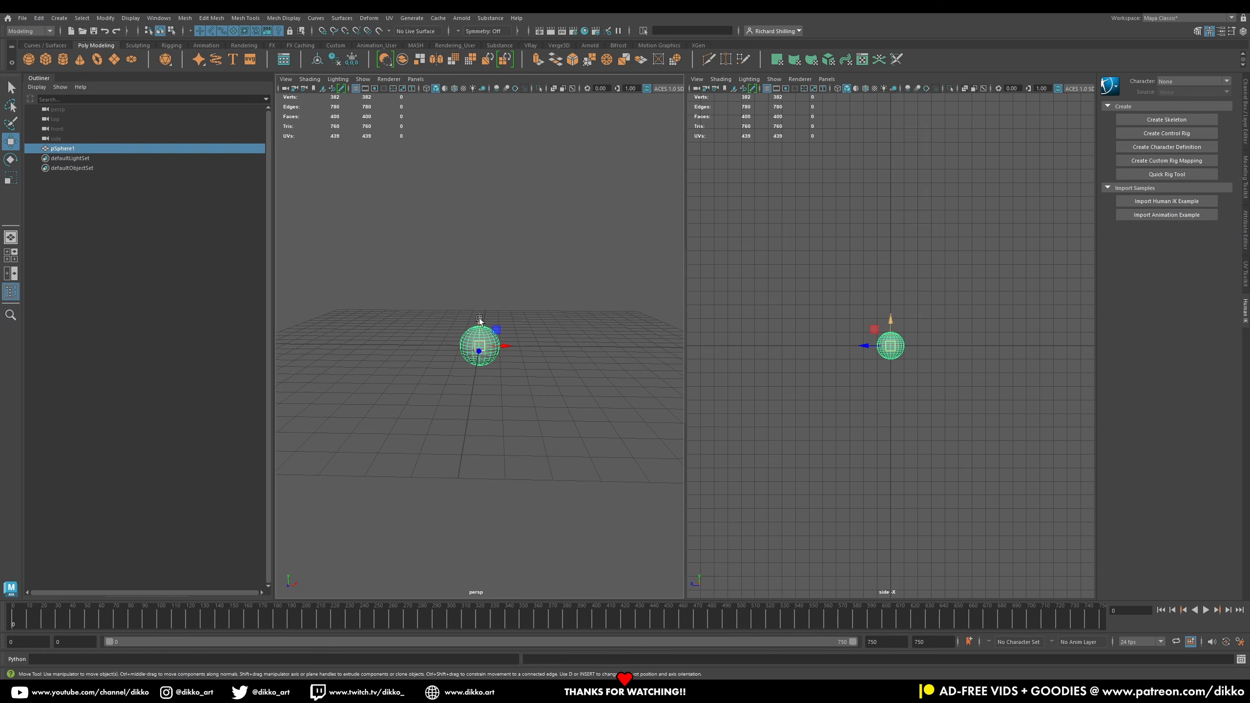
pyautogui.moveTo(480, 320)
pyautogui.mouseDown()
pyautogui.moveTo(482, 309)
pyautogui.moveTo(481, 330)
pyautogui.mouseUp()
pyautogui.hotkey('ctrl', 'z')
pyautogui.press('x')
pyautogui.keyDown('alt'); pyautogui.moveTo(545, 374); pyautogui.dragTo(476, 404); pyautogui.keyUp('alt')
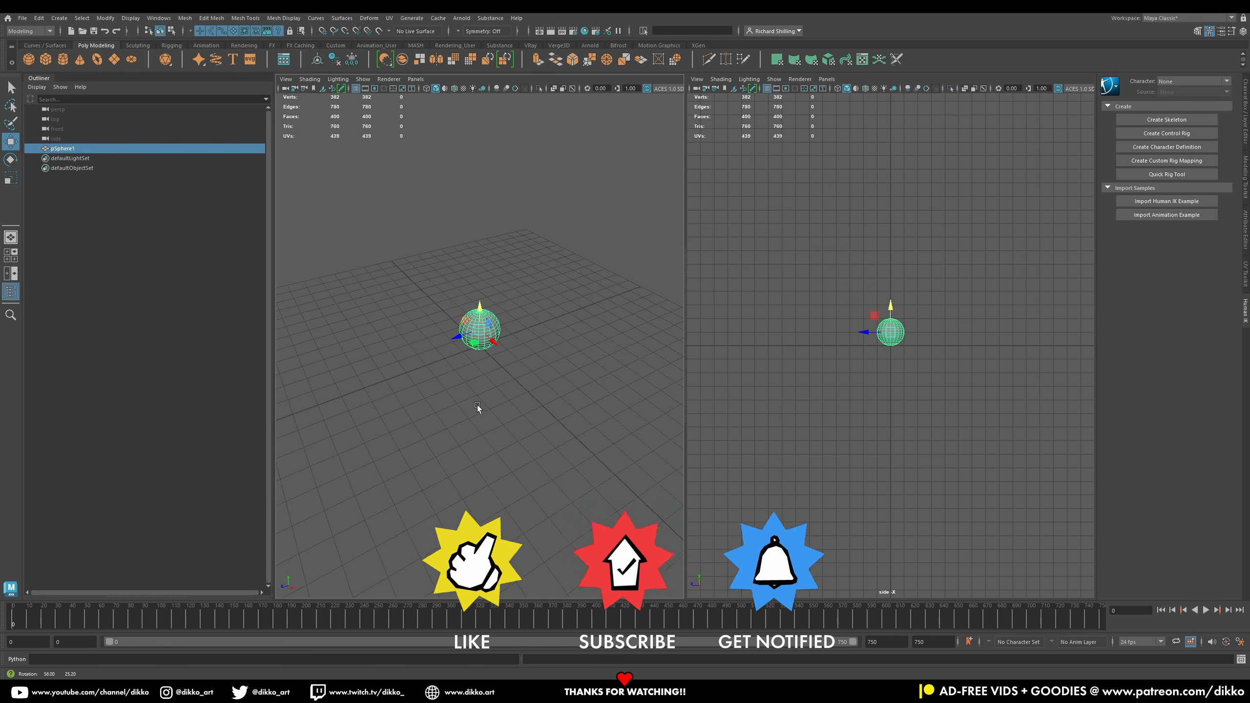
pyautogui.keyDown('alt'); pyautogui.moveTo(364, 375); pyautogui.dragTo(417, 346); pyautogui.keyUp('alt')
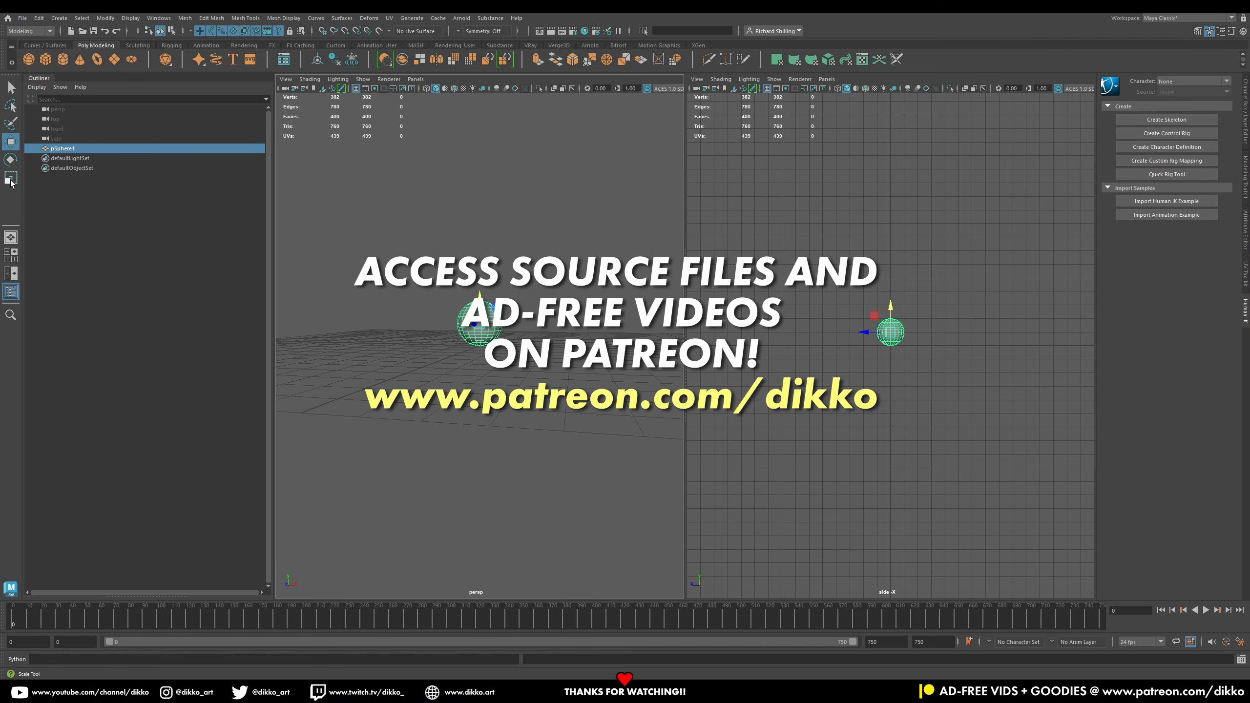
# Step: Open the Channel Box and set the sphere's Scale X, Y and Z to 5
pyautogui.click(1245, 111)
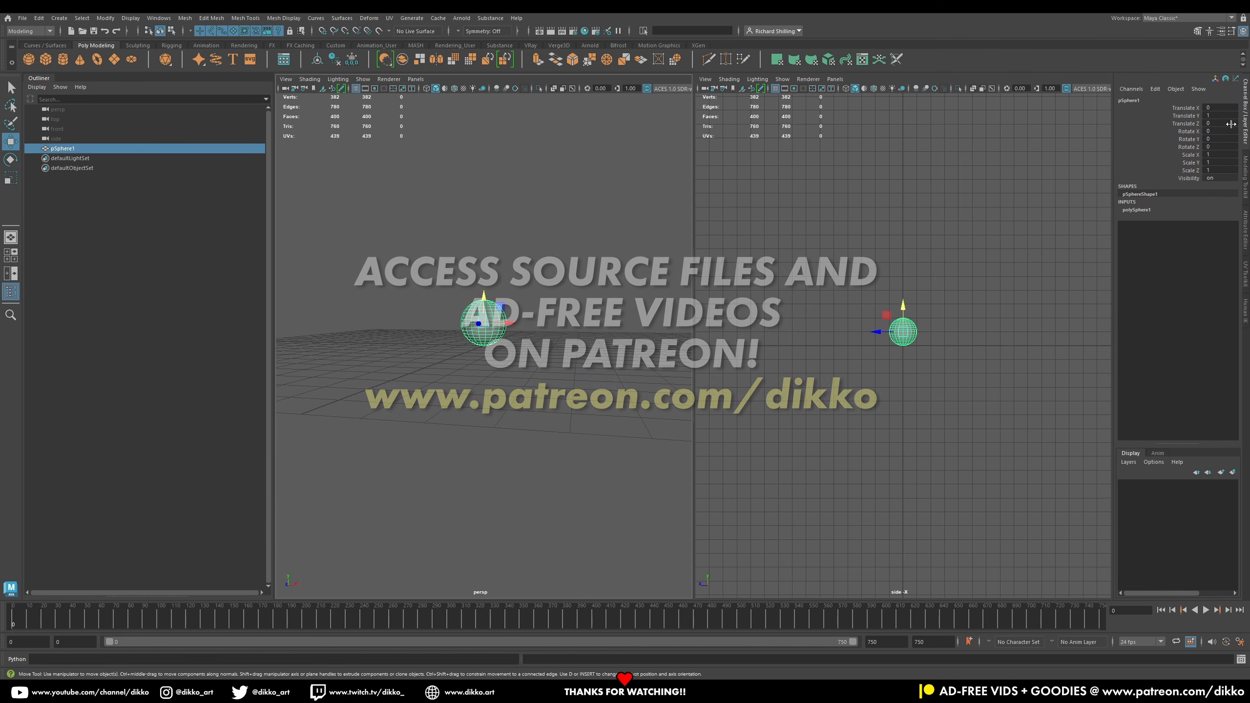
pyautogui.keyDown('alt'); pyautogui.moveTo(614, 345); pyautogui.dragTo(608, 363); pyautogui.keyUp('alt')
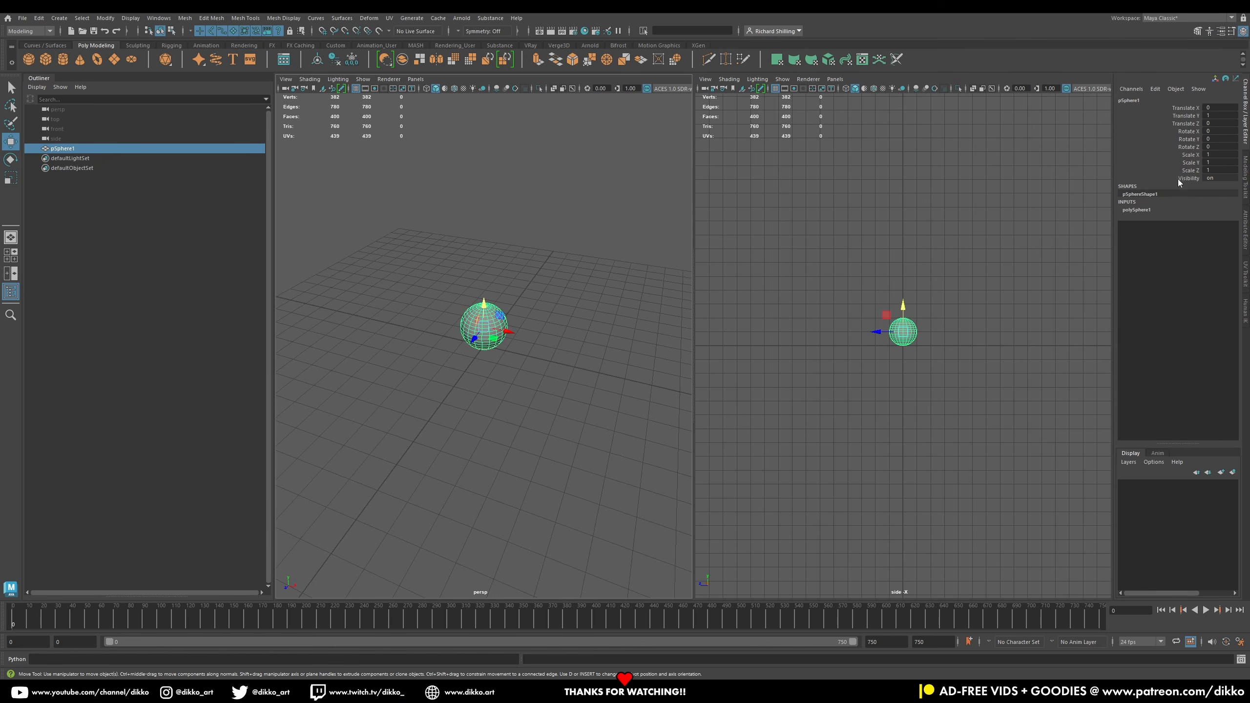
pyautogui.moveTo(1217, 157); pyautogui.dragTo(1219, 171)
pyautogui.write('5')
pyautogui.press('Return')
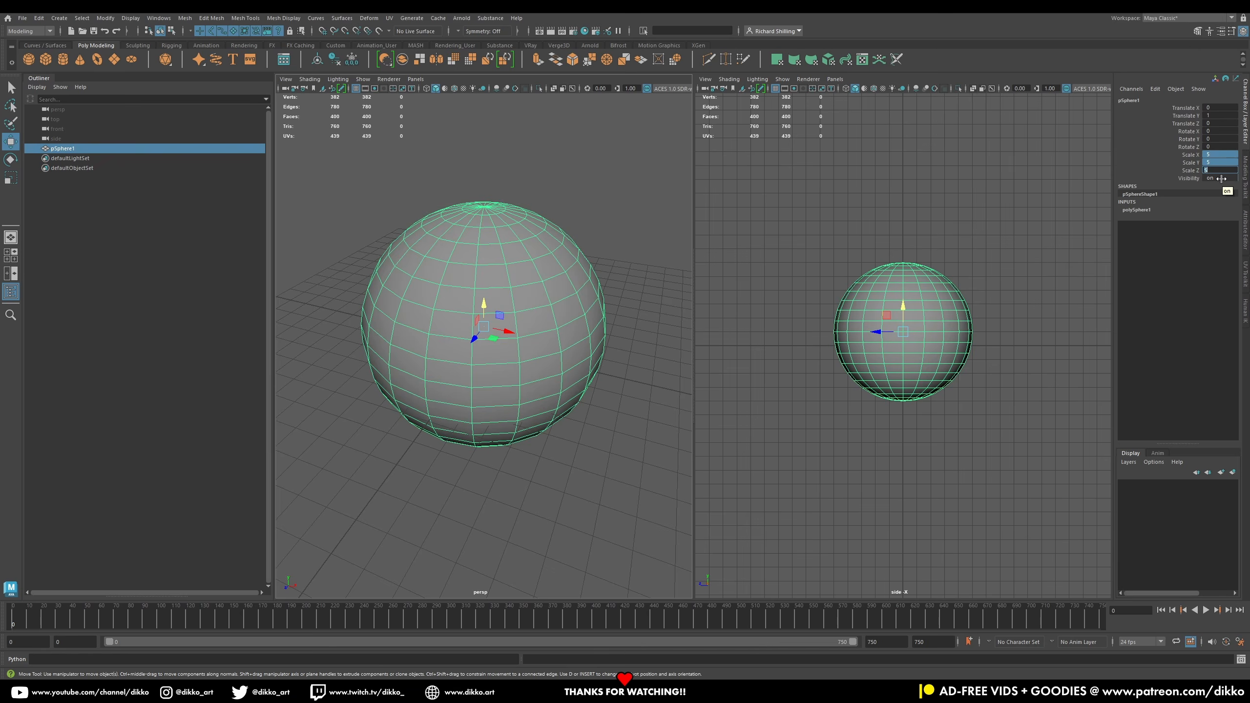
# Step: Move the sphere upward so it sits above the grid
pyautogui.scroll(-6, 517, 367)
pyautogui.keyDown('alt'); pyautogui.moveTo(512, 371); pyautogui.dragTo(529, 330); pyautogui.keyUp('alt')
pyautogui.keyDown('alt'); pyautogui.moveTo(514, 320); pyautogui.dragTo(538, 400, button='right'); pyautogui.keyUp('alt')
pyautogui.moveTo(484, 302); pyautogui.dragTo(490, 226)
pyautogui.hotkey('ctrl', 'z')
pyautogui.hotkey('ctrl', 'z')
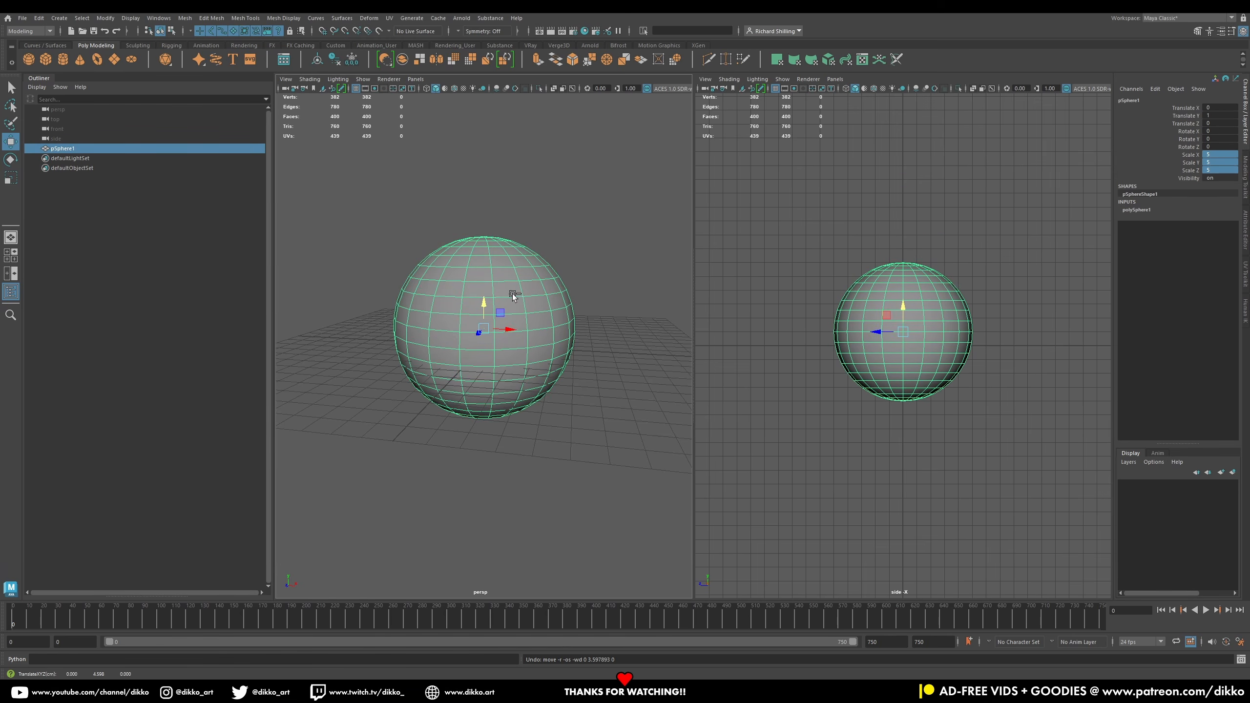
pyautogui.moveTo(484, 308); pyautogui.dragTo(493, 259)
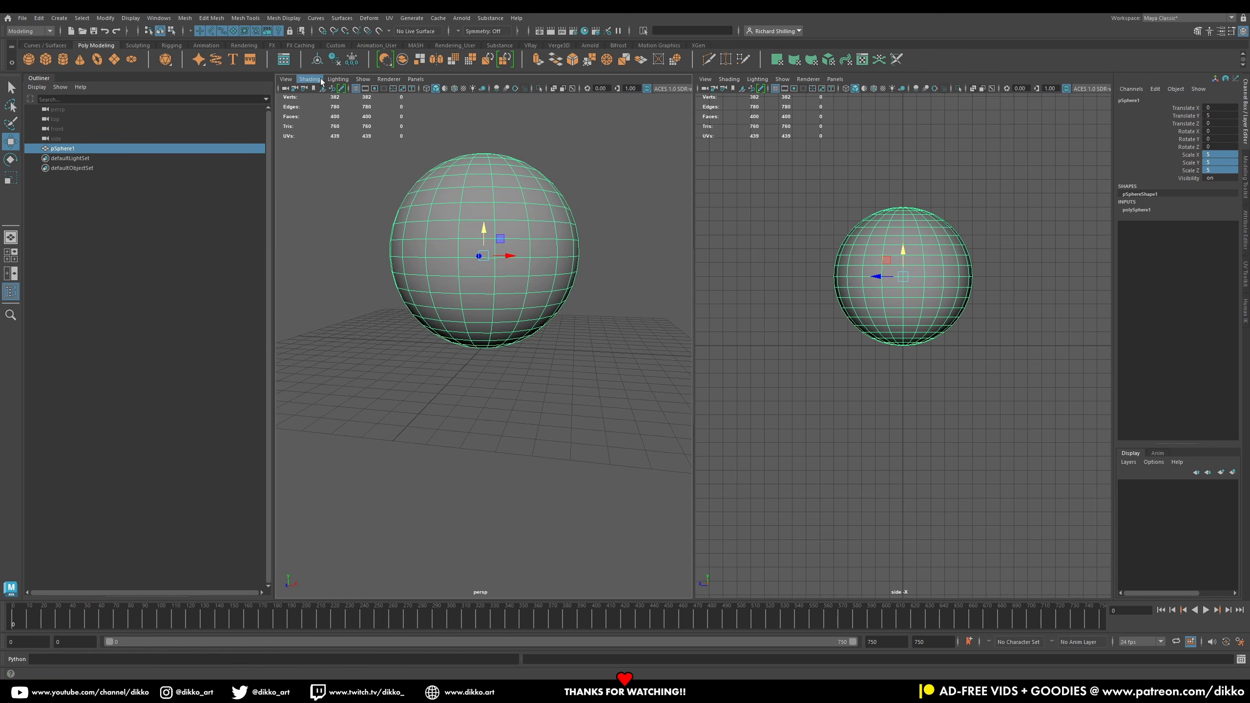
# Step: Freeze the sphere's transformations and reselect it
pyautogui.click(352, 59)
pyautogui.click(488, 453)
pyautogui.click(508, 289)
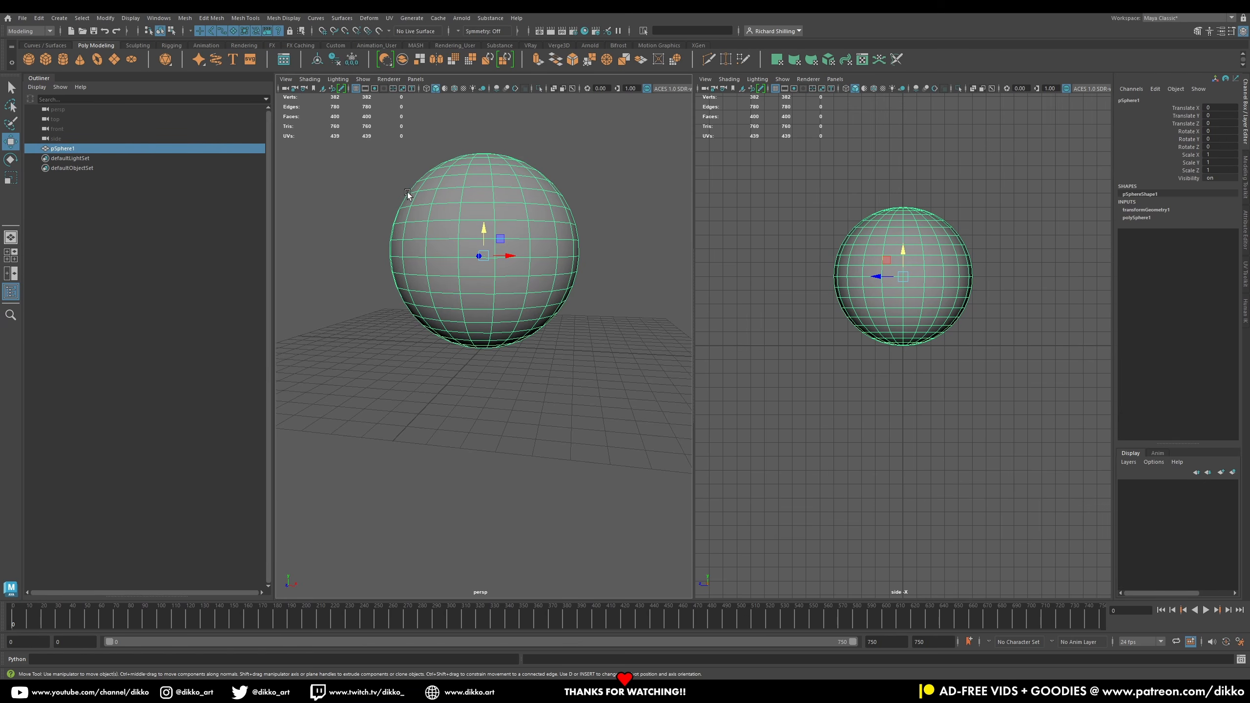
# Step: Delete the sphere's construction history
pyautogui.click(59, 18)
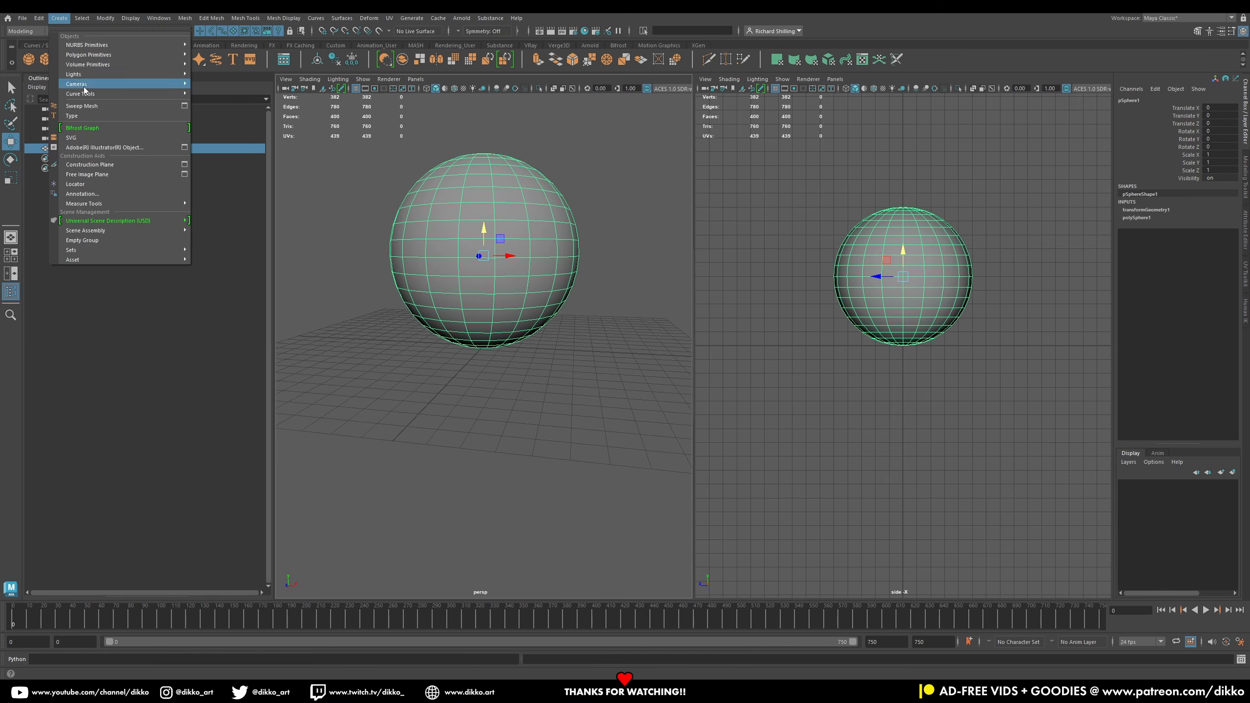
pyautogui.click(105, 18)
pyautogui.moveTo(130, 20)
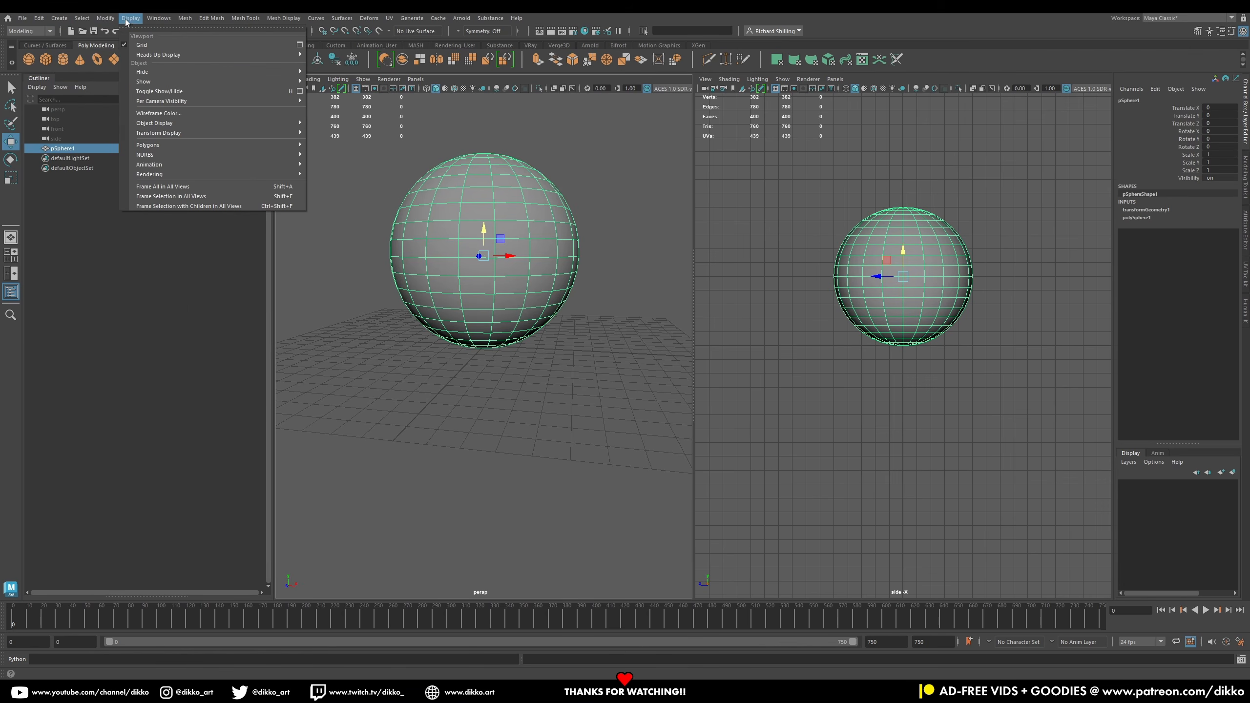
pyautogui.click(357, 69)
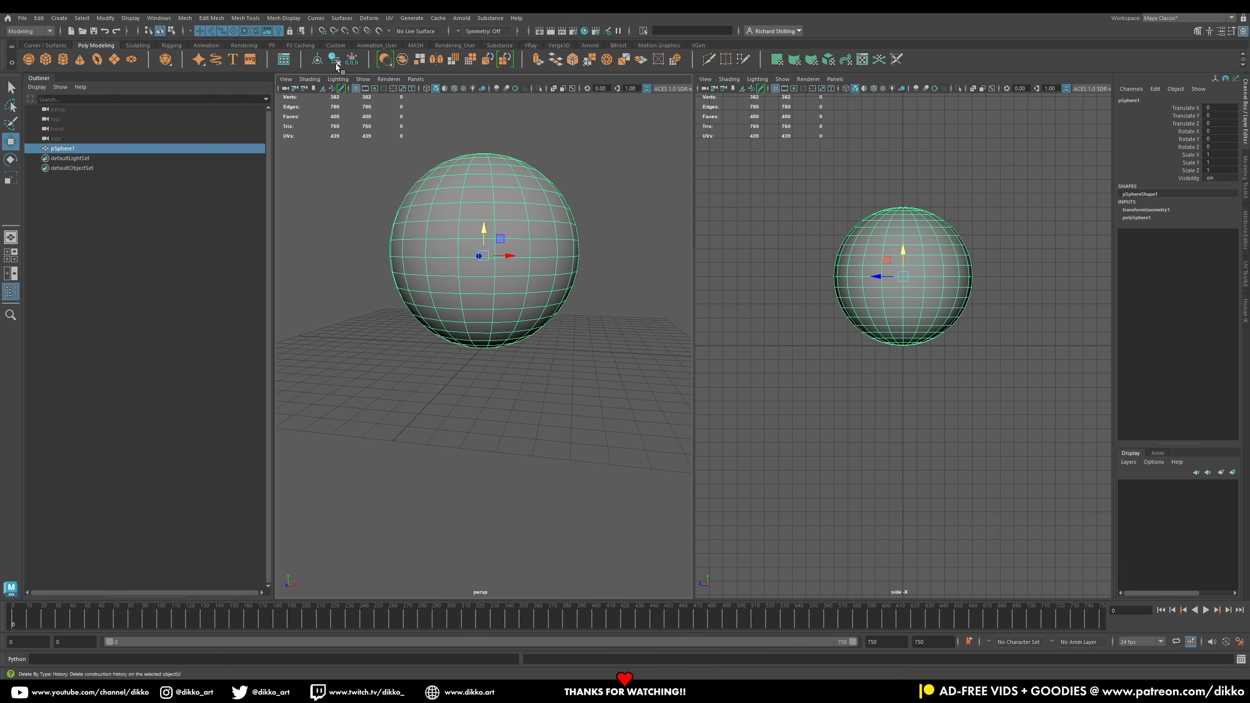
pyautogui.click(334, 62)
# Step: Assign a new Standard Surface material to the sphere
pyautogui.click(508, 356)
pyautogui.click(505, 296)
pyautogui.scroll(1, 490, 339)
pyautogui.moveTo(479, 280); pyautogui.dragTo(581, 541, button='right')
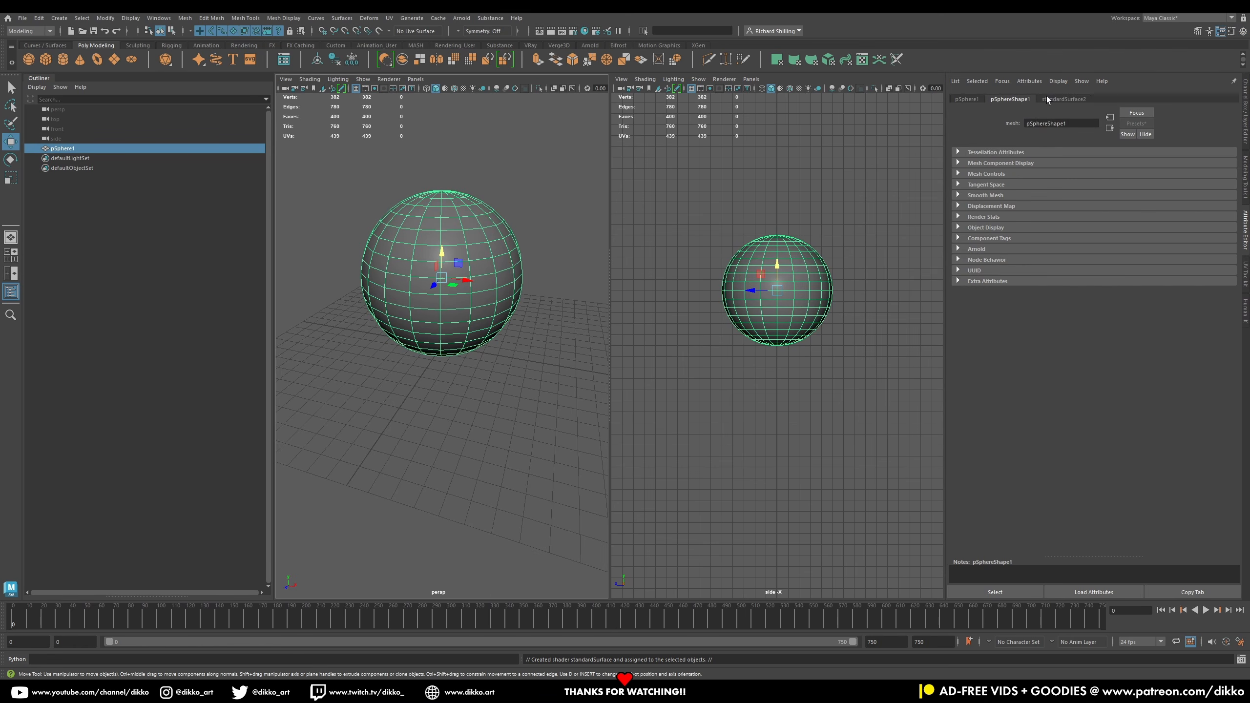
# Step: Map a Checker texture onto the material's base color
pyautogui.click(1047, 98)
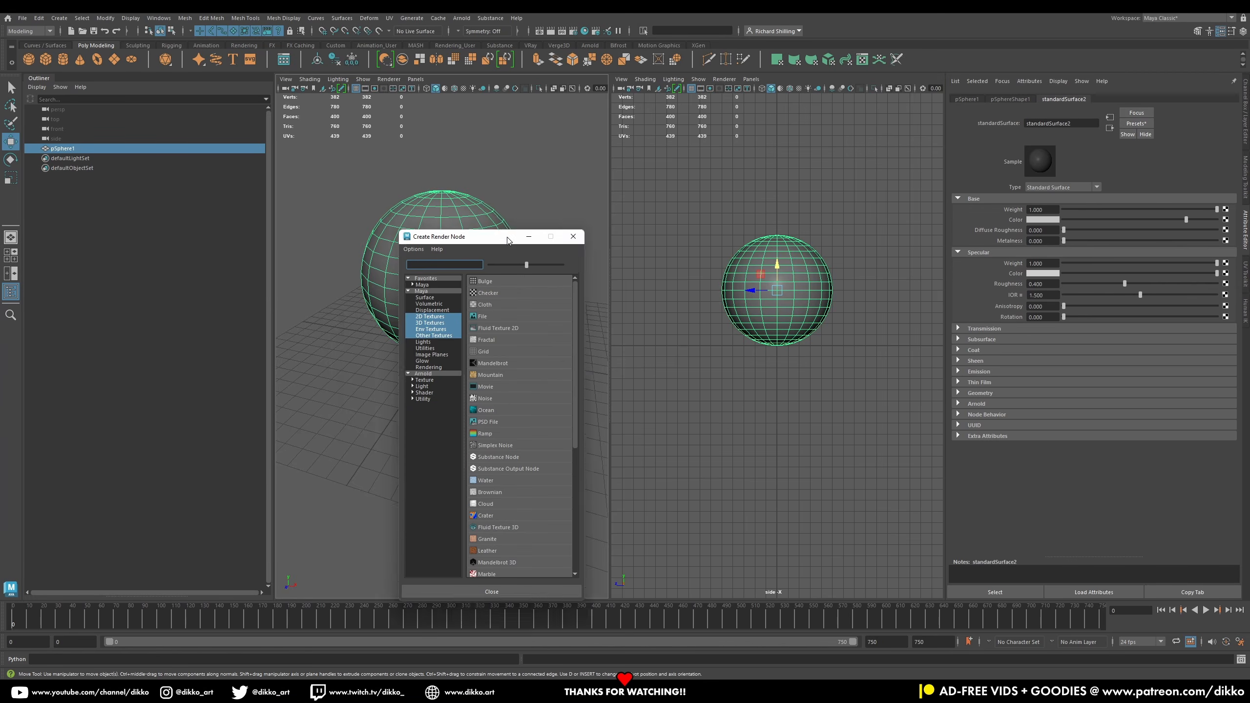
pyautogui.moveTo(507, 239); pyautogui.dragTo(617, 195)
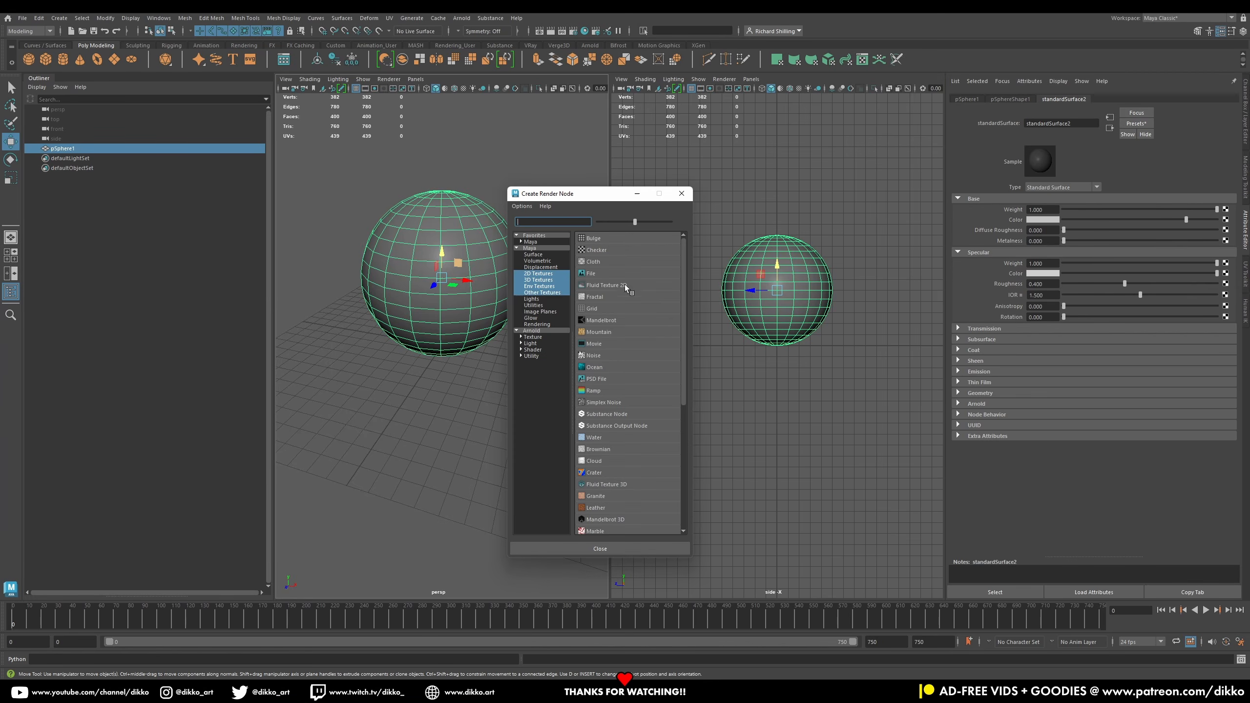
pyautogui.click(607, 250)
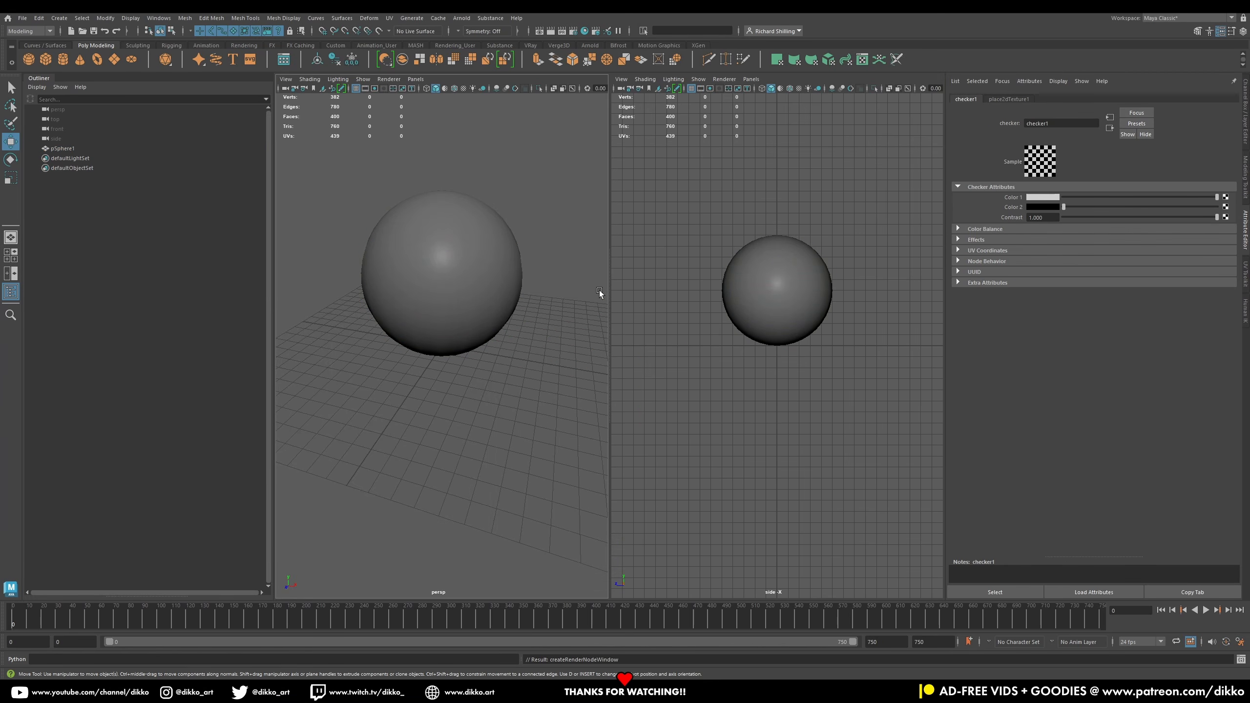
# Step: Turn on textured display in the perspective viewport so the checker shows on the sphere
pyautogui.click(445, 89)
pyautogui.click(445, 89)
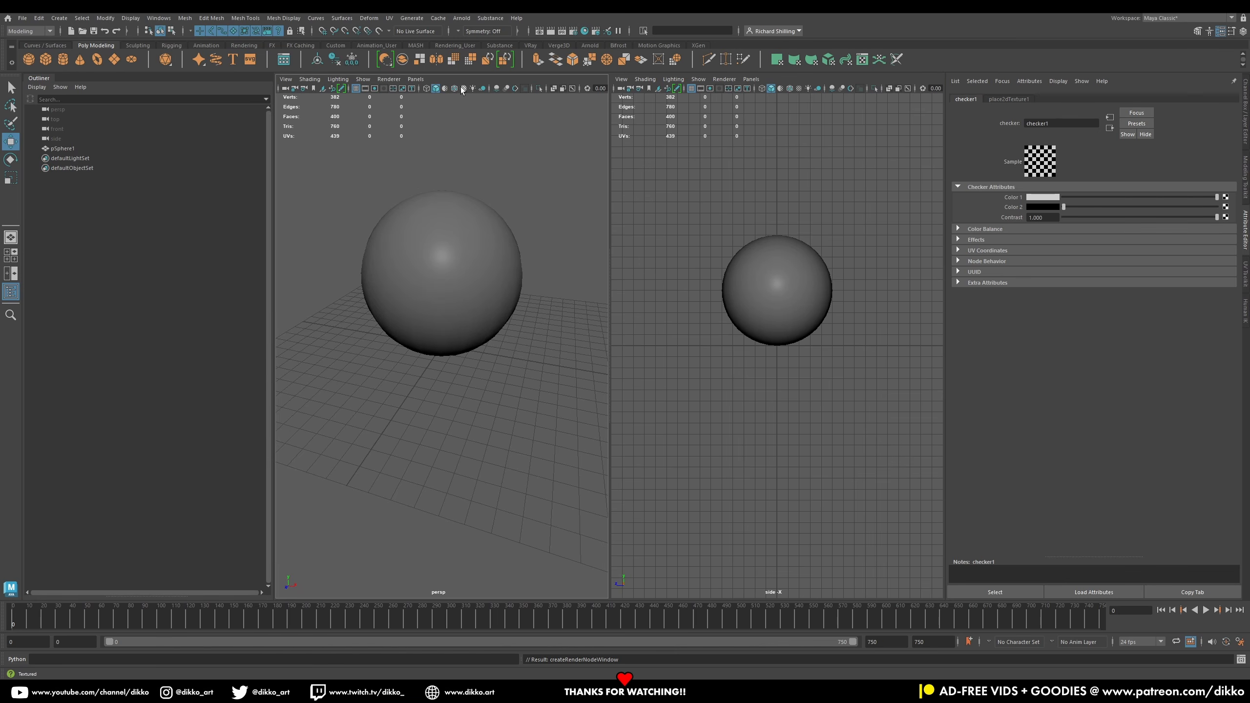
pyautogui.click(463, 88)
pyautogui.keyDown('alt'); pyautogui.moveTo(391, 377); pyautogui.dragTo(407, 357); pyautogui.keyUp('alt')
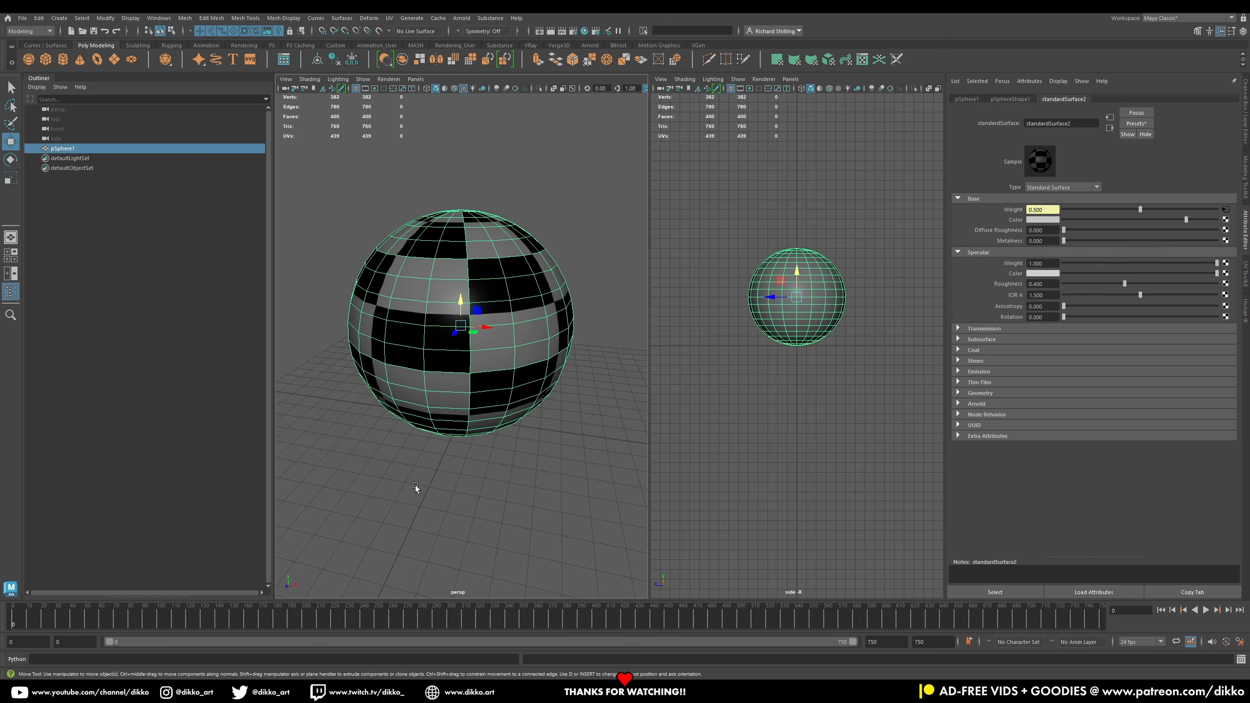
pyautogui.keyDown('alt'); pyautogui.moveTo(415, 484); pyautogui.dragTo(555, 440); pyautogui.keyUp('alt')
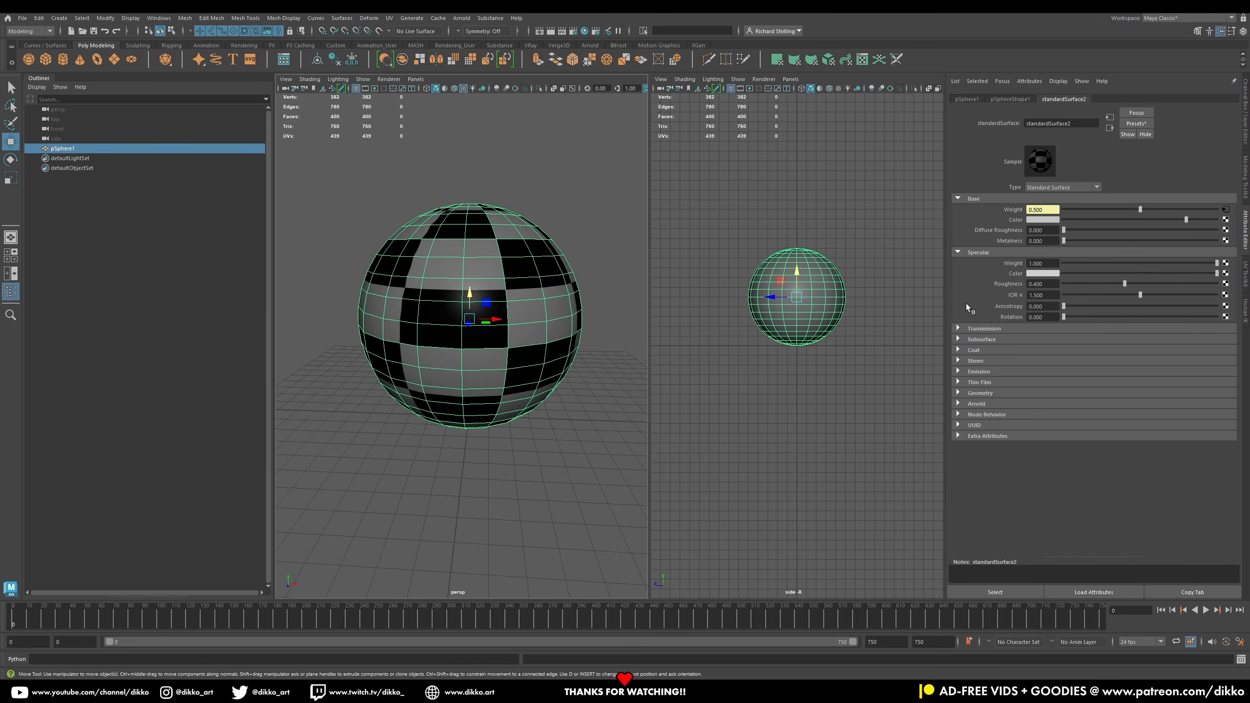
# Step: Switch the side panel from the Attribute Editor back to the Channel Box and reselect the sphere
pyautogui.moveTo(947, 164); pyautogui.dragTo(1013, 189)
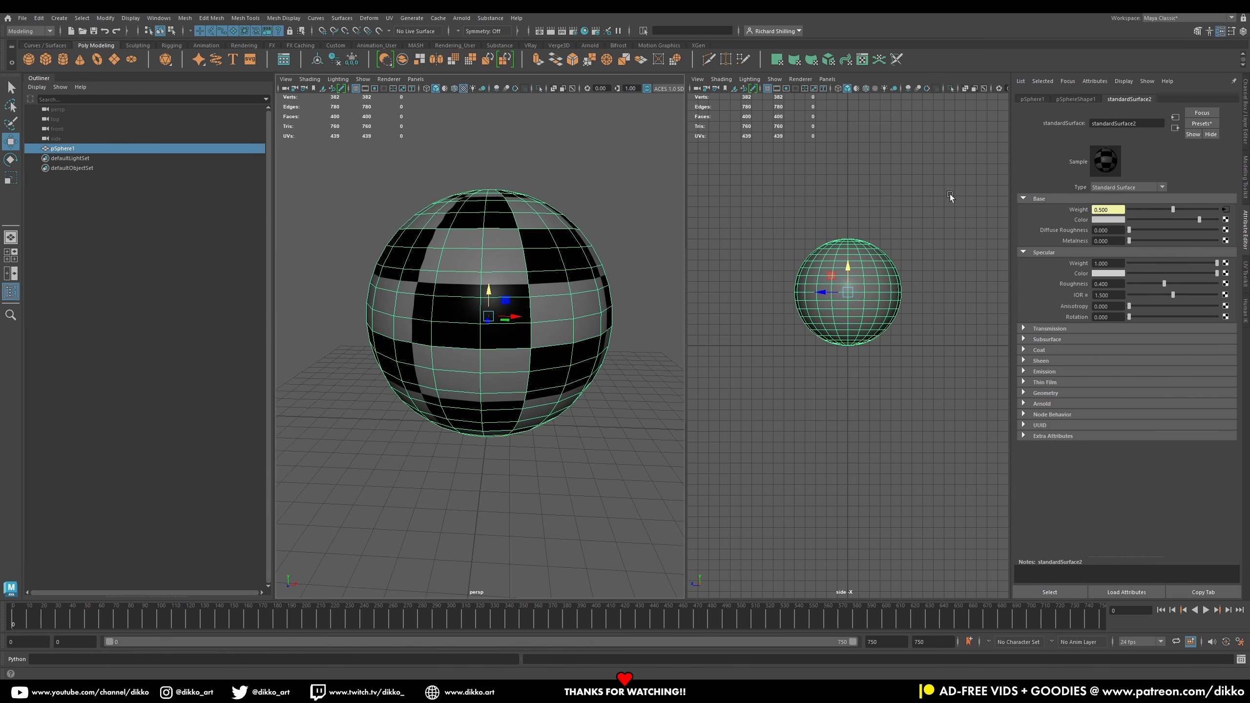
pyautogui.click(1034, 100)
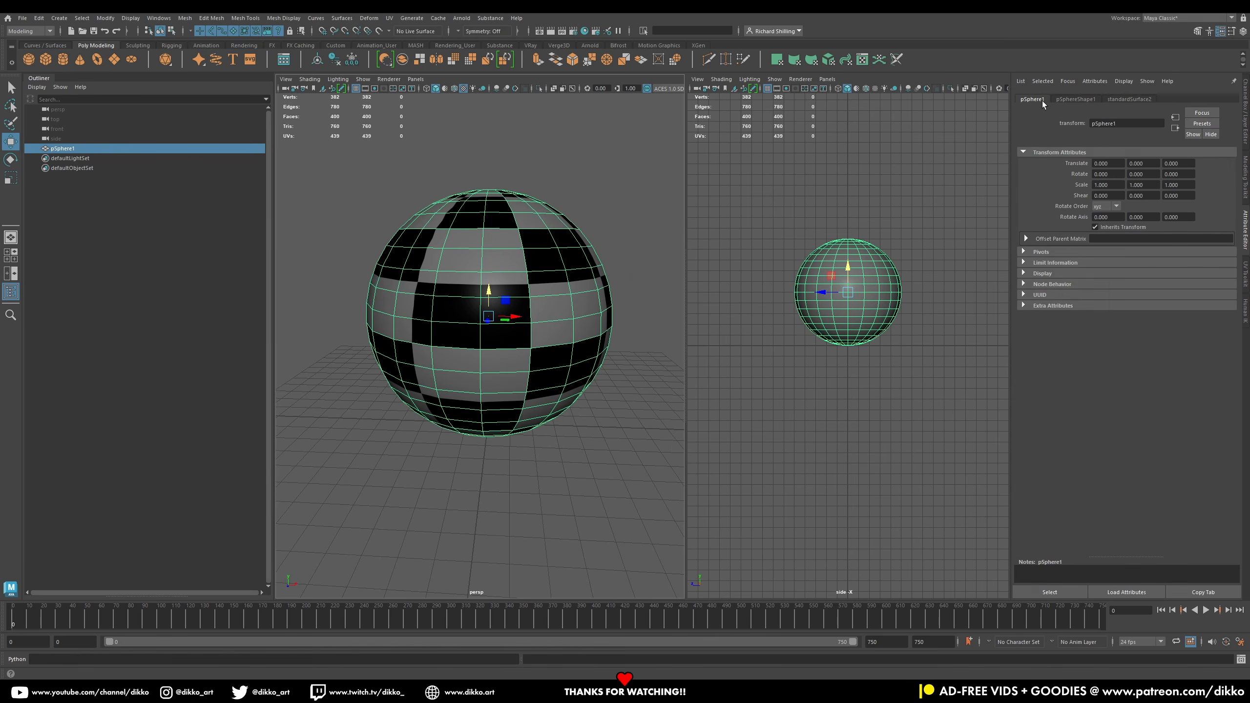
pyautogui.click(1246, 106)
pyautogui.click(613, 499)
pyautogui.click(590, 351)
pyautogui.scroll(-3, 590, 350)
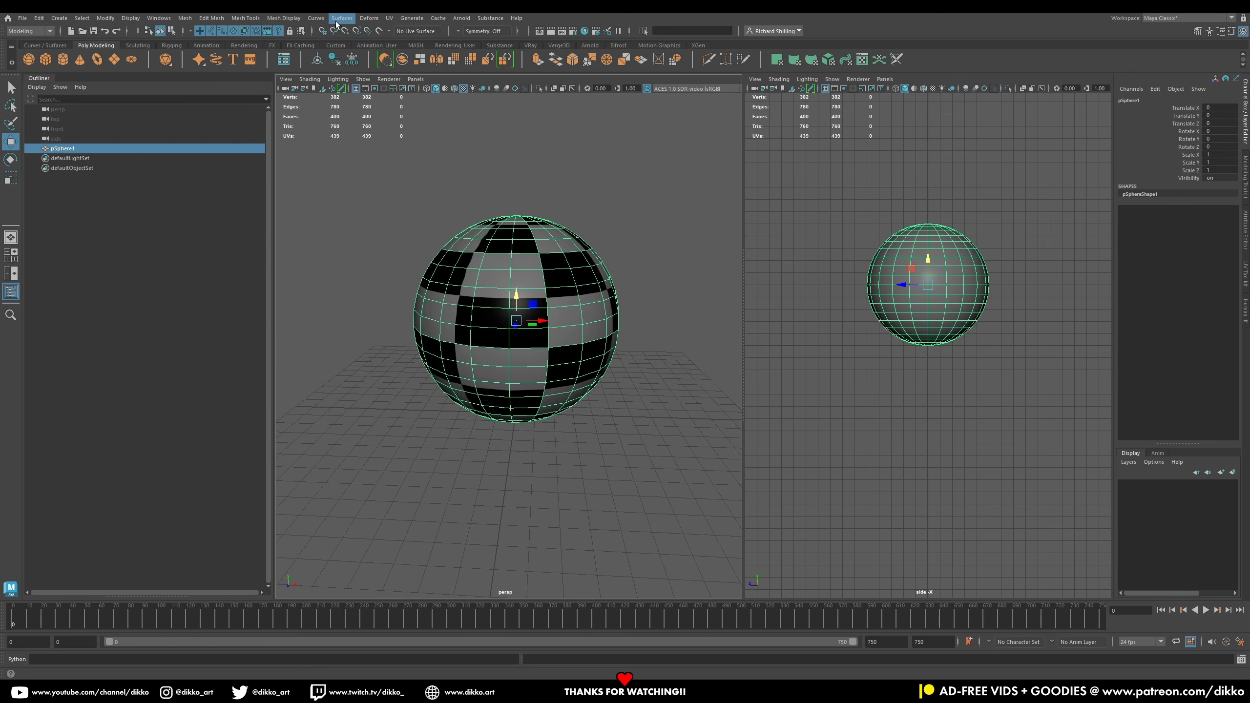
# Step: Switch to the Rigging menu set and create a lattice with 2 × 2 × 2 divisions around the sphere
pyautogui.click(29, 31)
pyautogui.click(25, 52)
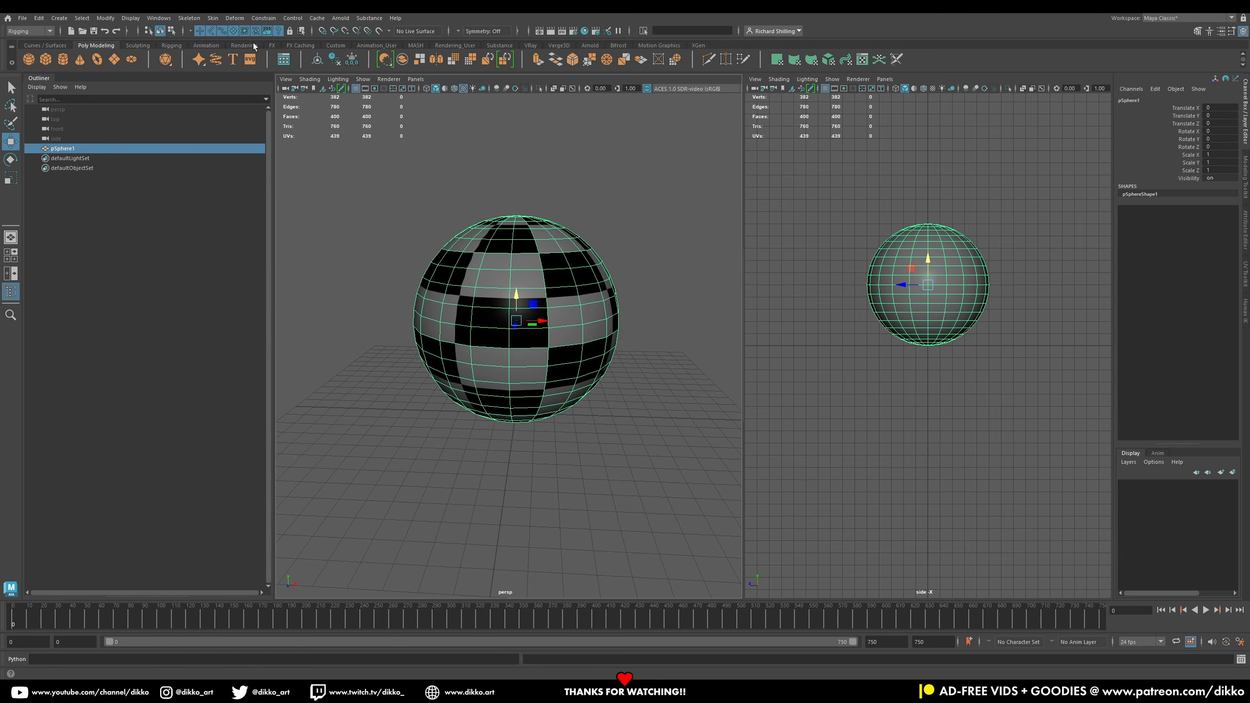
pyautogui.click(235, 17)
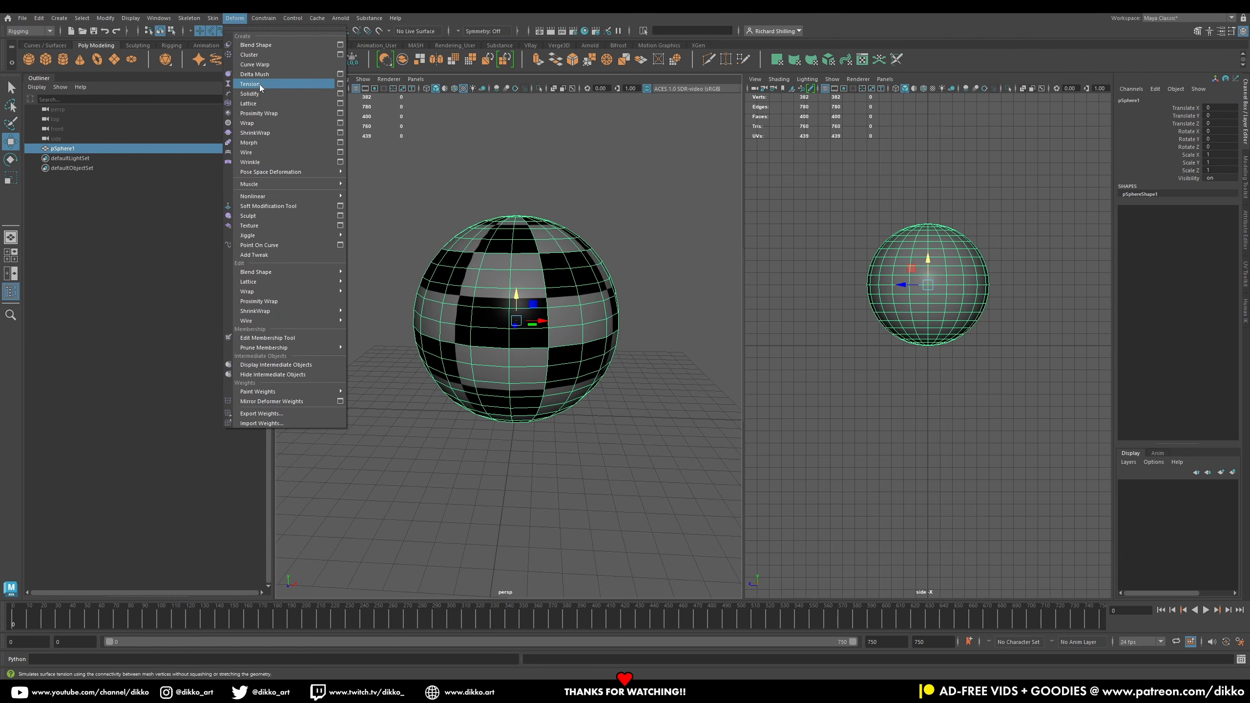
pyautogui.click(339, 104)
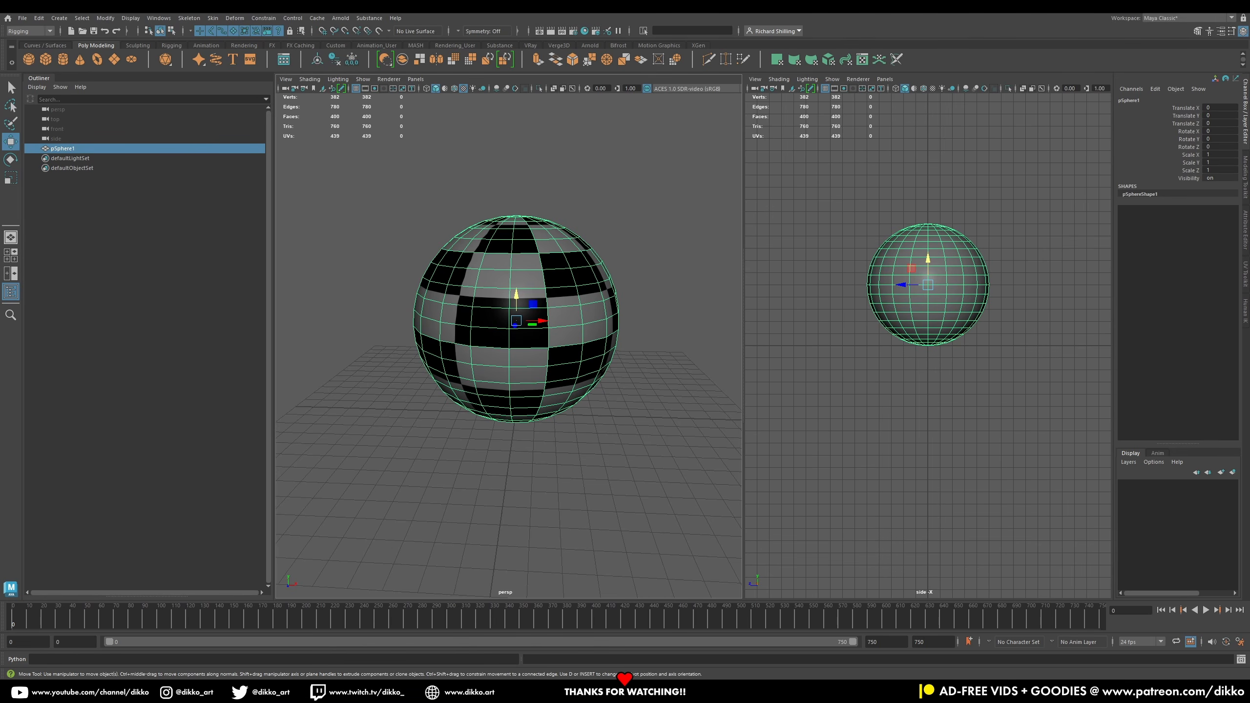
pyautogui.moveTo(267, 180); pyautogui.dragTo(293, 174)
pyautogui.press('Tab')
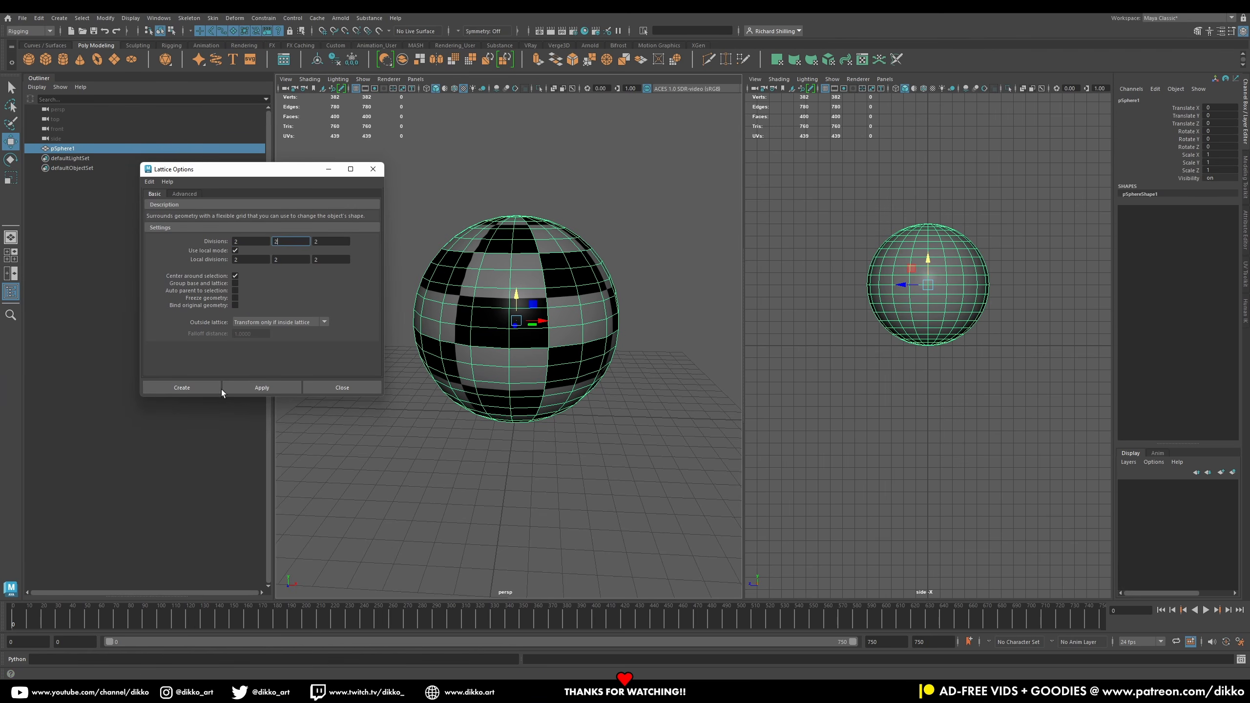
pyautogui.click(201, 388)
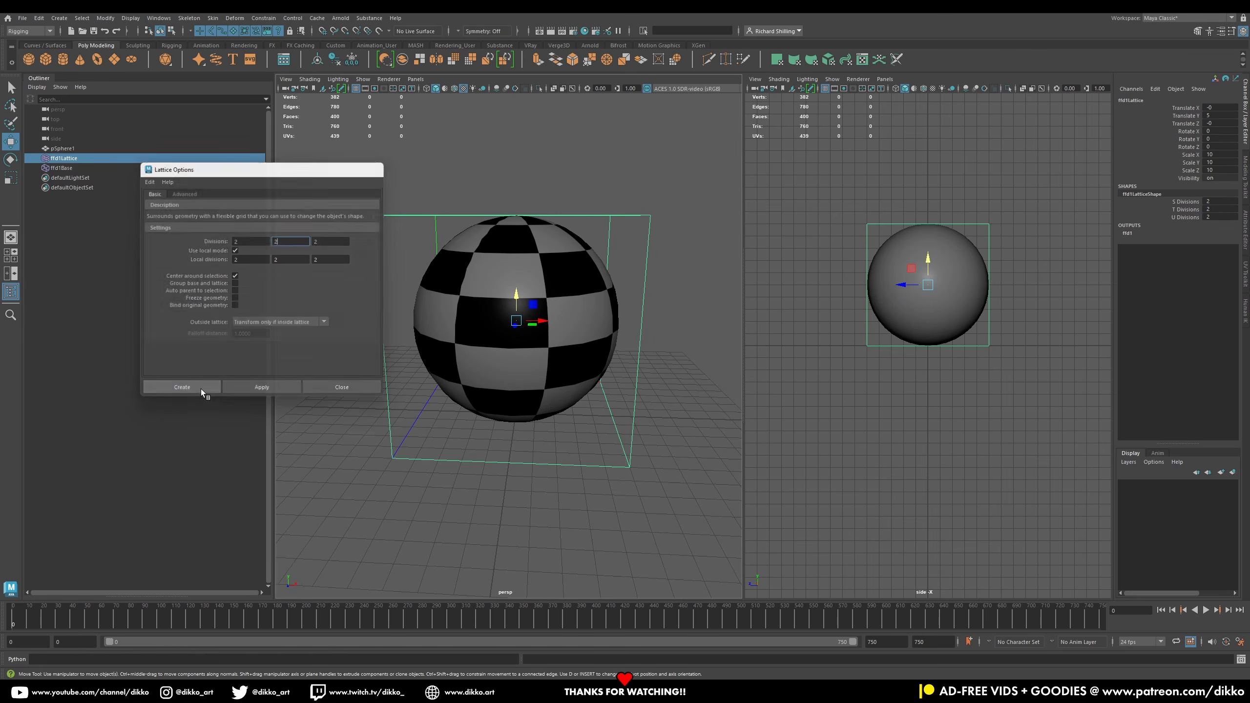
# Step: Rename the sphere to GEO_Ball
pyautogui.keyDown('alt'); pyautogui.moveTo(500, 487); pyautogui.dragTo(478, 520); pyautogui.keyUp('alt')
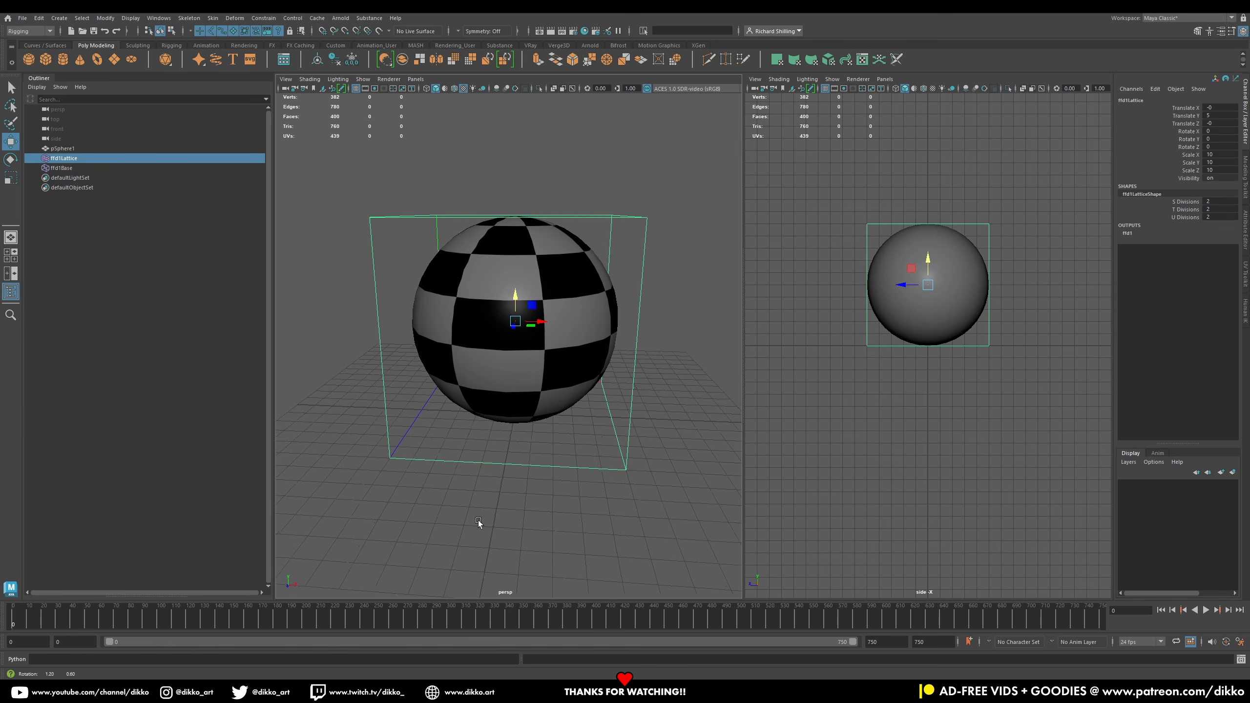
pyautogui.doubleClick(72, 148)
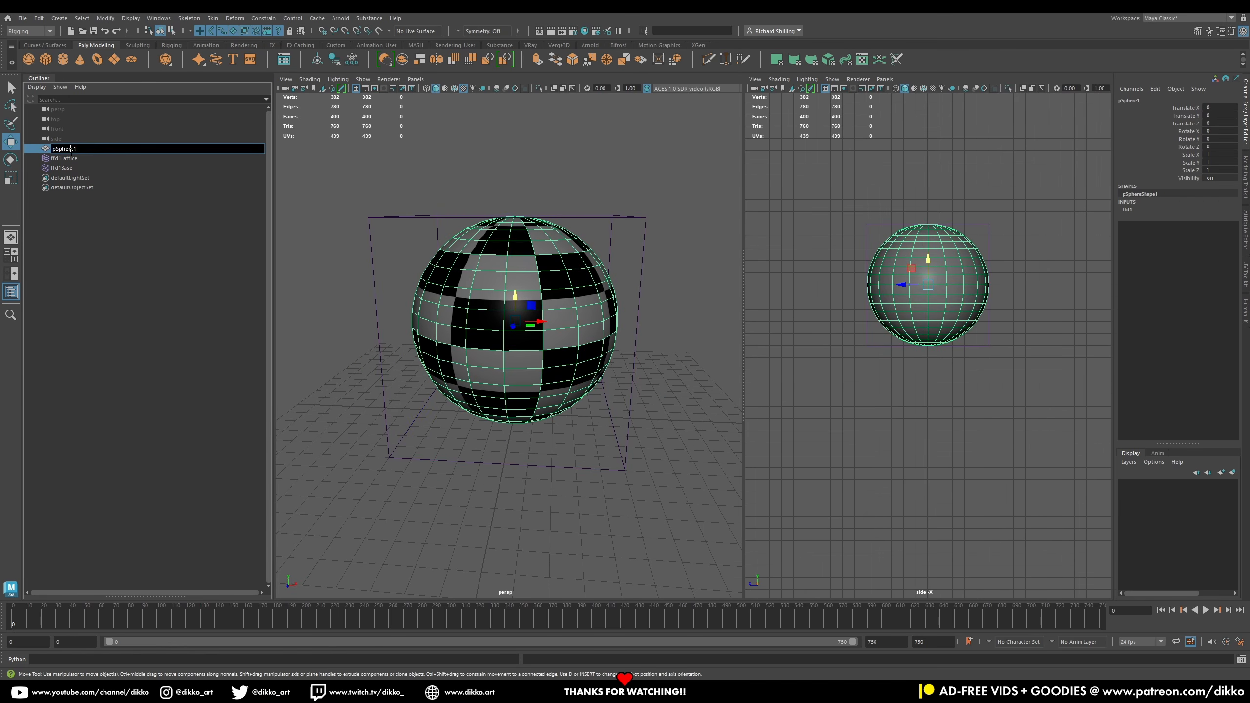
pyautogui.write('GEO_Ball')
pyautogui.press('Return')
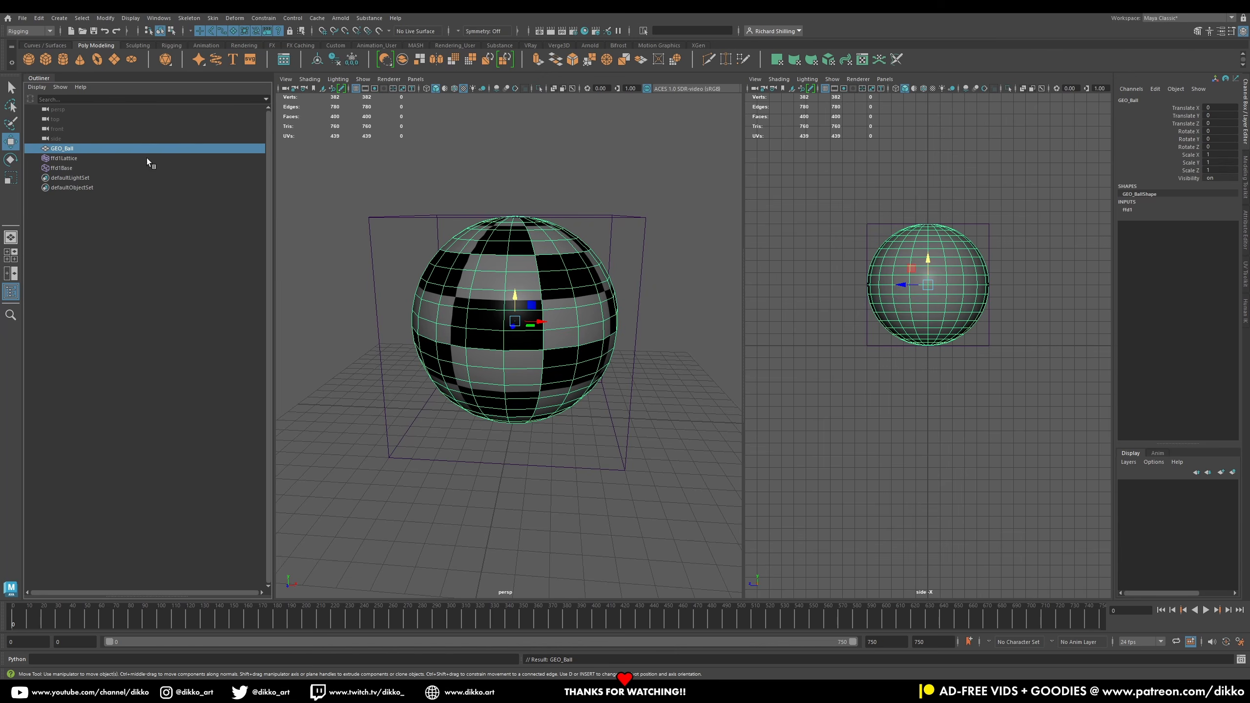
# Step: Enter Lattice Point mode on the lattice and select its top points
pyautogui.click(373, 220)
pyautogui.keyDown('alt'); pyautogui.moveTo(582, 275); pyautogui.dragTo(626, 235); pyautogui.keyUp('alt')
pyautogui.click(651, 259)
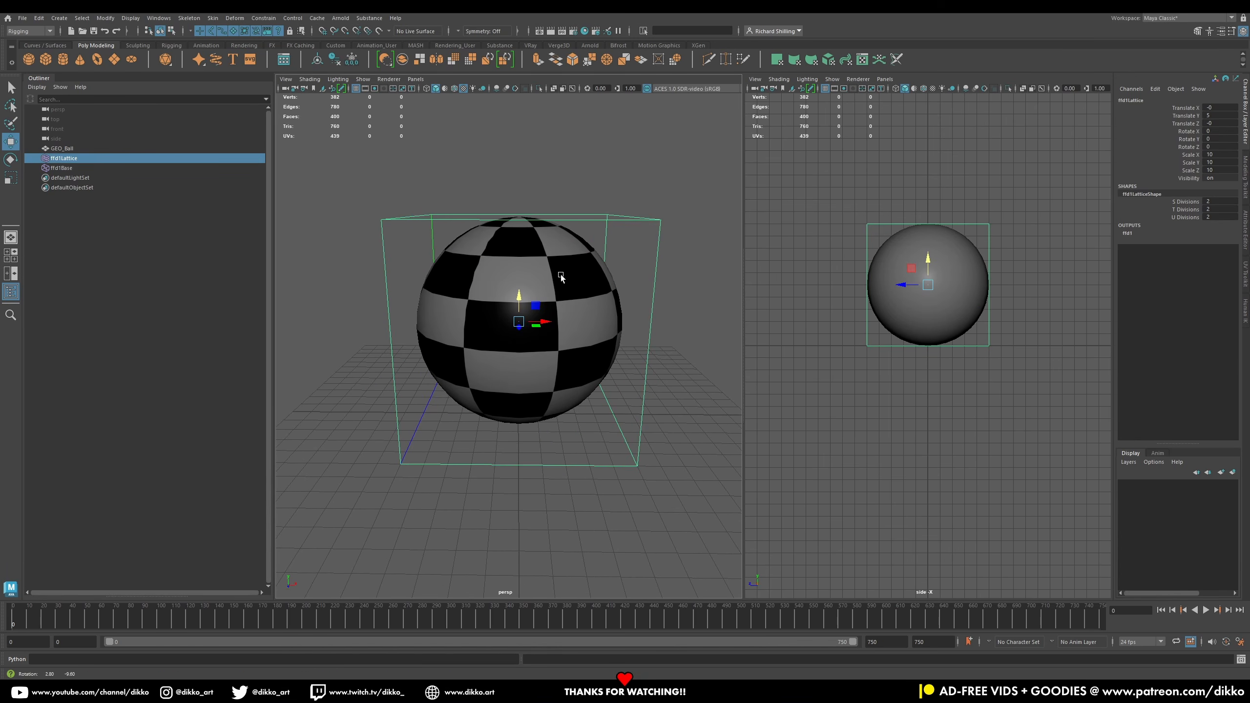
pyautogui.rightClick(633, 221)
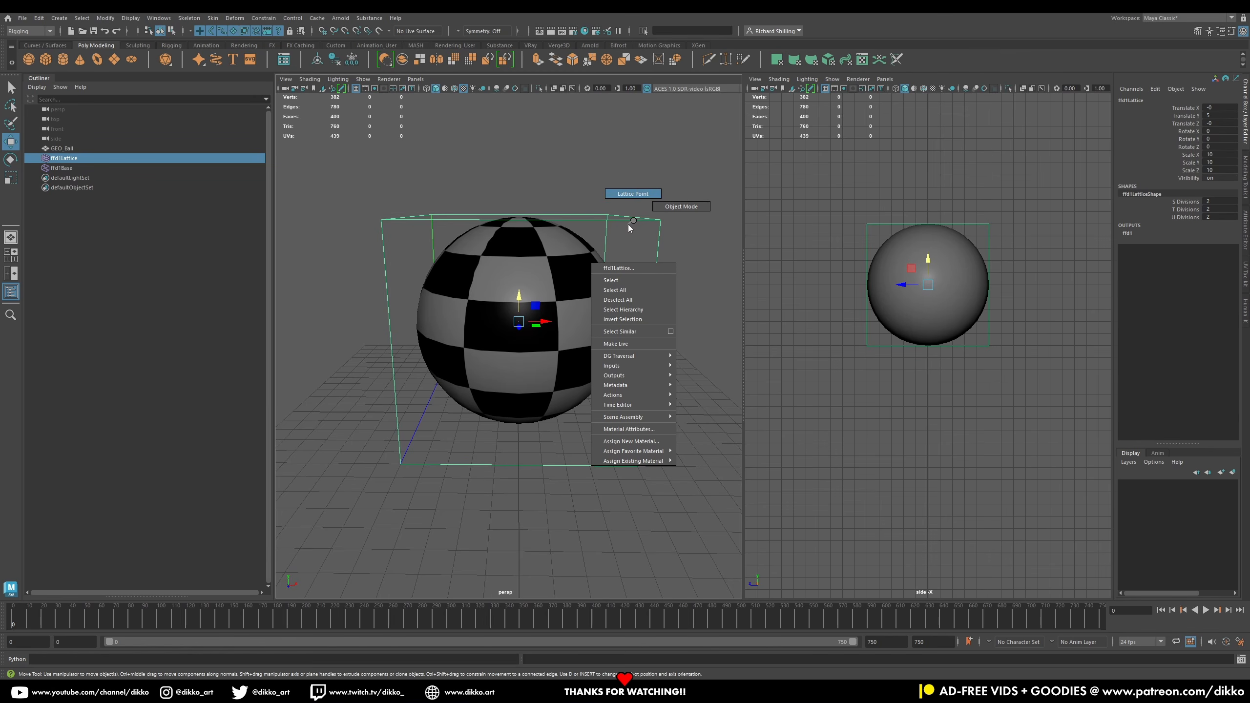
pyautogui.click(632, 193)
pyautogui.moveTo(342, 157); pyautogui.dragTo(681, 233)
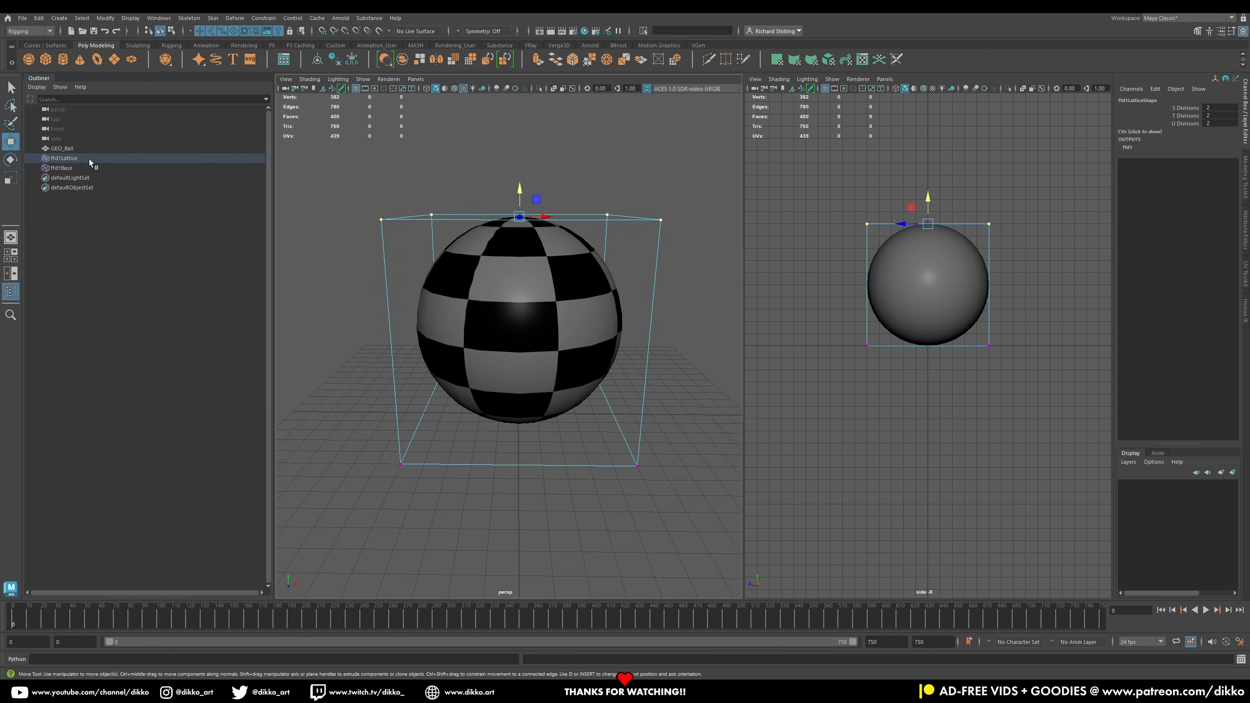
# Step: Try to select the lattice's top points and move them upward
pyautogui.click(510, 223)
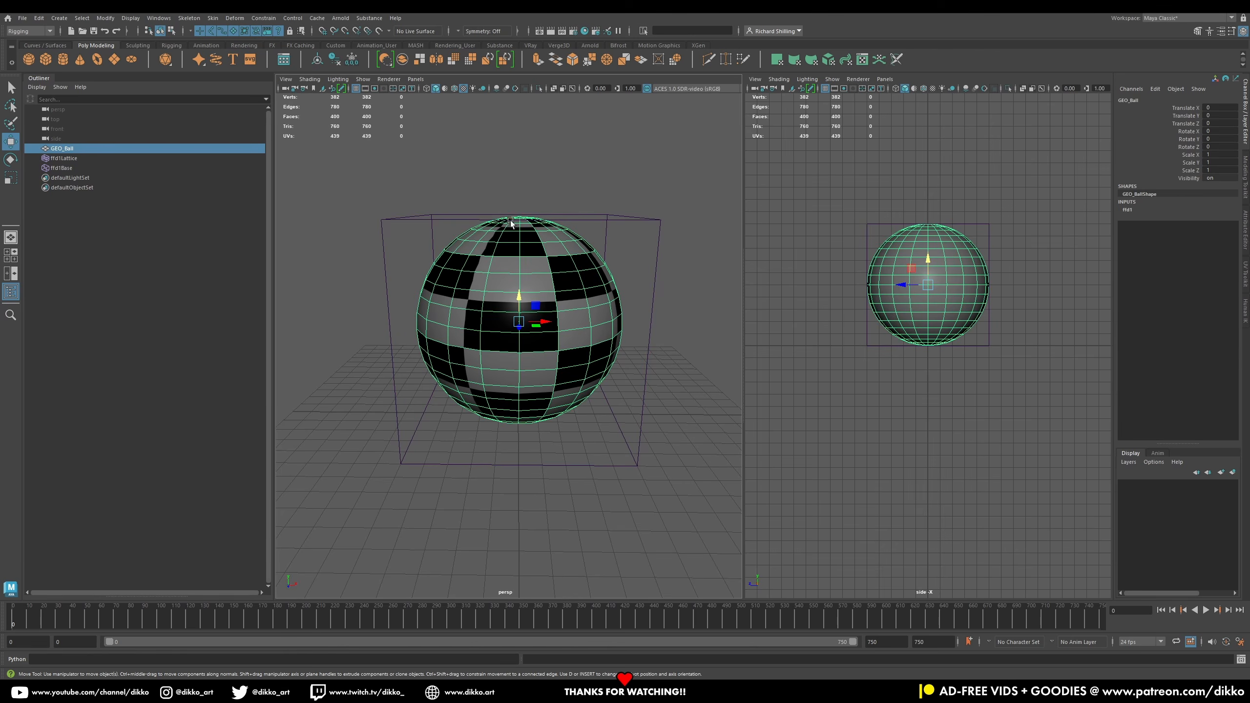
pyautogui.click(400, 215)
pyautogui.click(401, 219)
pyautogui.moveTo(401, 219); pyautogui.dragTo(399, 192, button='right')
pyautogui.moveTo(423, 222); pyautogui.dragTo(423, 222)
pyautogui.keyDown('shift'); pyautogui.moveTo(687, 201); pyautogui.dragTo(607, 221); pyautogui.keyUp('shift')
pyautogui.moveTo(517, 186)
pyautogui.mouseDown()
pyautogui.moveTo(516, 279)
pyautogui.moveTo(517, 63)
pyautogui.moveTo(517, 170)
pyautogui.mouseUp()
pyautogui.hotkey('ctrl', 'z')
# Step: Try to select and drag the lattice's bottom points from a low viewing angle
pyautogui.keyDown('alt'); pyautogui.moveTo(426, 518); pyautogui.dragTo(416, 465); pyautogui.keyUp('alt')
pyautogui.moveTo(384, 377); pyautogui.dragTo(443, 429)
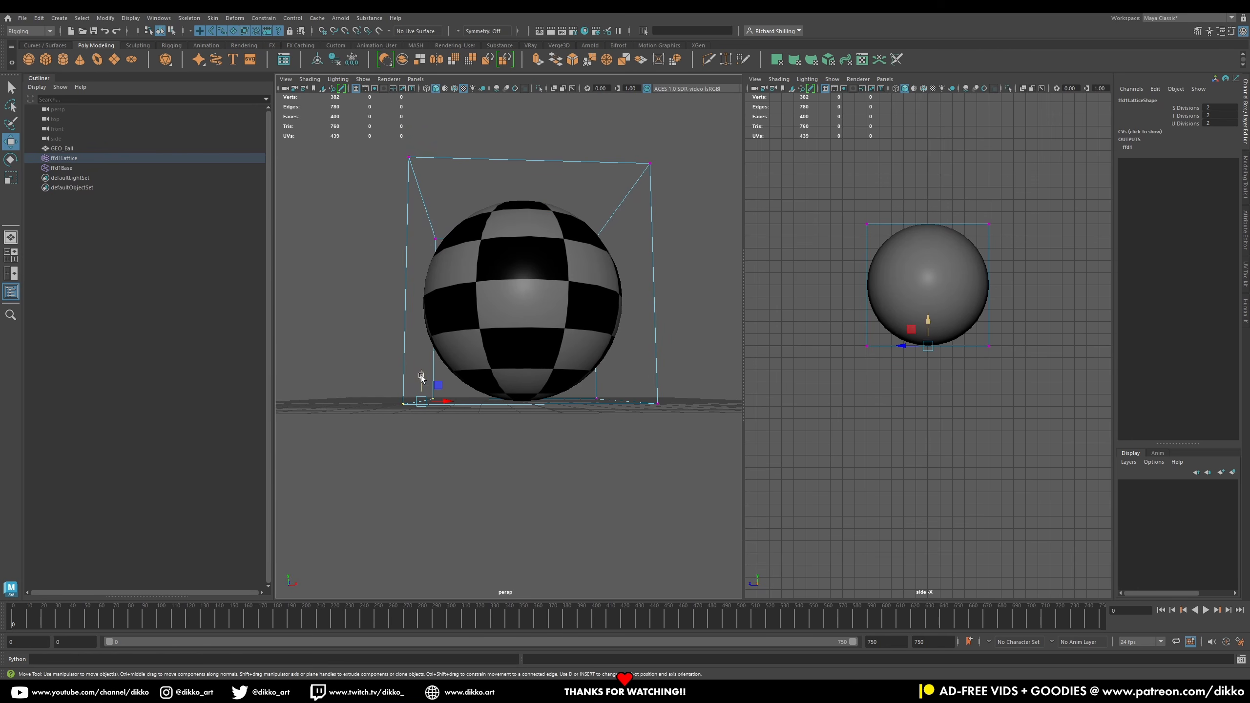
pyautogui.keyDown('shift'); pyautogui.moveTo(588, 389); pyautogui.dragTo(682, 438); pyautogui.keyUp('shift')
pyautogui.moveTo(523, 378); pyautogui.dragTo(610, 424)
pyautogui.hotkey('ctrl', 'z')
pyautogui.keyDown('alt'); pyautogui.moveTo(597, 472); pyautogui.dragTo(650, 350); pyautogui.keyUp('alt')
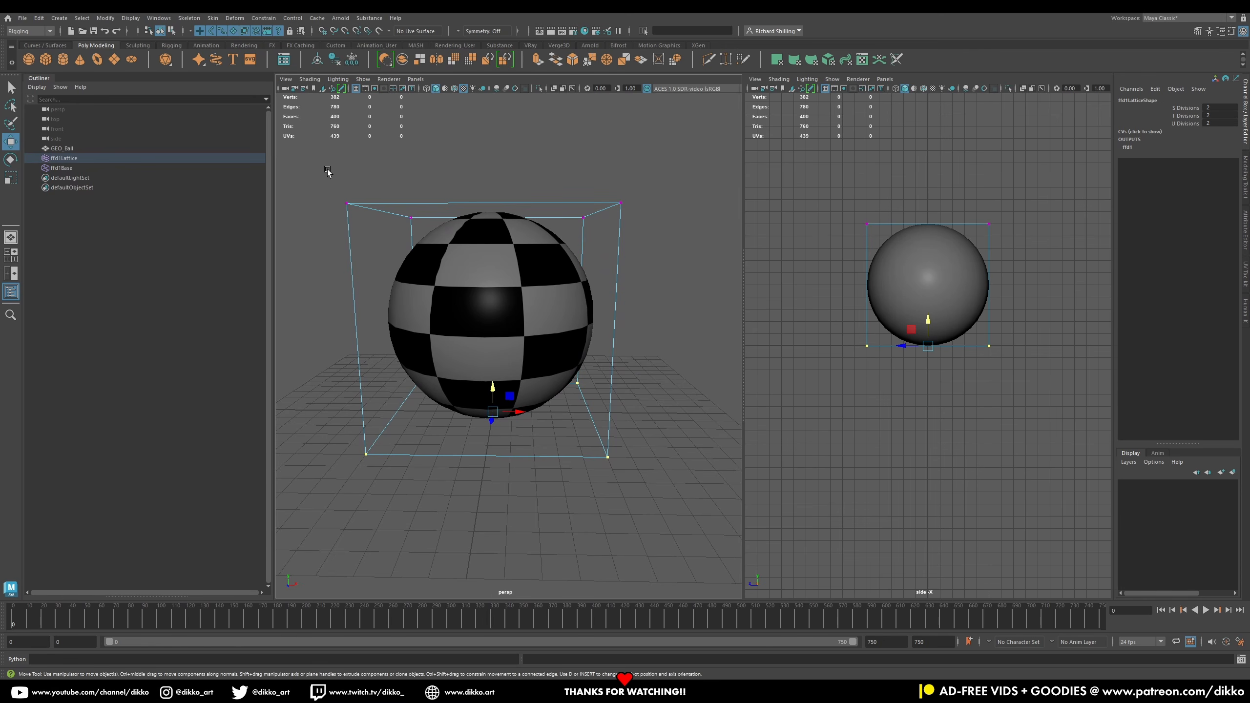
# Step: Try stretching the ball by scaling all lattice points vertically, then undo it
pyautogui.moveTo(321, 171); pyautogui.dragTo(649, 508)
pyautogui.press('r')
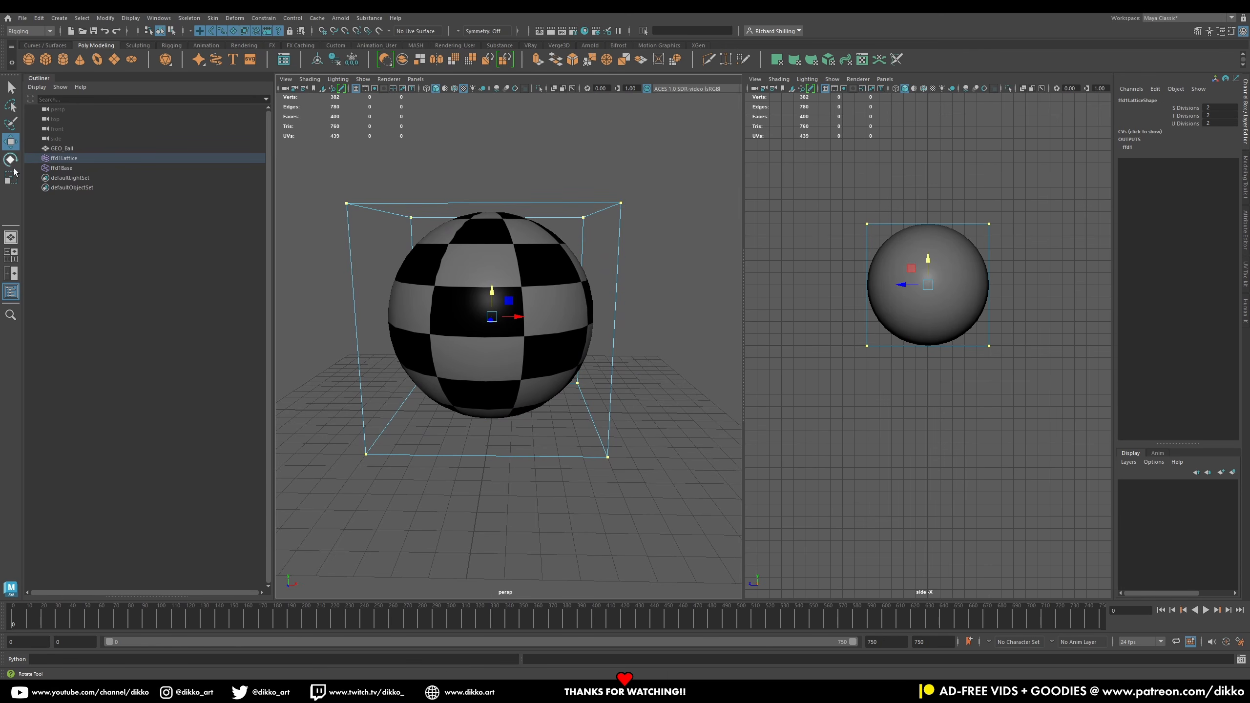
pyautogui.moveTo(492, 295)
pyautogui.mouseDown()
pyautogui.moveTo(499, 277)
pyautogui.moveTo(500, 316)
pyautogui.mouseUp()
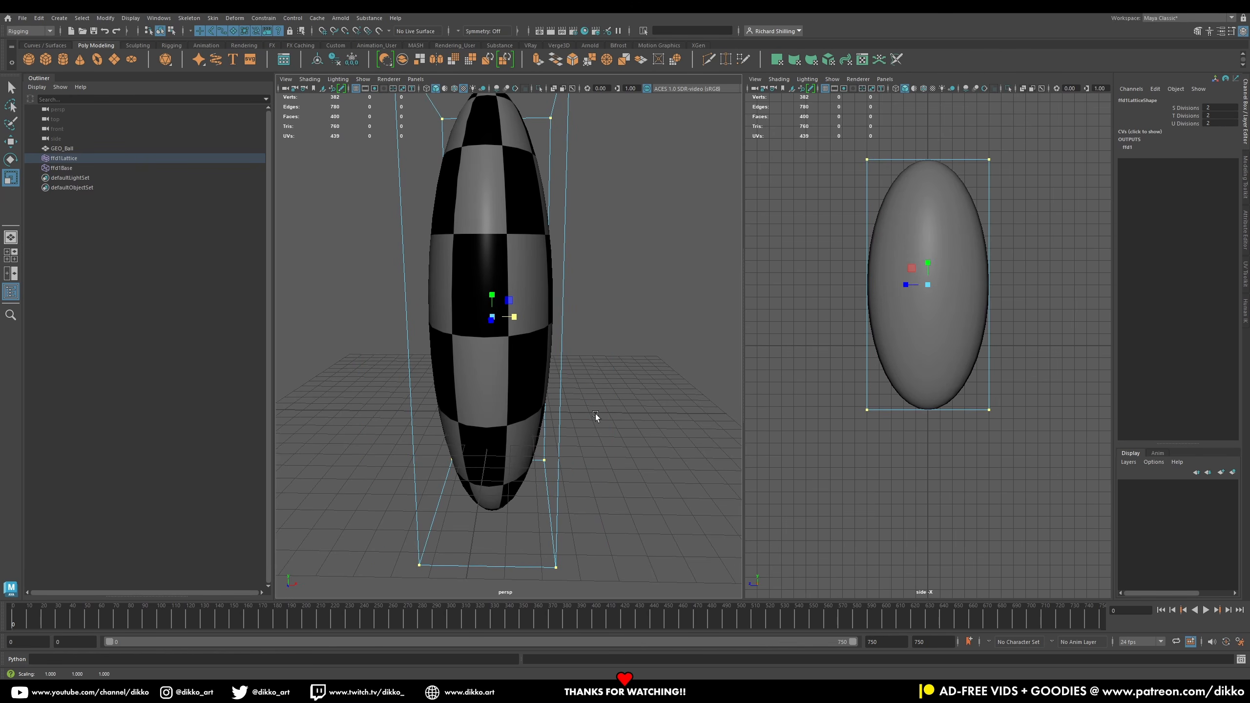
pyautogui.hotkey('ctrl', 'z')
pyautogui.hotkey('ctrl', 'z')
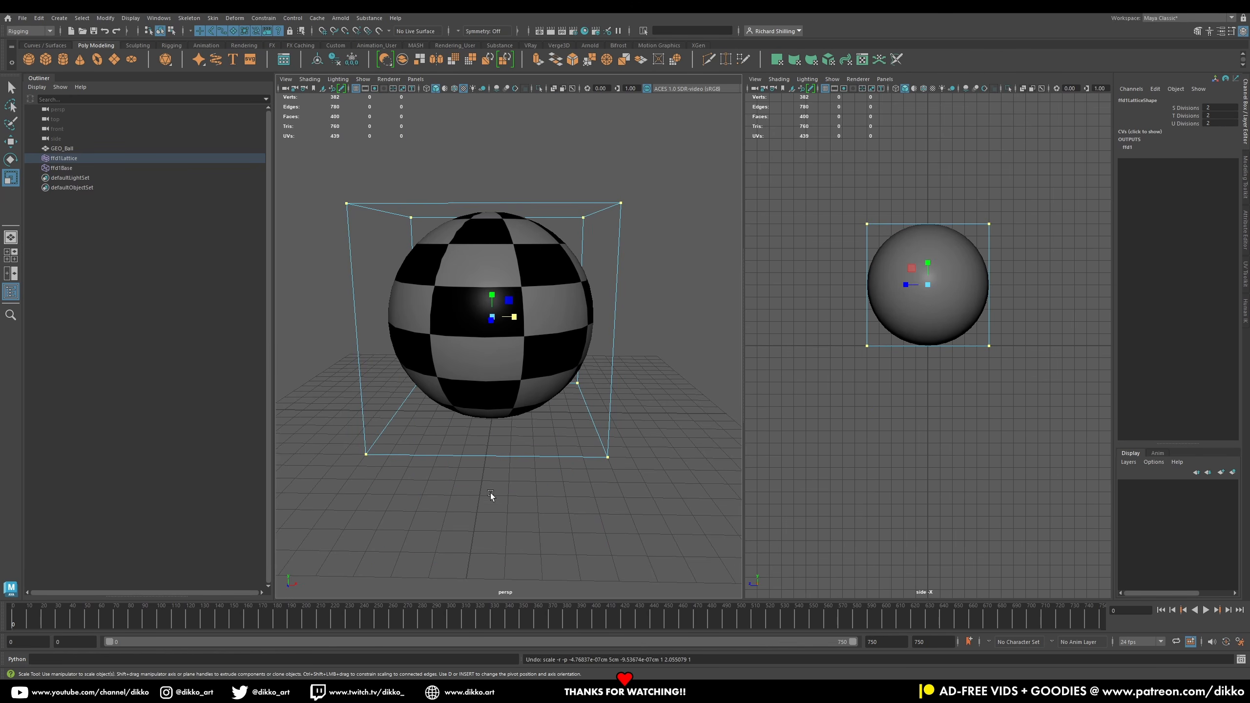
pyautogui.click(457, 506)
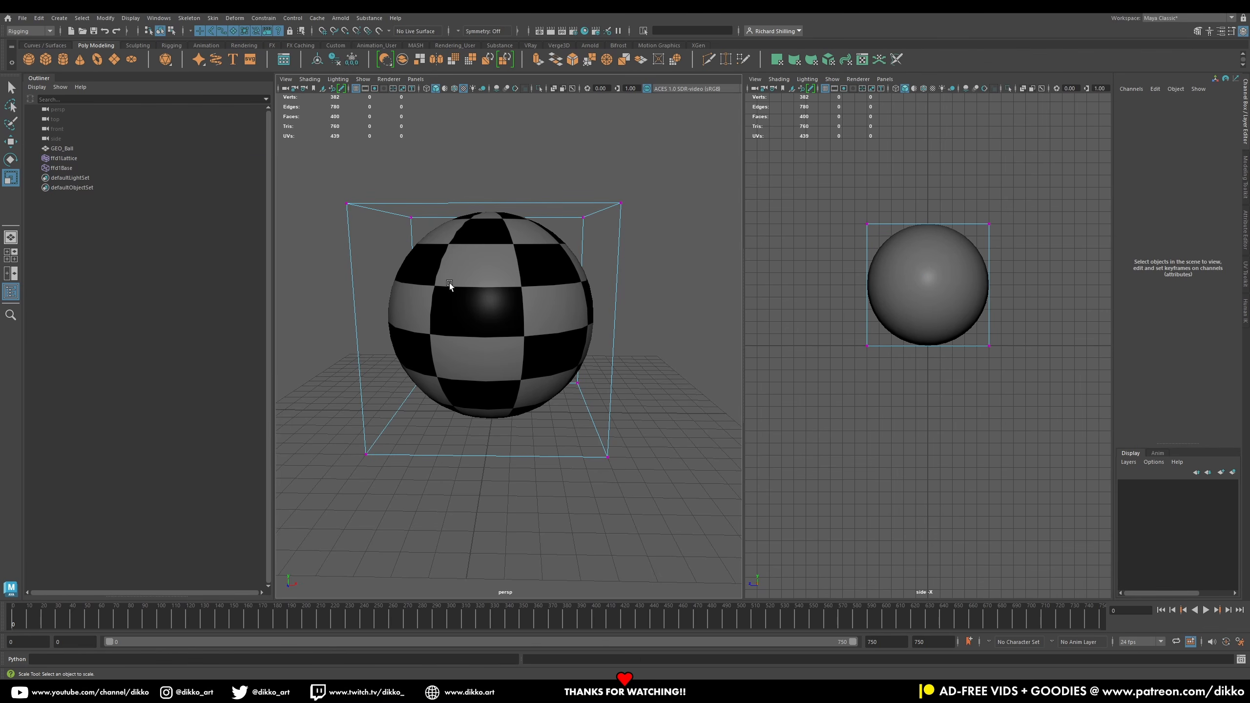
# Step: Select the lattice's top points and create a cluster on them
pyautogui.moveTo(543, 292)
pyautogui.keyDown('alt'); pyautogui.mouseDown()
pyautogui.moveTo(547, 304)
pyautogui.moveTo(530, 308)
pyautogui.moveTo(543, 306)
pyautogui.mouseUp(); pyautogui.keyUp('alt')
pyautogui.moveTo(418, 212); pyautogui.dragTo(418, 211)
pyautogui.keyDown('shift'); pyautogui.moveTo(322, 250); pyautogui.dragTo(346, 278); pyautogui.keyUp('shift')
pyautogui.keyDown('shift'); pyautogui.moveTo(575, 198); pyautogui.dragTo(647, 250); pyautogui.keyUp('shift')
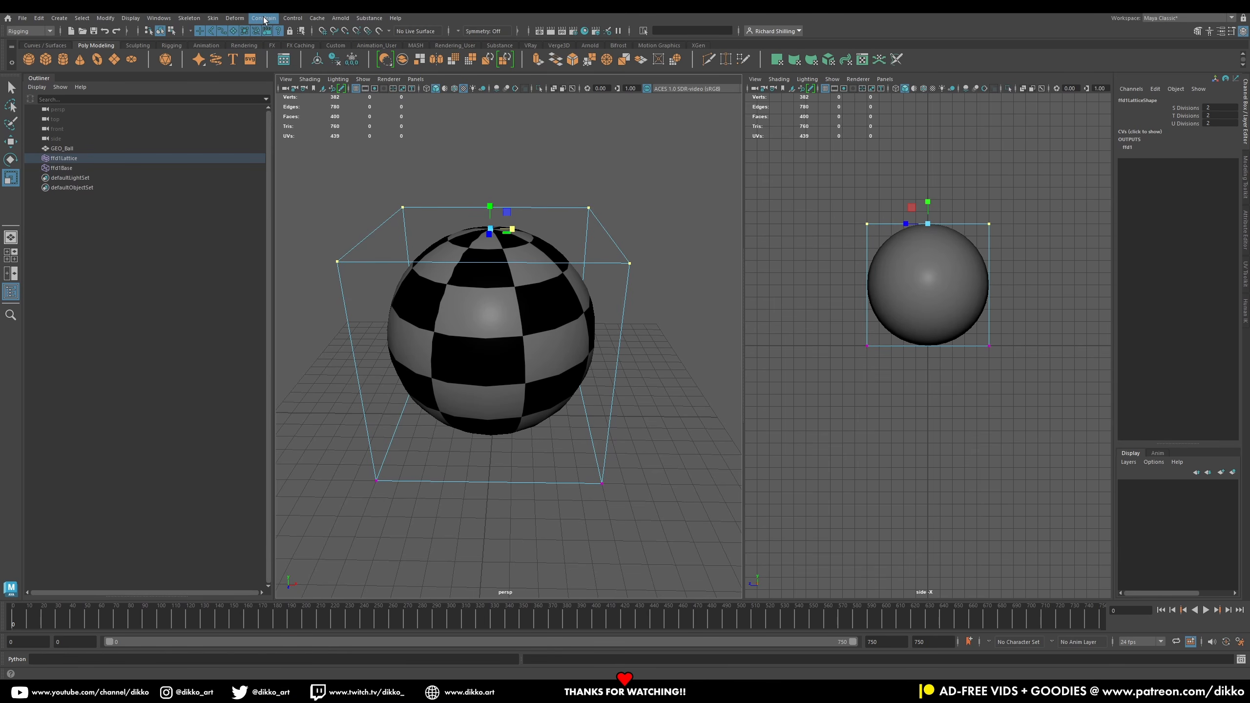
pyautogui.click(235, 18)
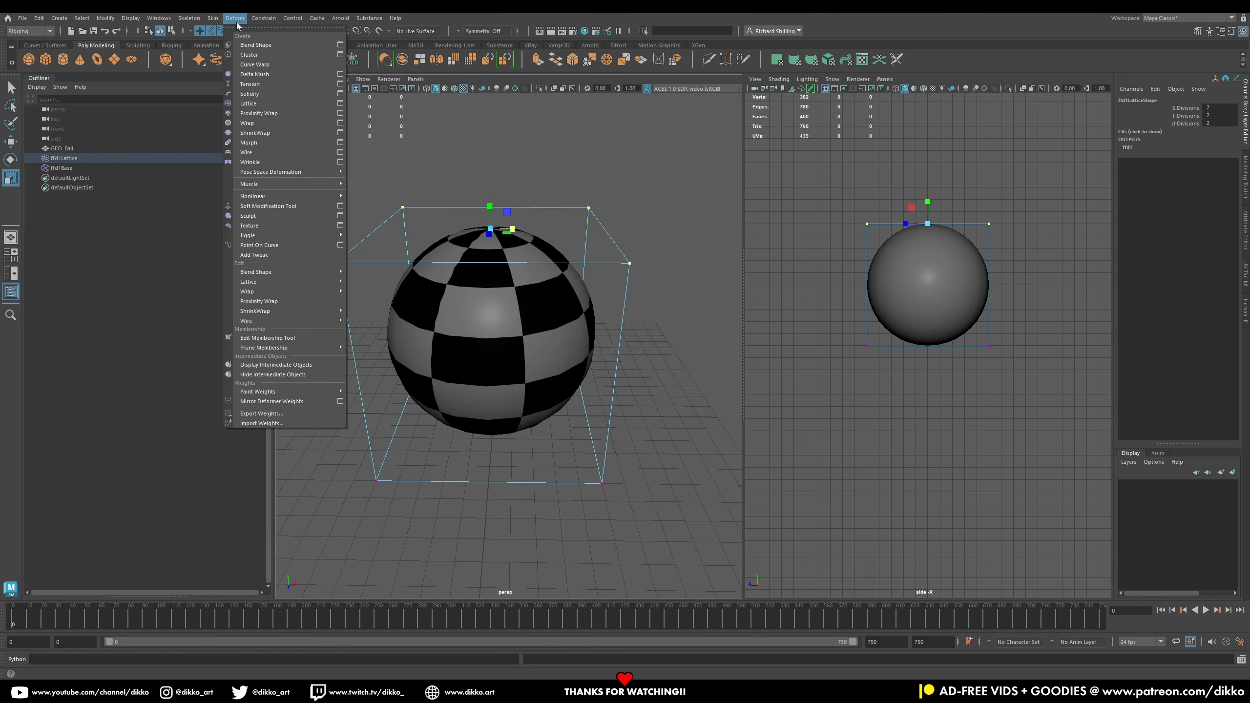
pyautogui.click(249, 56)
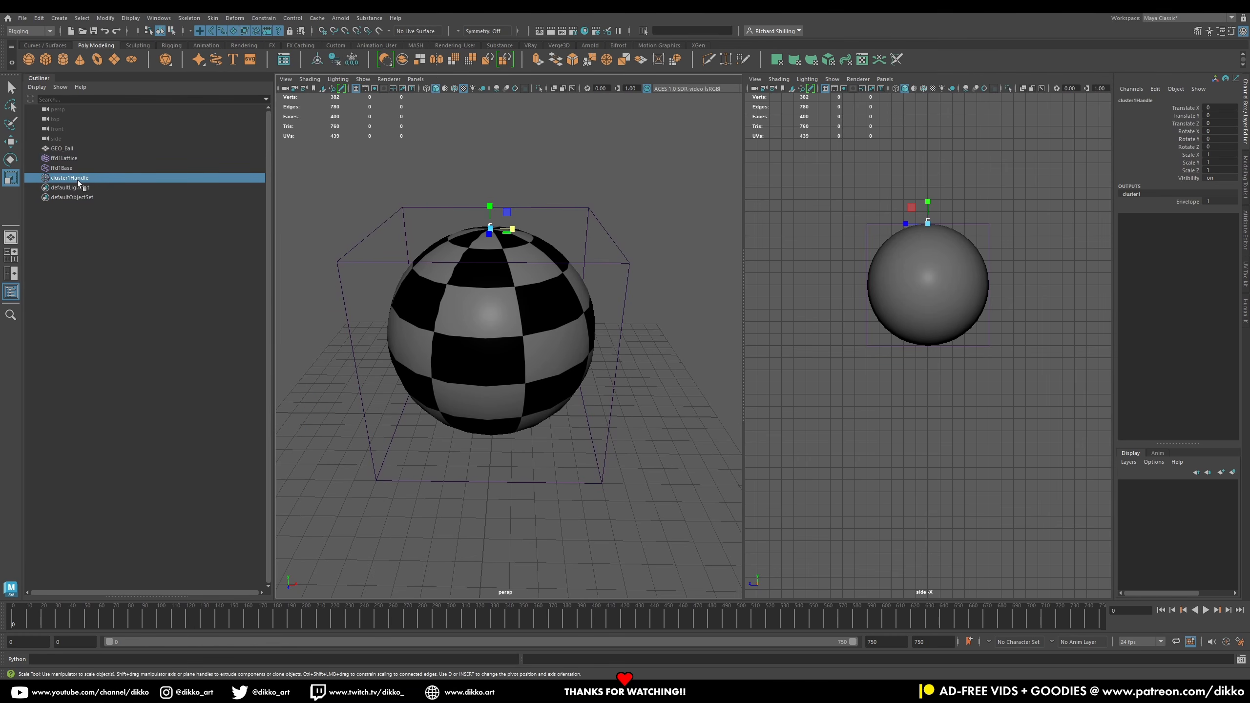
# Step: Select the lattice's bottom points and create a second cluster on them
pyautogui.click(10, 142)
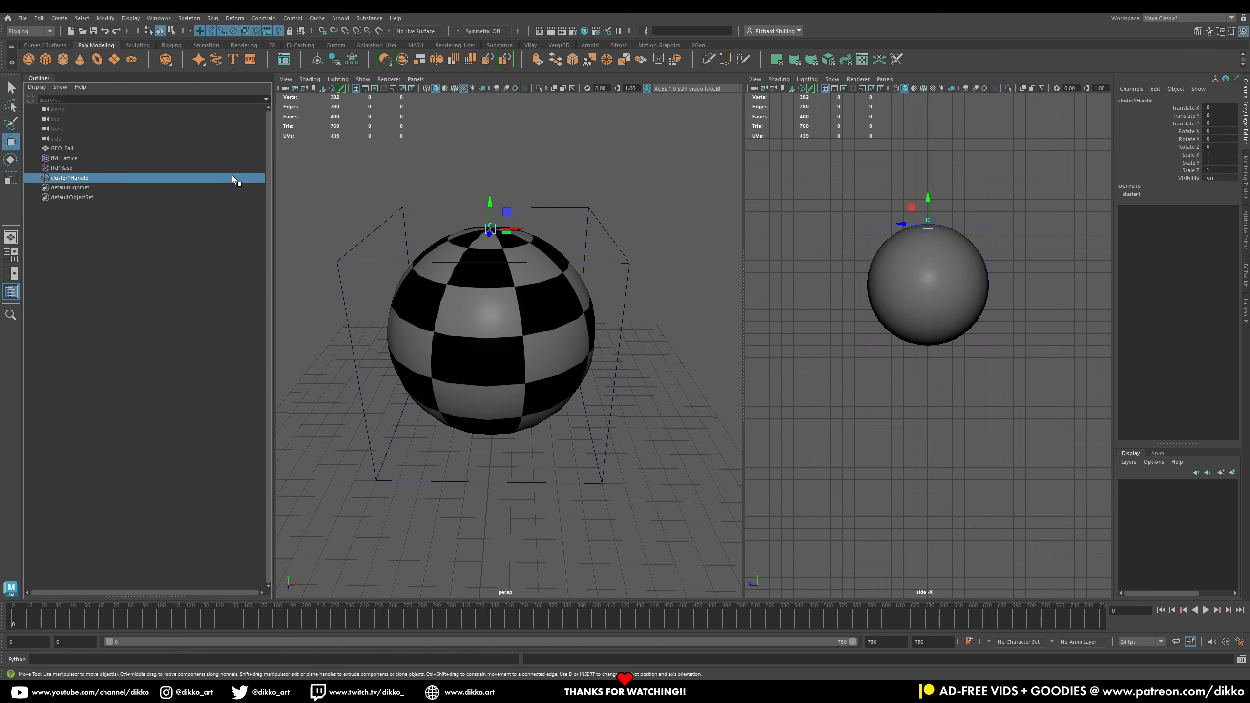
pyautogui.click(487, 197)
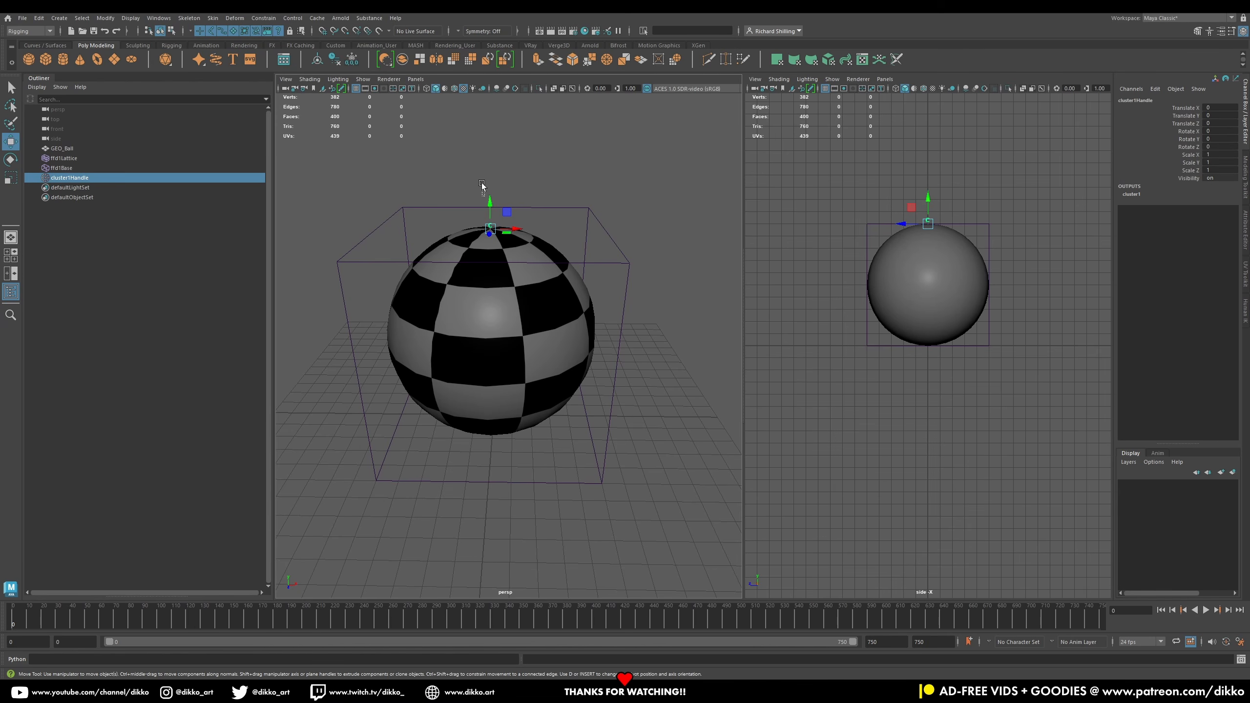
pyautogui.click(487, 223)
pyautogui.moveTo(494, 202)
pyautogui.mouseDown()
pyautogui.moveTo(499, 275)
pyautogui.moveTo(505, 163)
pyautogui.moveTo(512, 197)
pyautogui.mouseUp()
pyautogui.keyDown('alt'); pyautogui.moveTo(480, 452); pyautogui.dragTo(420, 428); pyautogui.keyUp('alt')
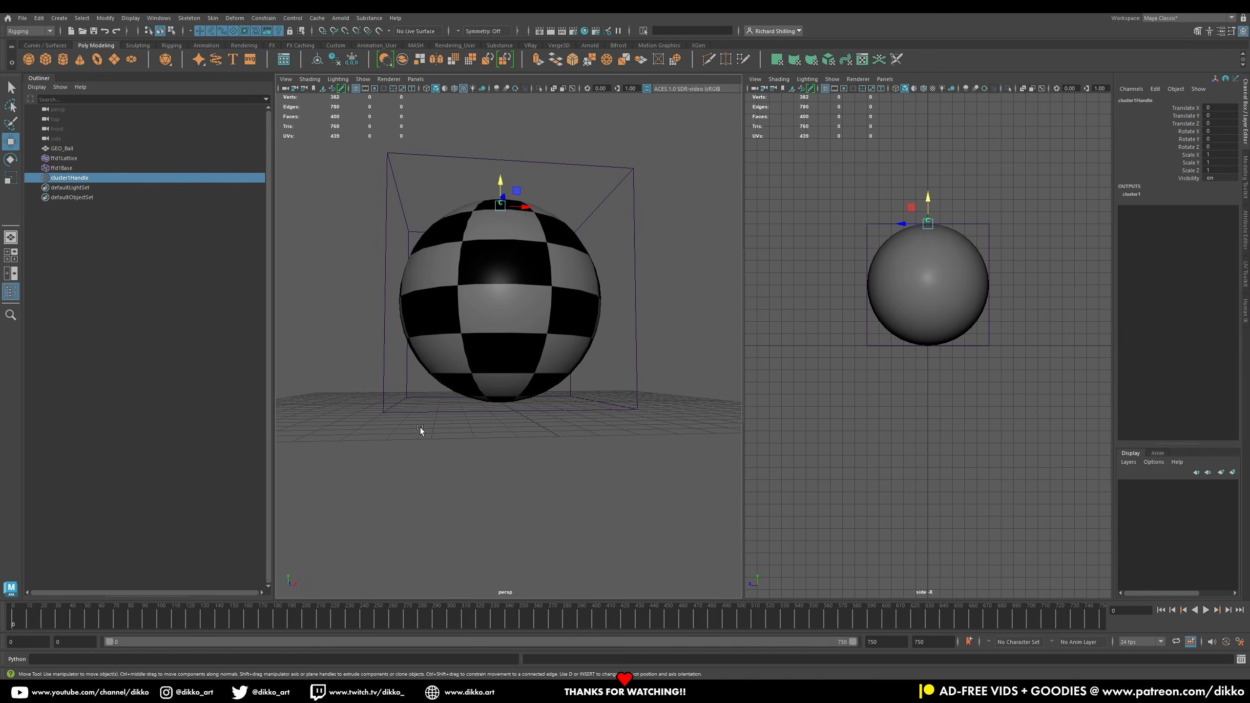
pyautogui.click(412, 411)
pyautogui.moveTo(395, 414); pyautogui.dragTo(398, 392, button='right')
pyautogui.moveTo(353, 387); pyautogui.dragTo(415, 424)
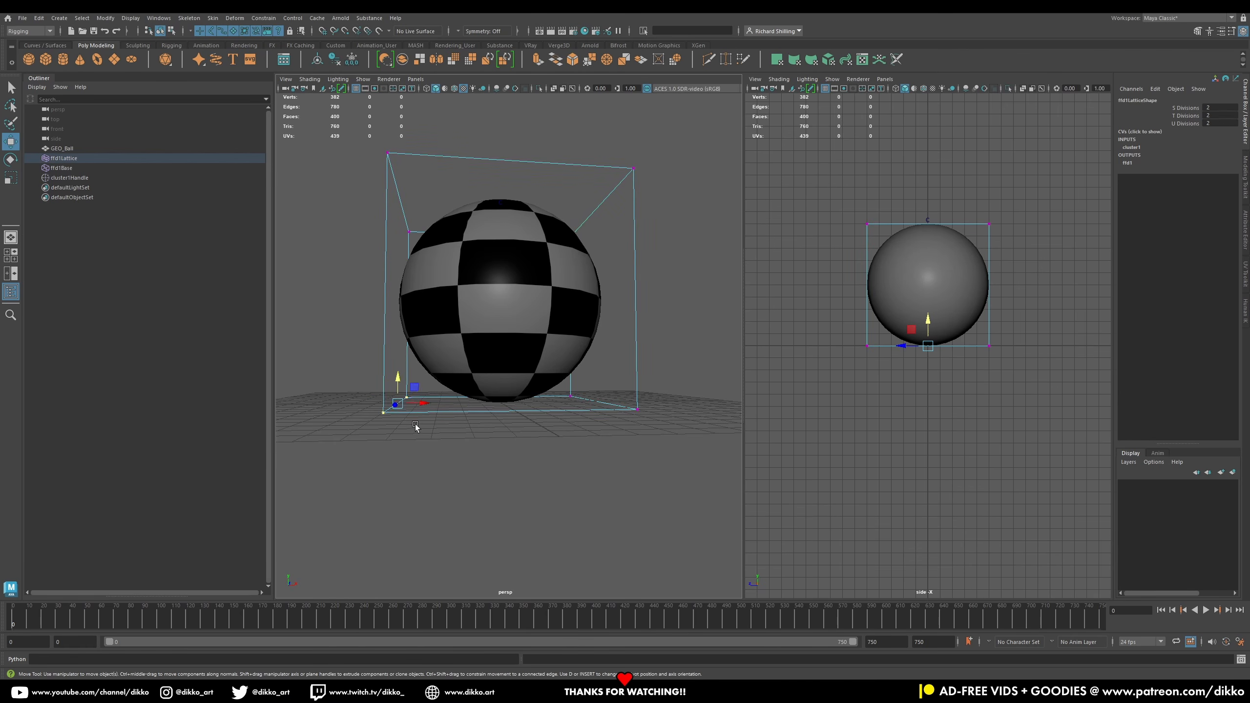
pyautogui.keyDown('alt'); pyautogui.moveTo(582, 462); pyautogui.dragTo(573, 466); pyautogui.keyUp('alt')
pyautogui.keyDown('shift'); pyautogui.moveTo(574, 391); pyautogui.dragTo(636, 437); pyautogui.keyUp('shift')
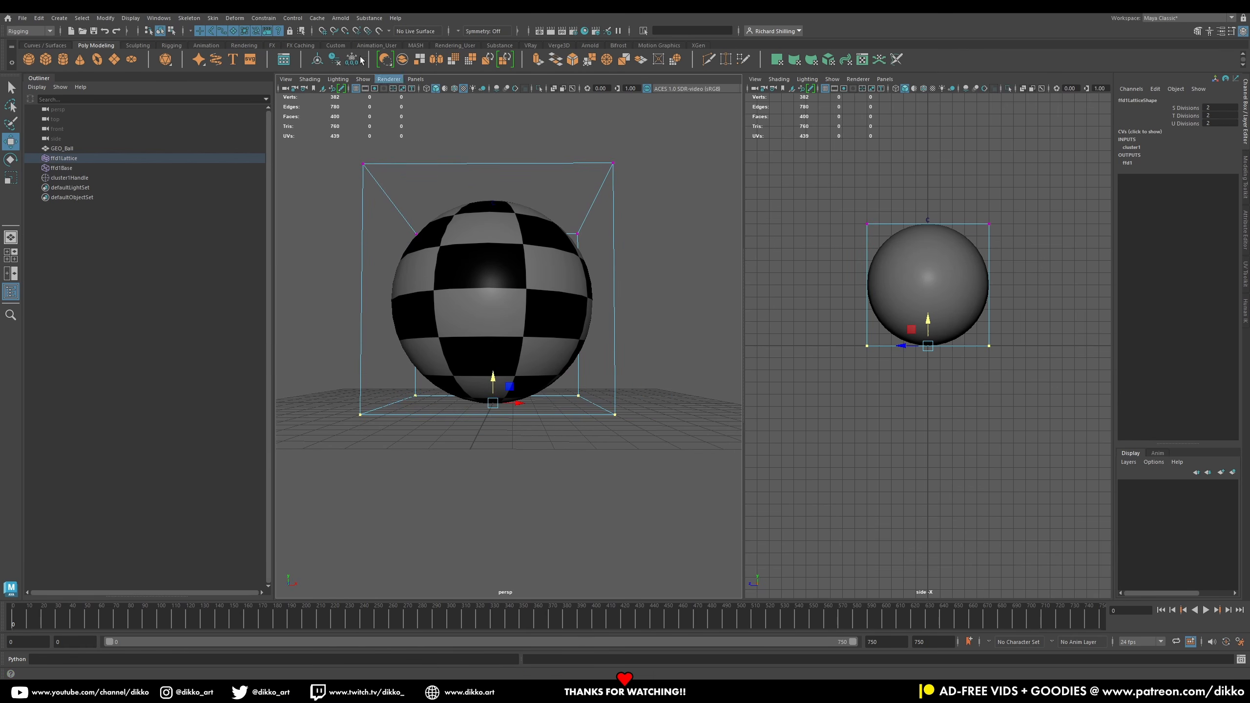
pyautogui.click(263, 17)
pyautogui.moveTo(237, 19)
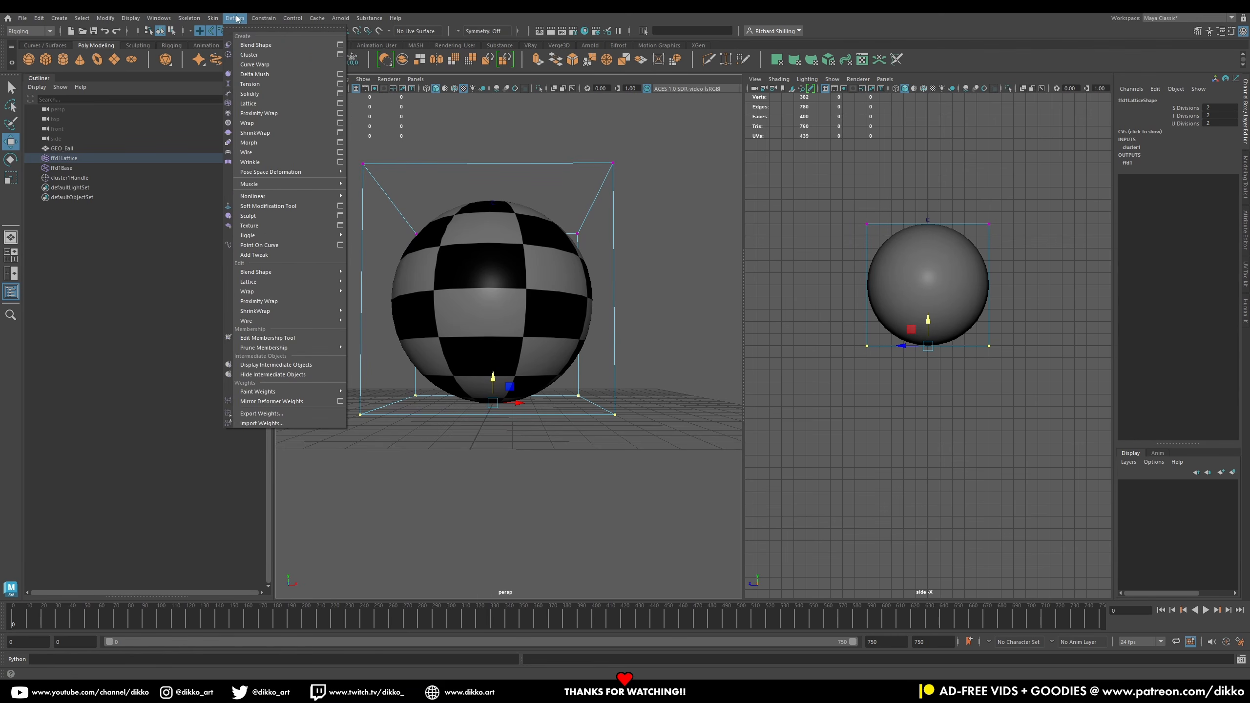
pyautogui.click(249, 55)
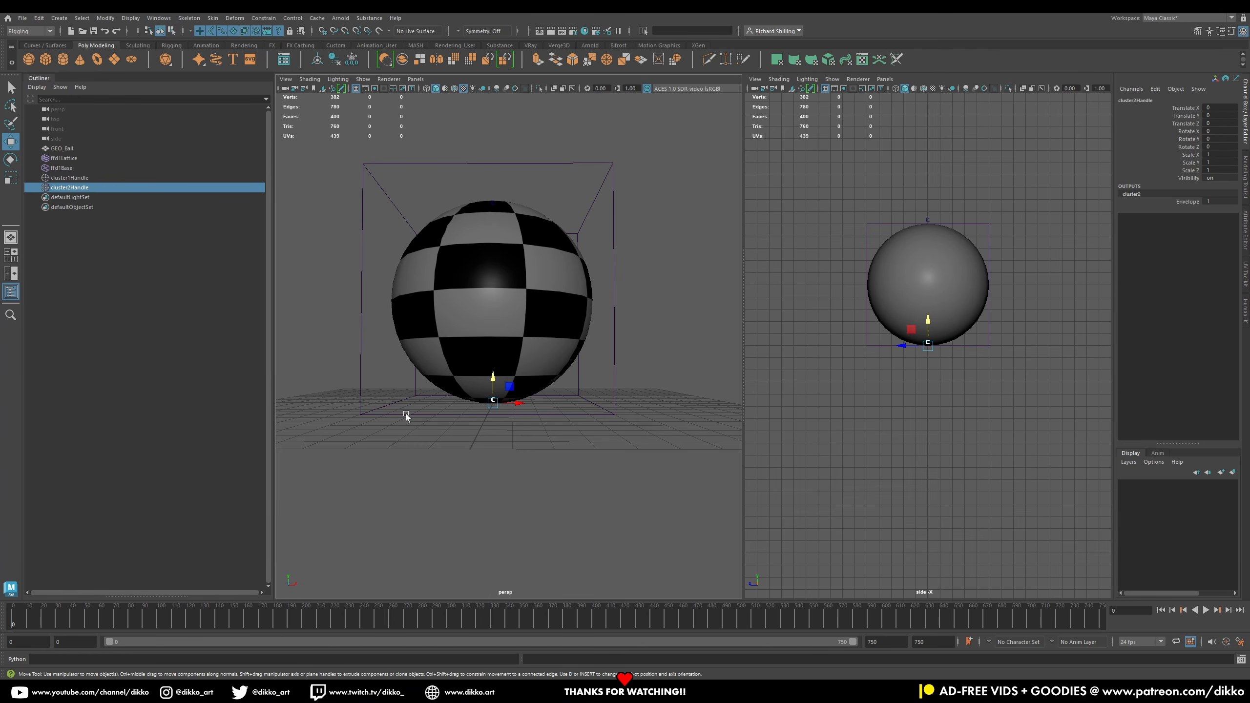
# Step: Test moving the two cluster handles, undoing each move
pyautogui.click(82, 180)
pyautogui.keyDown('alt'); pyautogui.moveTo(530, 209); pyautogui.dragTo(528, 288); pyautogui.keyUp('alt')
pyautogui.moveTo(493, 231); pyautogui.dragTo(515, 137)
pyautogui.hotkey('ctrl', 'z')
pyautogui.click(69, 187)
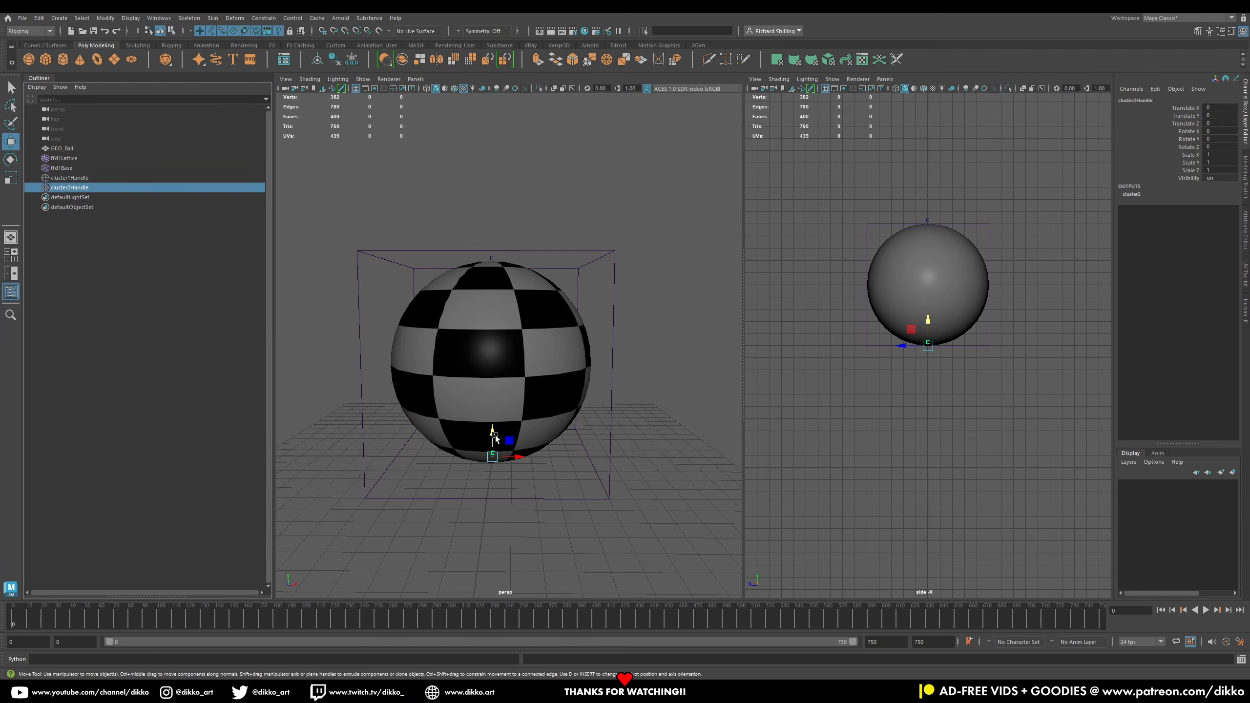
pyautogui.moveTo(495, 438); pyautogui.dragTo(523, 426)
pyautogui.hotkey('ctrl', 'z')
pyautogui.click(332, 424)
# Step: Pick the EP Curve tool and set its curve degree to 1 Linear
pyautogui.press('r')
pyautogui.keyDown('alt'); pyautogui.moveTo(410, 394); pyautogui.dragTo(475, 461); pyautogui.keyUp('alt')
pyautogui.keyDown('alt'); pyautogui.moveTo(475, 462); pyautogui.dragTo(549, 447, button='middle'); pyautogui.keyUp('alt')
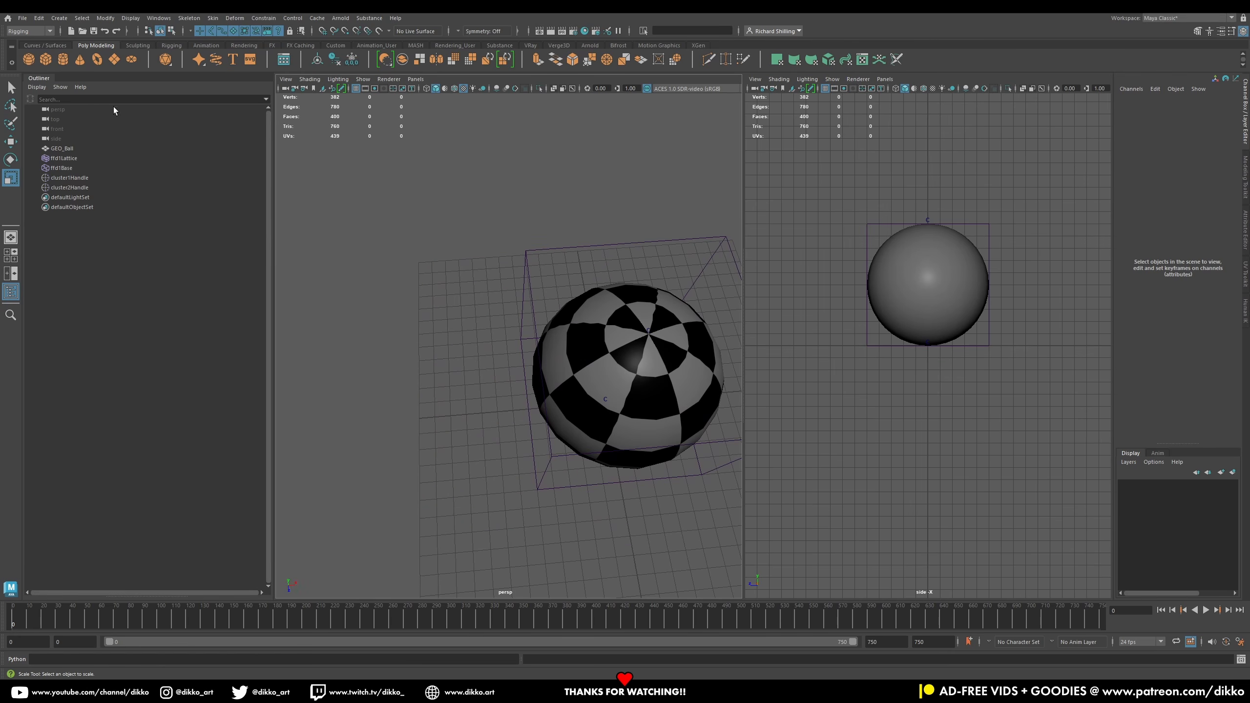
pyautogui.click(47, 45)
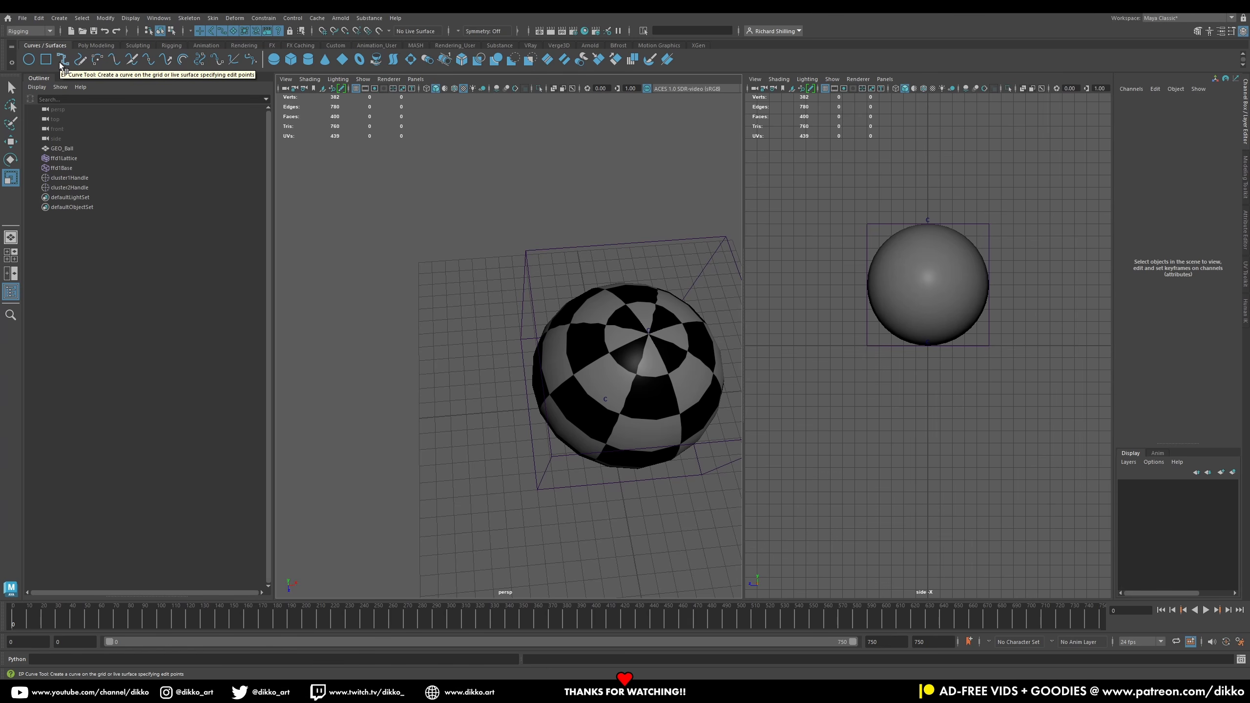
pyautogui.click(60, 62)
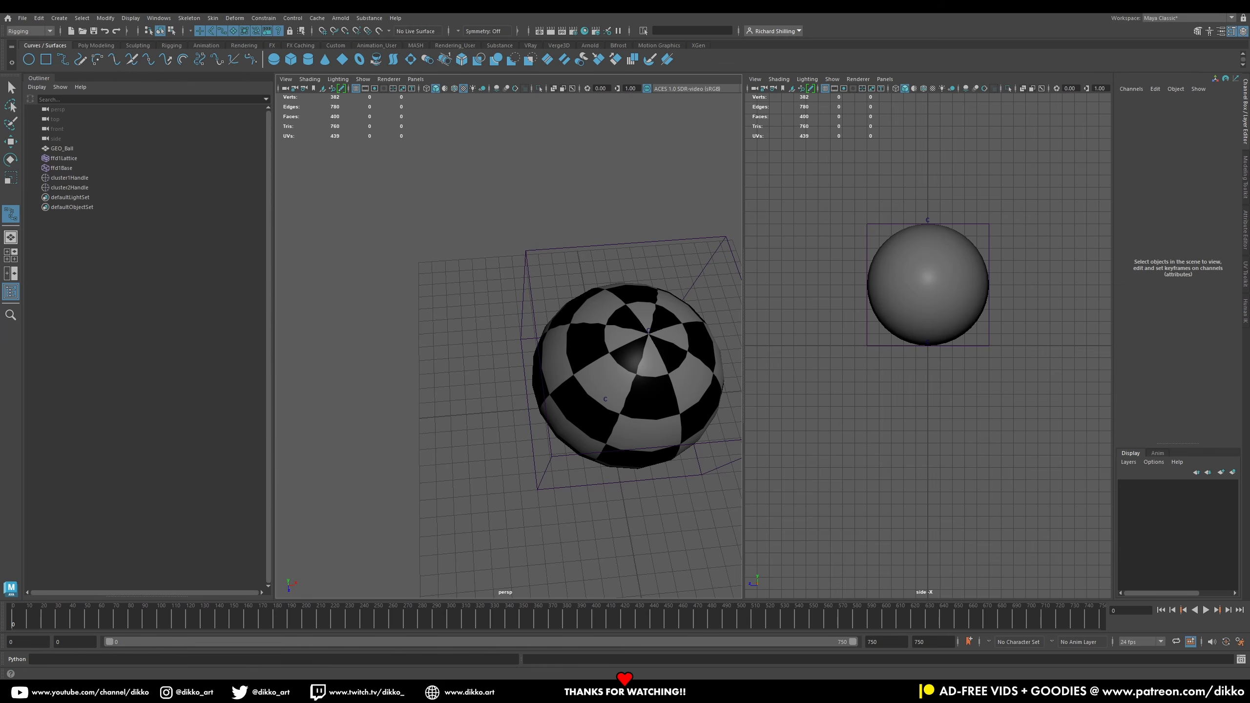
pyautogui.moveTo(231, 164); pyautogui.dragTo(294, 171)
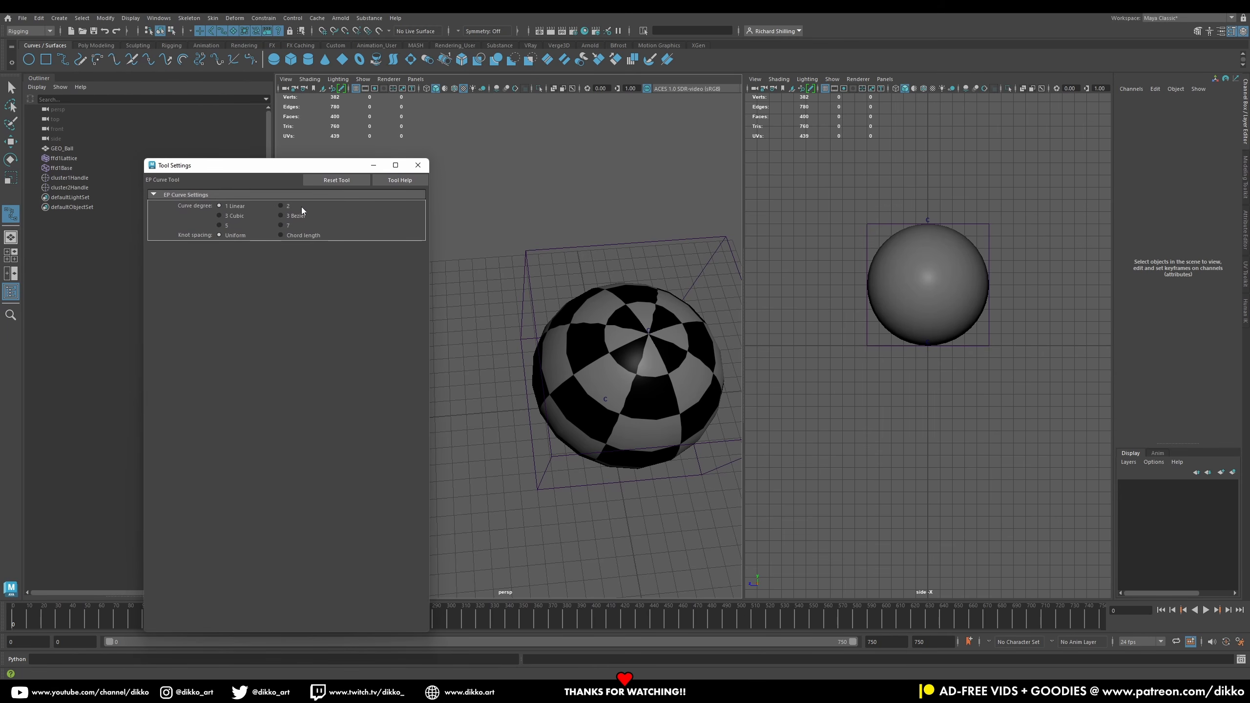
pyautogui.click(418, 165)
# Step: Draw a double-headed arrow control curve on the grid with grid snapping
pyautogui.scroll(8, 481, 372)
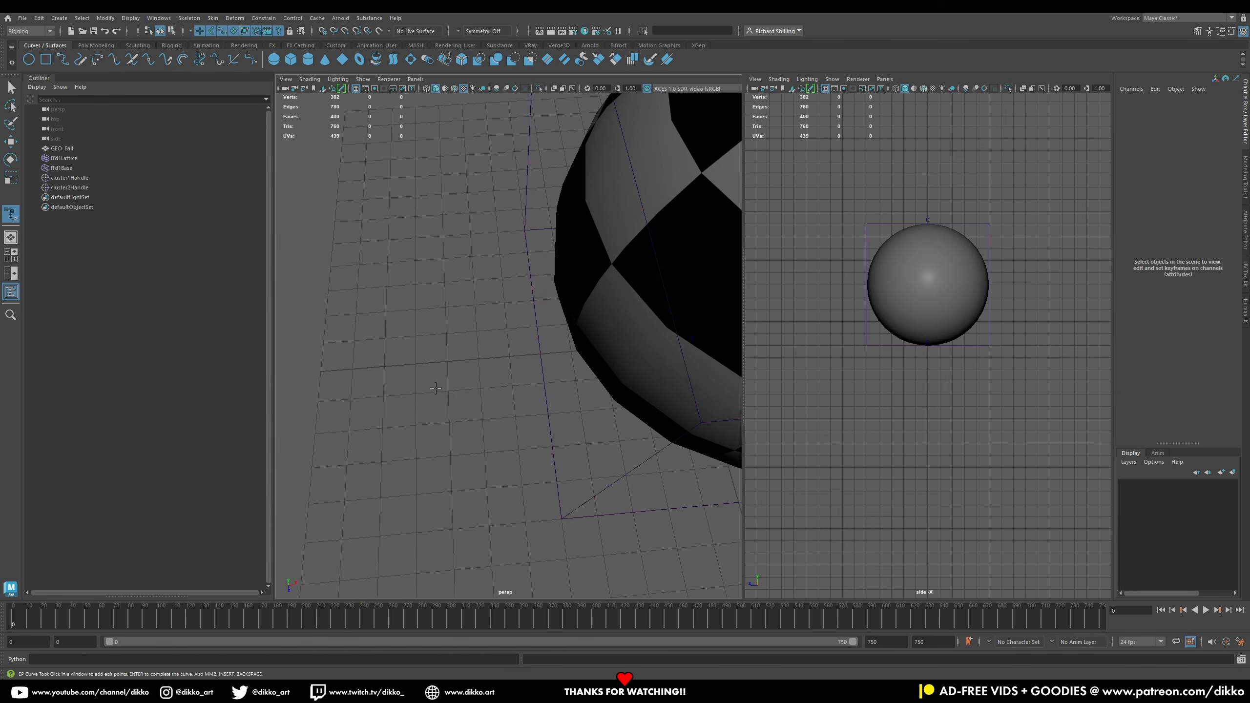
pyautogui.press('x')
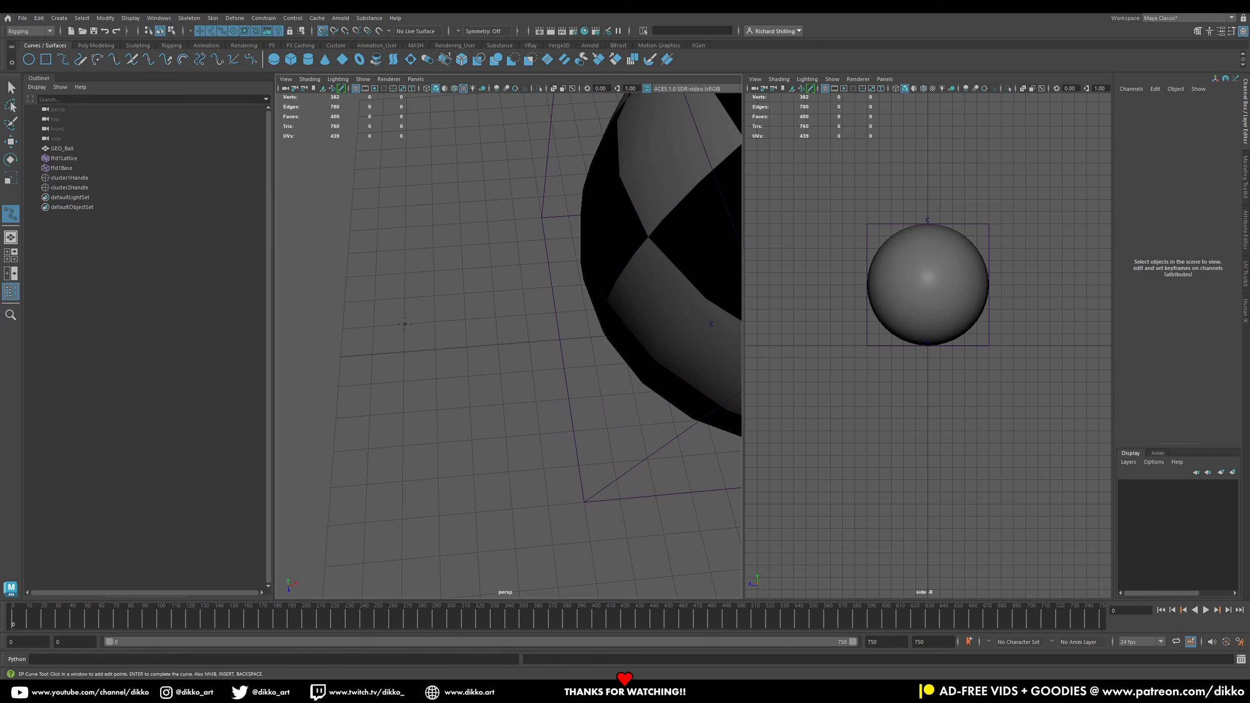
pyautogui.click(404, 323)
pyautogui.click(402, 380)
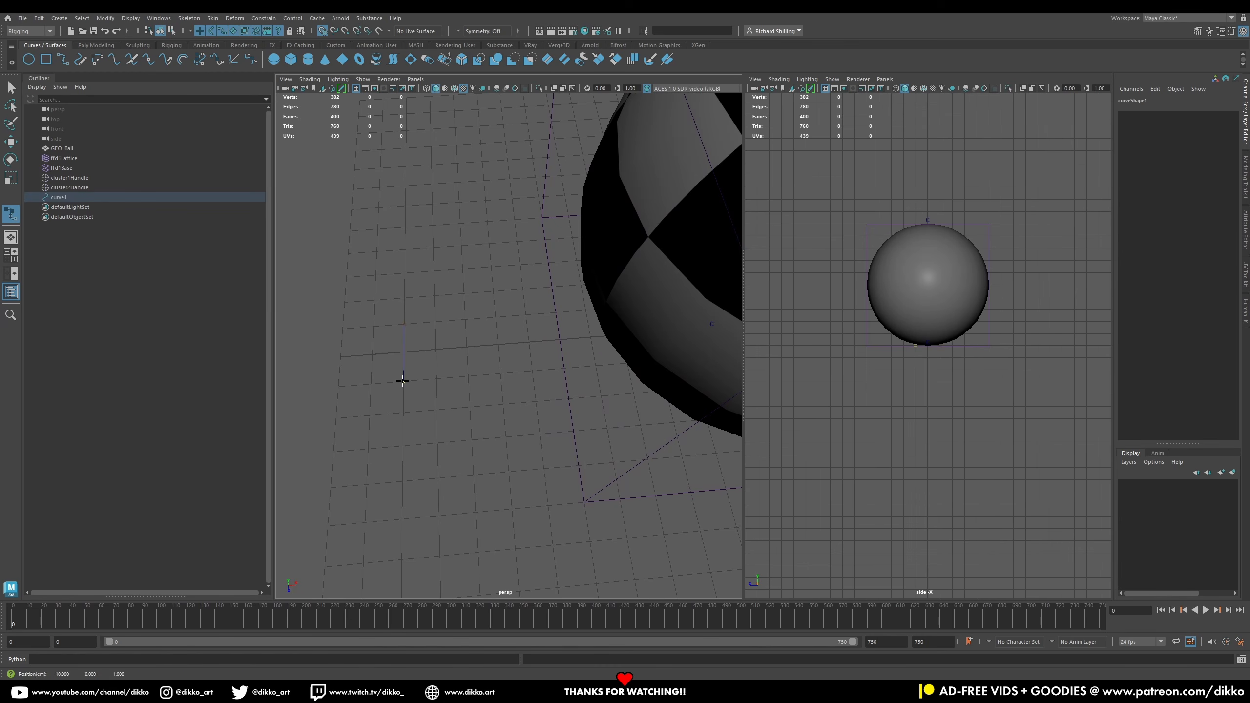
pyautogui.hotkey('ctrl', 'z')
pyautogui.press('x')
pyautogui.click(404, 411)
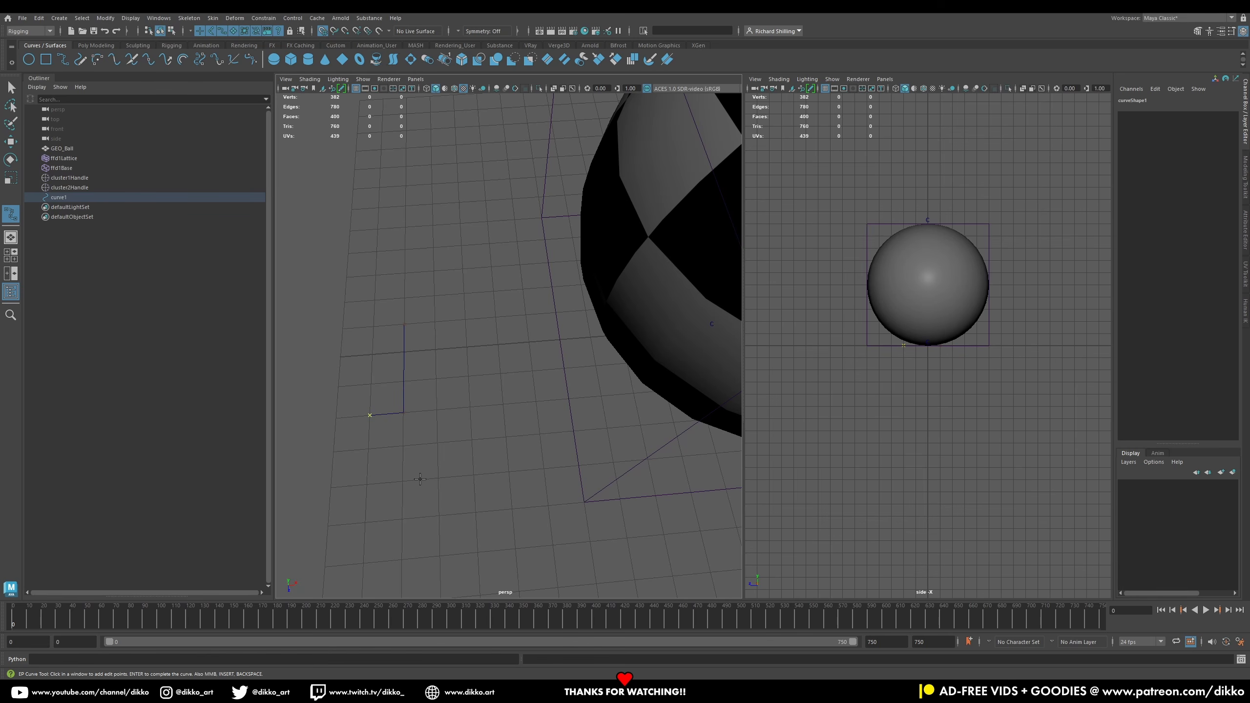
pyautogui.click(438, 478)
pyautogui.click(492, 408)
pyautogui.click(464, 295)
pyautogui.click(435, 247)
pyautogui.click(374, 300)
pyautogui.press('q')
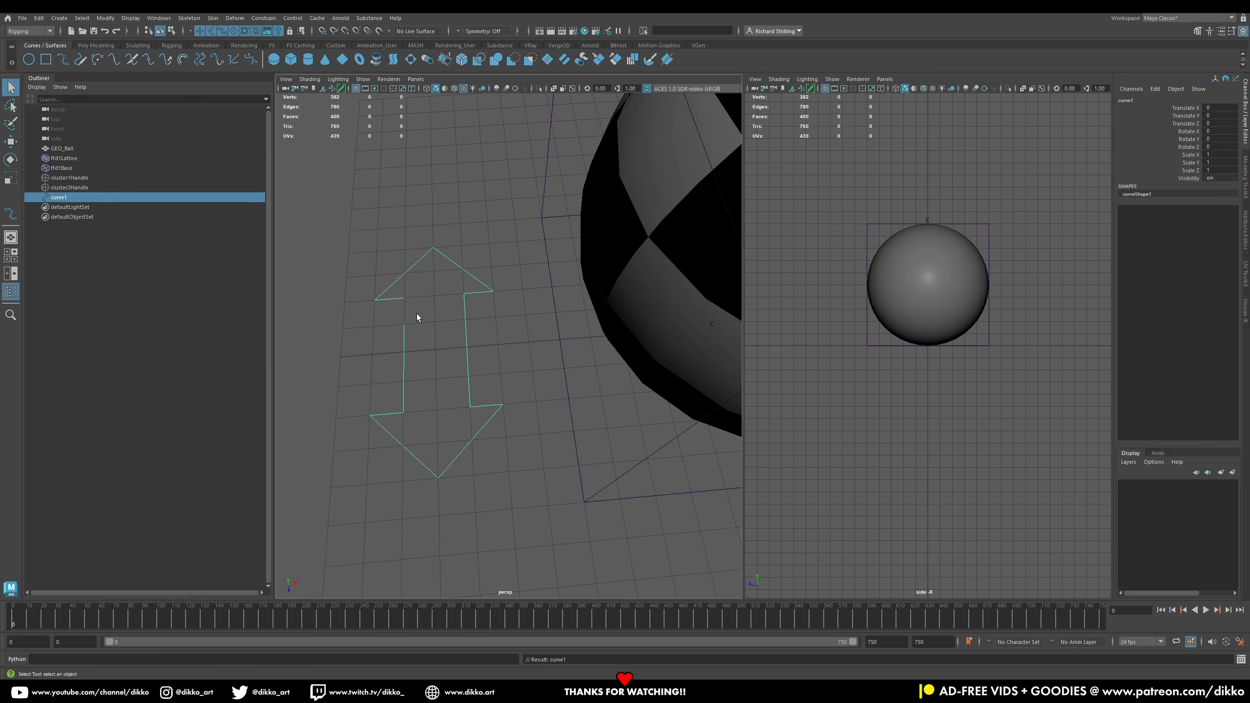
# Step: Snap a misplaced point of the arrow curve to the grid and select the finished curve
pyautogui.moveTo(407, 321); pyautogui.dragTo(370, 330, button='right')
pyautogui.moveTo(389, 318); pyautogui.dragTo(412, 329)
pyautogui.click(10, 141)
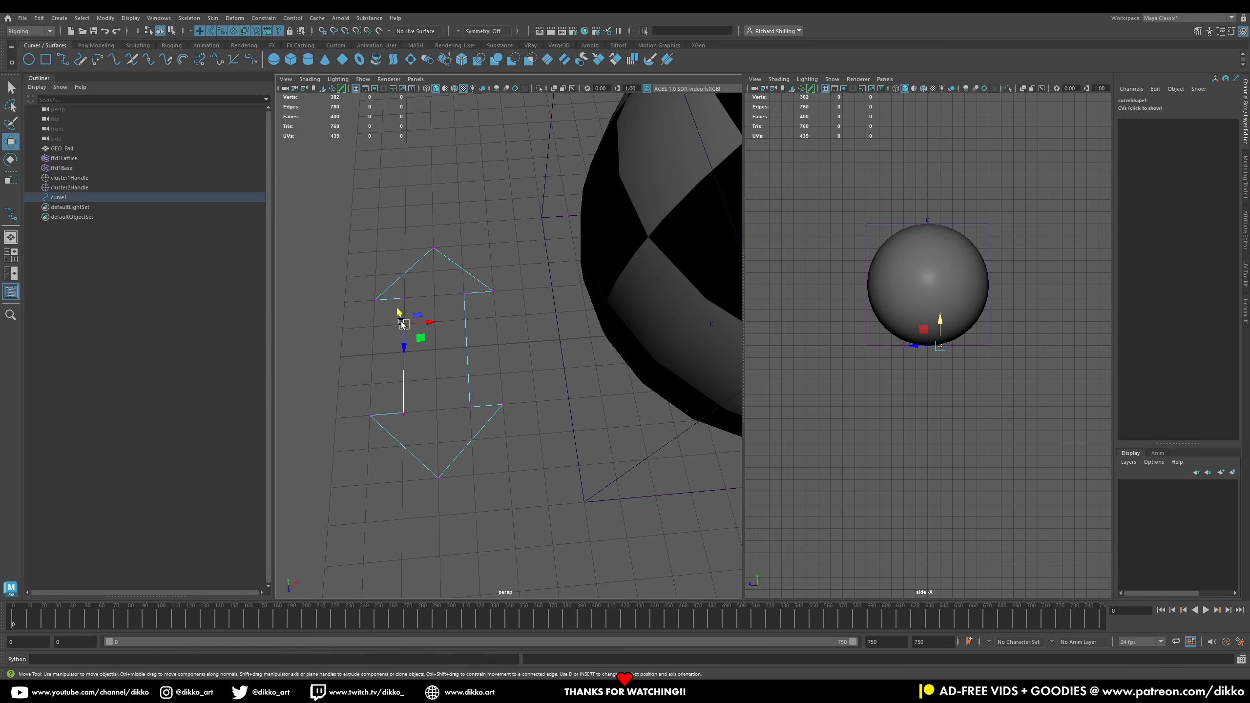
pyautogui.press('x')
pyautogui.moveTo(403, 343); pyautogui.dragTo(404, 298)
pyautogui.press('q')
pyautogui.moveTo(401, 278); pyautogui.dragTo(441, 289, button='right')
pyautogui.click(452, 352)
pyautogui.keyDown('alt'); pyautogui.moveTo(452, 351); pyautogui.dragTo(474, 371); pyautogui.keyUp('alt')
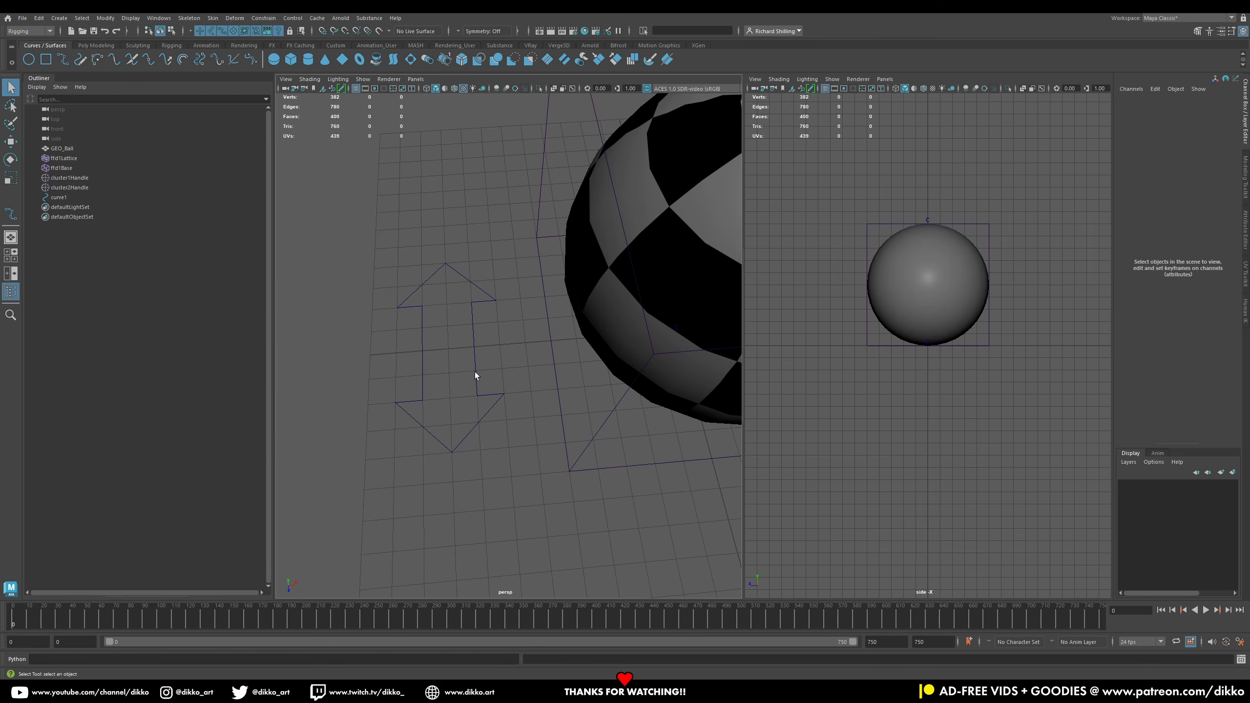
pyautogui.click(474, 371)
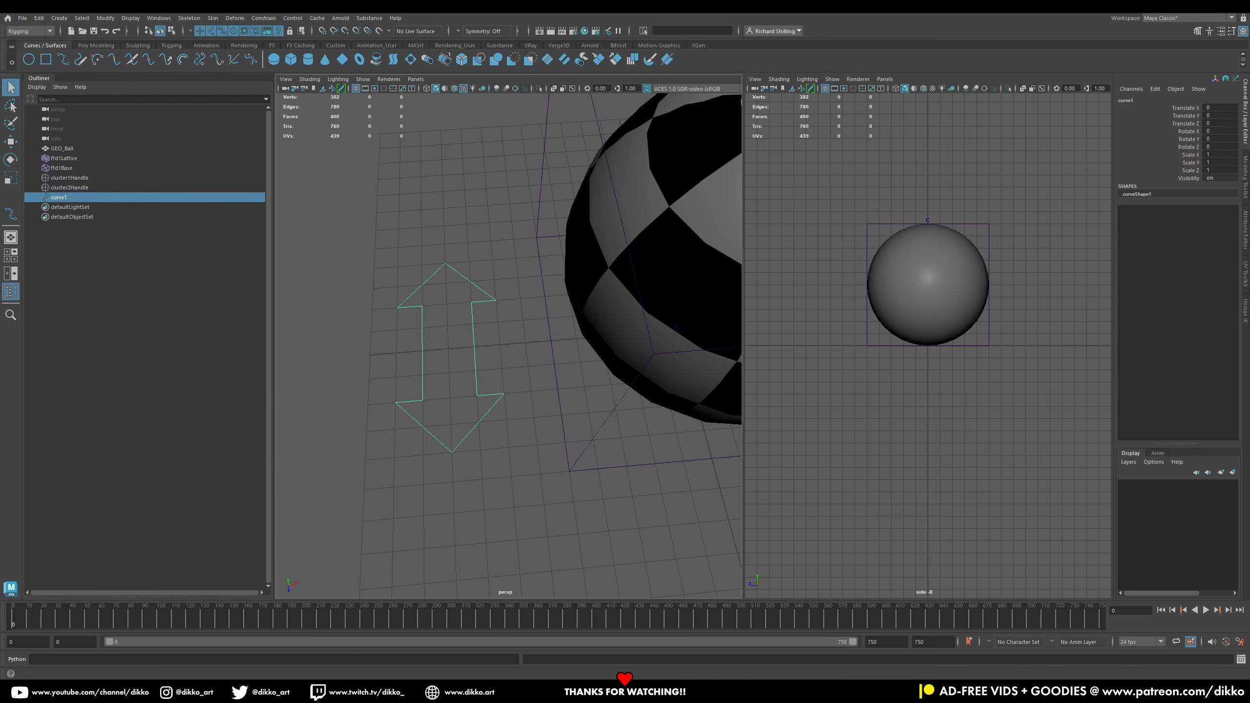
# Step: Move the arrow curve's pivot to the arrow's centre
pyautogui.press('w')
pyautogui.keyDown('alt'); pyautogui.moveTo(494, 327); pyautogui.dragTo(530, 296); pyautogui.keyUp('alt')
pyautogui.press('d')
pyautogui.click(607, 364)
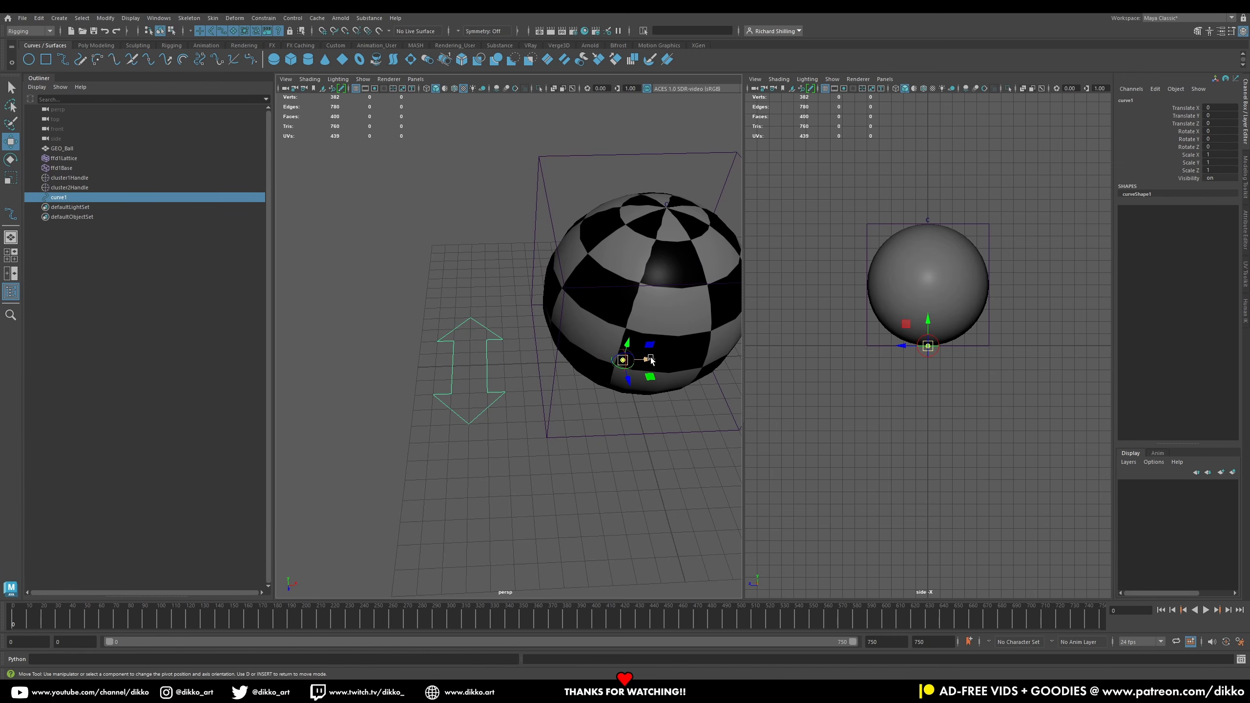
pyautogui.moveTo(650, 361); pyautogui.dragTo(498, 365)
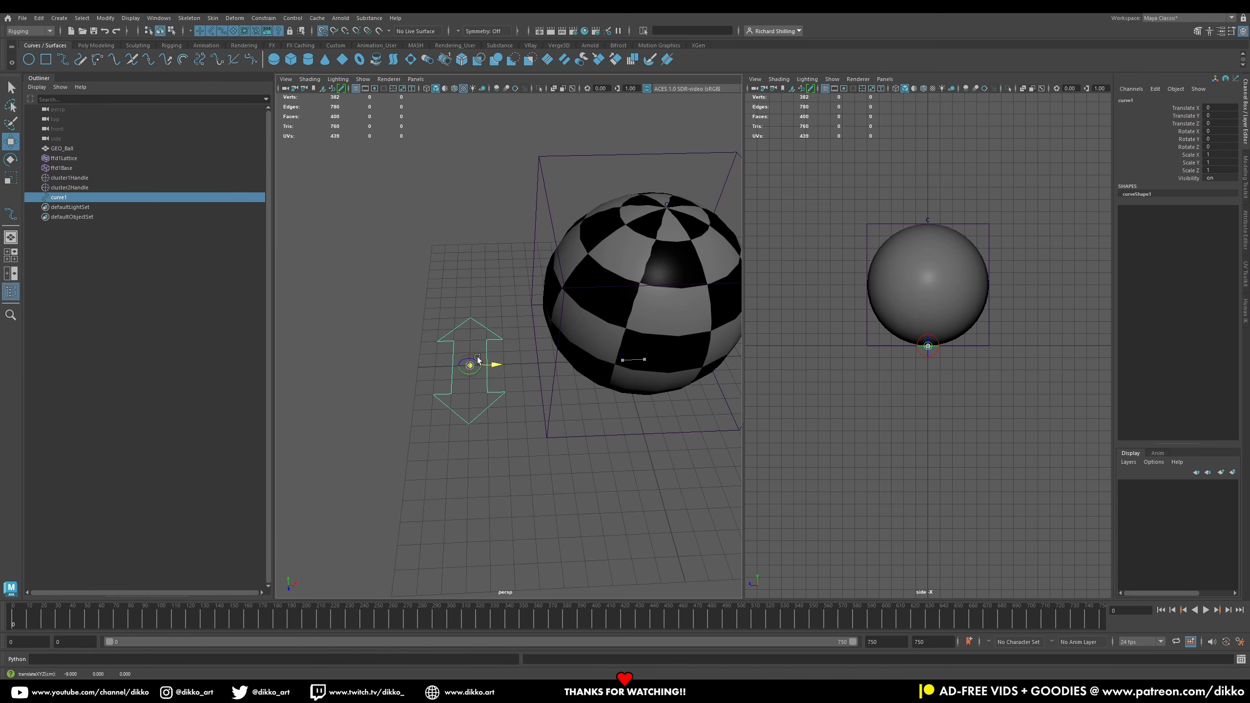
pyautogui.click(11, 87)
pyautogui.click(464, 442)
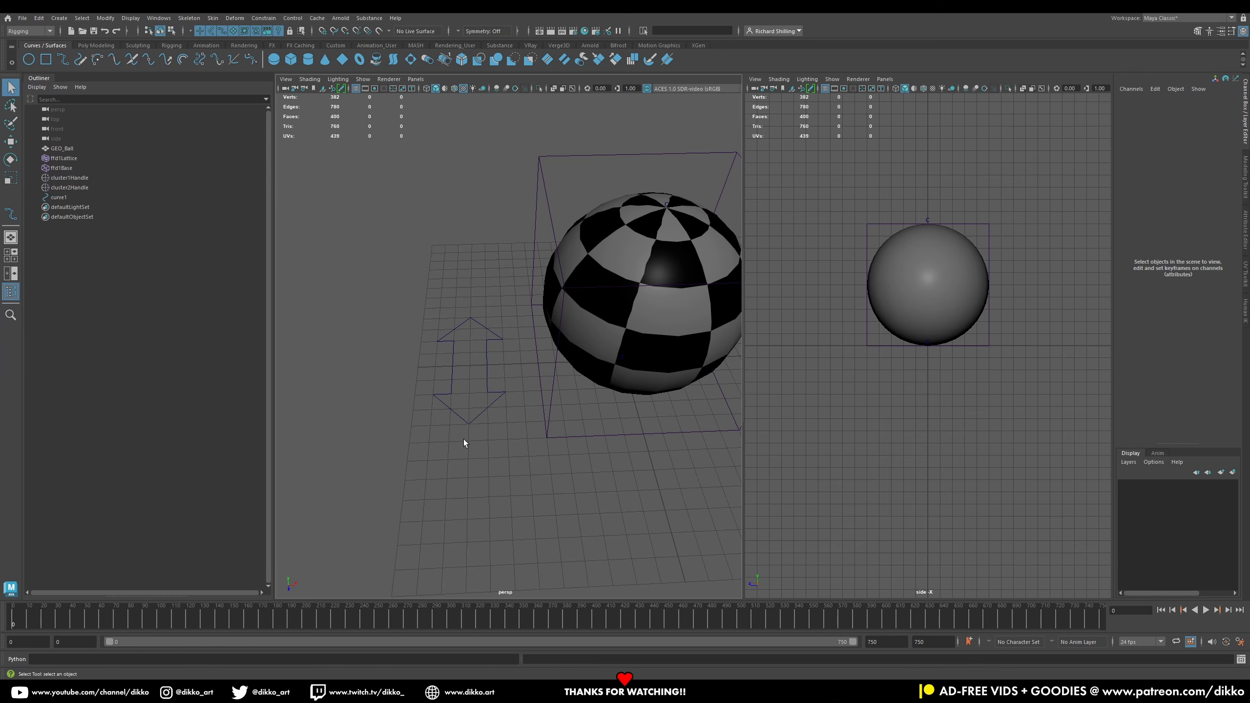
# Step: Rotate the arrow curve to 90 degrees on X so it stands upright
pyautogui.click(475, 420)
pyautogui.click(11, 159)
pyautogui.moveTo(470, 368); pyautogui.dragTo(474, 392)
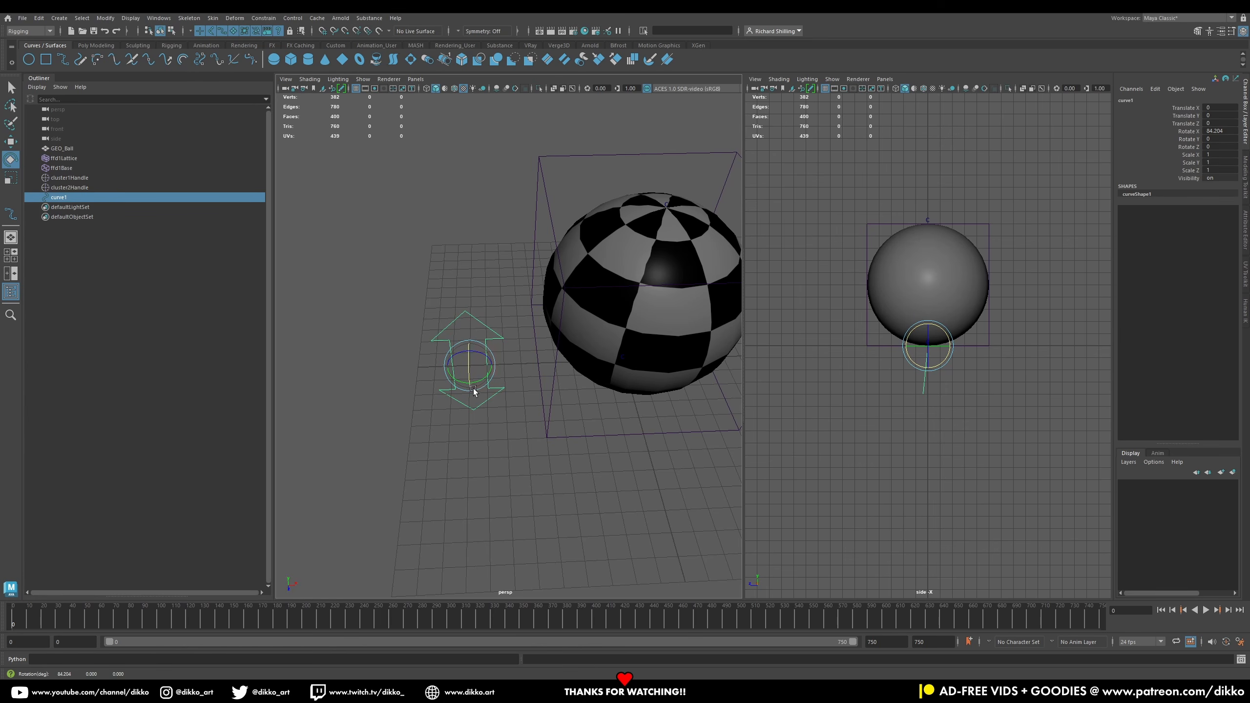
pyautogui.doubleClick(1211, 131)
pyautogui.write('90')
pyautogui.press('Return')
# Step: Move the arrow curve above the ball, snapping it to the grid
pyautogui.keyDown('alt'); pyautogui.moveTo(493, 412); pyautogui.dragTo(547, 376); pyautogui.keyUp('alt')
pyautogui.keyDown('alt'); pyautogui.moveTo(547, 375); pyautogui.dragTo(447, 419, button='middle'); pyautogui.keyUp('alt')
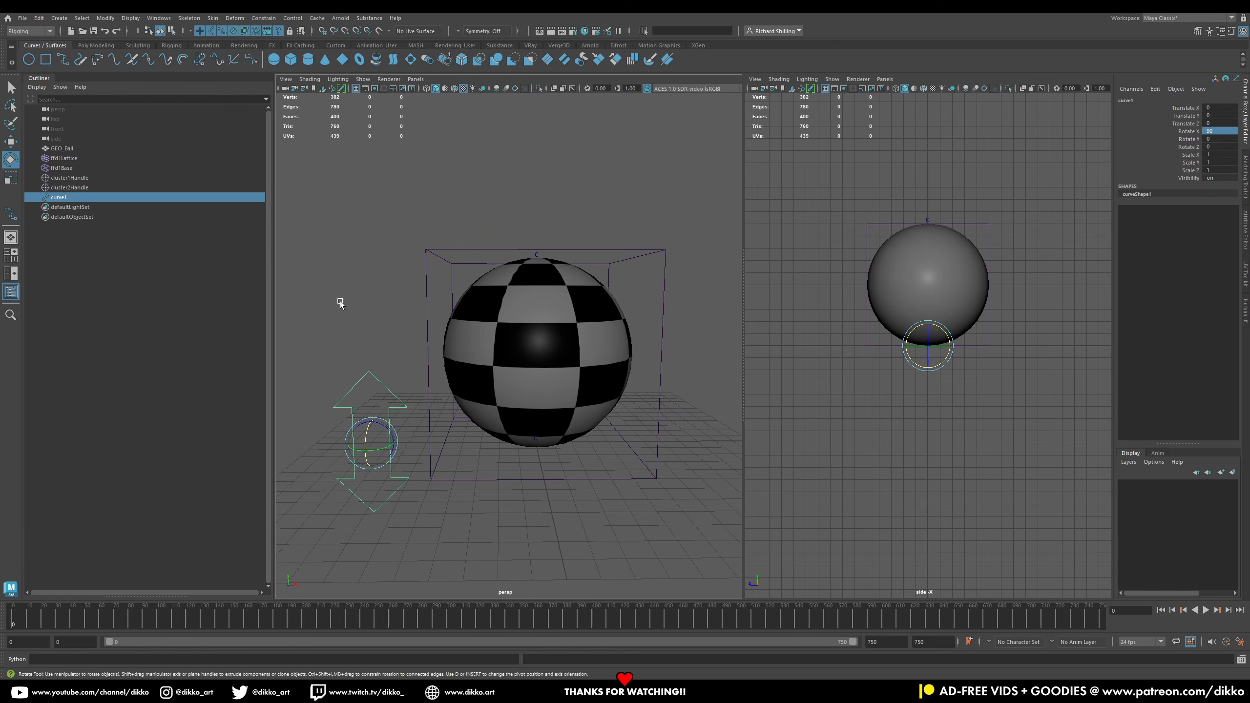
pyautogui.click(11, 142)
pyautogui.moveTo(373, 466); pyautogui.dragTo(562, 193)
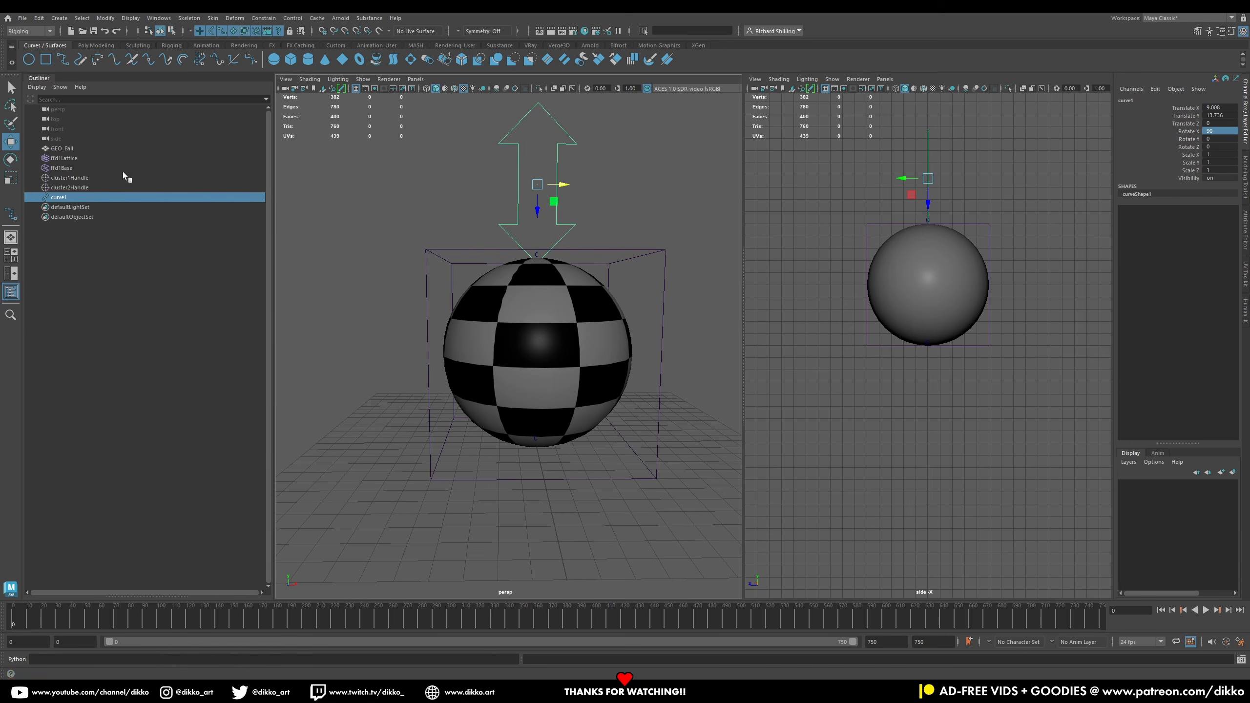
pyautogui.press('x')
pyautogui.moveTo(571, 185); pyautogui.dragTo(543, 187)
# Step: Scale the arrow curve down uniformly to about 0.49
pyautogui.click(11, 177)
pyautogui.keyDown('alt'); pyautogui.moveTo(619, 216); pyautogui.dragTo(542, 236, button='middle'); pyautogui.keyUp('alt')
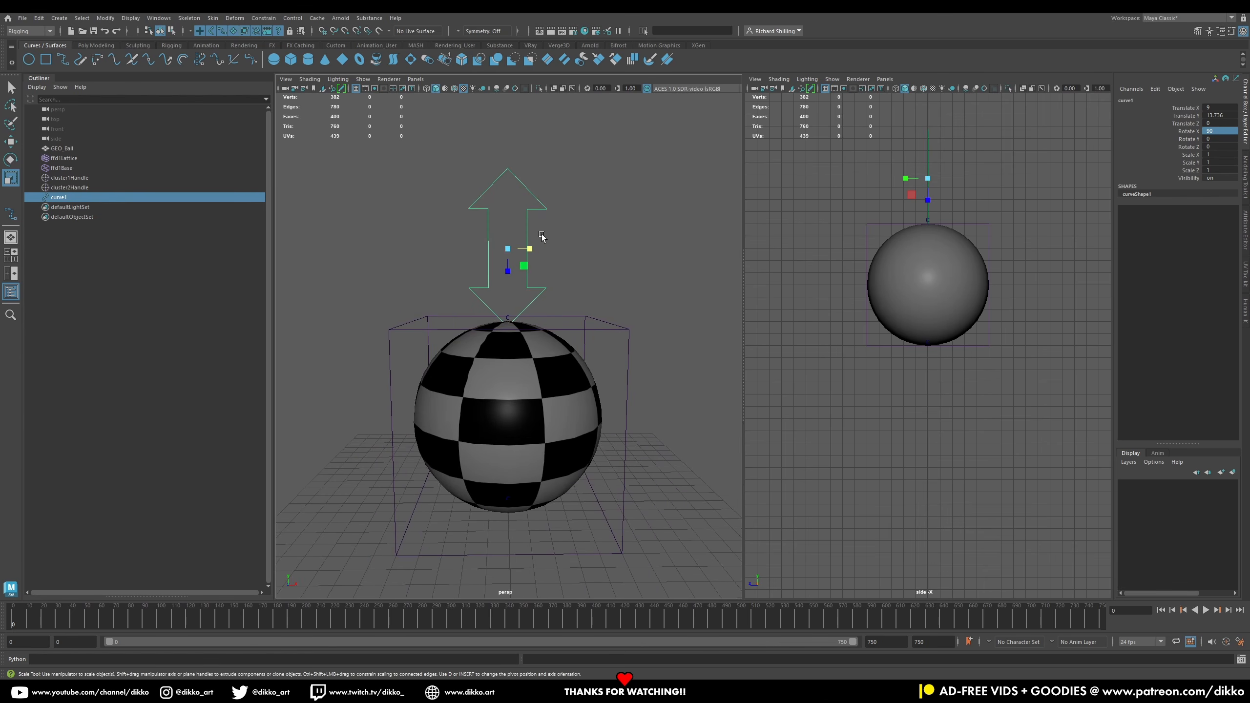
pyautogui.keyDown('alt'); pyautogui.moveTo(542, 237); pyautogui.dragTo(553, 276, button='right'); pyautogui.keyUp('alt')
pyautogui.moveTo(512, 231); pyautogui.dragTo(512, 280)
pyautogui.click(10, 141)
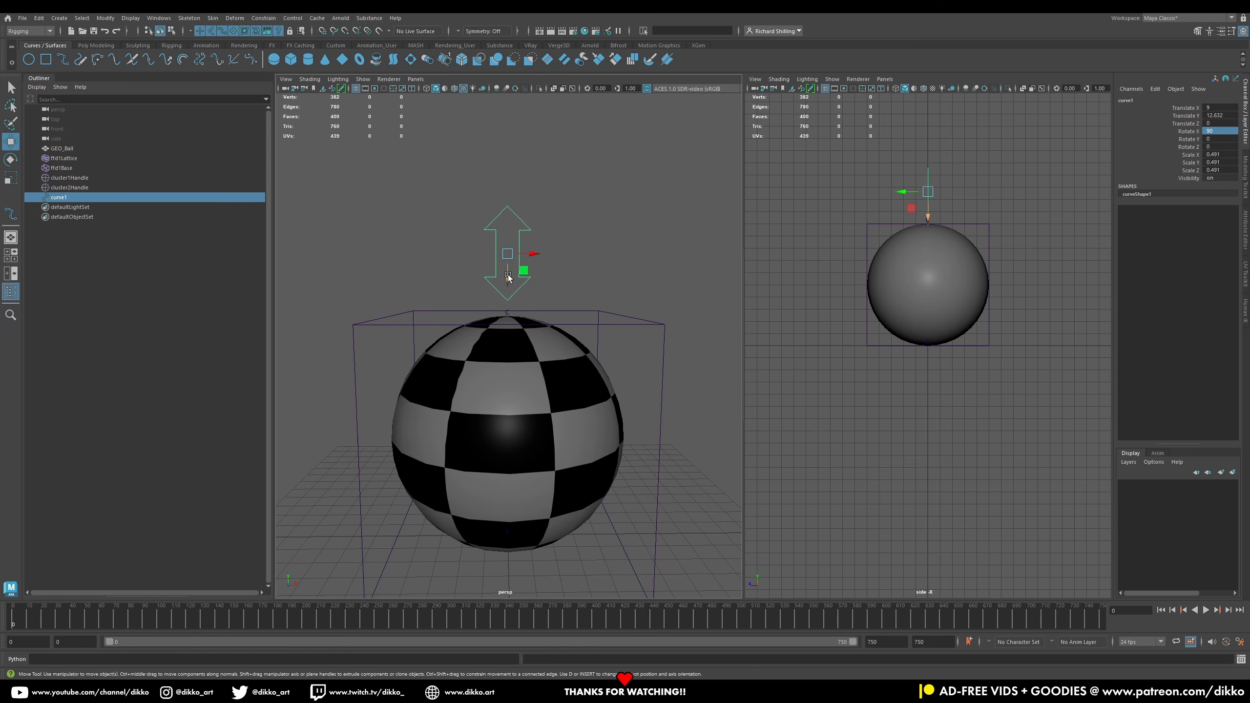
# Step: Move the arrow curve's pivot down to the top of the ball, snapping it in the side view
pyautogui.moveTo(509, 279); pyautogui.dragTo(514, 339)
pyautogui.hotkey('ctrl', 'z')
pyautogui.press('d')
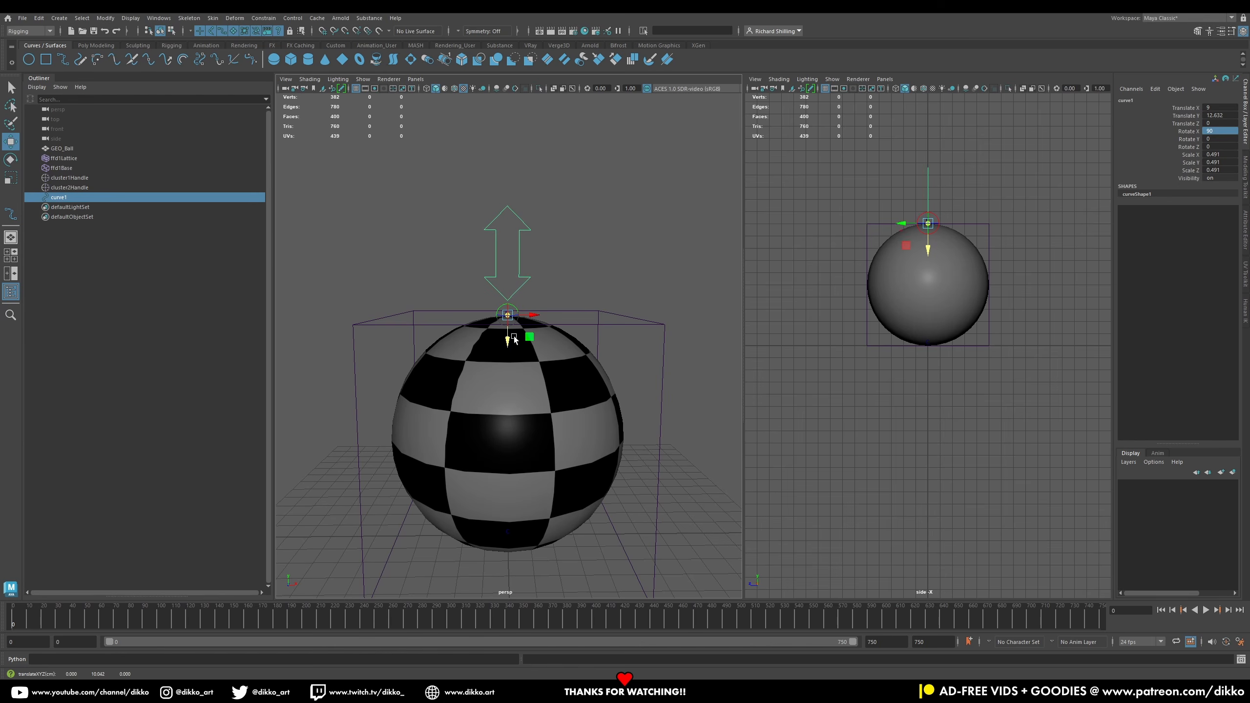
pyautogui.scroll(3, 959, 197)
pyautogui.press('space')
pyautogui.moveTo(893, 308); pyautogui.dragTo(977, 309)
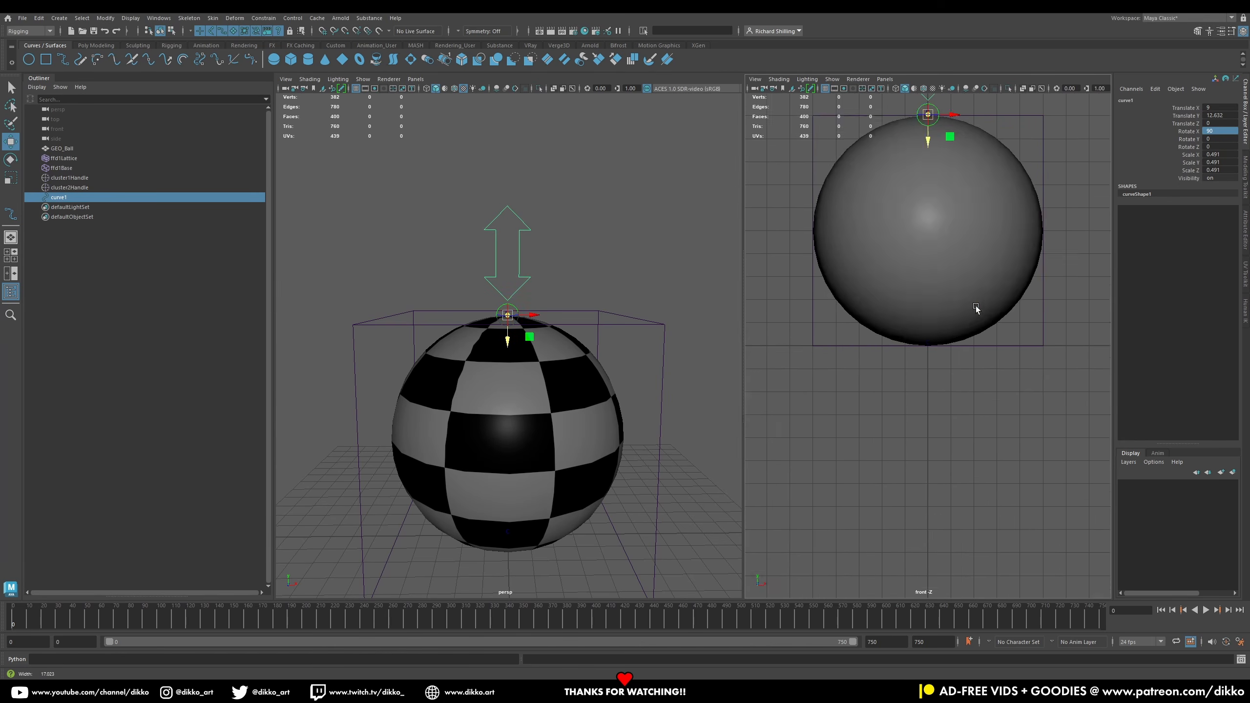
pyautogui.scroll(10, 935, 148)
pyautogui.keyDown('alt'); pyautogui.moveTo(935, 148); pyautogui.dragTo(926, 243, button='middle'); pyautogui.keyUp('alt')
pyautogui.moveTo(917, 237); pyautogui.dragTo(918, 244)
pyautogui.press('d')
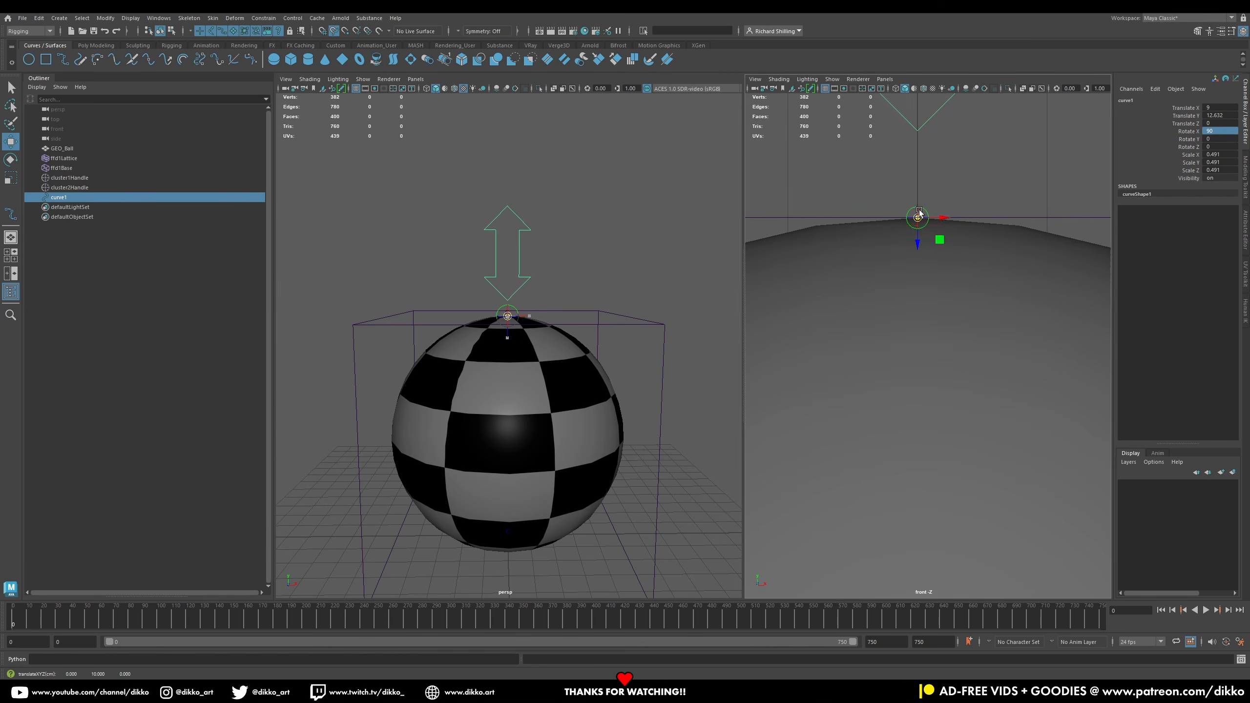
# Step: Duplicate the arrow curve and freeze transformations on both arrow curves
pyautogui.scroll(-3, 558, 353)
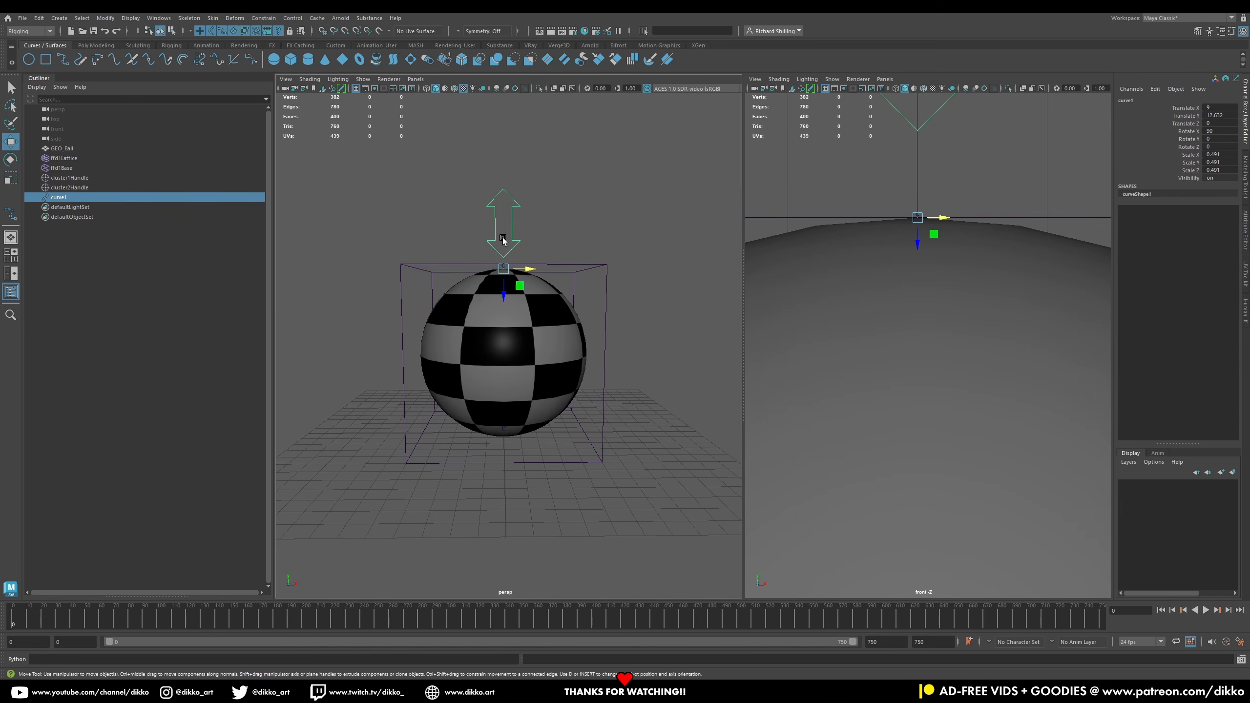
pyautogui.hotkey('ctrl', 'd')
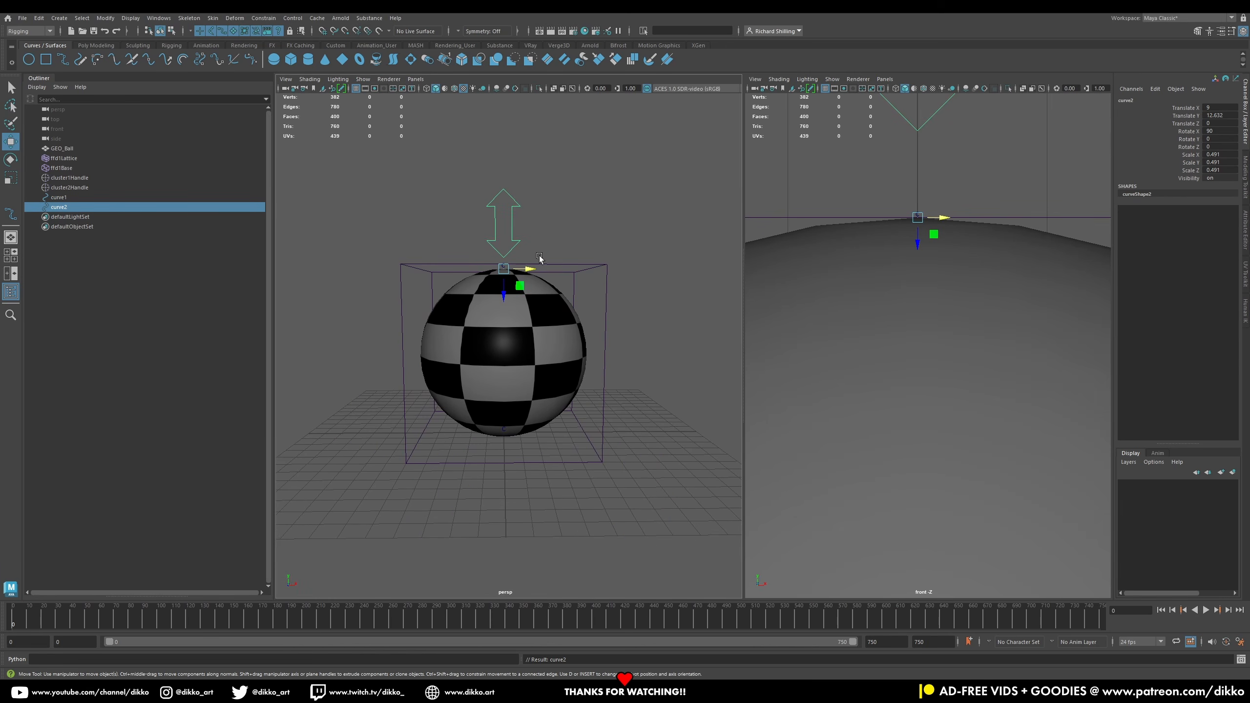
pyautogui.keyDown('ctrl'); pyautogui.click(72, 198); pyautogui.keyUp('ctrl')
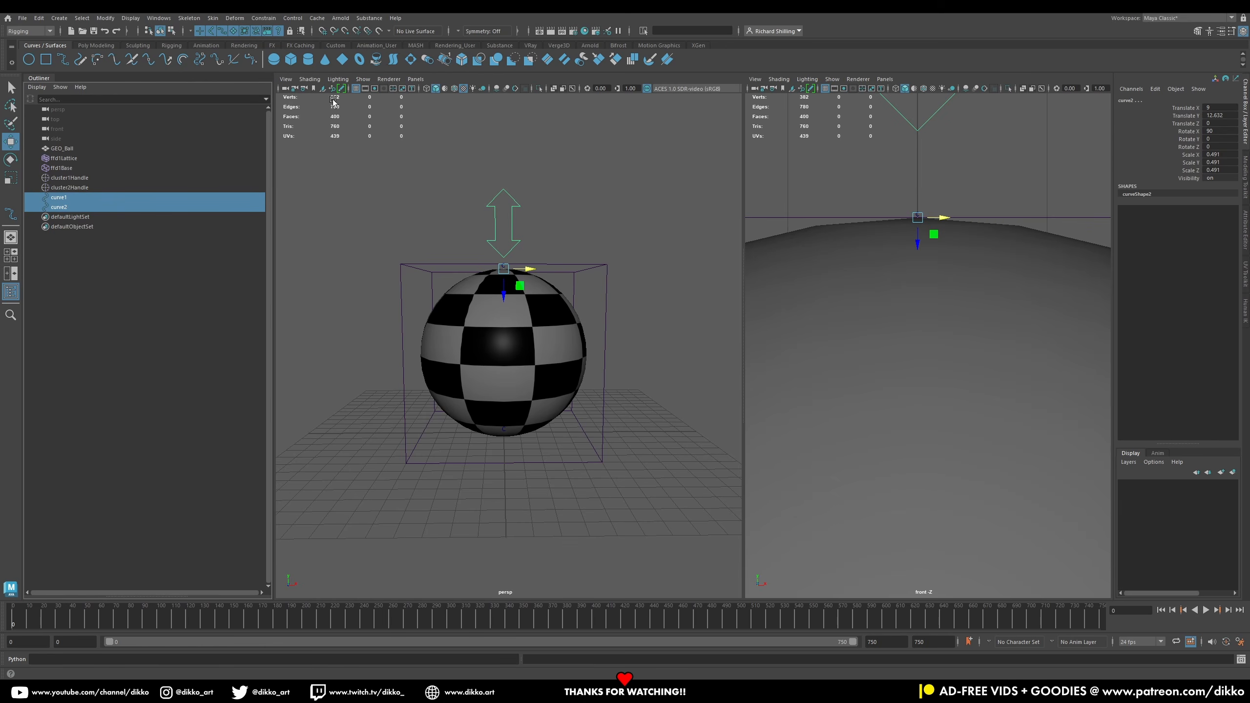
pyautogui.click(1164, 139)
pyautogui.rightClick(1164, 140)
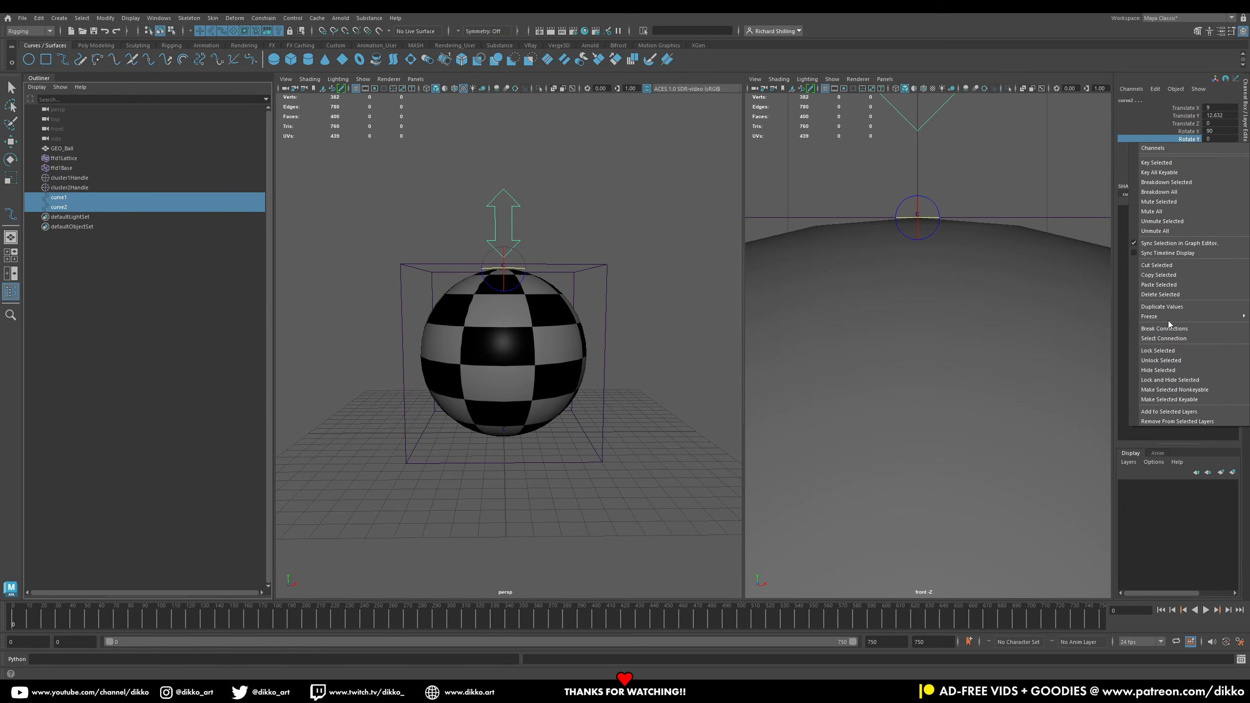
pyautogui.moveTo(1169, 317)
pyautogui.click(1107, 350)
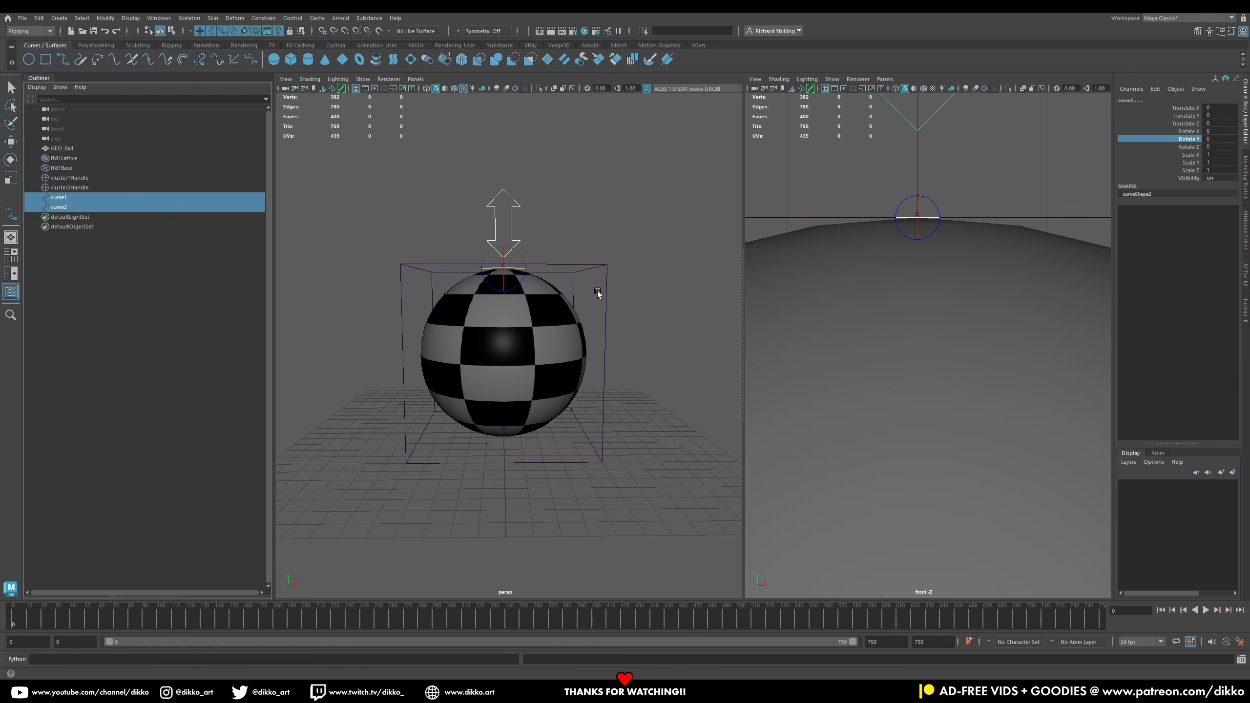
# Step: Rotate the duplicate arrow curve to -180 degrees on Z so it points downward
pyautogui.press('w')
pyautogui.click(558, 222)
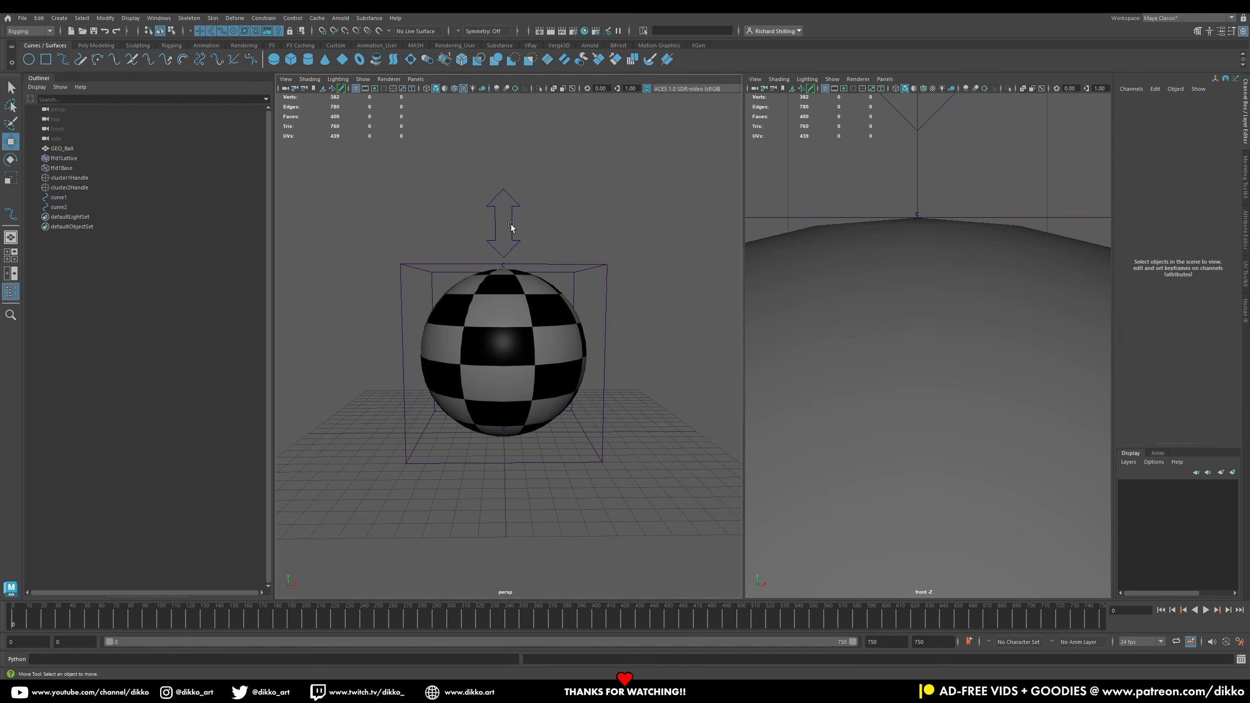
pyautogui.click(47, 200)
pyautogui.click(63, 207)
pyautogui.click(14, 158)
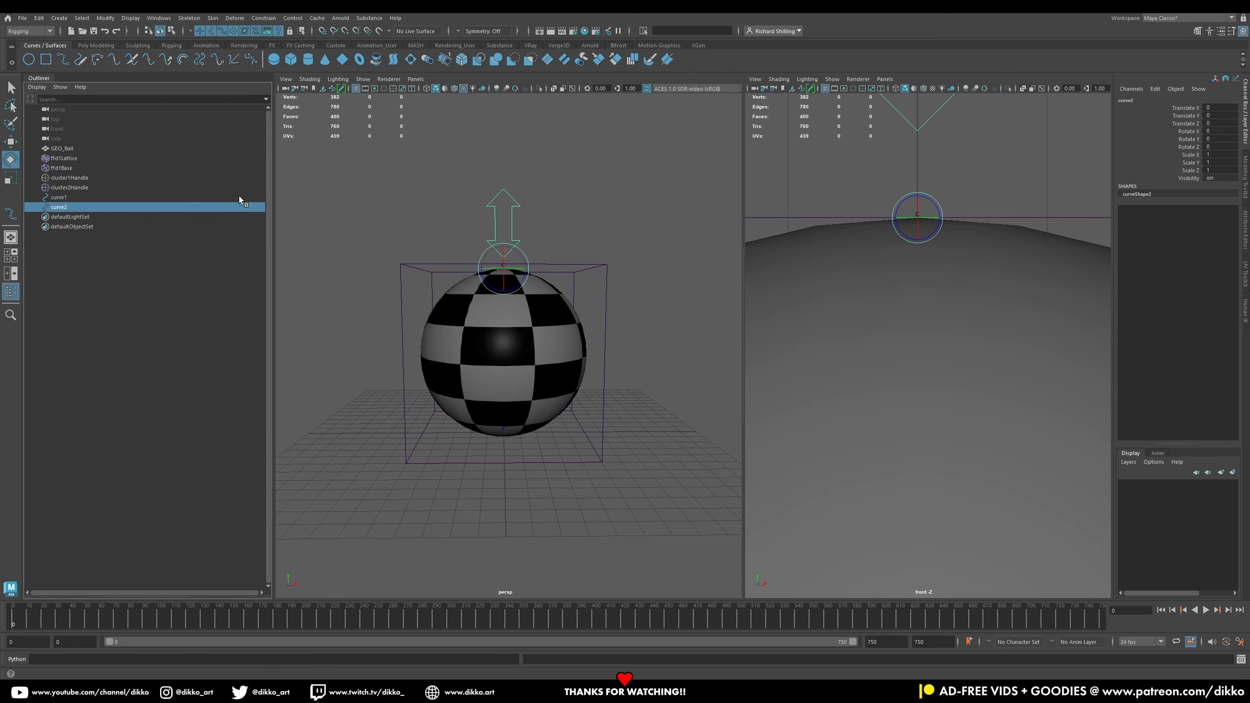
pyautogui.moveTo(522, 288); pyautogui.dragTo(317, 233)
pyautogui.hotkey('ctrl', 'z')
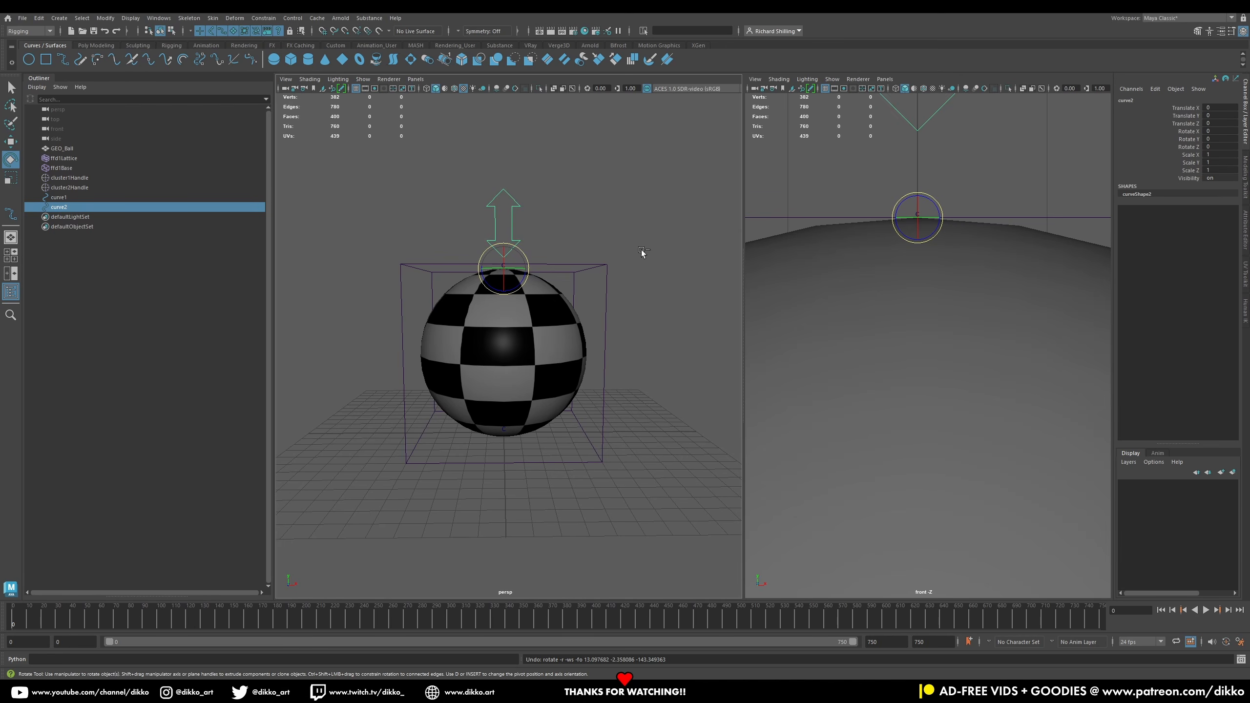
pyautogui.keyDown('alt'); pyautogui.moveTo(629, 232); pyautogui.dragTo(545, 266); pyautogui.keyUp('alt')
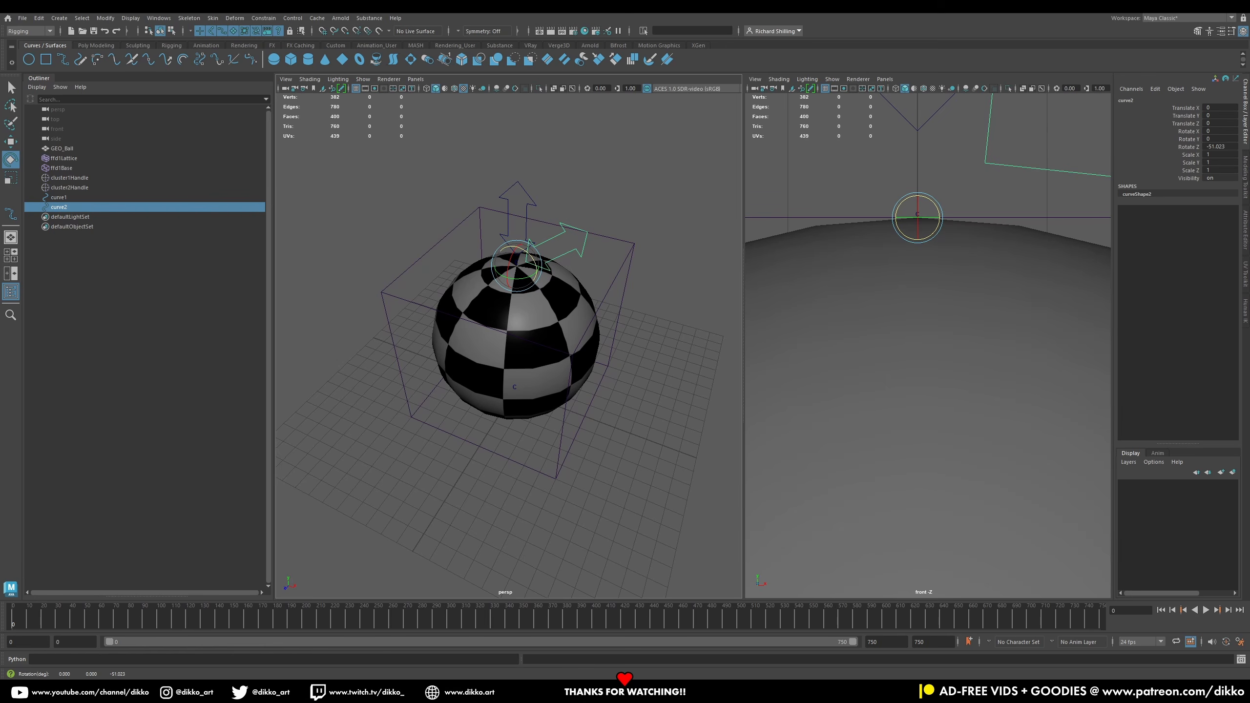
pyautogui.doubleClick(1220, 146)
pyautogui.write('-180')
pyautogui.press('Return')
# Step: Move the lower arrow beneath the ball to Y -10 with grid snapping and freeze its transformations
pyautogui.click(12, 142)
pyautogui.keyDown('alt'); pyautogui.moveTo(351, 259); pyautogui.dragTo(399, 204); pyautogui.keyUp('alt')
pyautogui.press('x')
pyautogui.moveTo(511, 304); pyautogui.dragTo(513, 441)
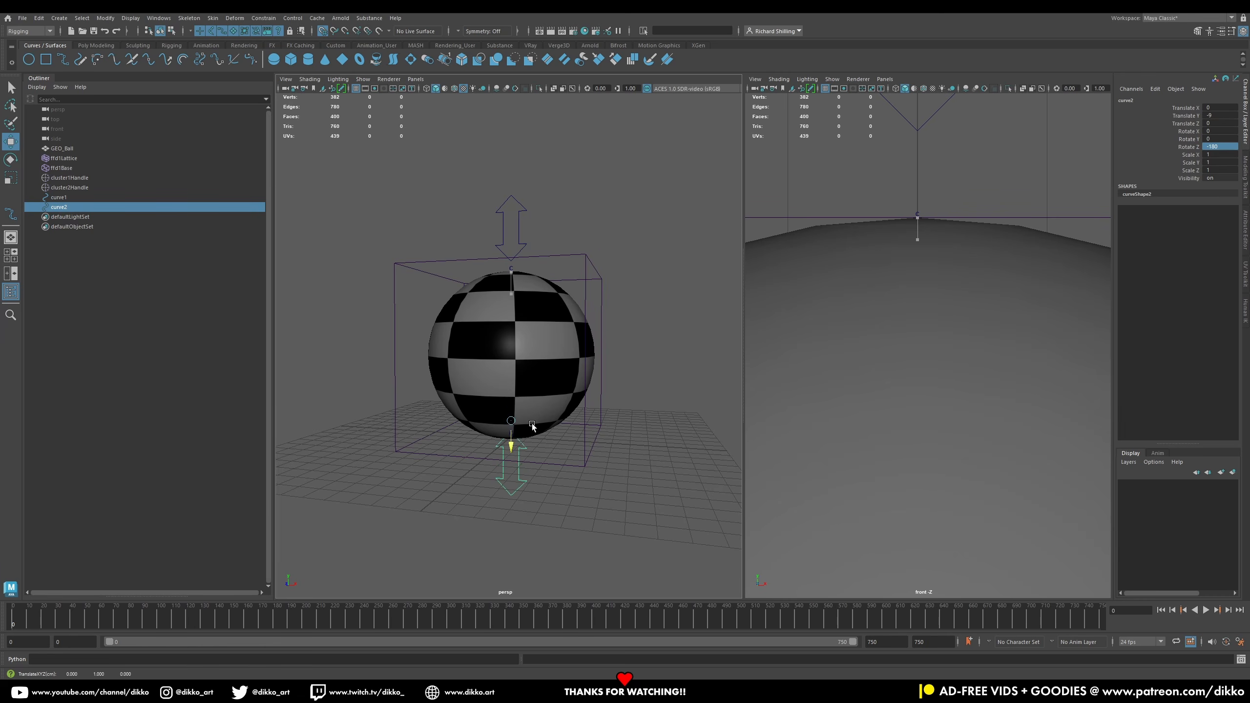
pyautogui.keyDown('alt'); pyautogui.moveTo(513, 510); pyautogui.dragTo(445, 469); pyautogui.keyUp('alt')
pyautogui.click(478, 539)
pyautogui.click(496, 517)
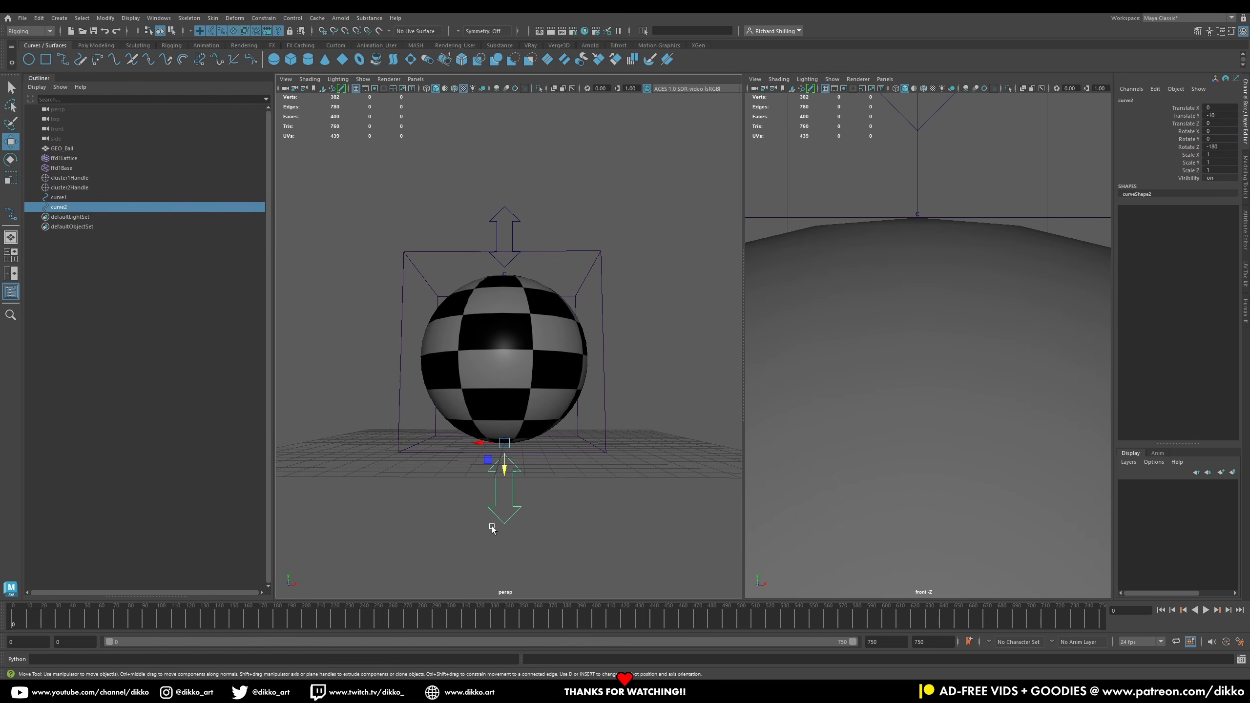
pyautogui.rightClick(1150, 156)
pyautogui.click(1090, 359)
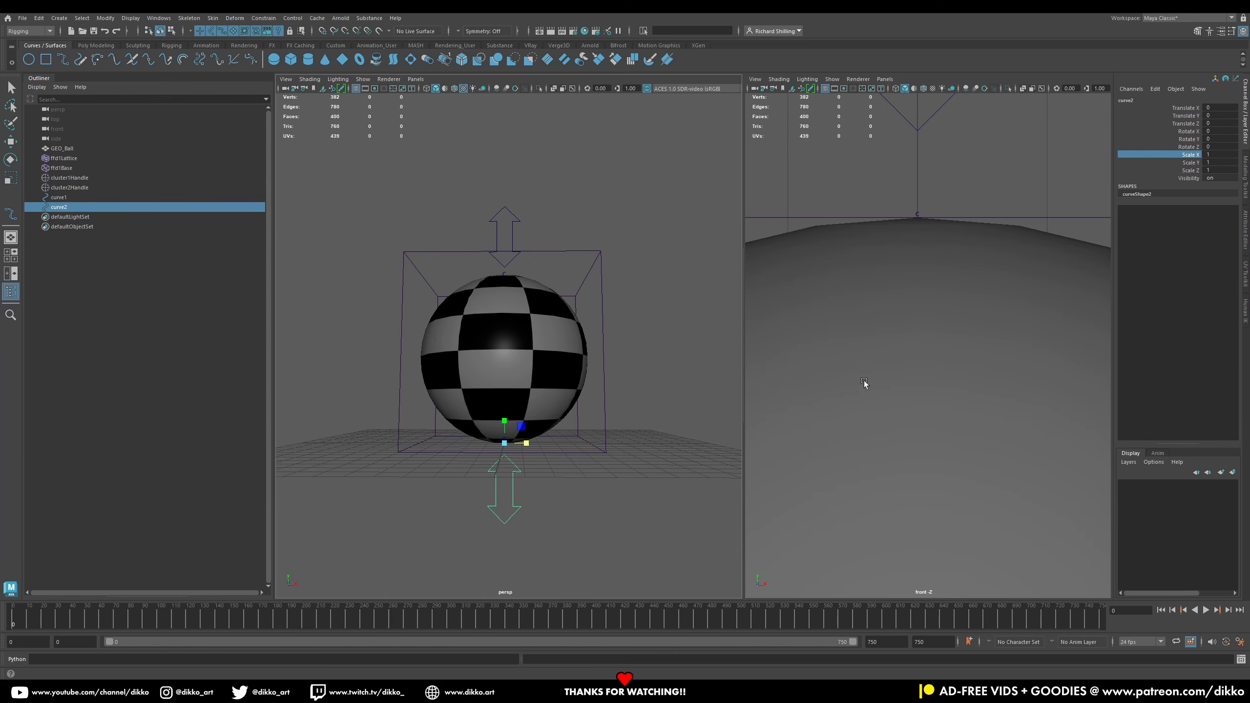
pyautogui.keyDown('alt'); pyautogui.moveTo(399, 449); pyautogui.dragTo(413, 487); pyautogui.keyUp('alt')
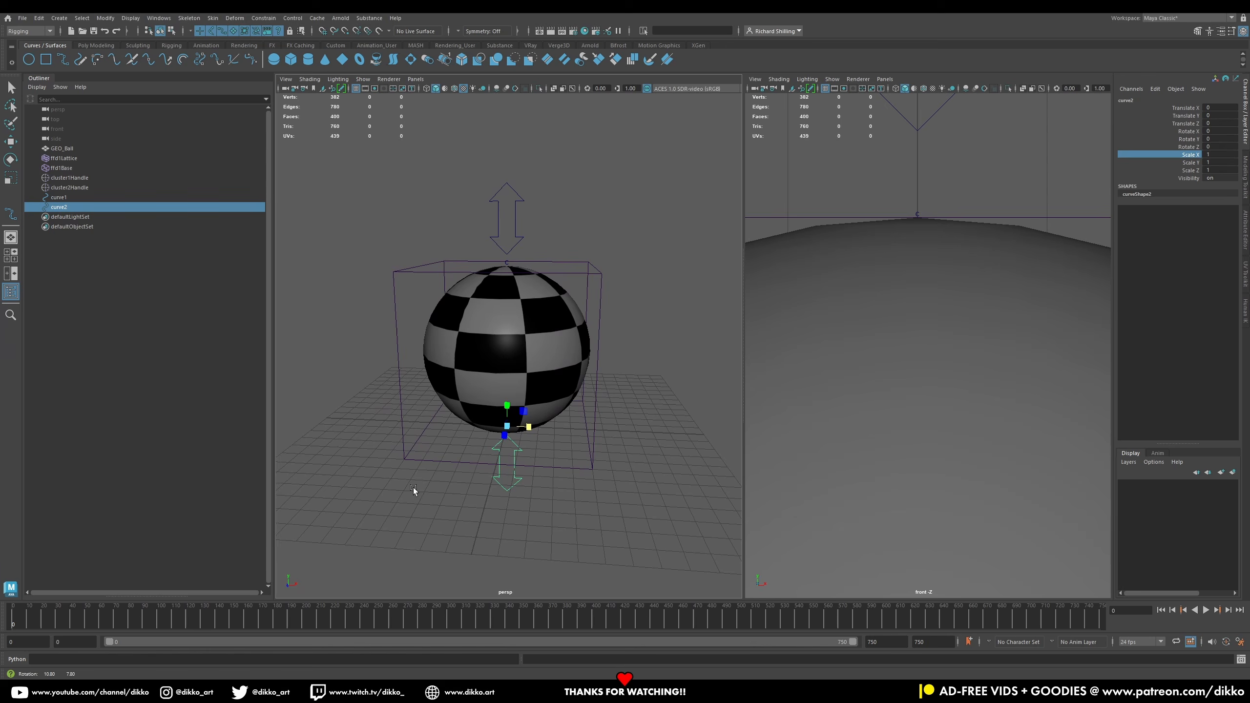
pyautogui.click(520, 236)
pyautogui.press('w')
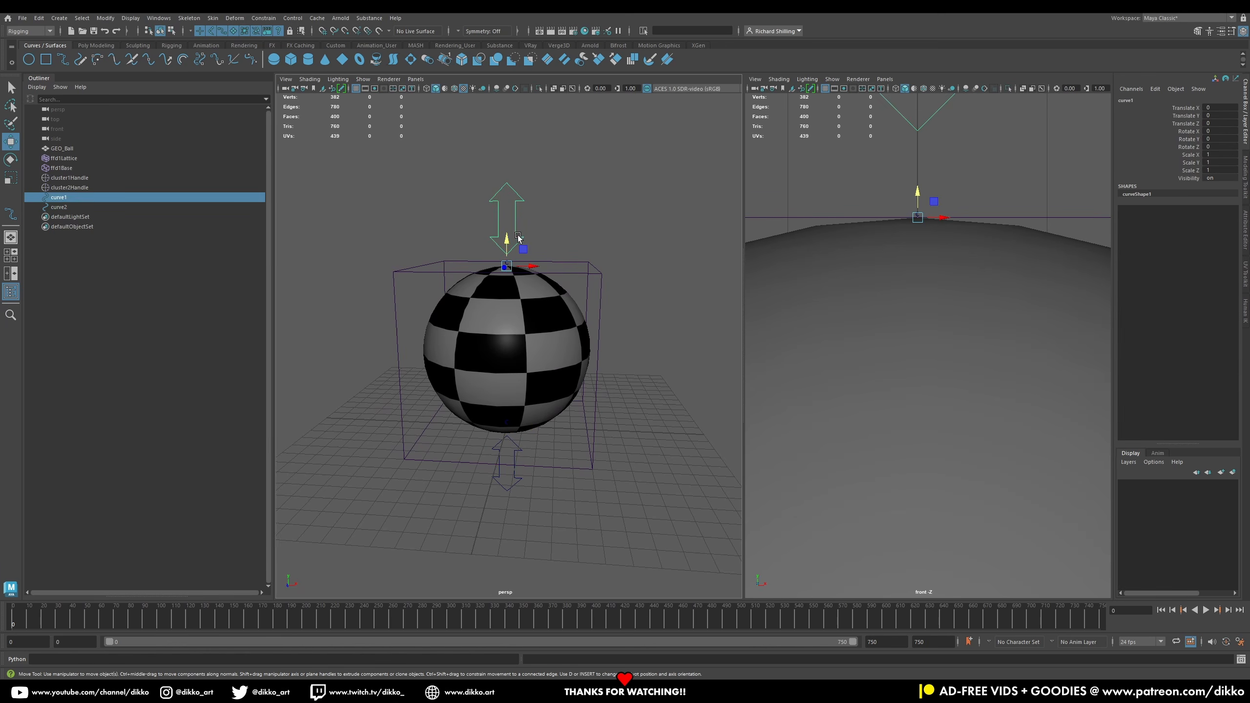
pyautogui.click(515, 477)
pyautogui.keyDown('alt'); pyautogui.moveTo(564, 358); pyautogui.dragTo(436, 378); pyautogui.keyUp('alt')
# Step: Rename the upper arrow curve CTRL_Squash_Top
pyautogui.doubleClick(59, 197)
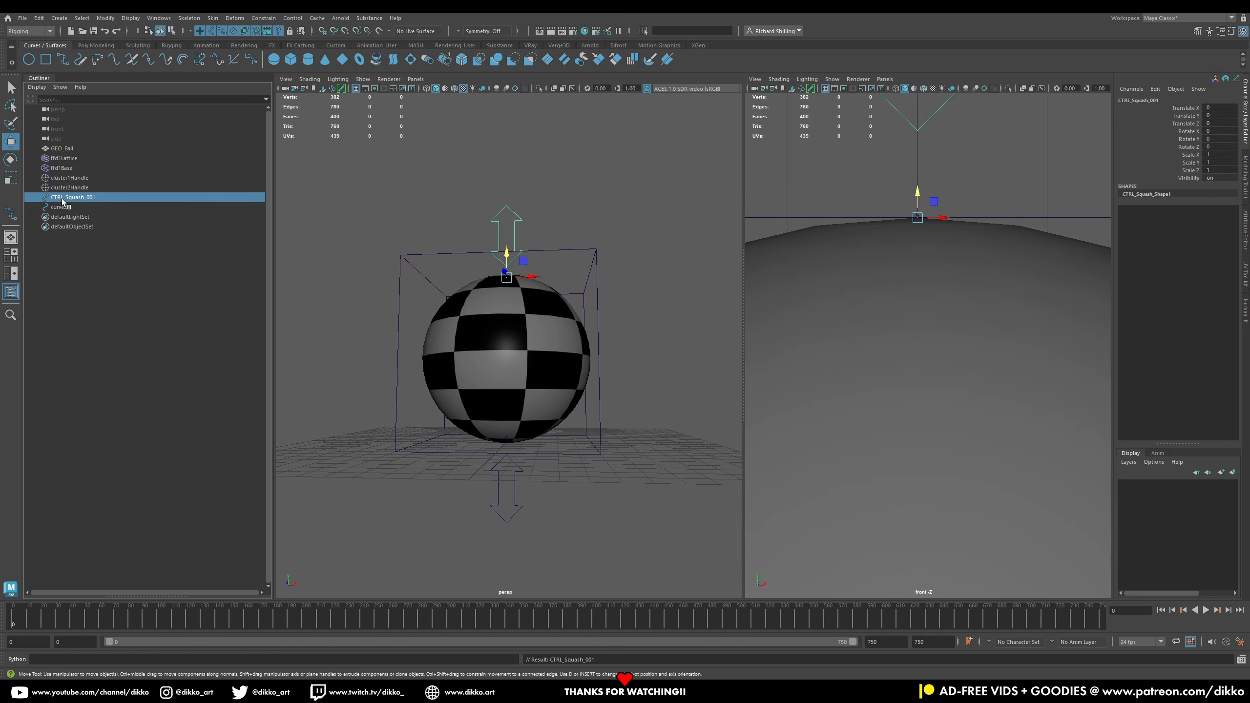
pyautogui.click(88, 207)
pyautogui.doubleClick(94, 198)
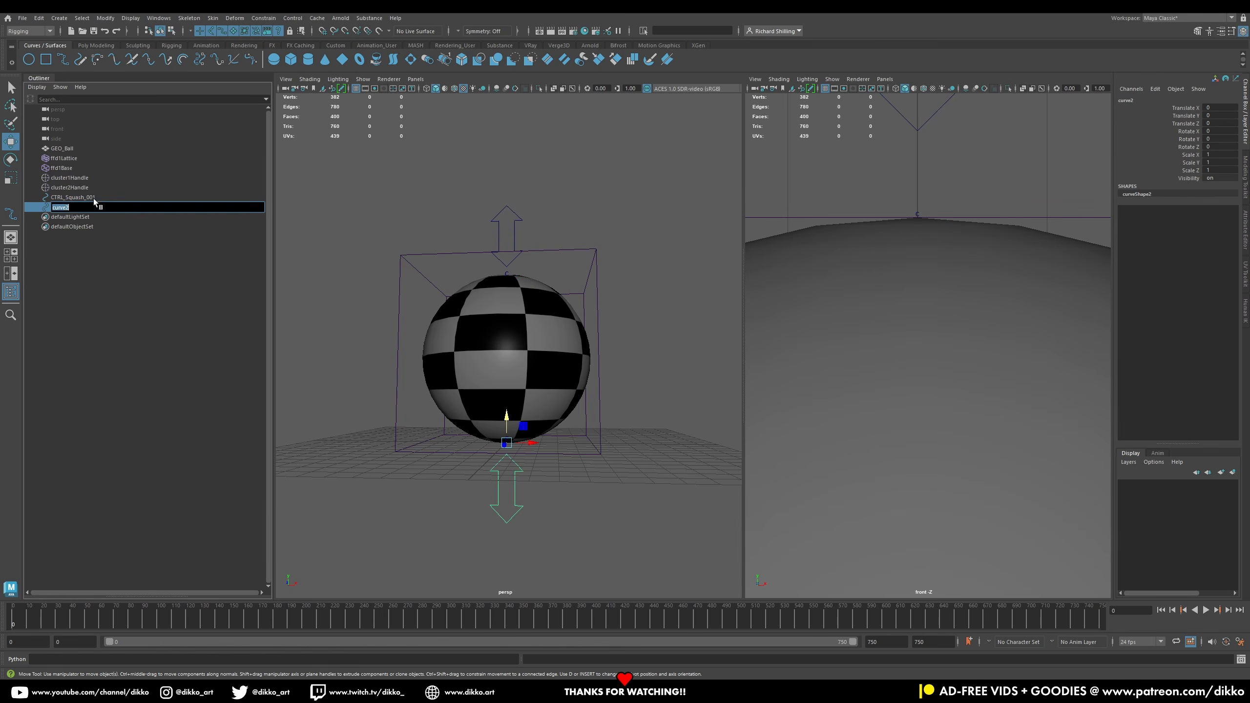
pyautogui.doubleClick(88, 197)
pyautogui.click(103, 197)
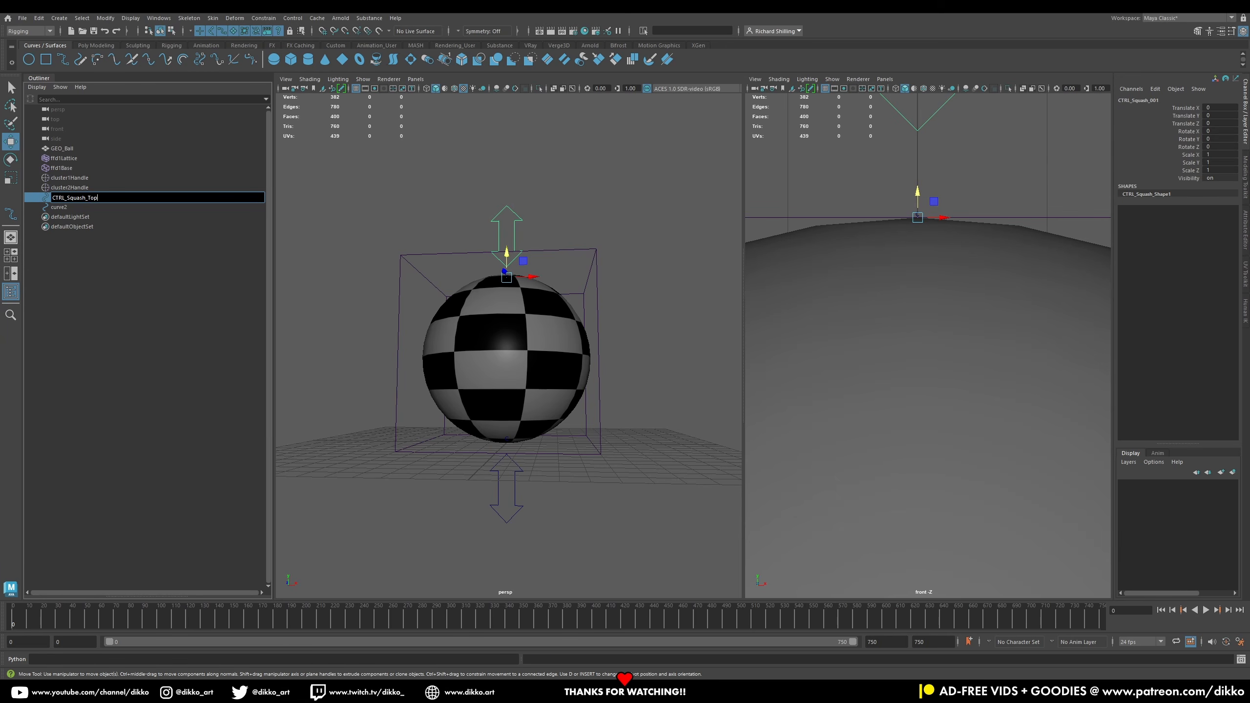
pyautogui.press('Return')
pyautogui.doubleClick(107, 197)
pyautogui.hotkey('ctrl', 'c')
pyautogui.press('Return')
# Step: Rename the lower arrow curve CTRL_Squash_Bottom
pyautogui.doubleClick(99, 207)
pyautogui.hotkey('ctrl', 'v')
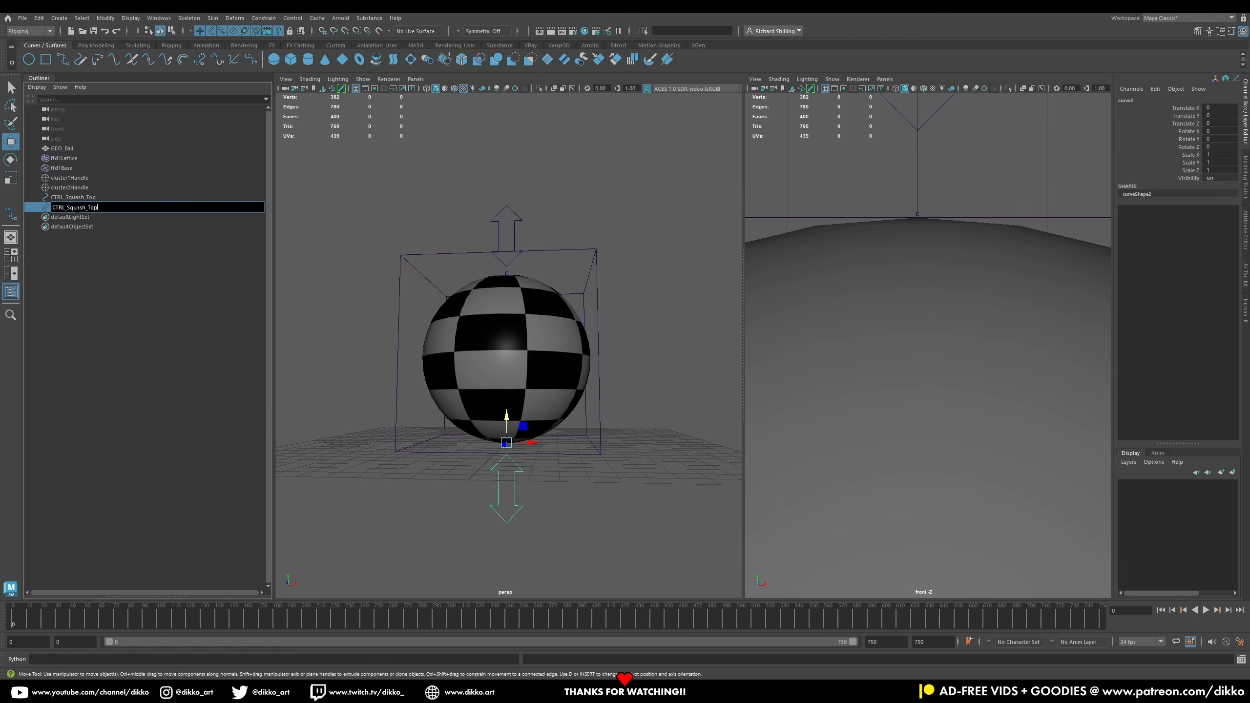
pyautogui.write('Bottom')
pyautogui.press('Return')
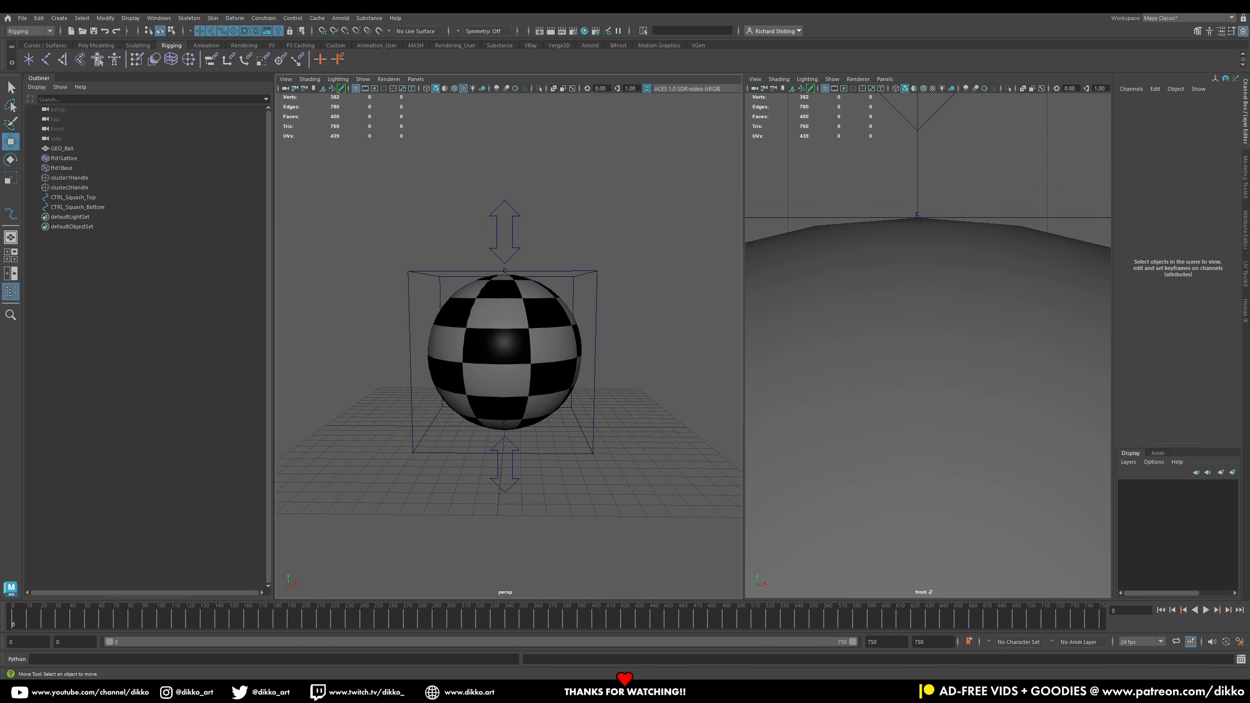
# Step: Add the ball to a new display layer named GEO, coloured yellow and set to reference mode
pyautogui.click(500, 388)
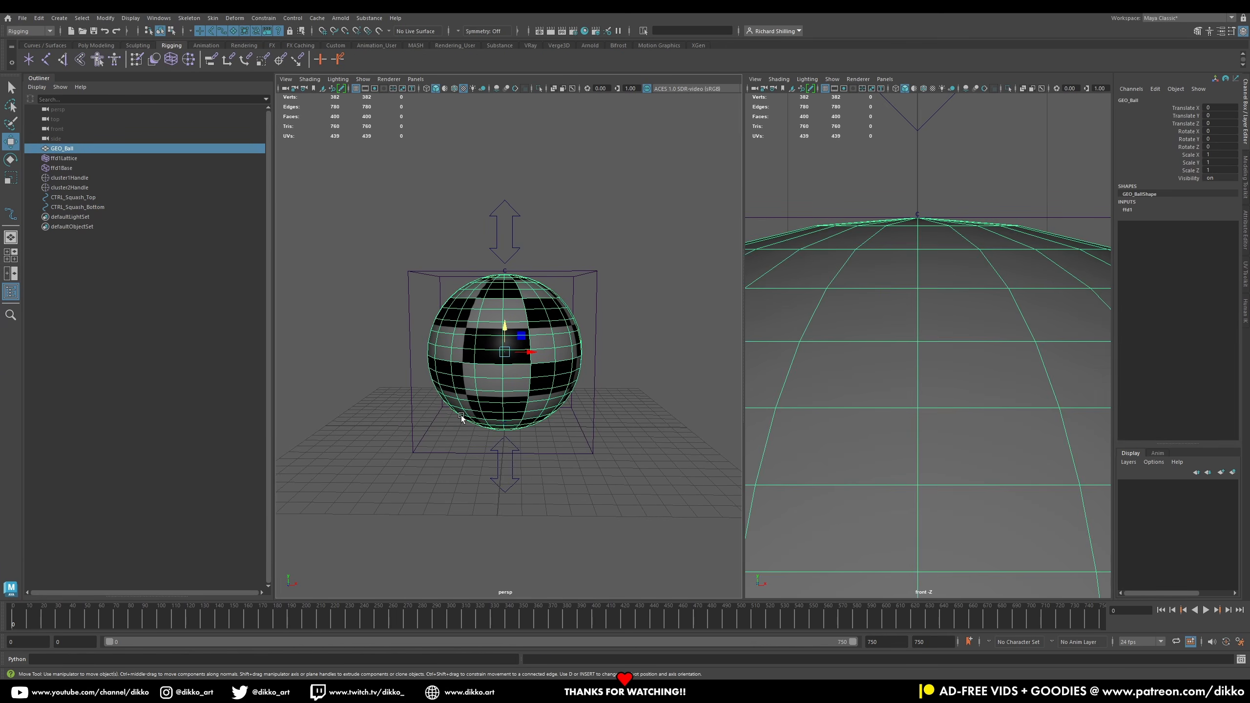
pyautogui.click(1233, 471)
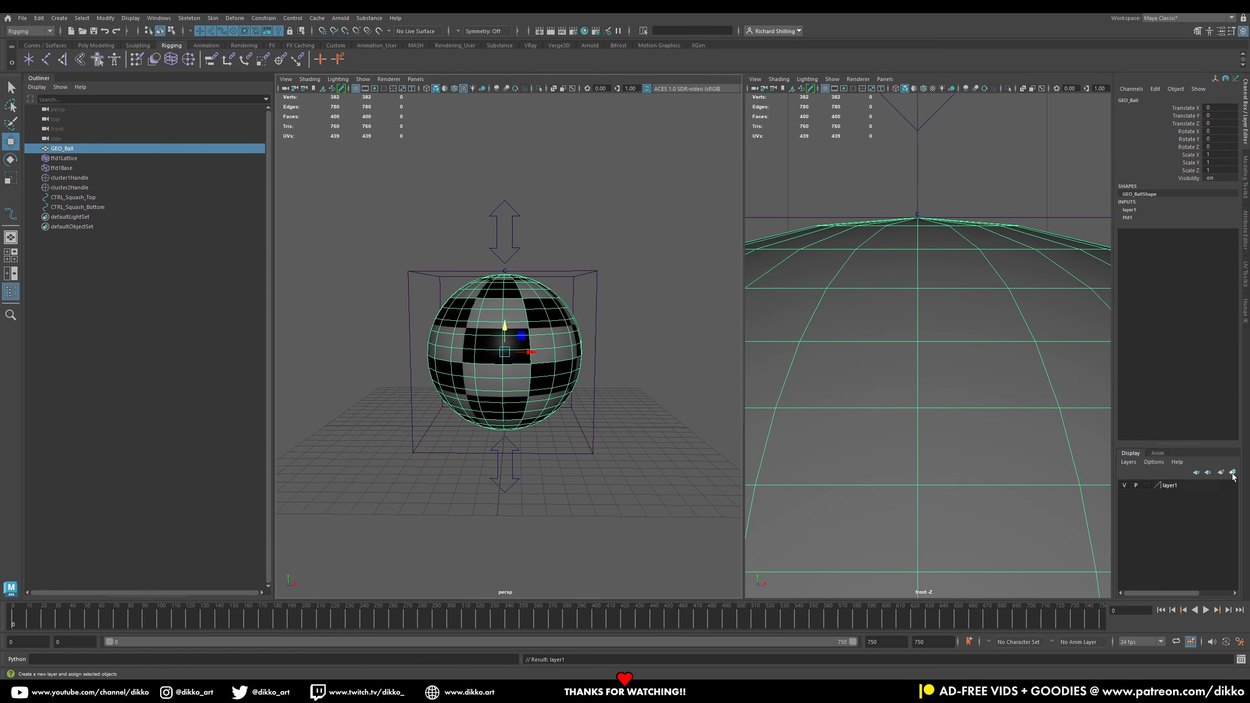
pyautogui.click(1168, 484)
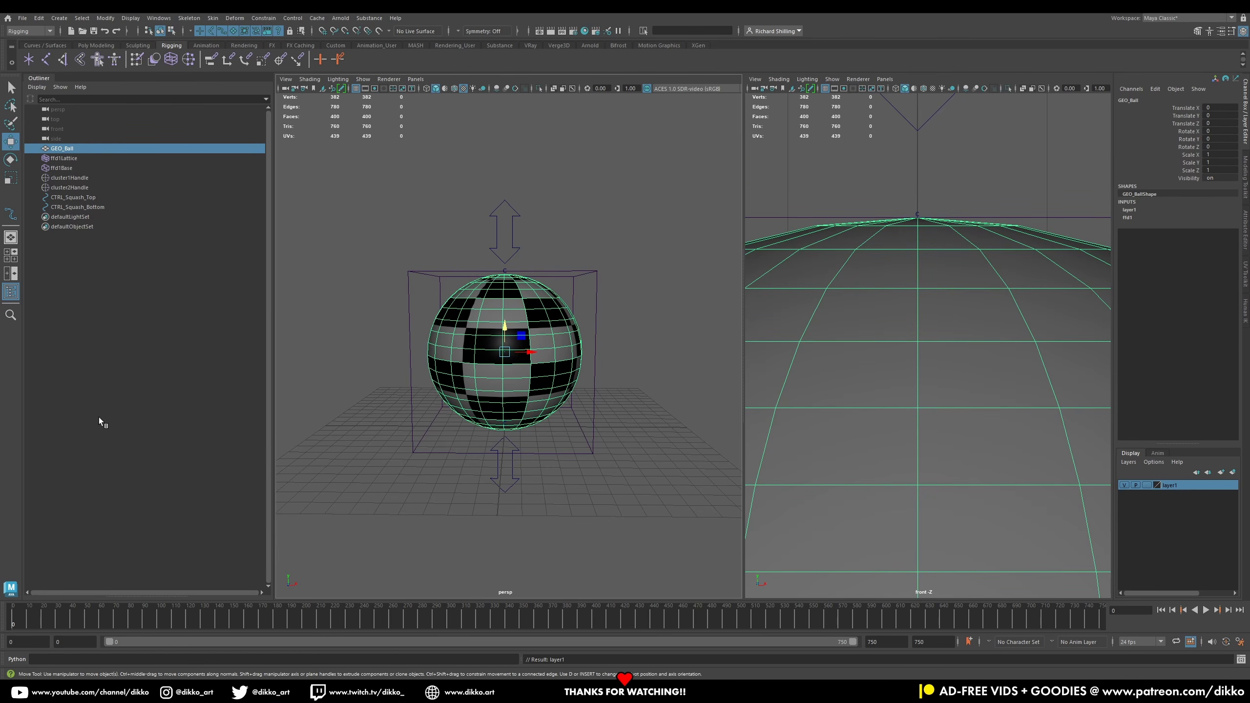
pyautogui.doubleClick(1169, 485)
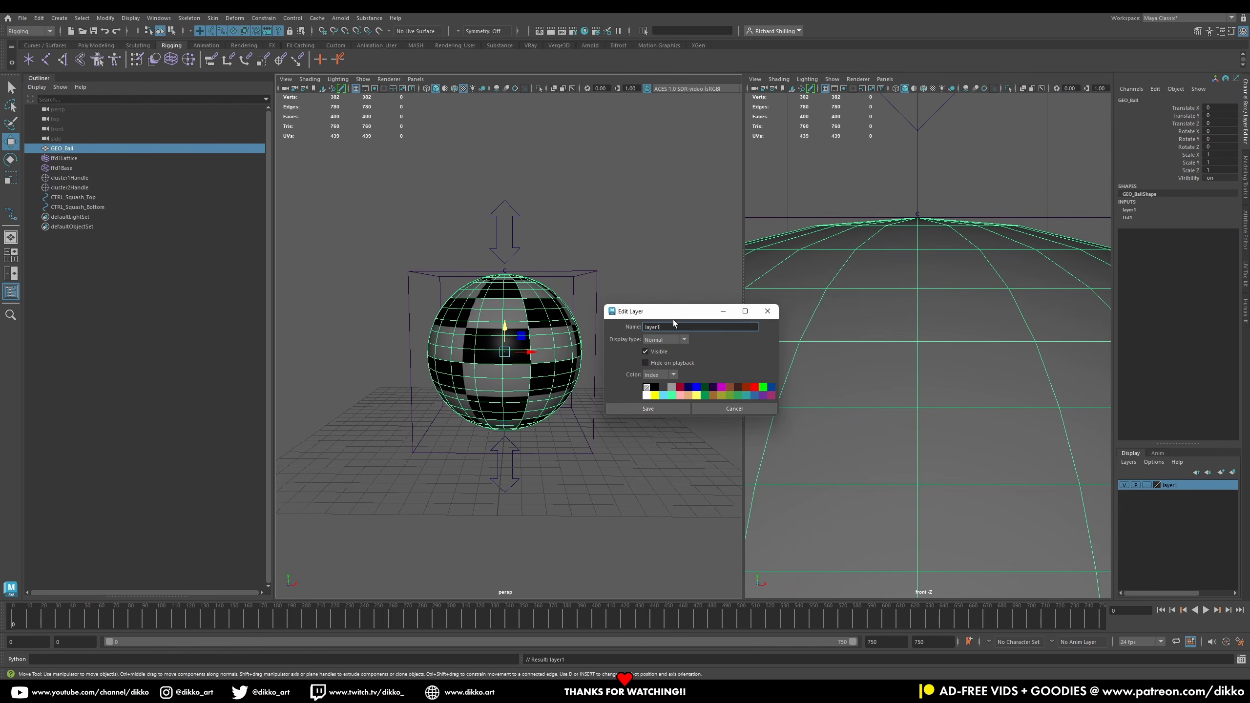
pyautogui.write('GEO_Ball')
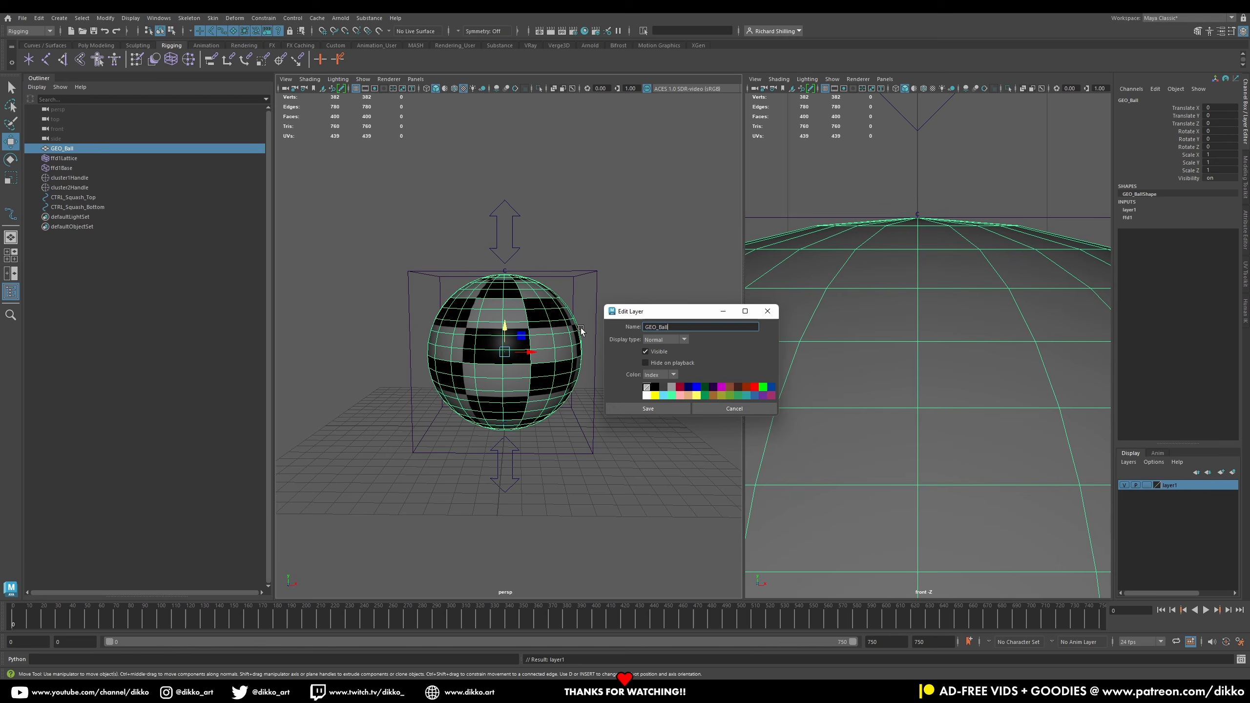
pyautogui.click(648, 408)
pyautogui.click(691, 378)
pyautogui.moveTo(669, 327); pyautogui.dragTo(658, 328)
pyautogui.press('BackSpace')
pyautogui.click(655, 395)
pyautogui.click(653, 408)
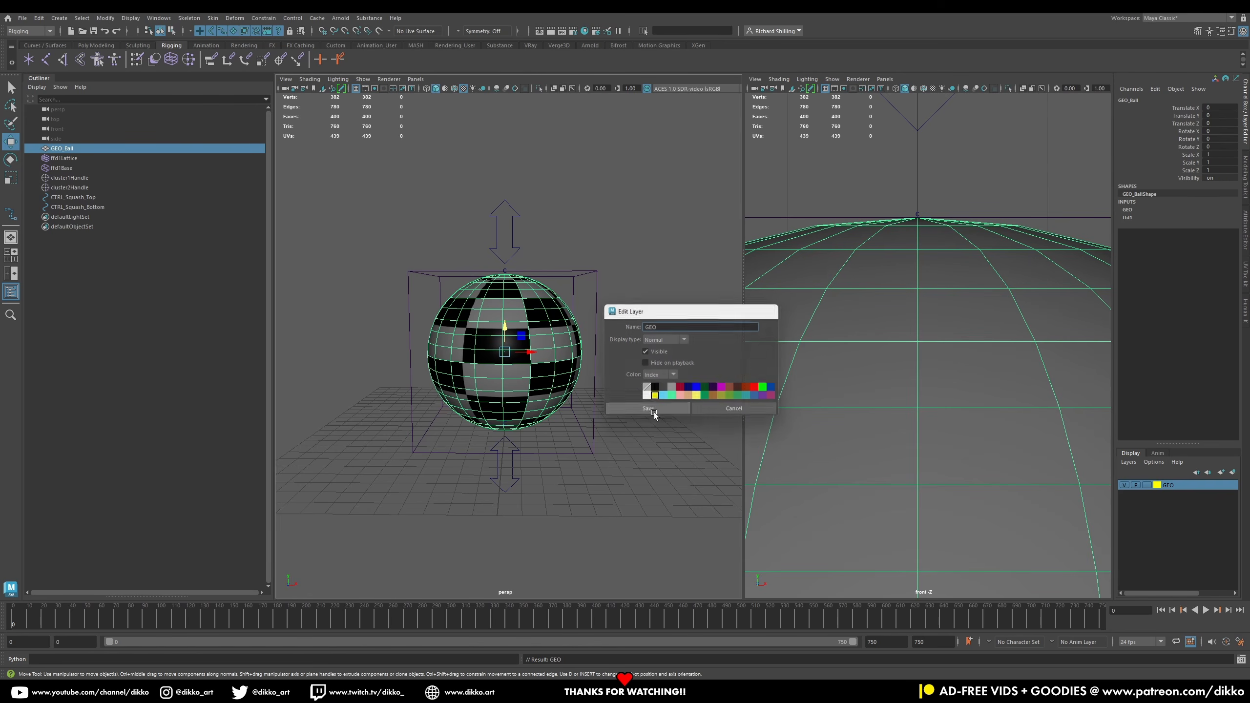
pyautogui.click(1147, 485)
pyautogui.click(1145, 485)
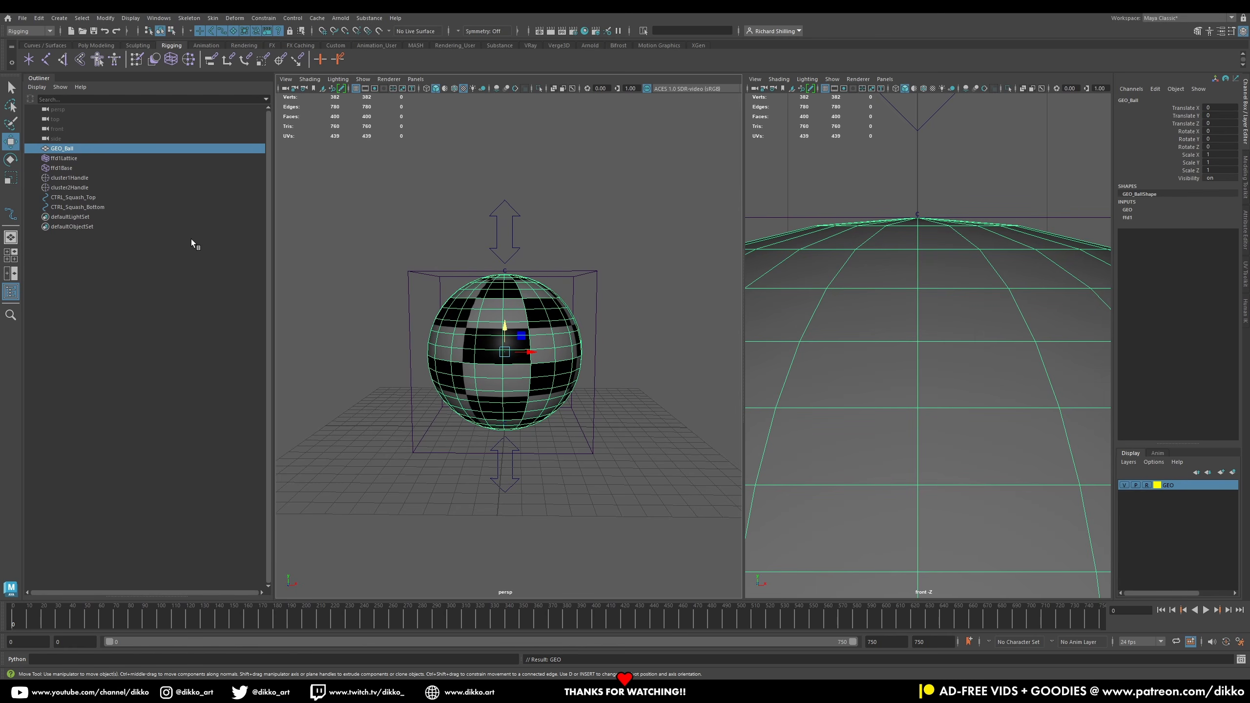
# Step: Parent the top cluster handle under CTRL_Squash_Top and the bottom cluster handle under CTRL_Squash_Bottom
pyautogui.click(69, 180)
pyautogui.click(69, 189)
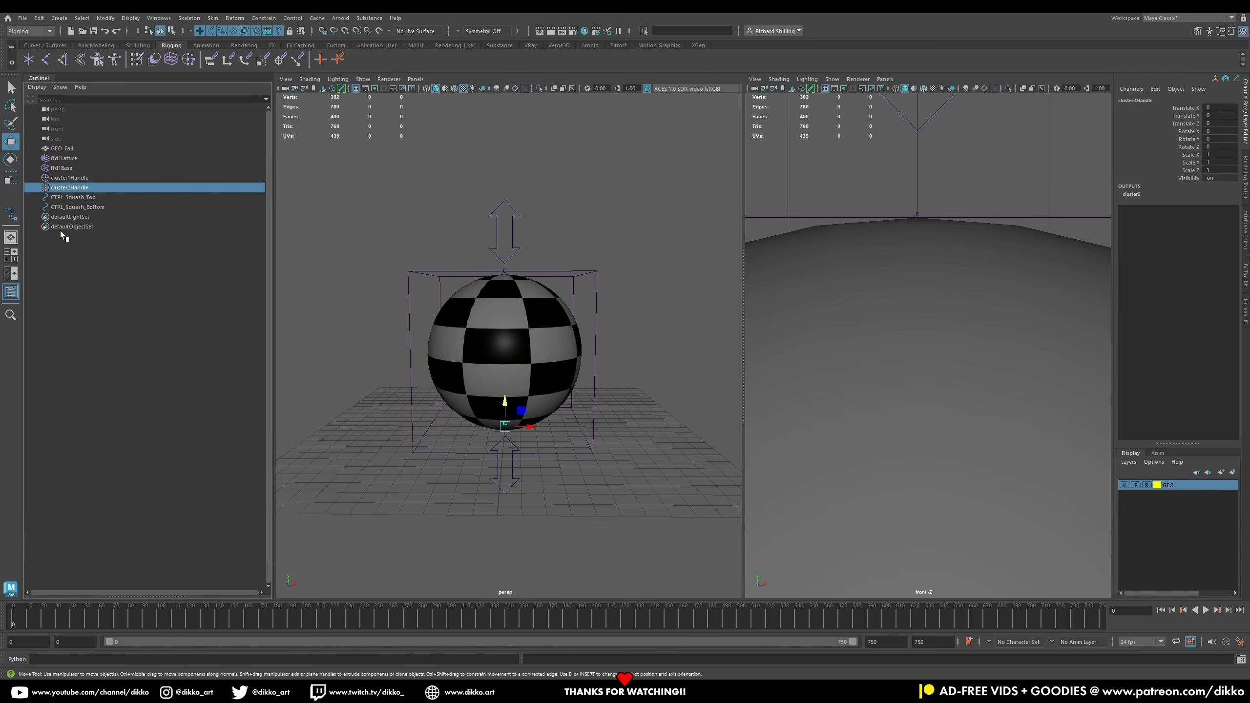
pyautogui.click(83, 179)
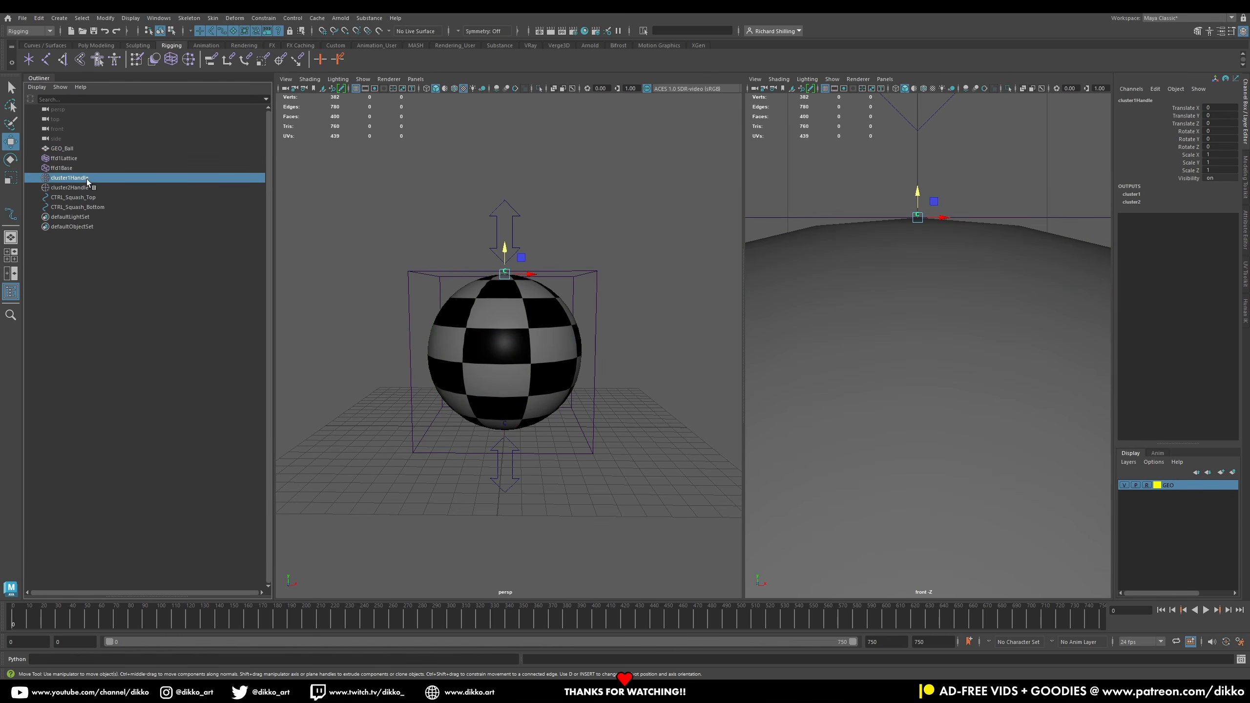
pyautogui.click(84, 198)
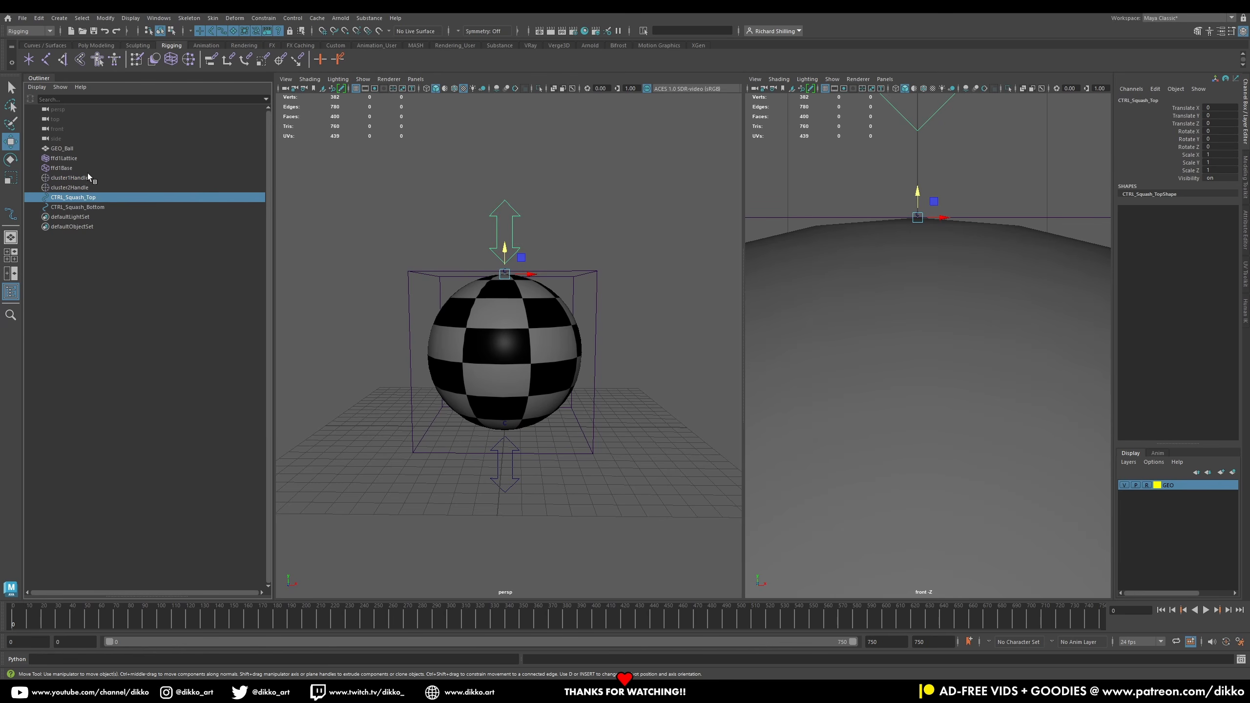
pyautogui.click(85, 178)
pyautogui.moveTo(84, 176); pyautogui.dragTo(78, 208, button='middle')
pyautogui.click(84, 178)
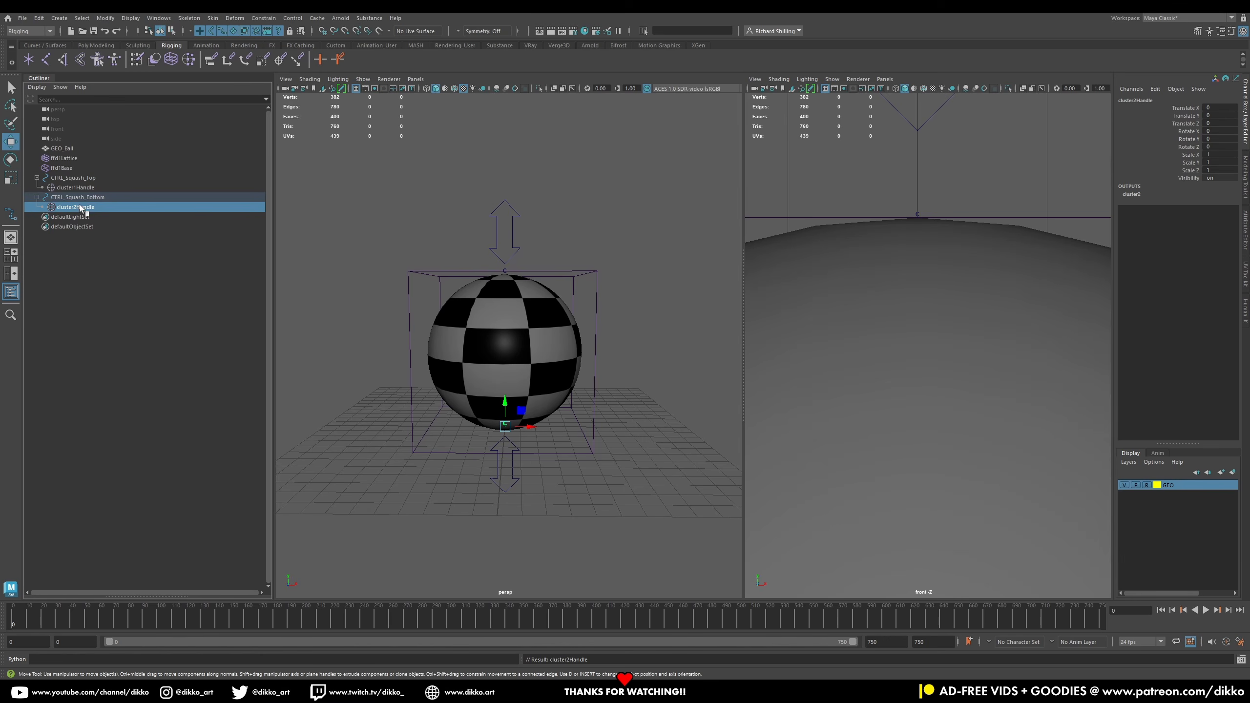
# Step: Test-move and rotate CTRL_Squash_Top to check the ball's deformation, undoing each change
pyautogui.click(74, 179)
pyautogui.moveTo(507, 274); pyautogui.dragTo(415, 271)
pyautogui.hotkey('ctrl', 'z')
pyautogui.hotkey('ctrl', 'z')
pyautogui.hotkey('ctrl', 'z')
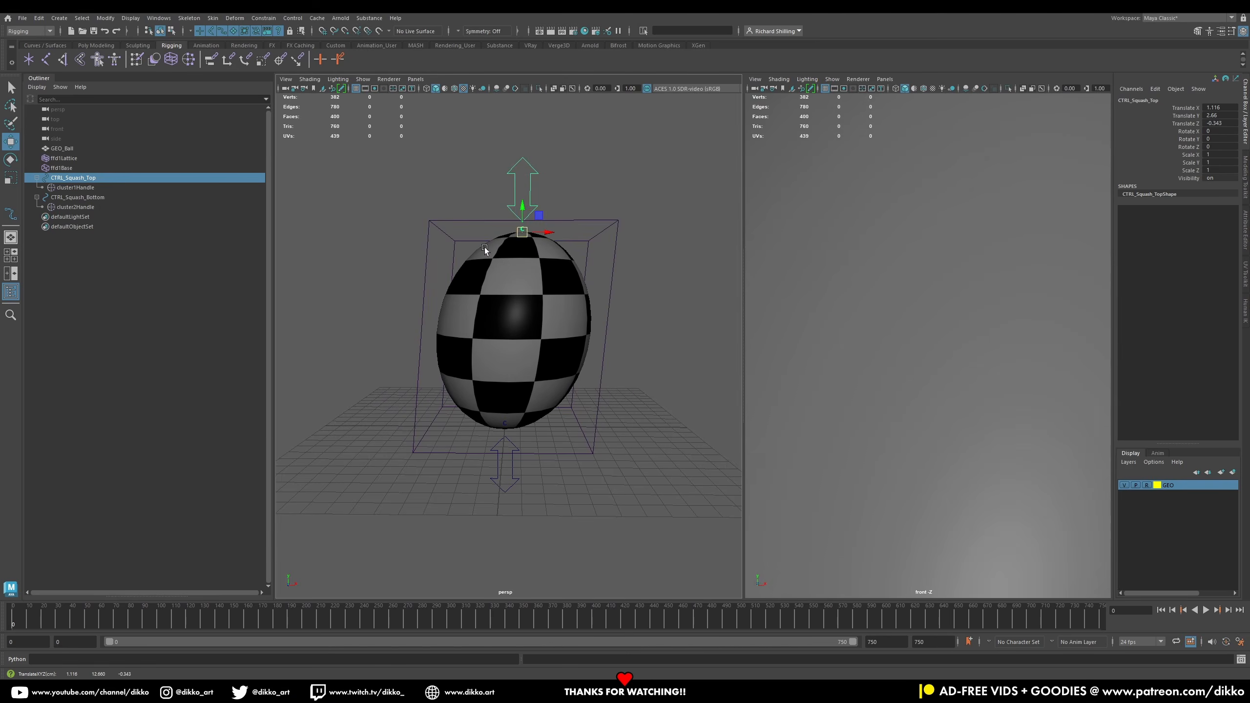
pyautogui.press('e')
pyautogui.moveTo(516, 261); pyautogui.dragTo(527, 216)
pyautogui.hotkey('ctrl', 'z')
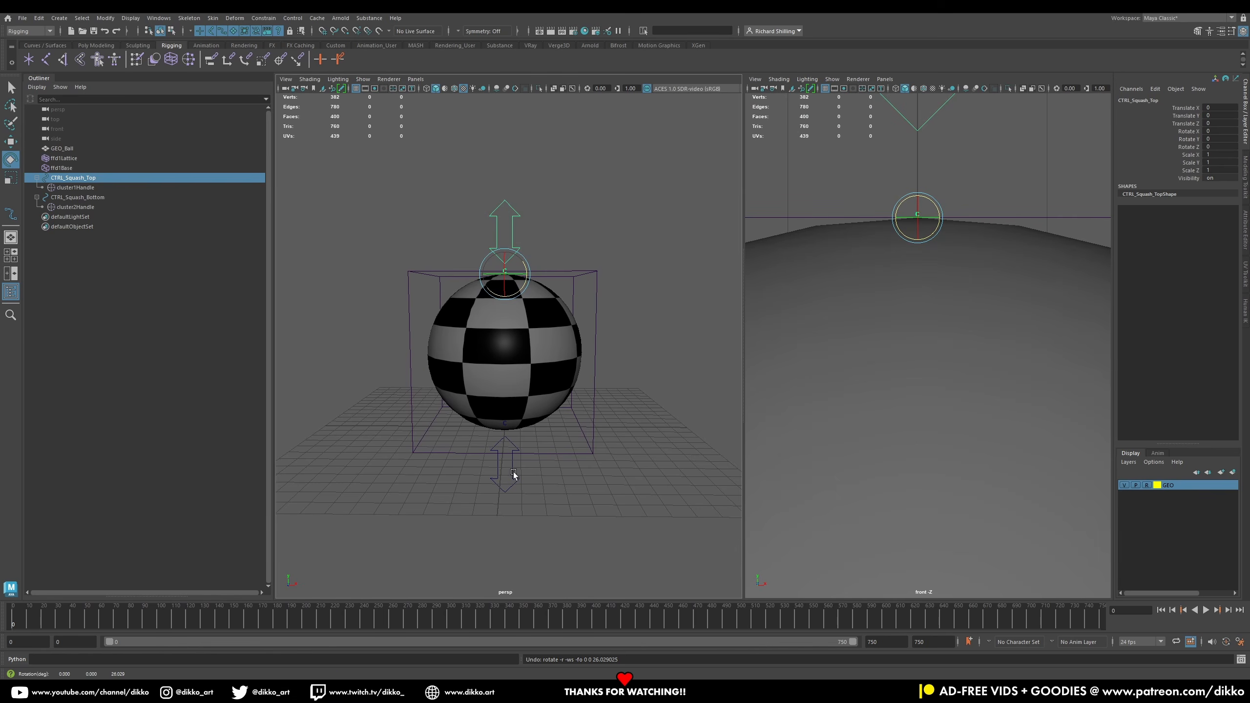
# Step: Test-rotate and move CTRL_Squash_Bottom to check the ball's deformation, undoing each change
pyautogui.click(514, 472)
pyautogui.moveTo(516, 412); pyautogui.dragTo(530, 429)
pyautogui.hotkey('ctrl', 'z')
pyautogui.click(10, 141)
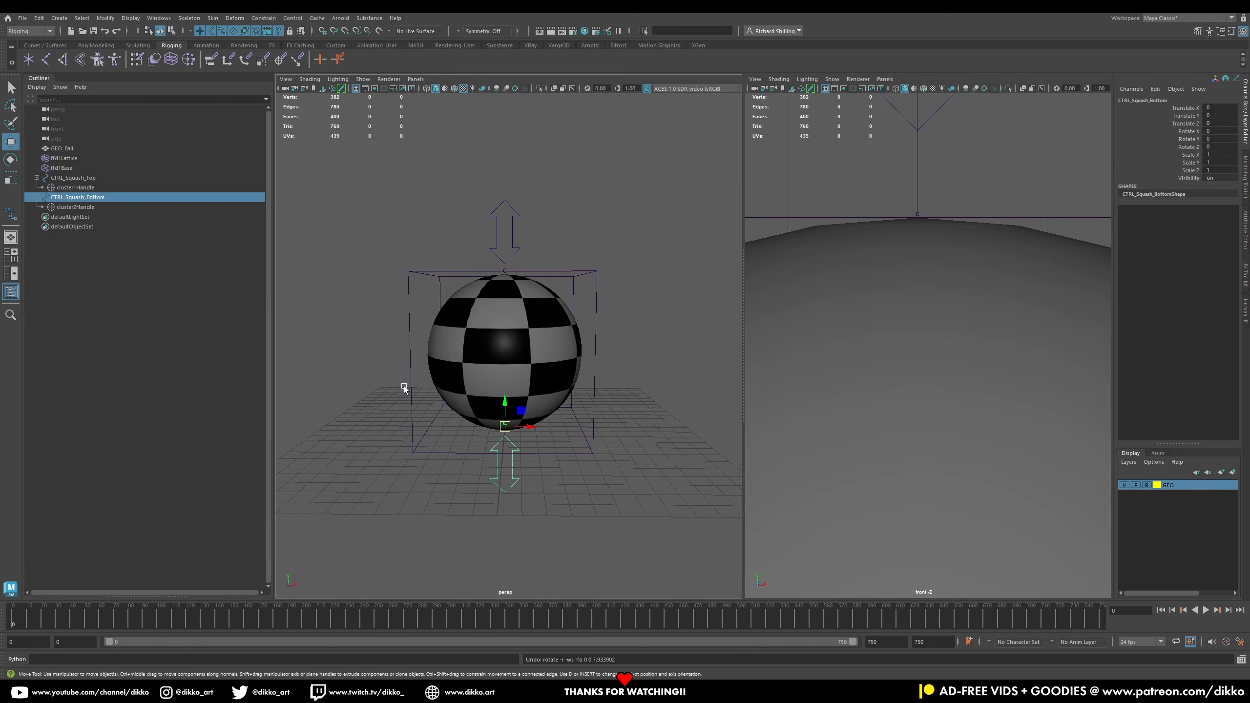
pyautogui.moveTo(505, 424); pyautogui.dragTo(497, 370)
pyautogui.hotkey('ctrl', 'z')
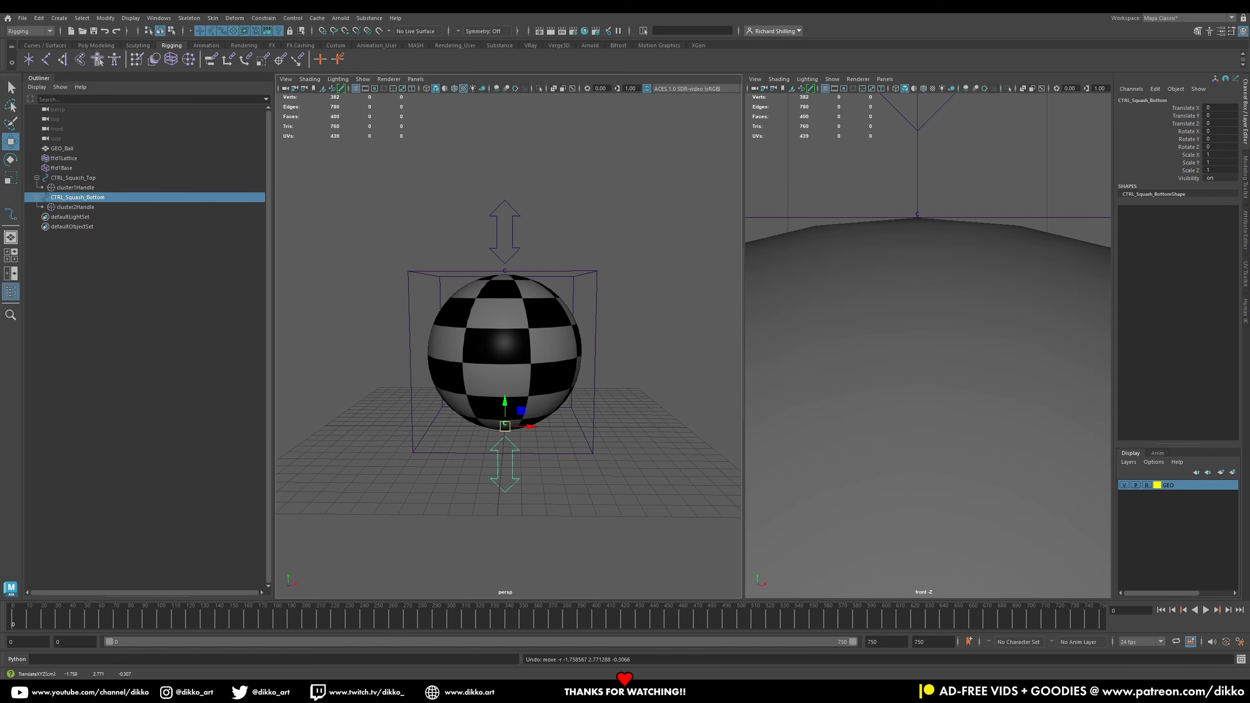
pyautogui.click(403, 522)
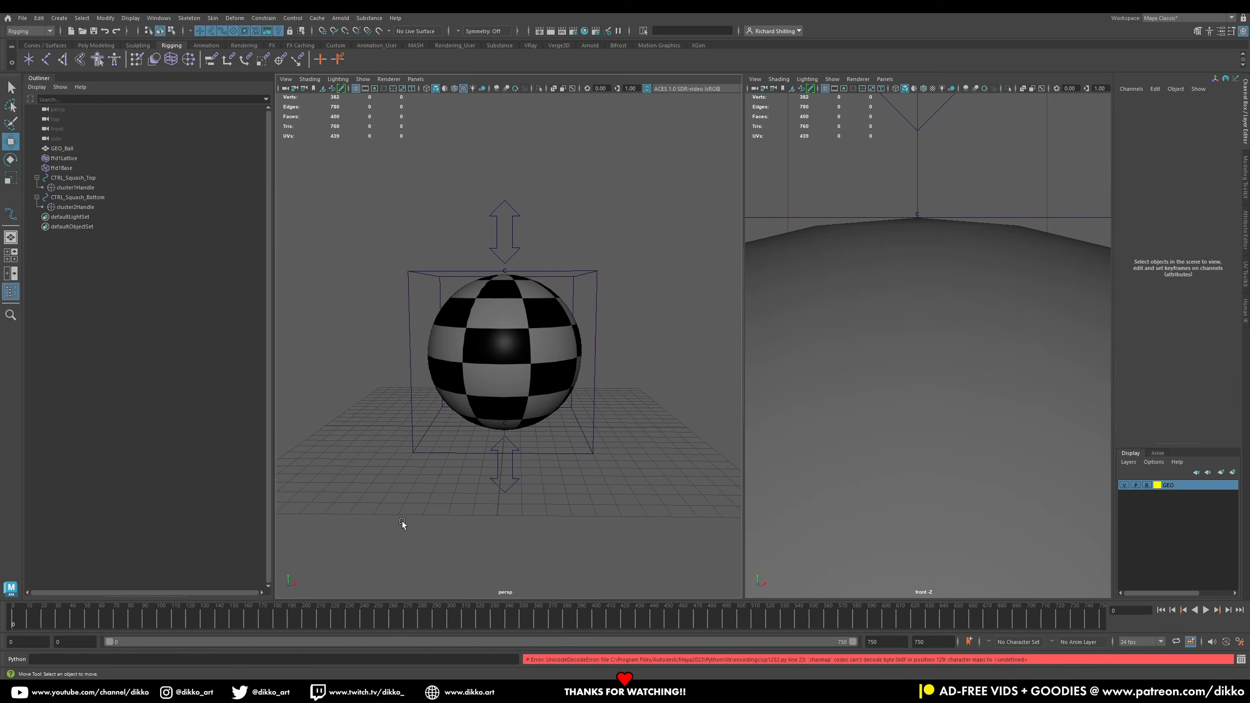
pyautogui.click(507, 493)
pyautogui.moveTo(506, 398); pyautogui.dragTo(515, 286)
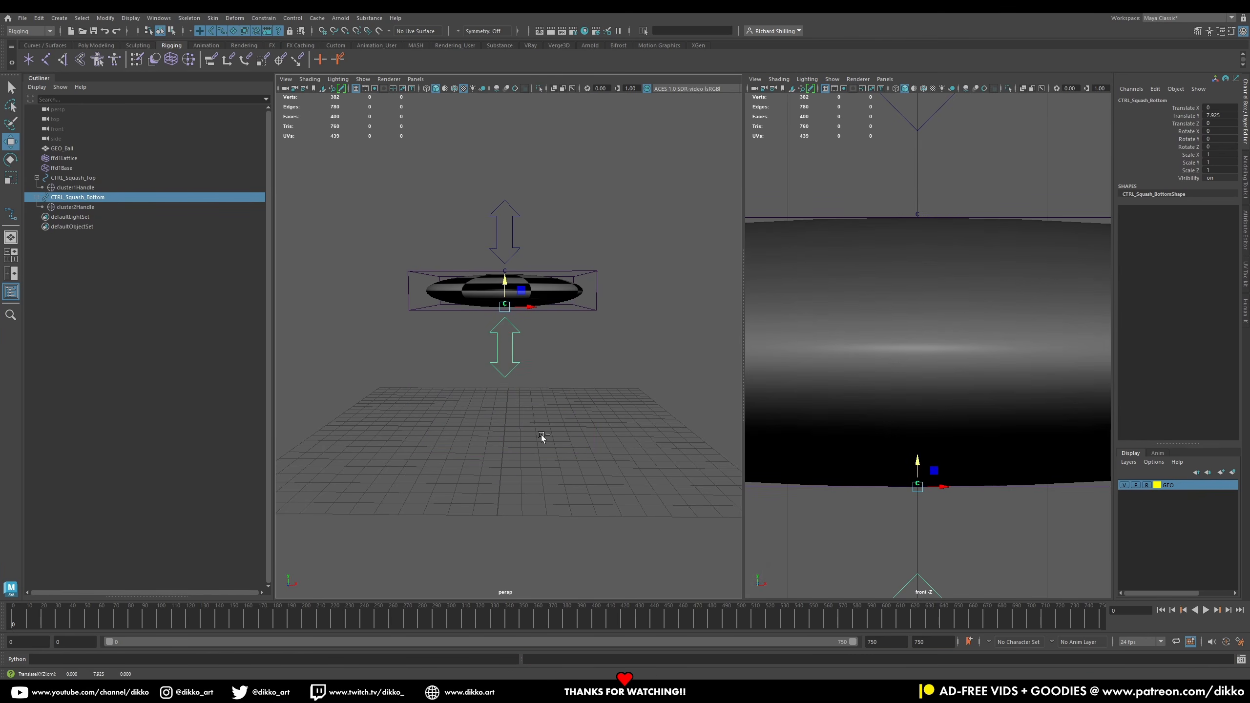
pyautogui.hotkey('ctrl', 'z')
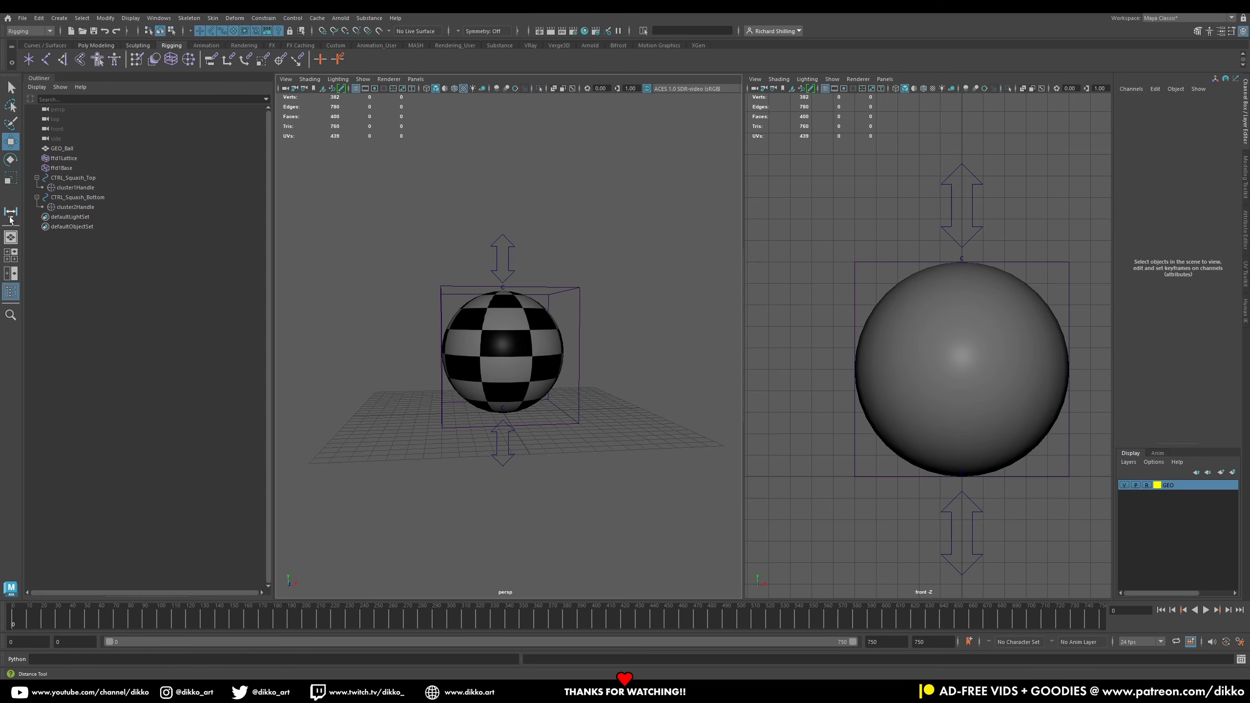
# Step: Turn on grid snapping and measure with the Distance Tool from the lattice's top to its bottom in the front view
pyautogui.click(59, 17)
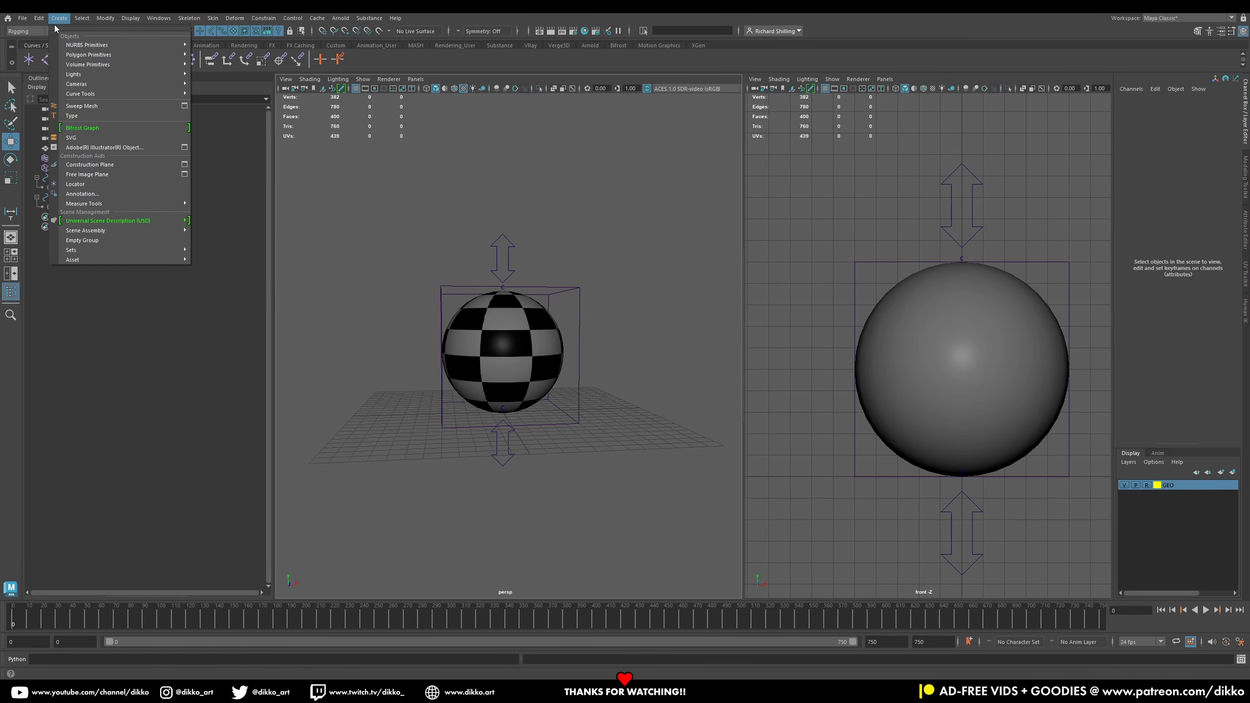
pyautogui.moveTo(88, 203)
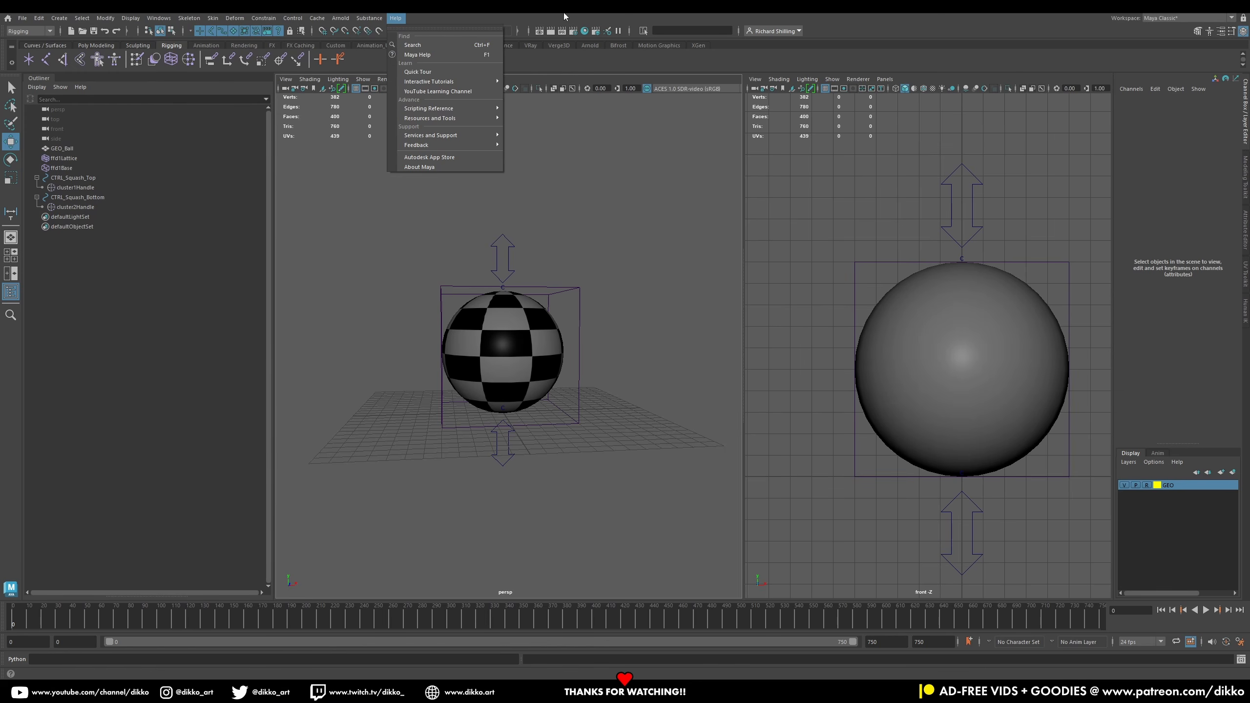
pyautogui.click(413, 45)
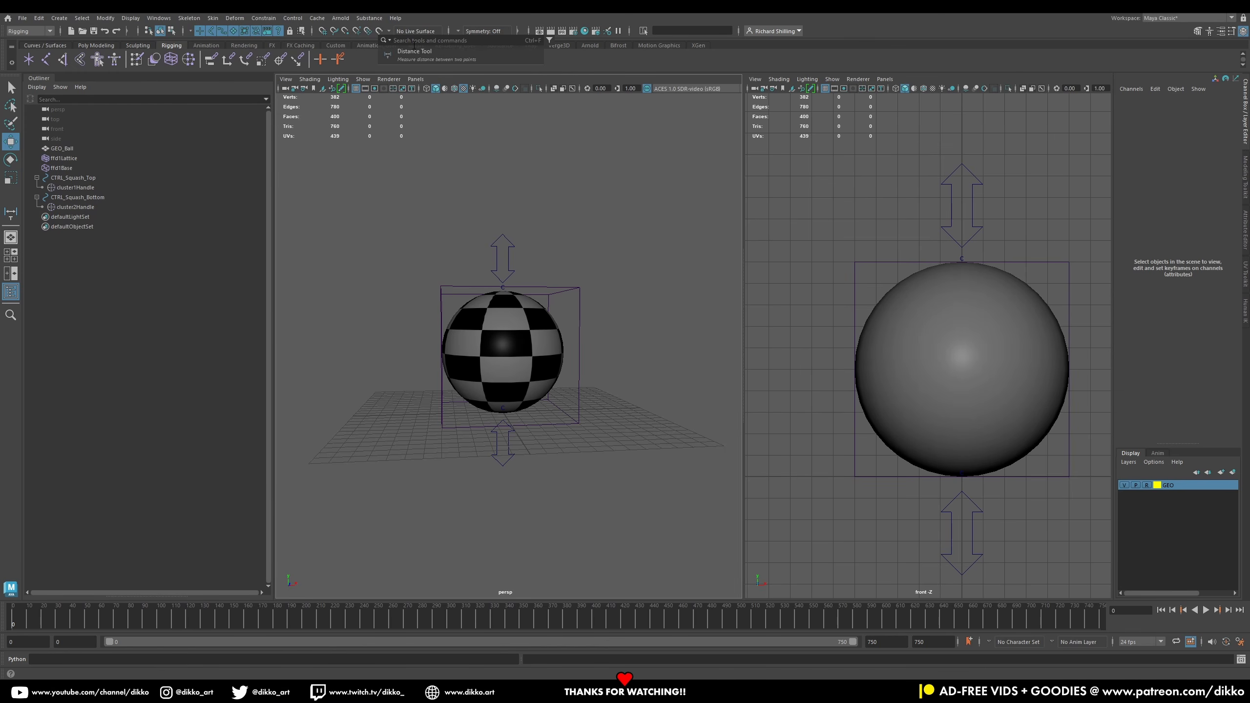
pyautogui.write('distanc')
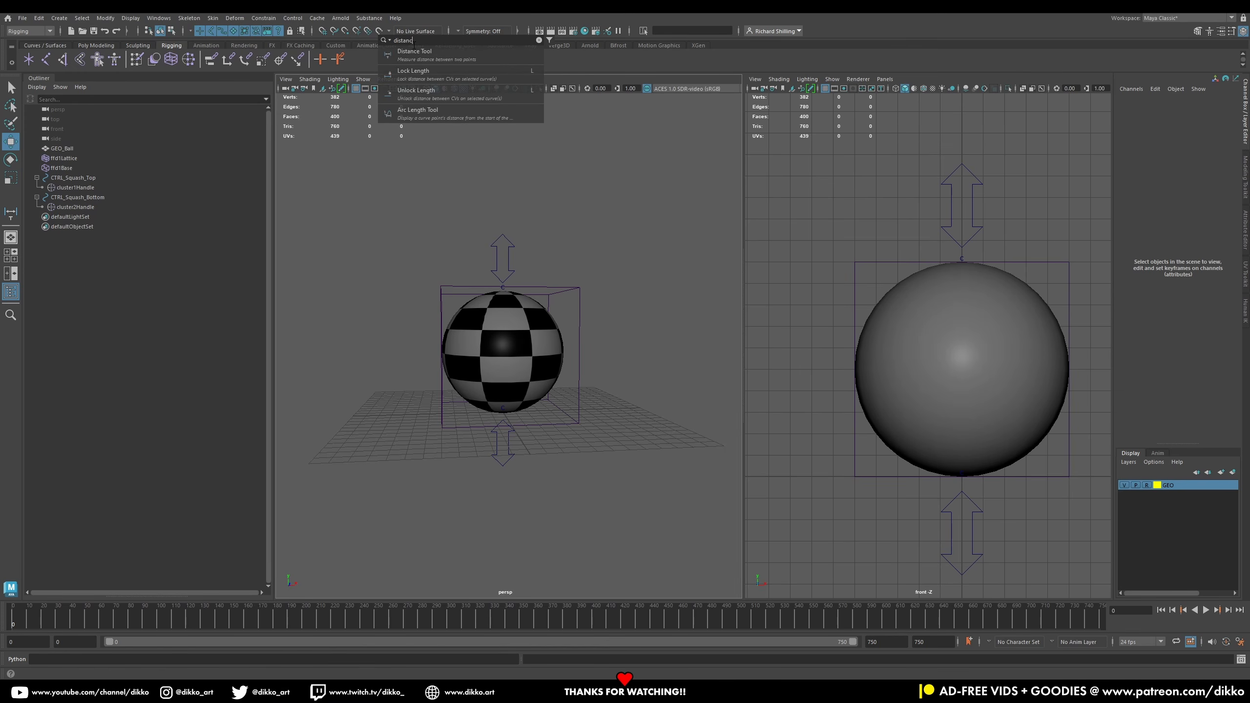
pyautogui.click(415, 54)
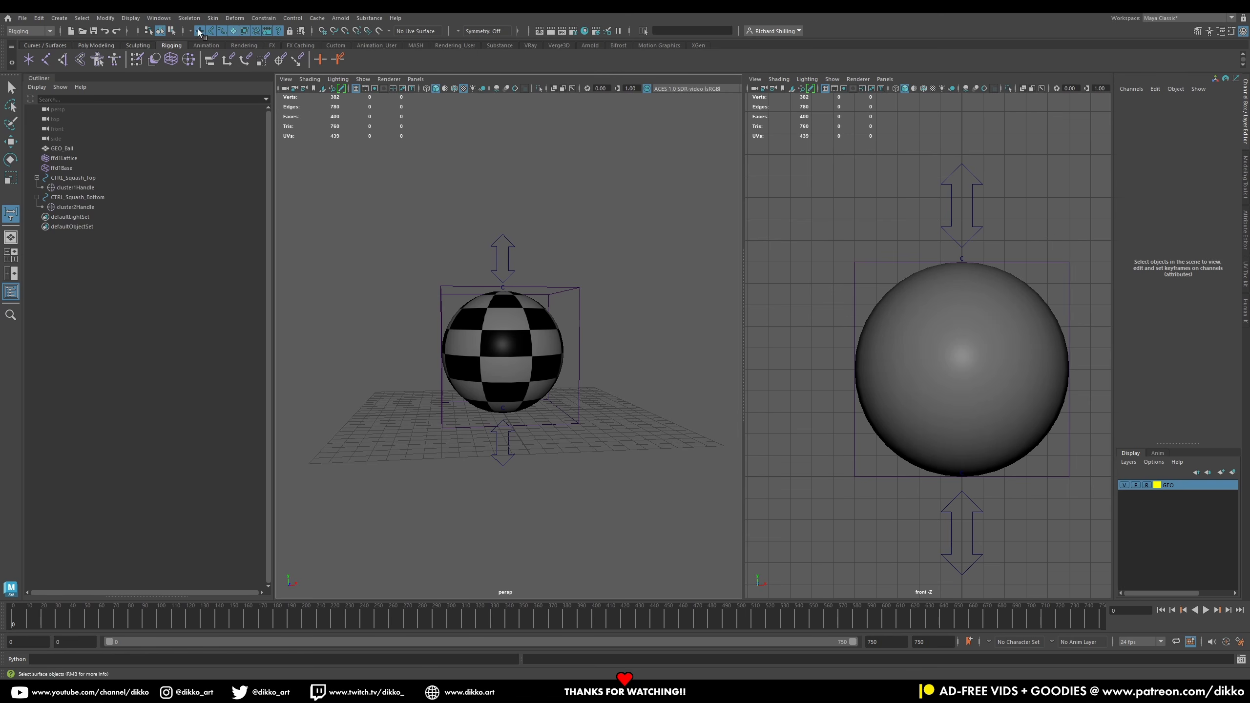
pyautogui.click(322, 32)
pyautogui.click(833, 262)
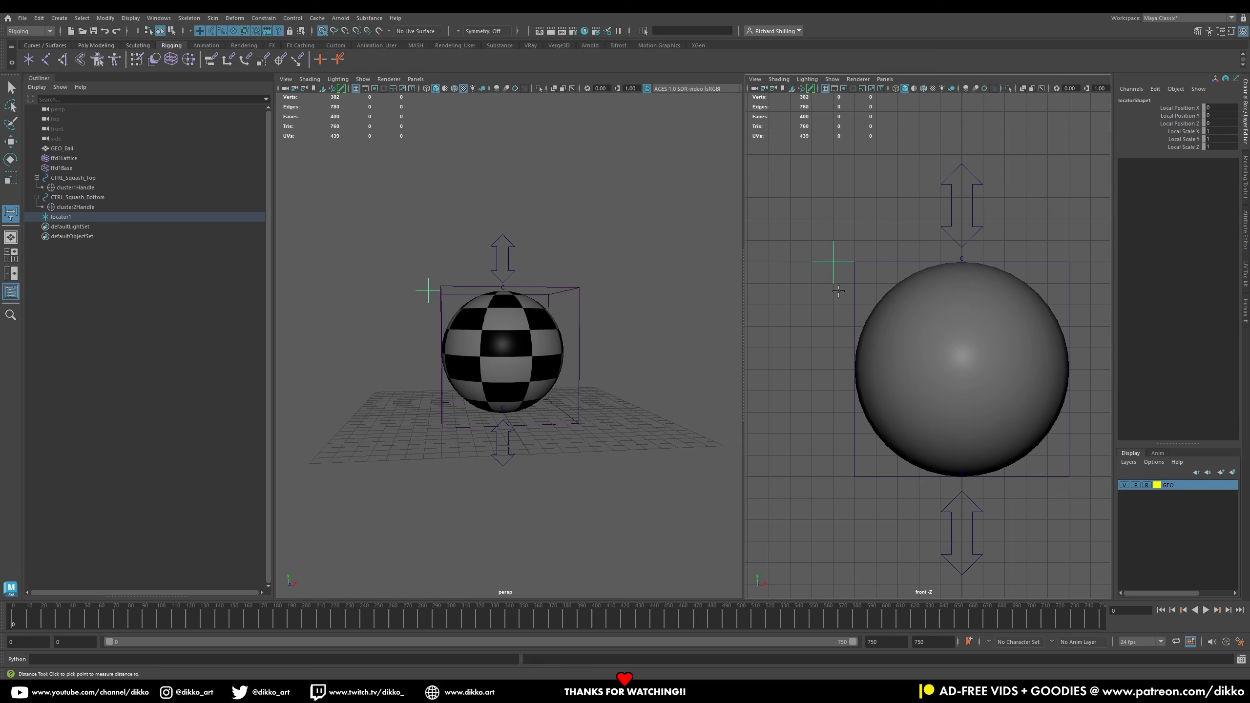
pyautogui.click(832, 477)
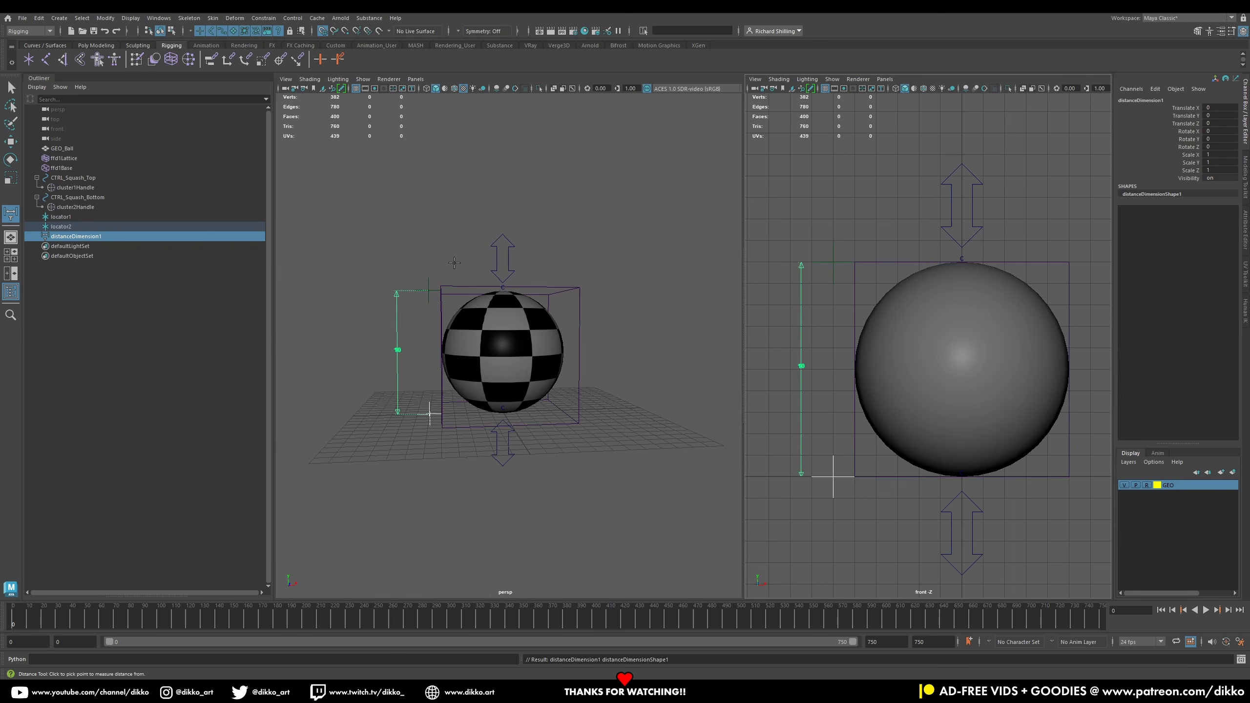
# Step: Select both distance locators and move them sideways onto the ball's vertical centre line
pyautogui.press('q')
pyautogui.click(832, 484)
pyautogui.click(832, 484)
pyautogui.click(836, 262)
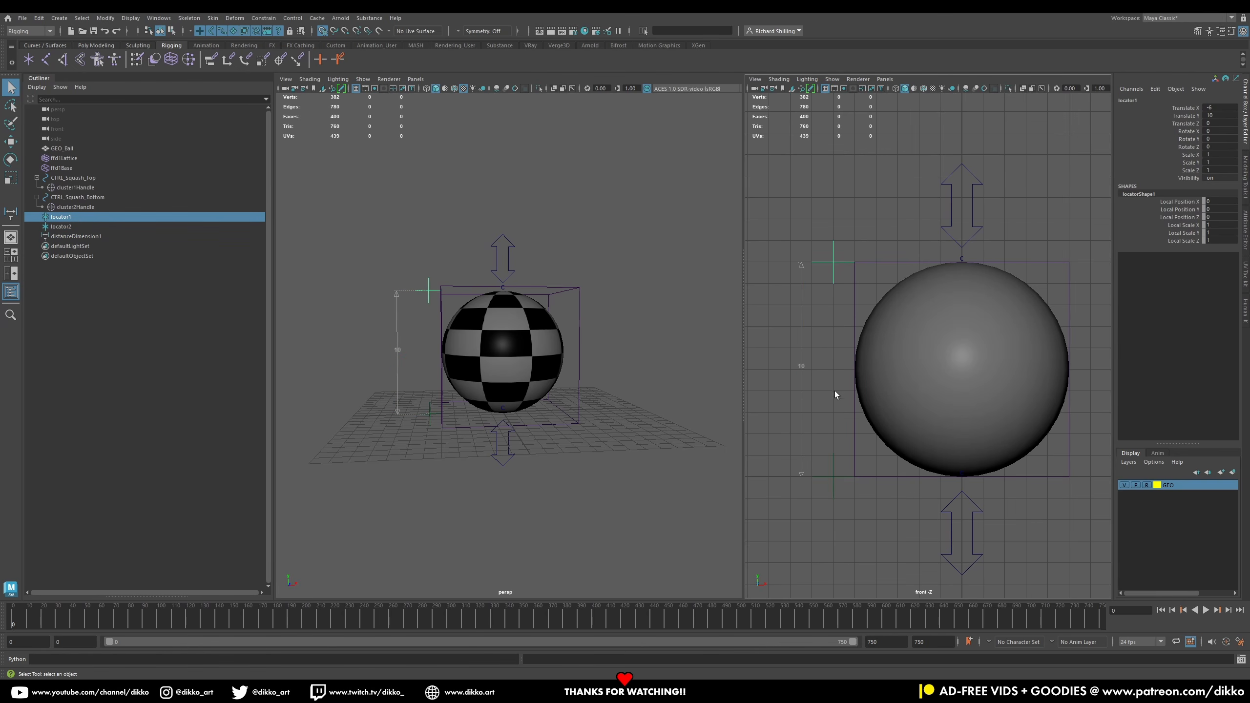
pyautogui.click(836, 472)
pyautogui.click(832, 474)
pyautogui.moveTo(831, 255); pyautogui.dragTo(843, 488)
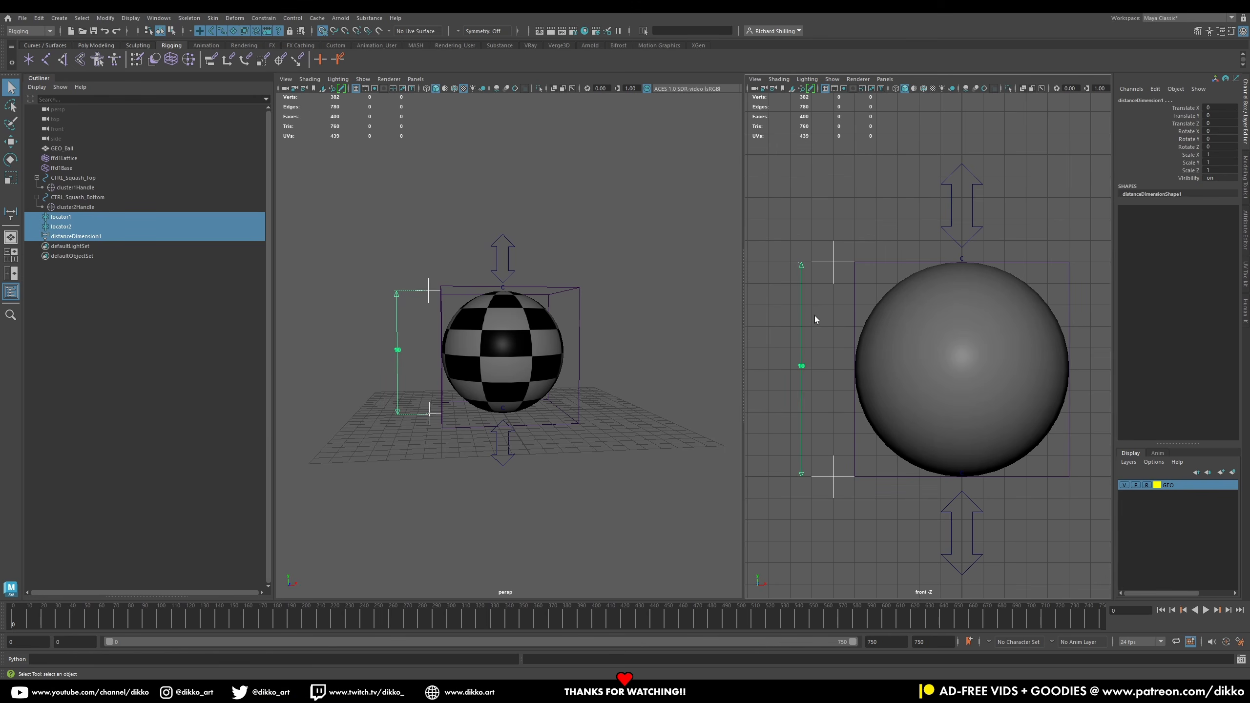
pyautogui.click(839, 275)
pyautogui.click(830, 263)
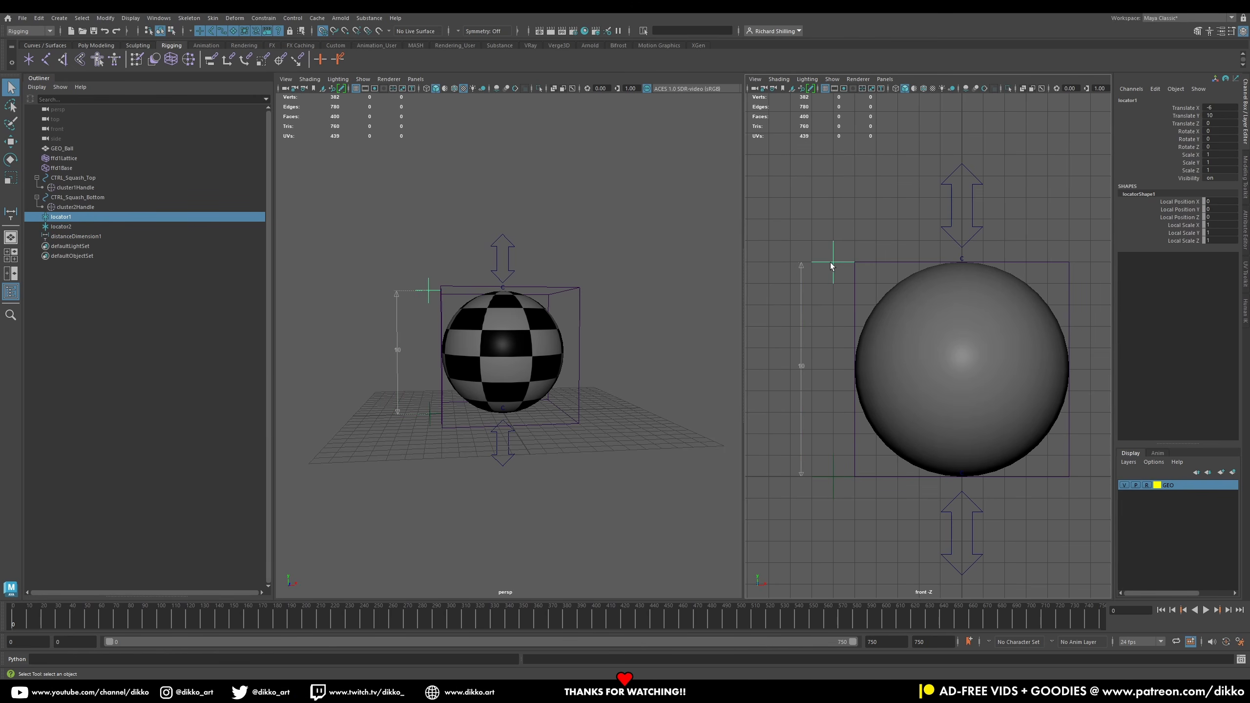
pyautogui.click(10, 142)
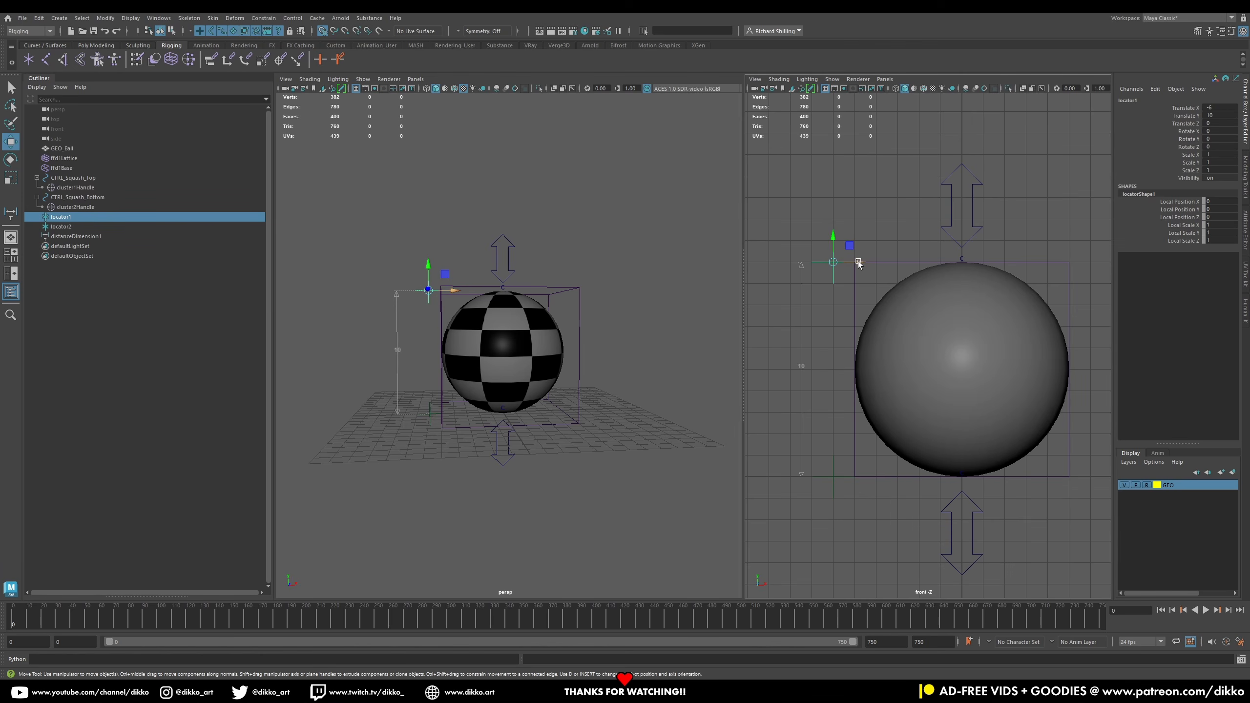
pyautogui.keyDown('shift'); pyautogui.click(835, 476); pyautogui.keyUp('shift')
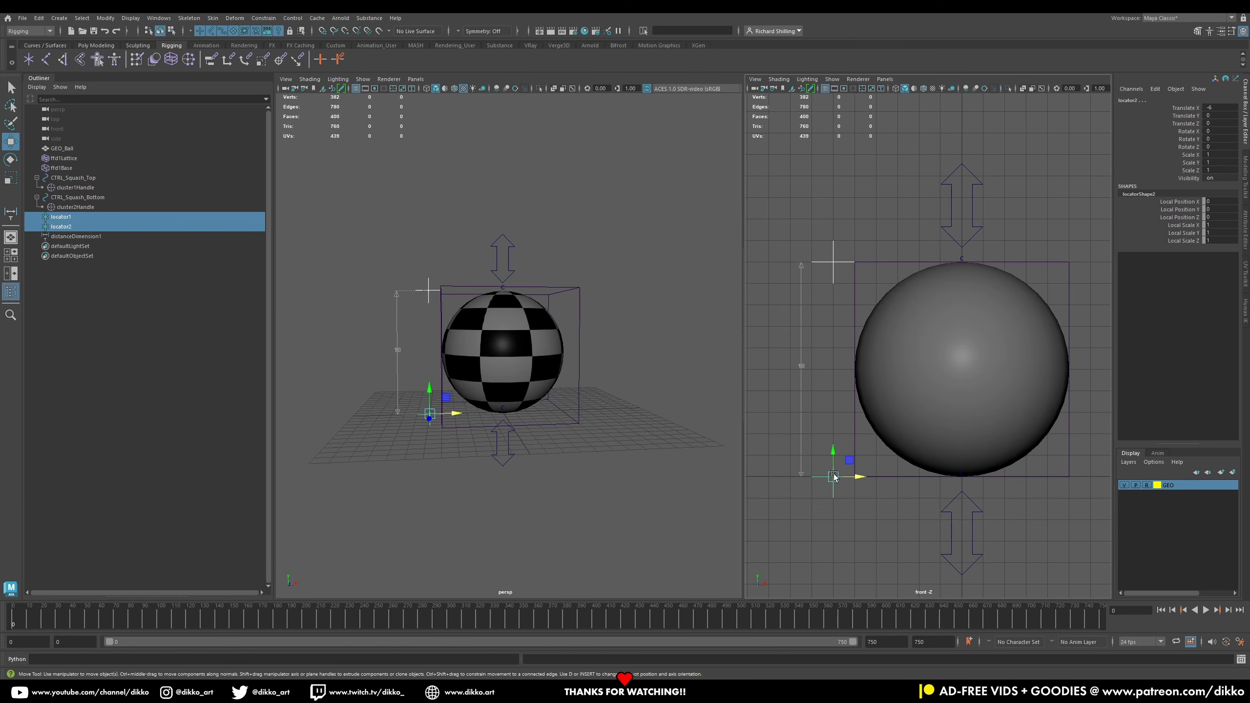
pyautogui.moveTo(856, 478); pyautogui.dragTo(960, 473)
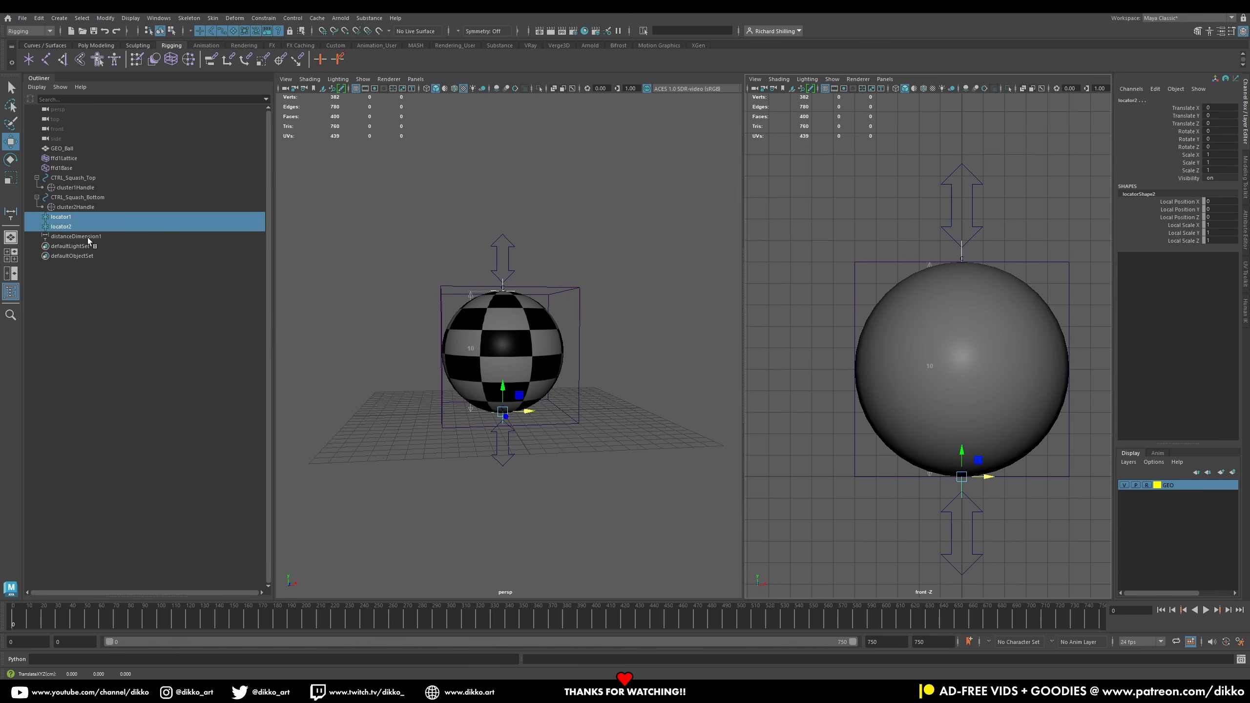
# Step: Rename the top locator locator_SquashTop and parent it under CTRL_Squash_Top
pyautogui.click(64, 217)
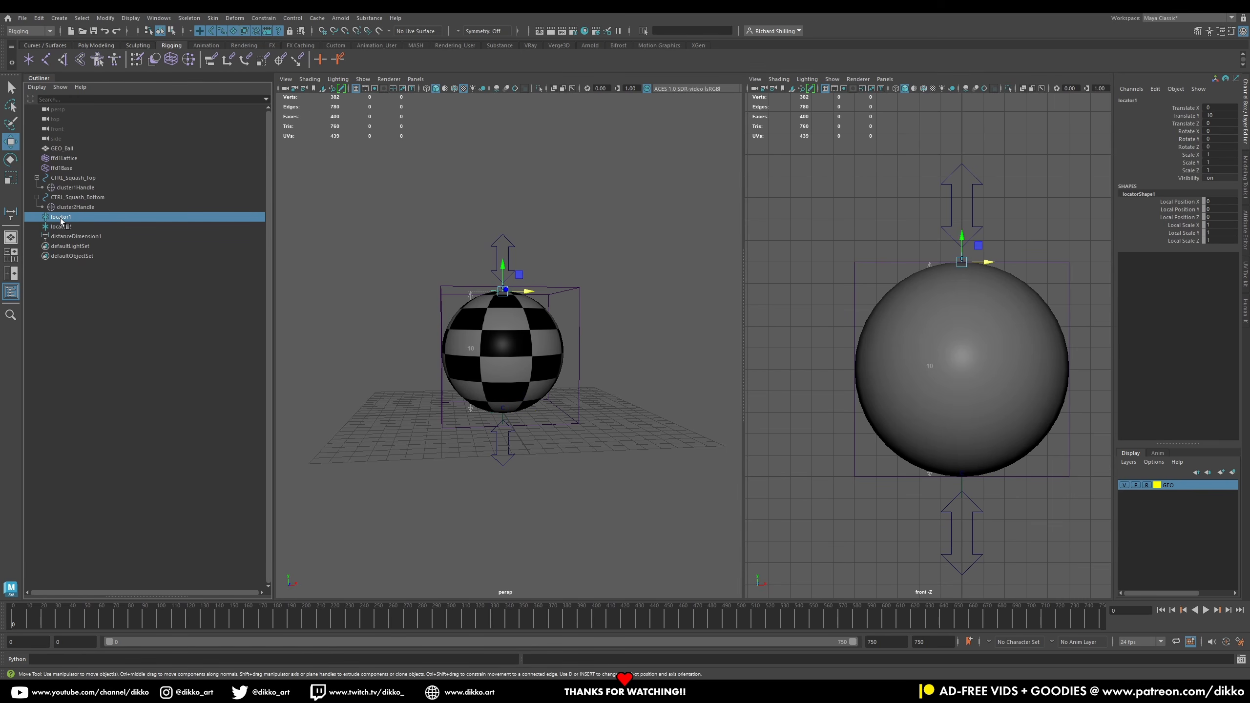
pyautogui.doubleClick(76, 220)
pyautogui.press('Right')
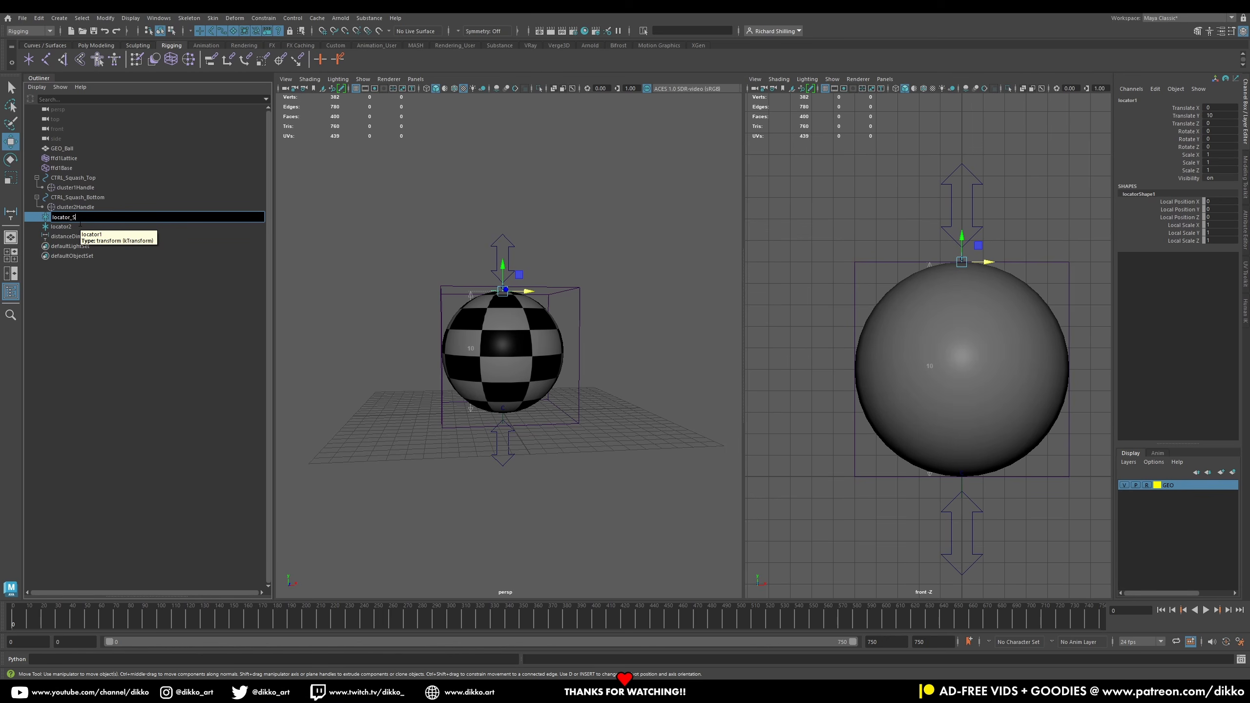
pyautogui.write('_SquashTop')
pyautogui.press('Return')
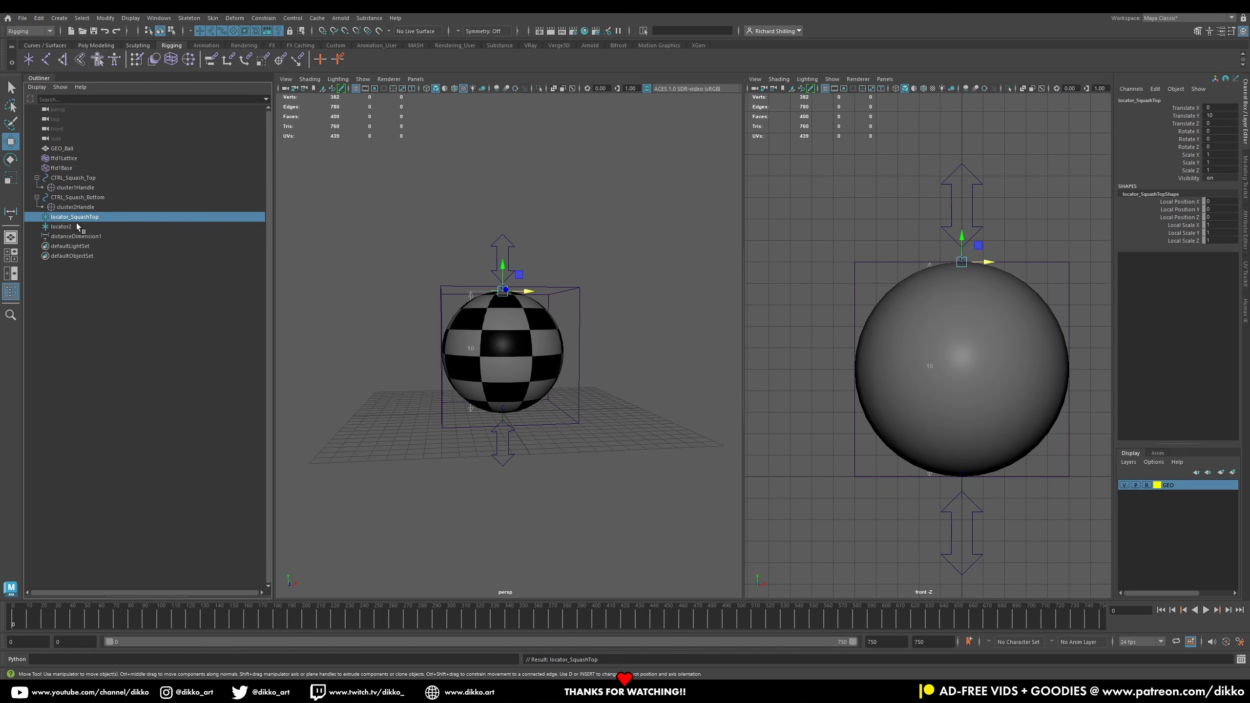
pyautogui.moveTo(76, 217); pyautogui.dragTo(93, 181)
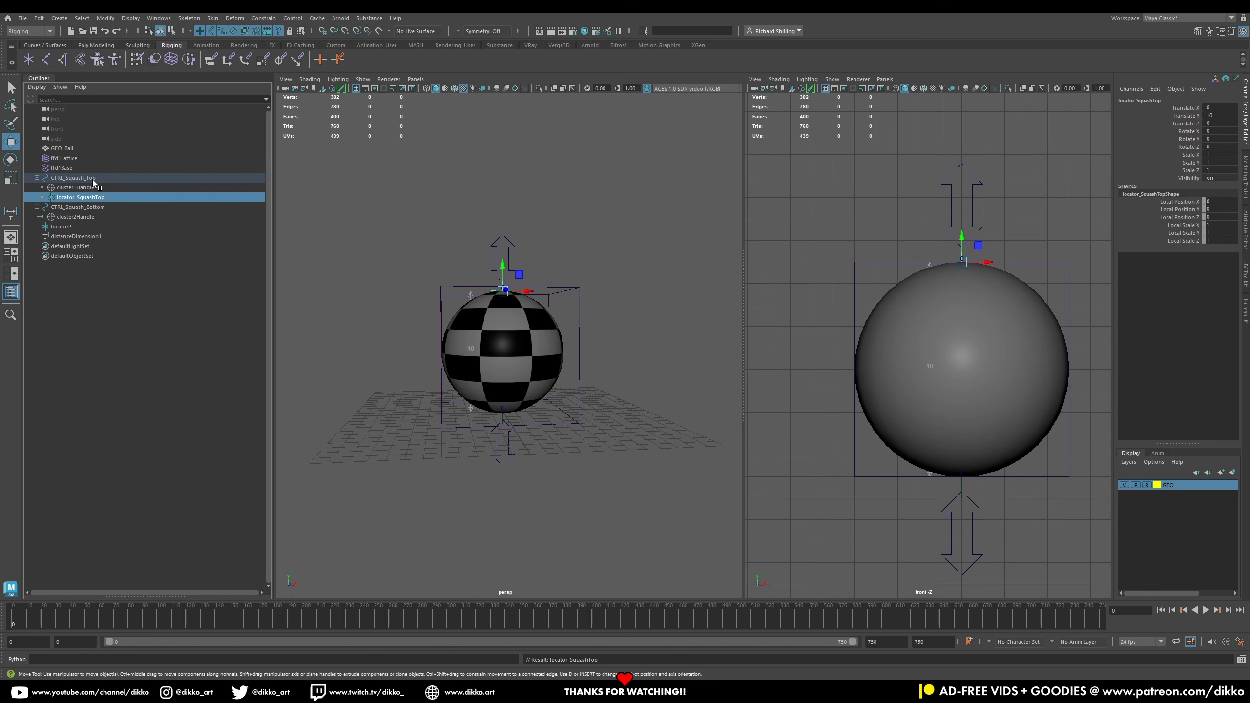
# Step: Rename the bottom locator locator2_SquashBottom and parent it under CTRL_Squash_Bottom
pyautogui.click(65, 237)
pyautogui.click(62, 228)
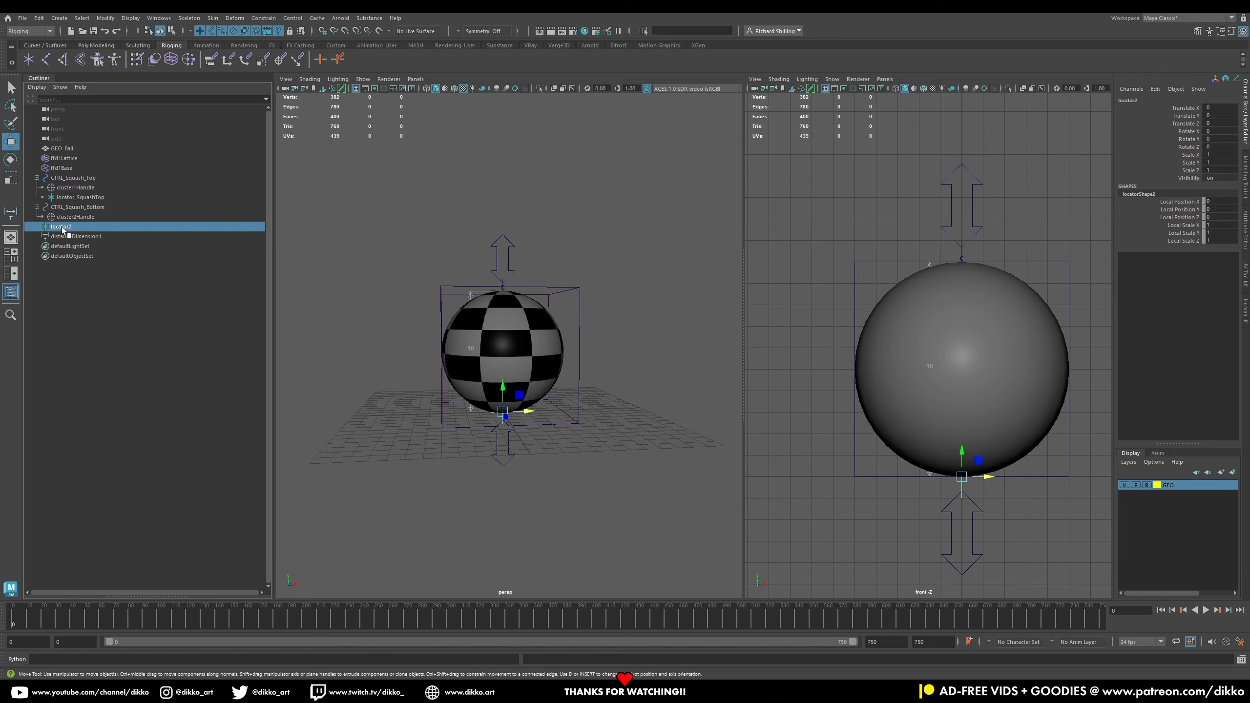
pyautogui.doubleClick(63, 227)
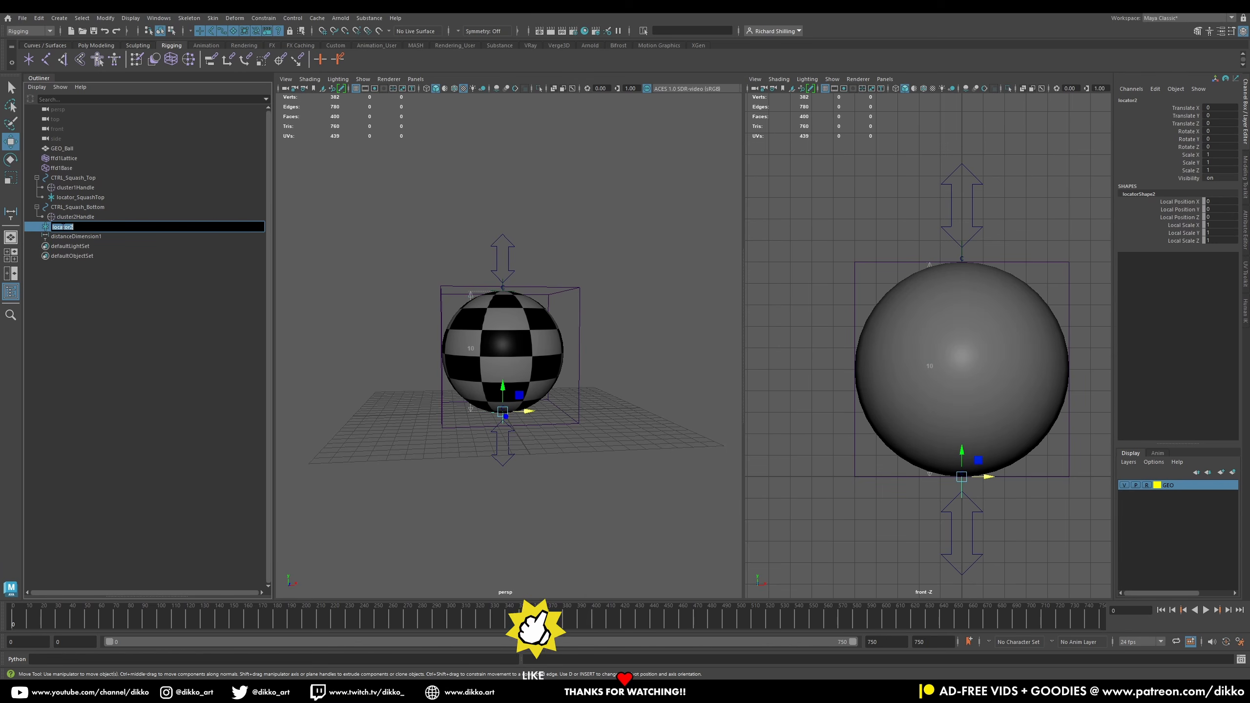
pyautogui.write('_Squ')
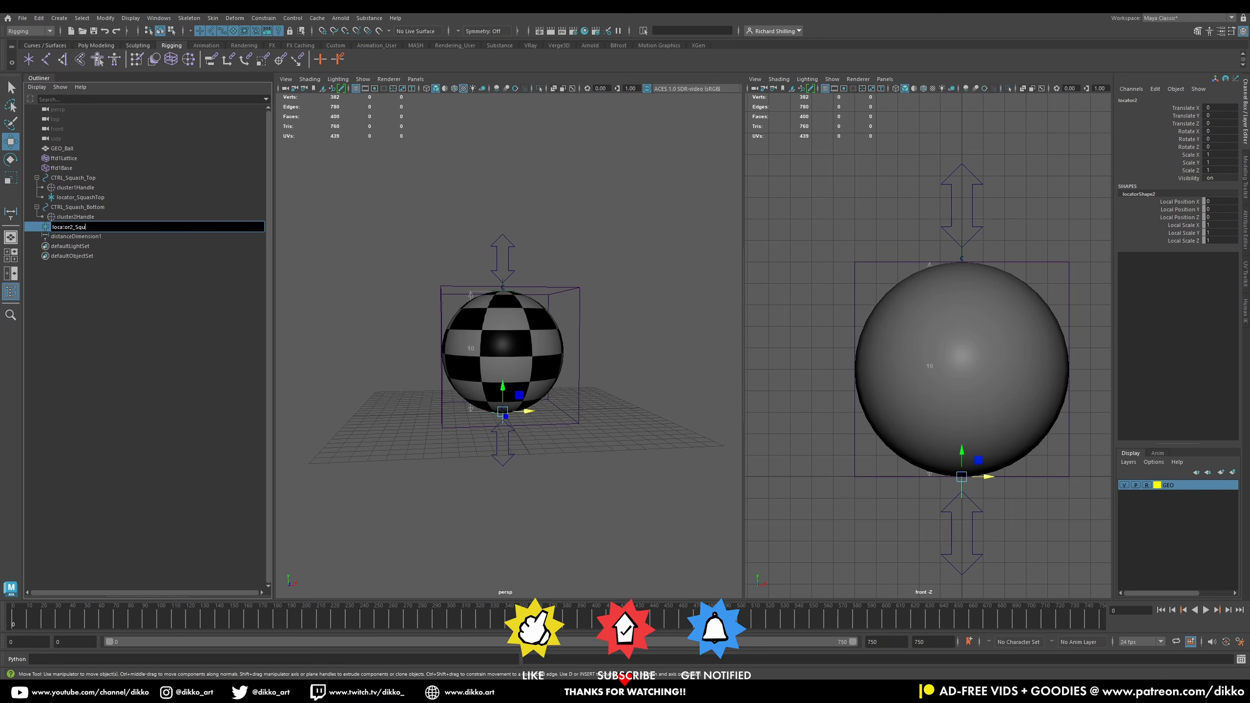
pyautogui.write('ashBottom')
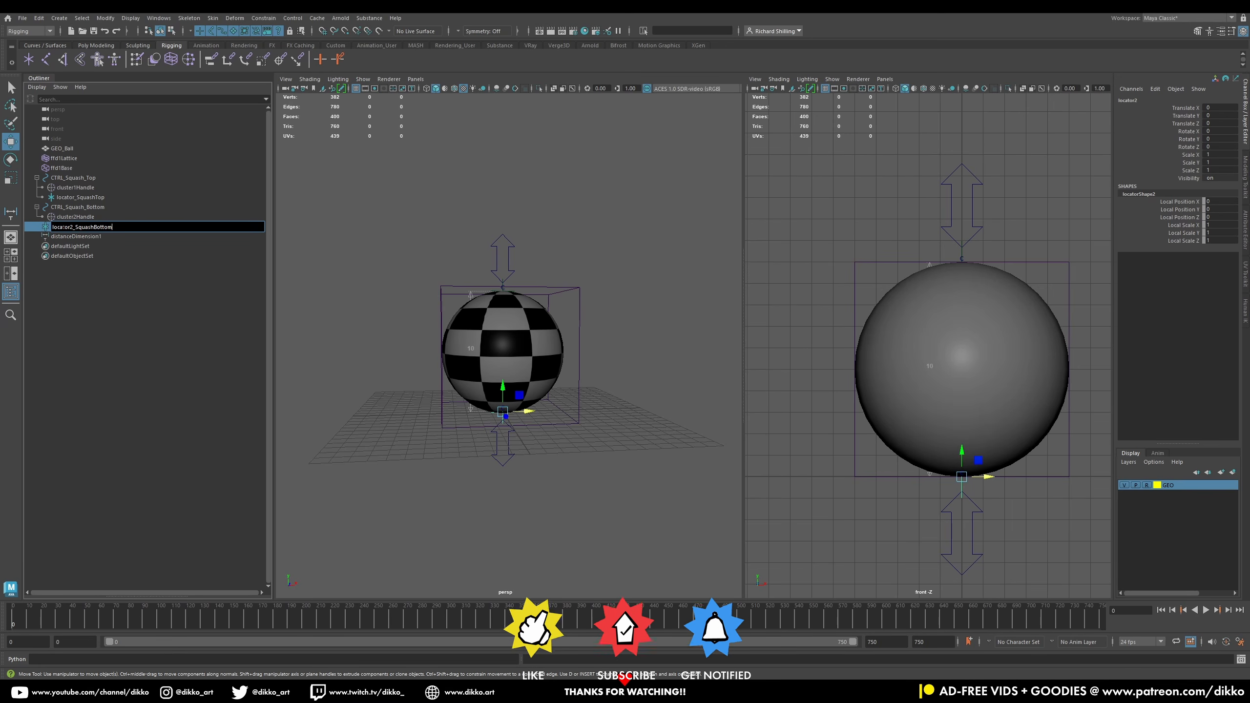
pyautogui.press('Return')
pyautogui.moveTo(63, 229); pyautogui.dragTo(91, 210)
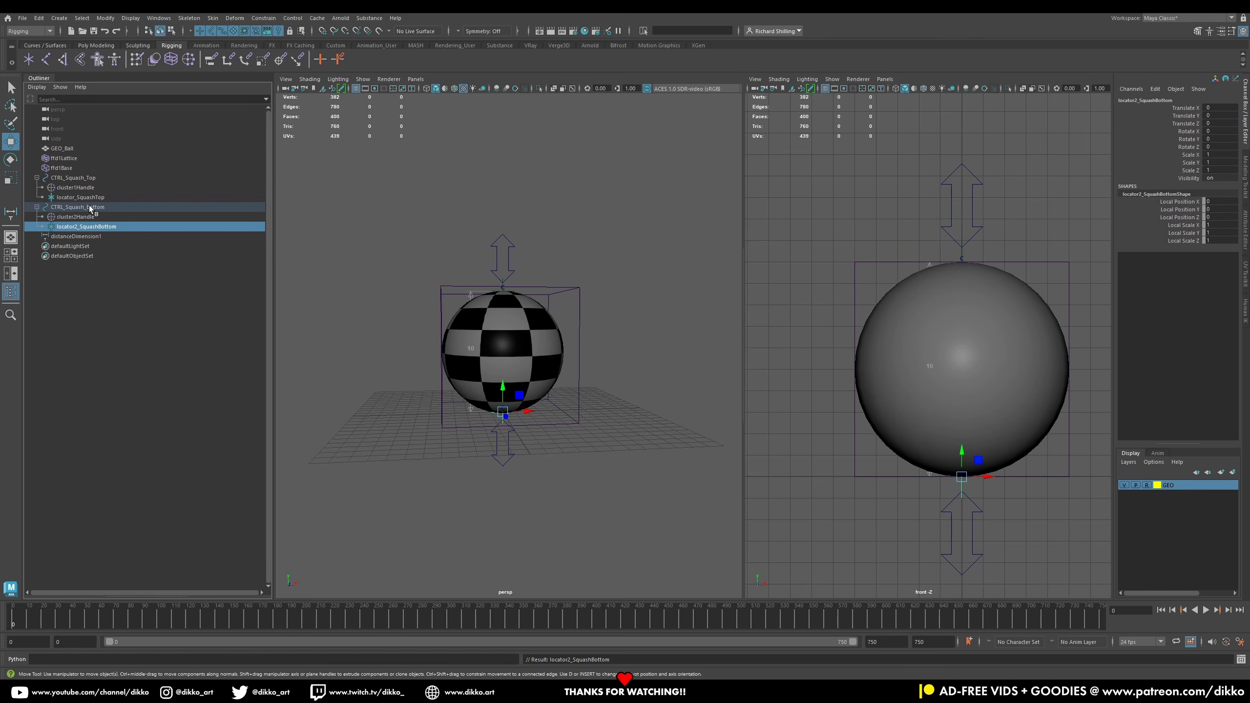
# Step: Test-move CTRL_Squash_Top to check the stretch and measured distance, undoing the moves
pyautogui.click(78, 179)
pyautogui.moveTo(962, 261); pyautogui.dragTo(796, 149)
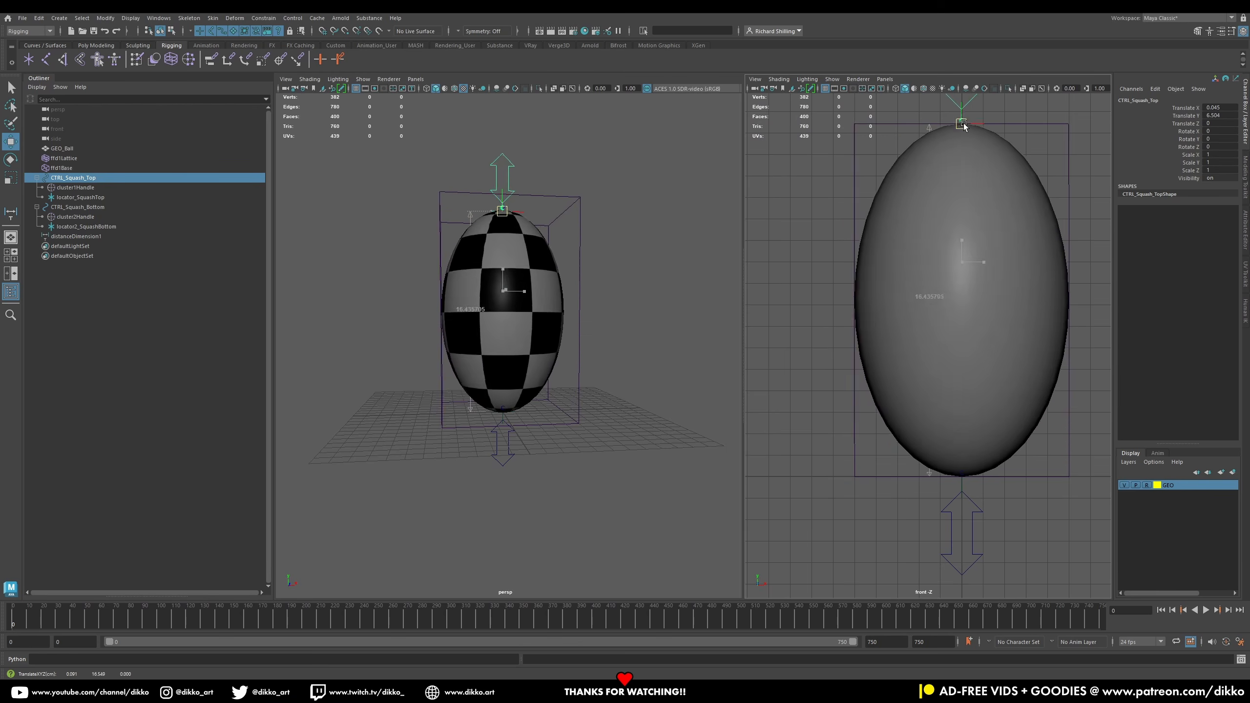
pyautogui.moveTo(963, 257); pyautogui.dragTo(964, 351)
pyautogui.moveTo(926, 151); pyautogui.dragTo(962, 274)
pyautogui.hotkey('ctrl', 'z')
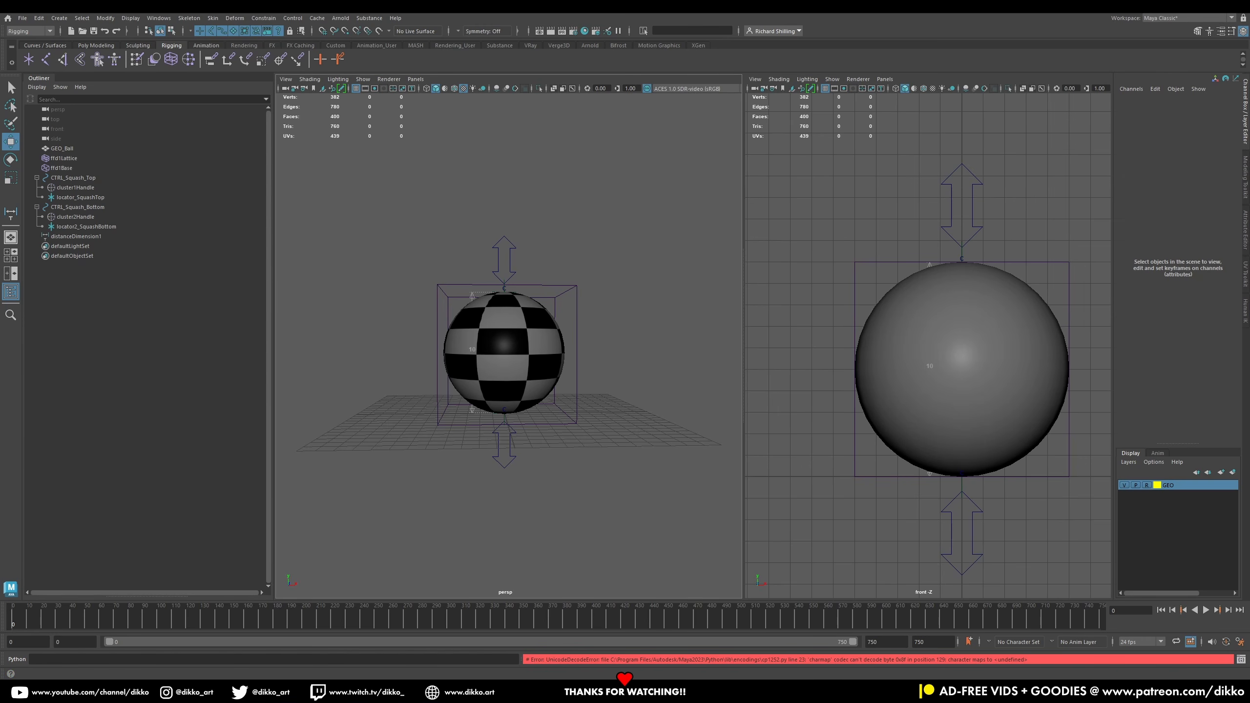
# Step: Open the Node Editor window and reposition it over the viewports
pyautogui.click(128, 18)
pyautogui.moveTo(85, 20)
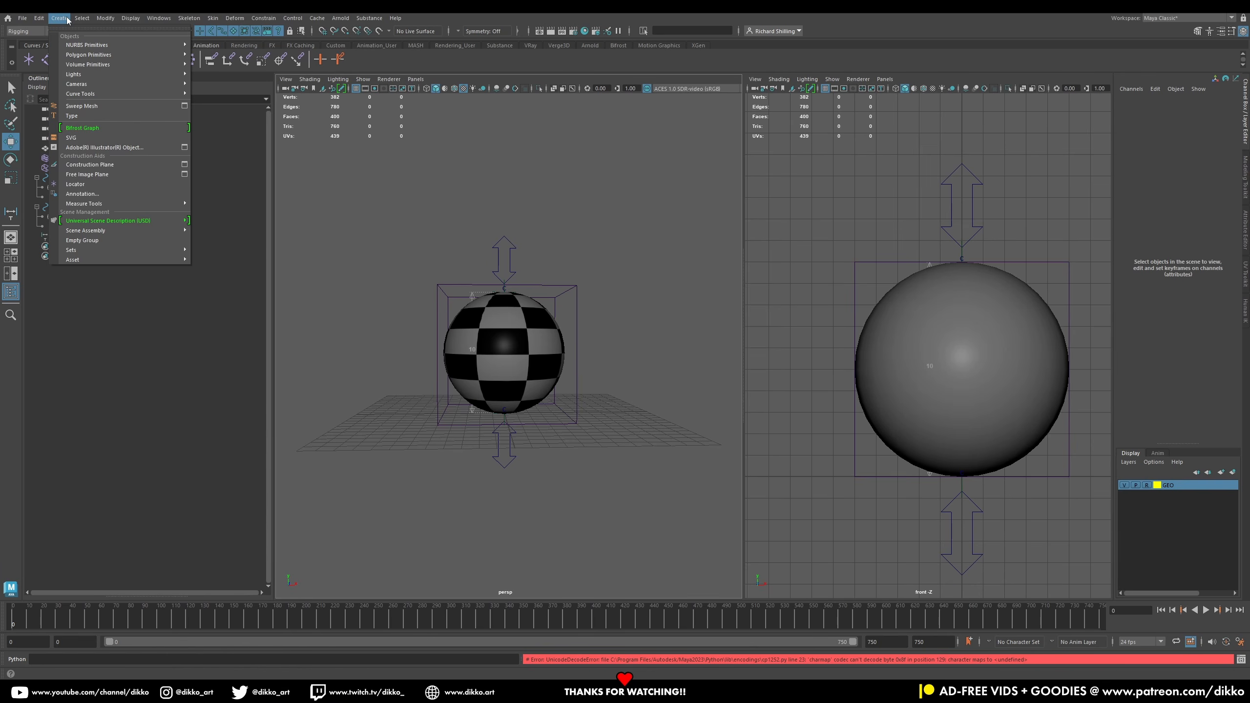
pyautogui.moveTo(159, 18)
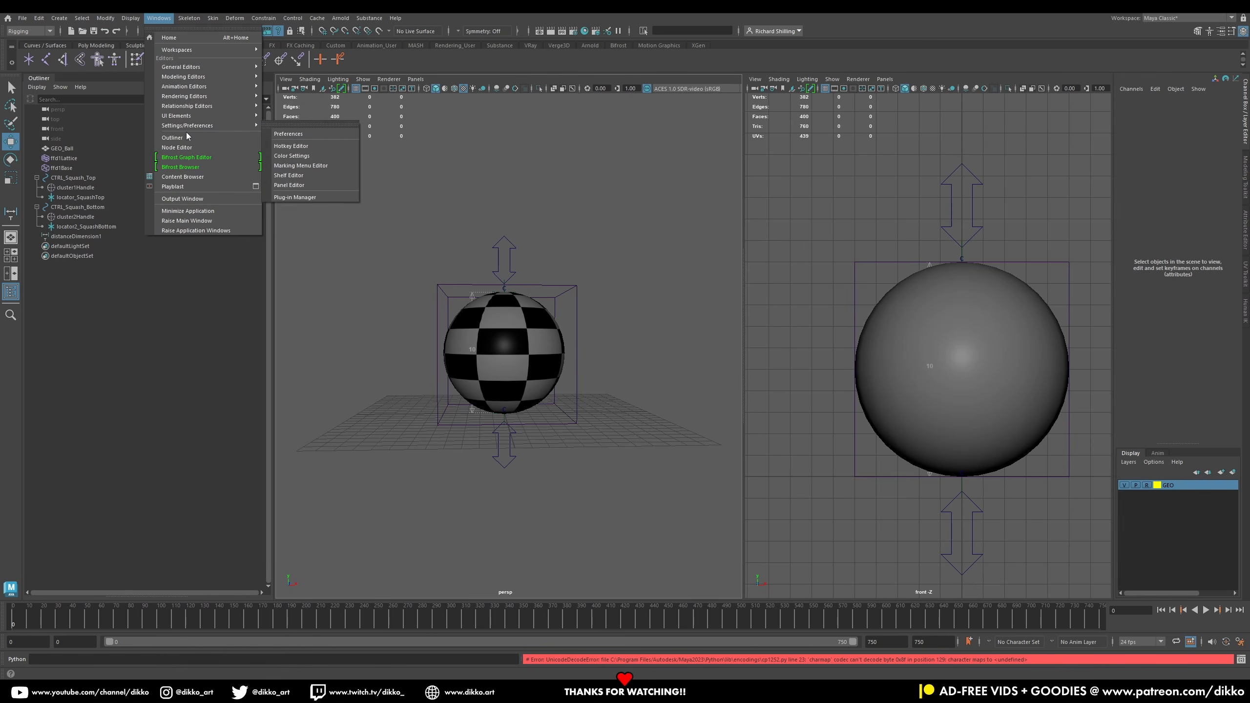
pyautogui.click(189, 148)
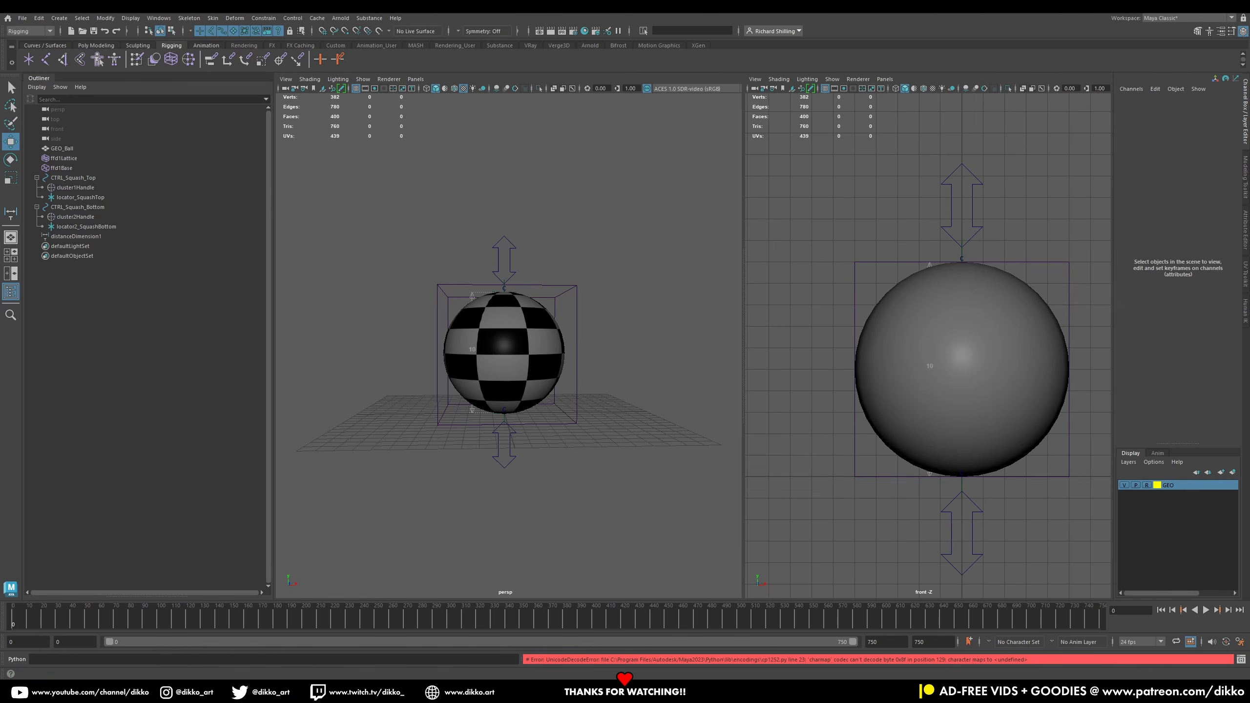
pyautogui.moveTo(700, 222); pyautogui.dragTo(954, 121)
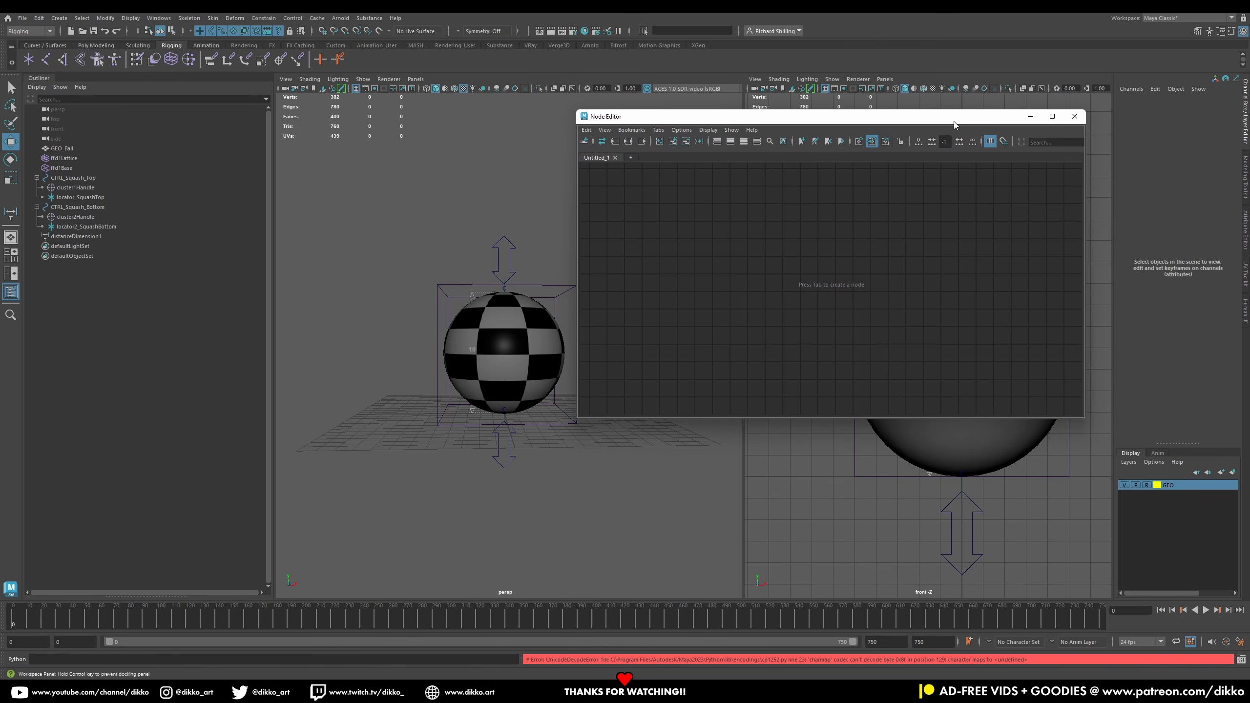
# Step: Select the distance dimension, both squash controls, a locator and both cluster handles, and add them to the Node Editor graph
pyautogui.click(90, 236)
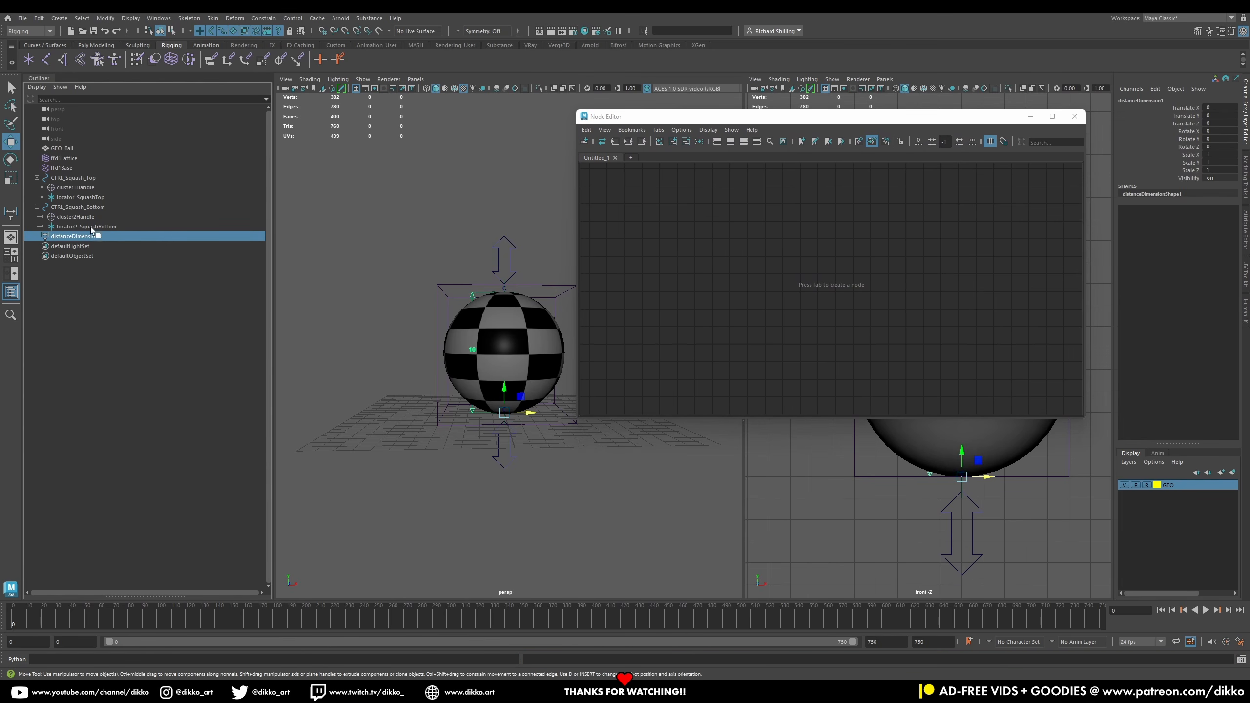
pyautogui.keyDown('ctrl'); pyautogui.click(85, 227); pyautogui.keyUp('ctrl')
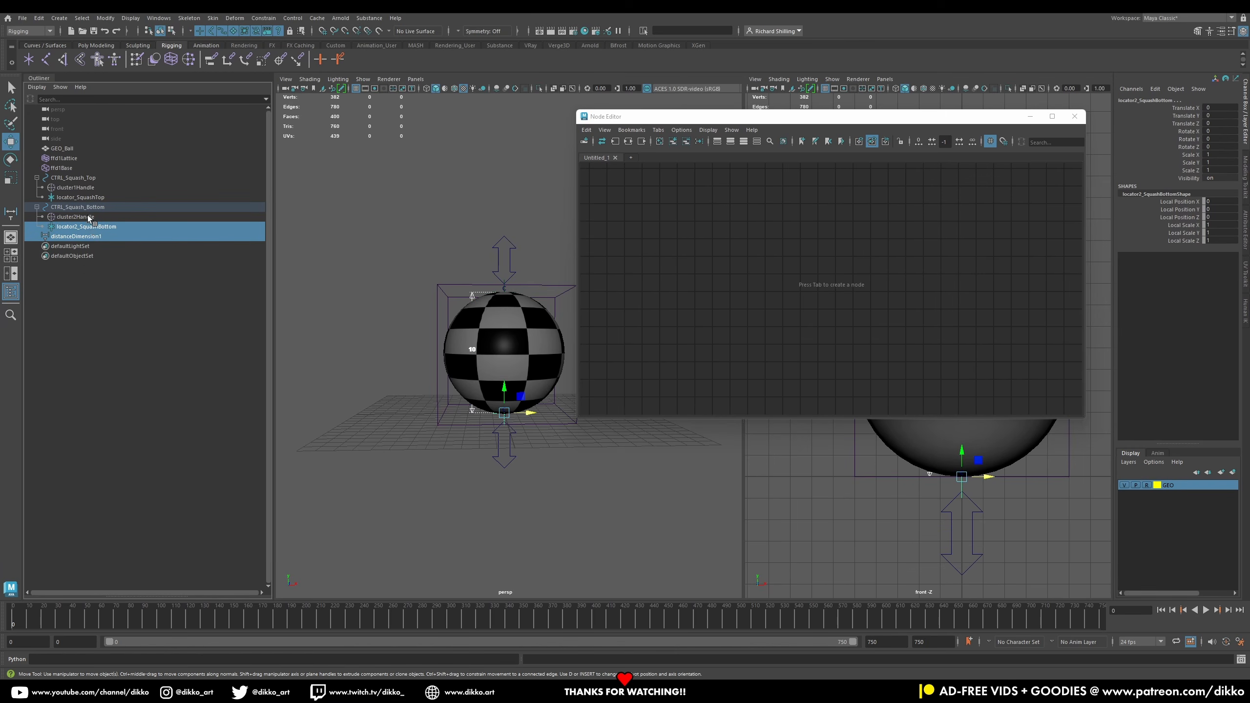
pyautogui.keyDown('ctrl'); pyautogui.click(87, 227); pyautogui.keyUp('ctrl')
pyautogui.keyDown('ctrl'); pyautogui.click(93, 208); pyautogui.keyUp('ctrl')
pyautogui.keyDown('ctrl'); pyautogui.click(93, 178); pyautogui.keyUp('ctrl')
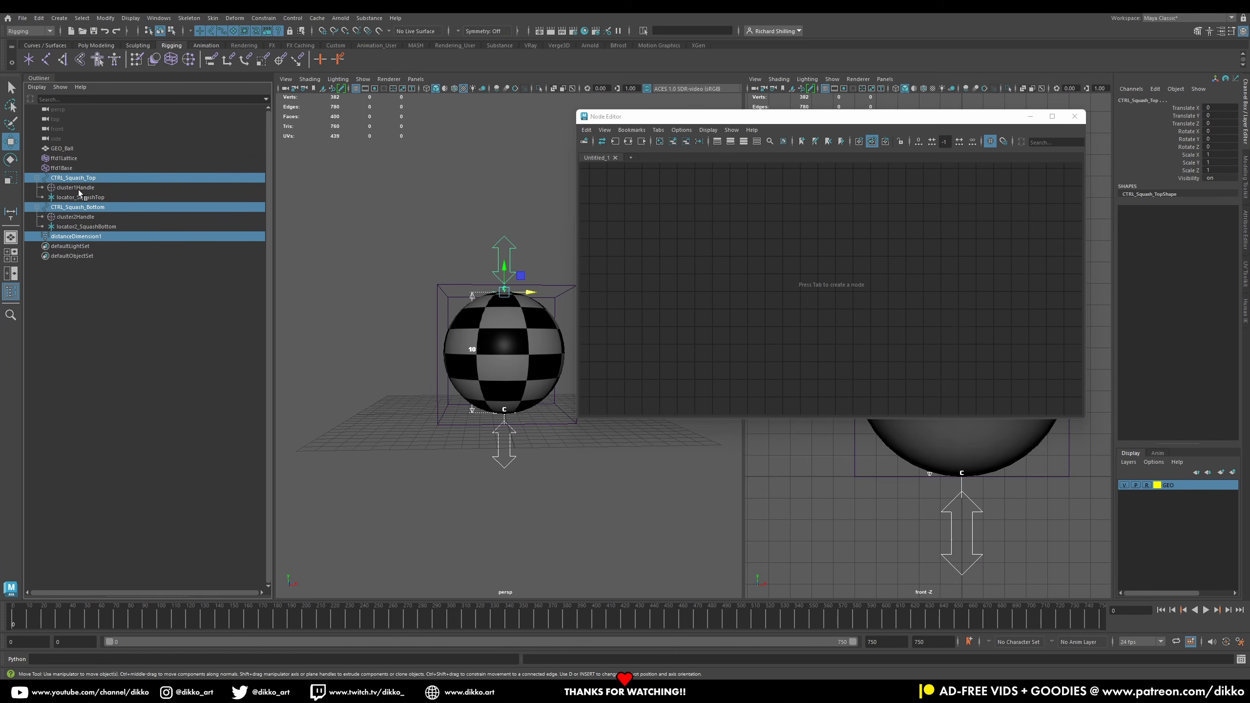
pyautogui.keyDown('ctrl'); pyautogui.click(78, 188); pyautogui.keyUp('ctrl')
pyautogui.keyDown('ctrl'); pyautogui.click(76, 217); pyautogui.keyUp('ctrl')
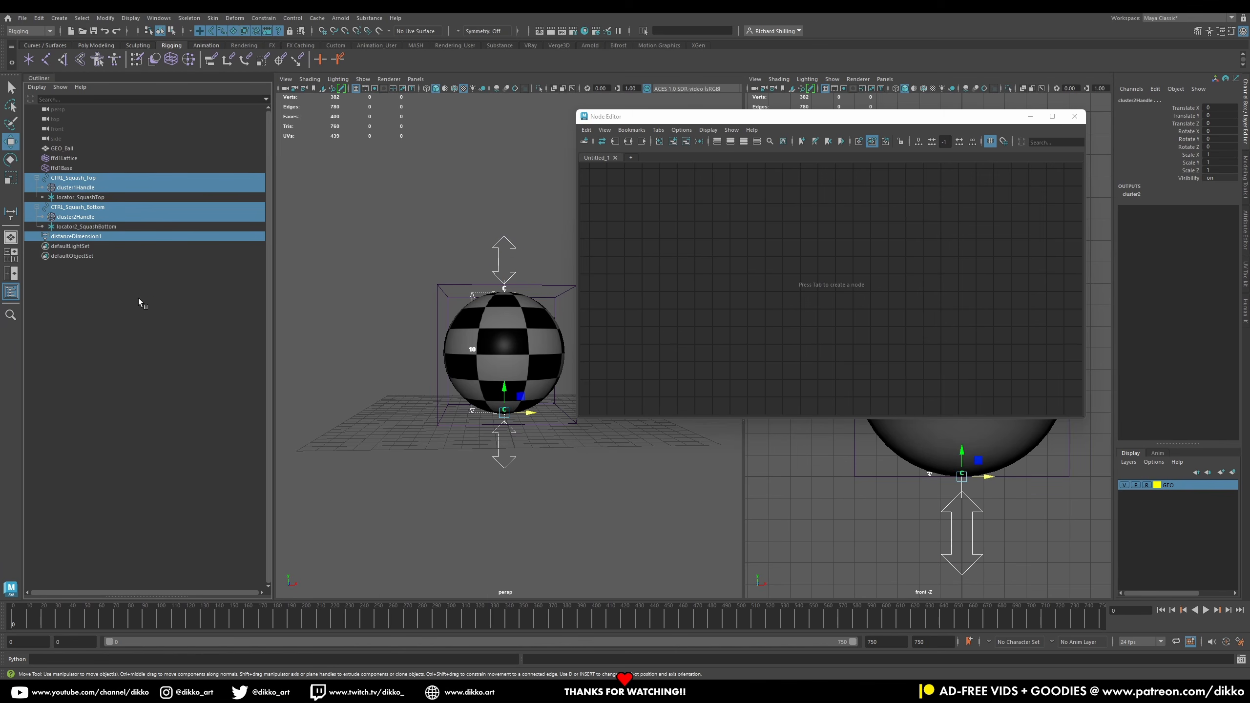
pyautogui.click(673, 142)
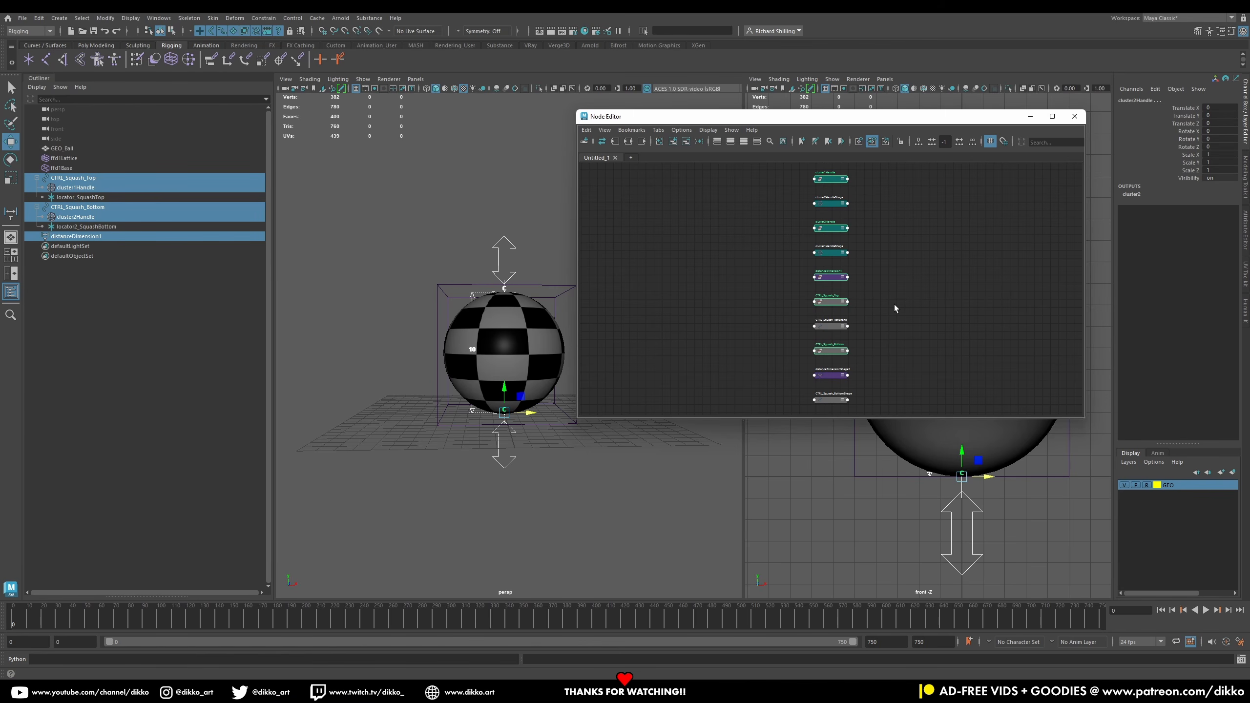
# Step: Enlarge the Node Editor window and rename its graph tab SquashStretch
pyautogui.moveTo(578, 417); pyautogui.dragTo(453, 590)
pyautogui.scroll(3, 650, 391)
pyautogui.keyDown('alt'); pyautogui.moveTo(712, 297); pyautogui.dragTo(667, 437, button='middle'); pyautogui.keyUp('alt')
pyautogui.scroll(-2, 670, 424)
pyautogui.scroll(1, 673, 372)
pyautogui.keyDown('alt'); pyautogui.moveTo(652, 301); pyautogui.dragTo(630, 419, button='middle'); pyautogui.keyUp('alt')
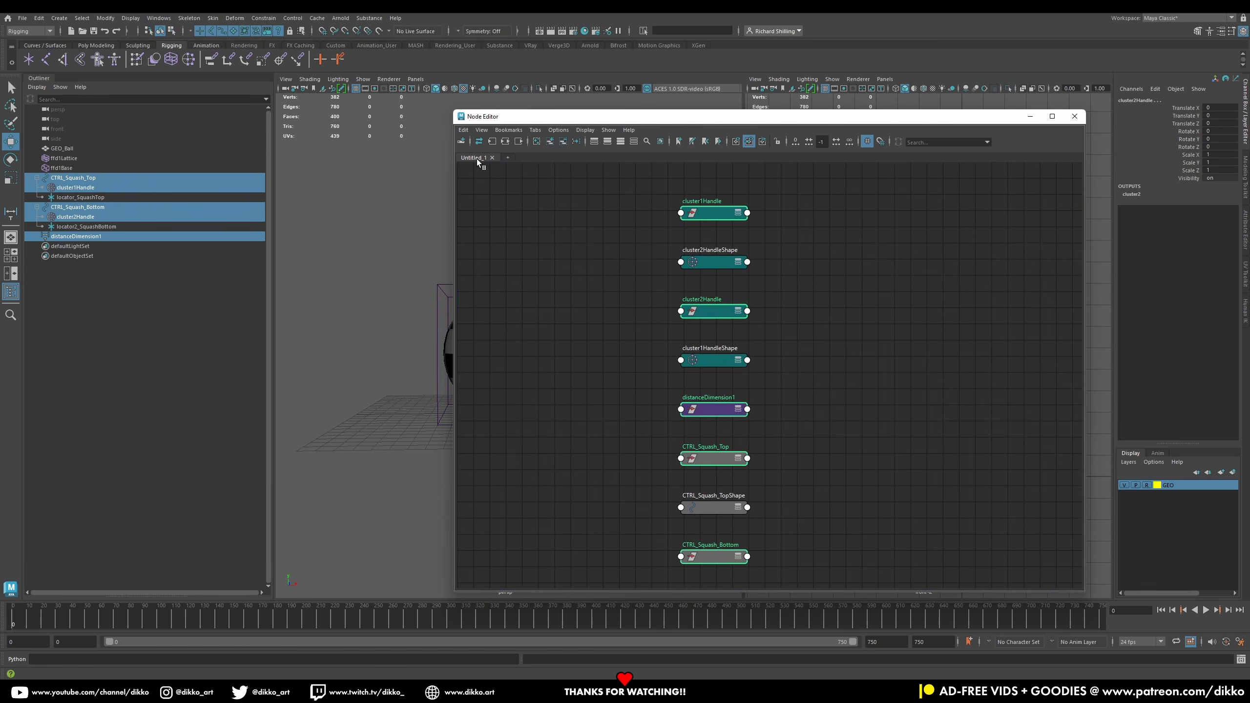
pyautogui.write('SquashStretch')
pyautogui.press('Return')
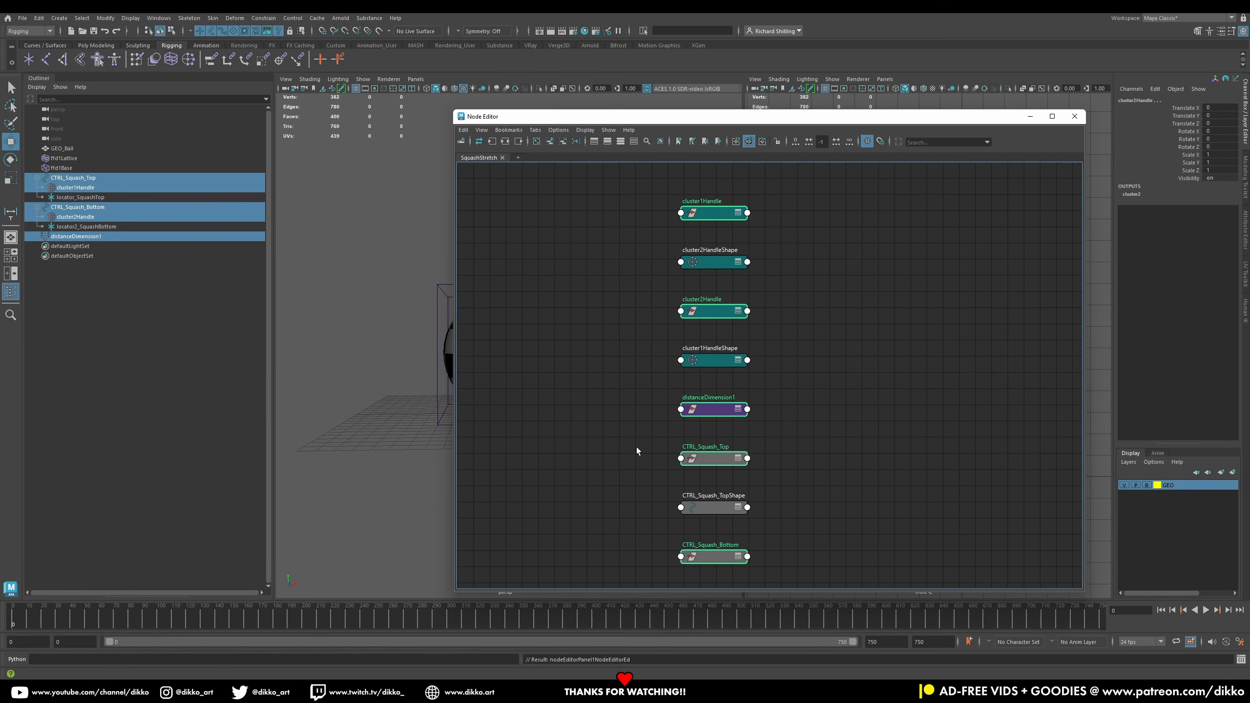
# Step: Move the distanceDimensionShape1 node out of the stacked column of nodes
pyautogui.click(659, 472)
pyautogui.scroll(-2, 678, 465)
pyautogui.keyDown('alt'); pyautogui.moveTo(664, 446); pyautogui.dragTo(647, 407, button='middle'); pyautogui.keyUp('alt')
pyautogui.scroll(2, 650, 408)
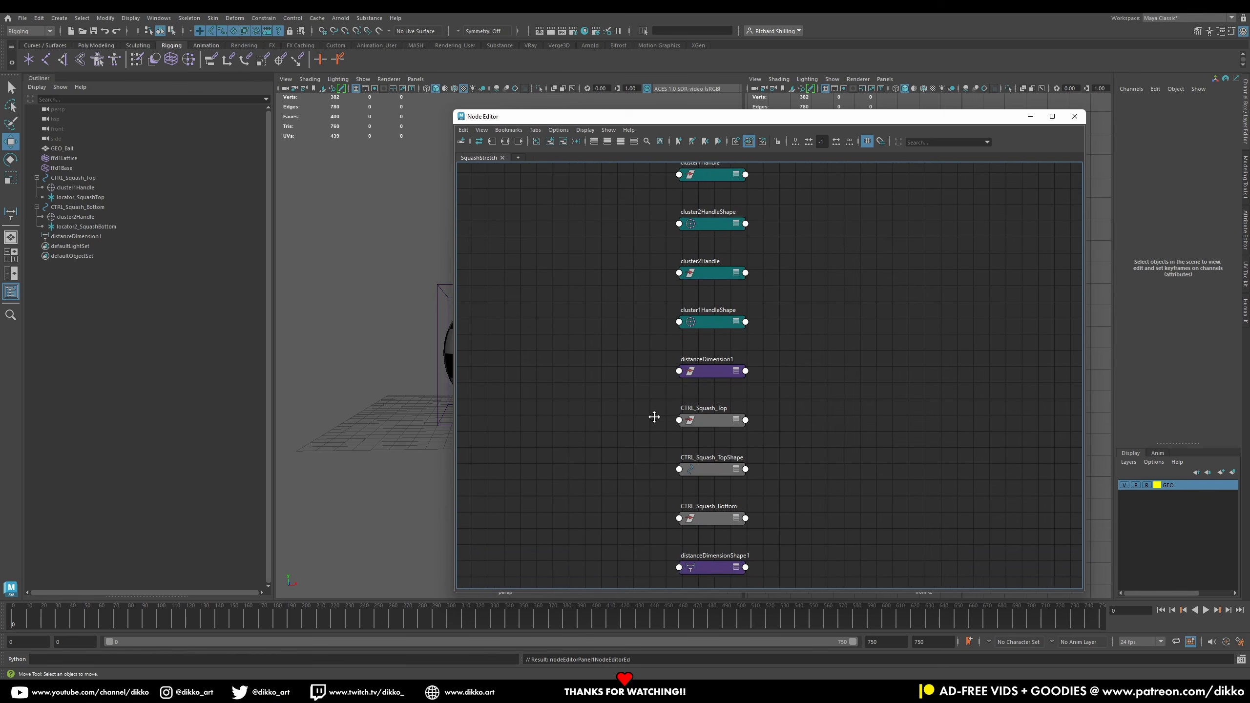
pyautogui.scroll(-2, 698, 335)
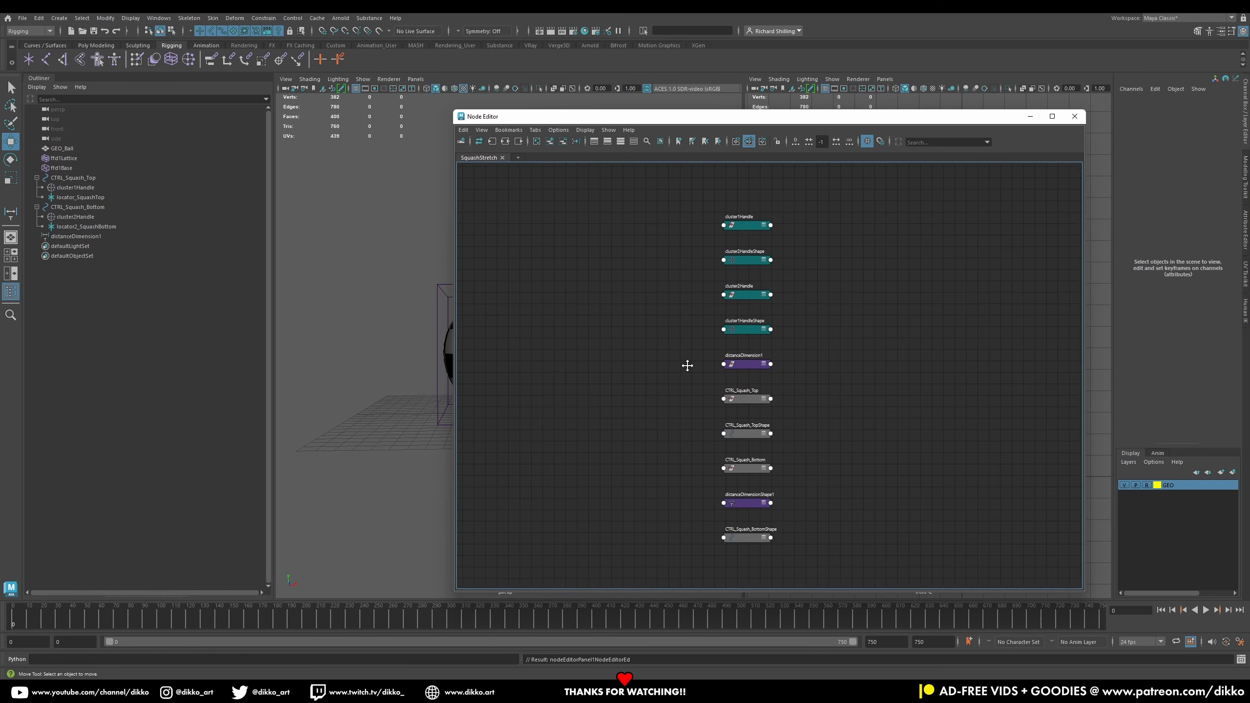
pyautogui.moveTo(749, 502); pyautogui.dragTo(535, 368)
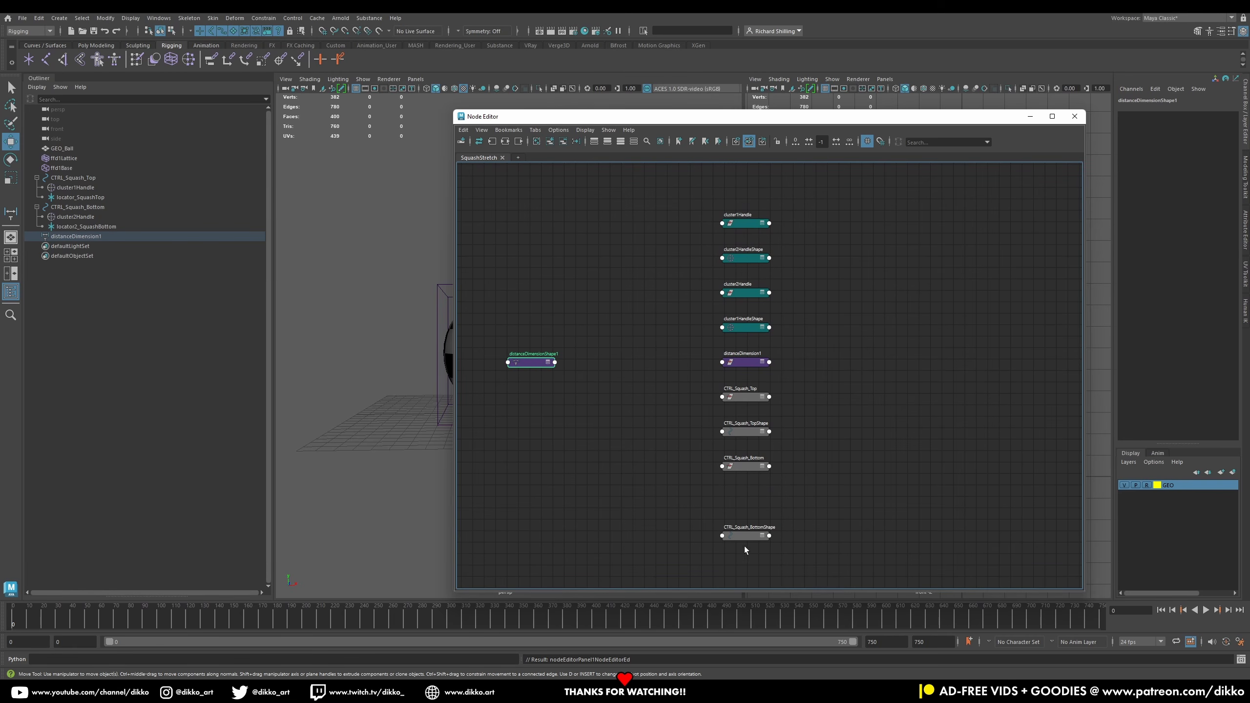
pyautogui.scroll(2, 743, 417)
pyautogui.moveTo(624, 402); pyautogui.dragTo(730, 400, button='middle')
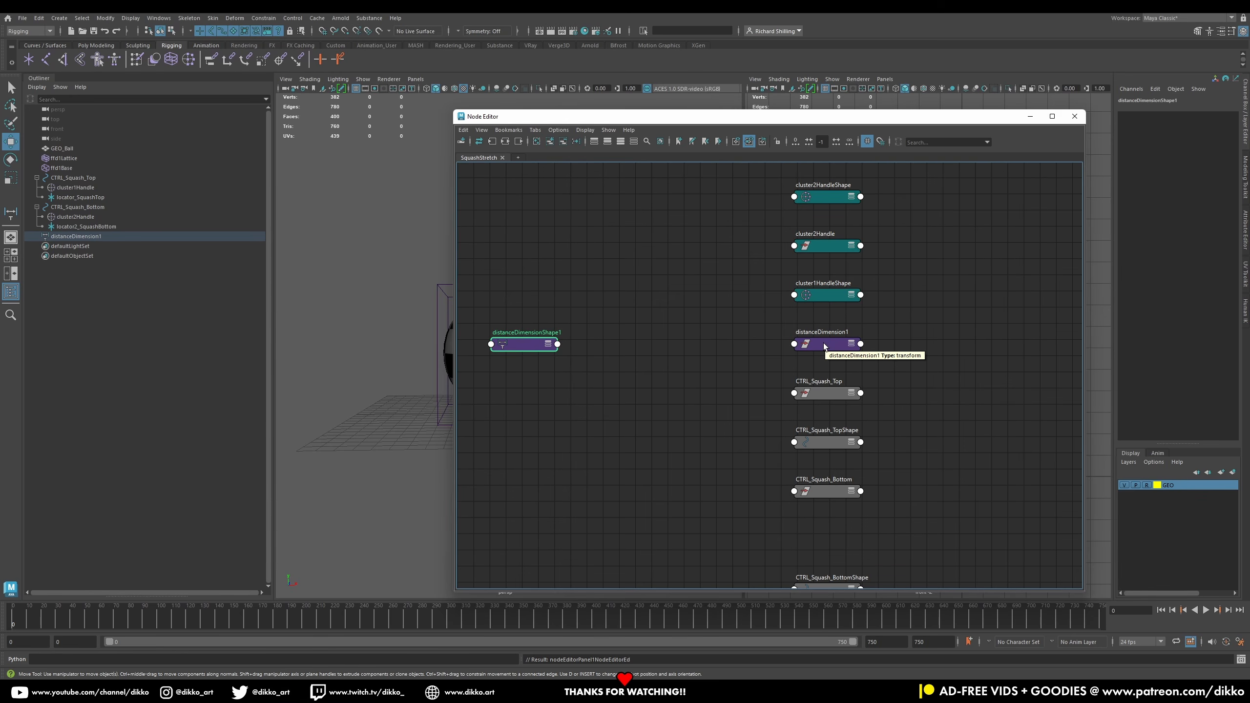
# Step: Graph the input and output connections of the selected nodes
pyautogui.moveTo(824, 344); pyautogui.dragTo(519, 380)
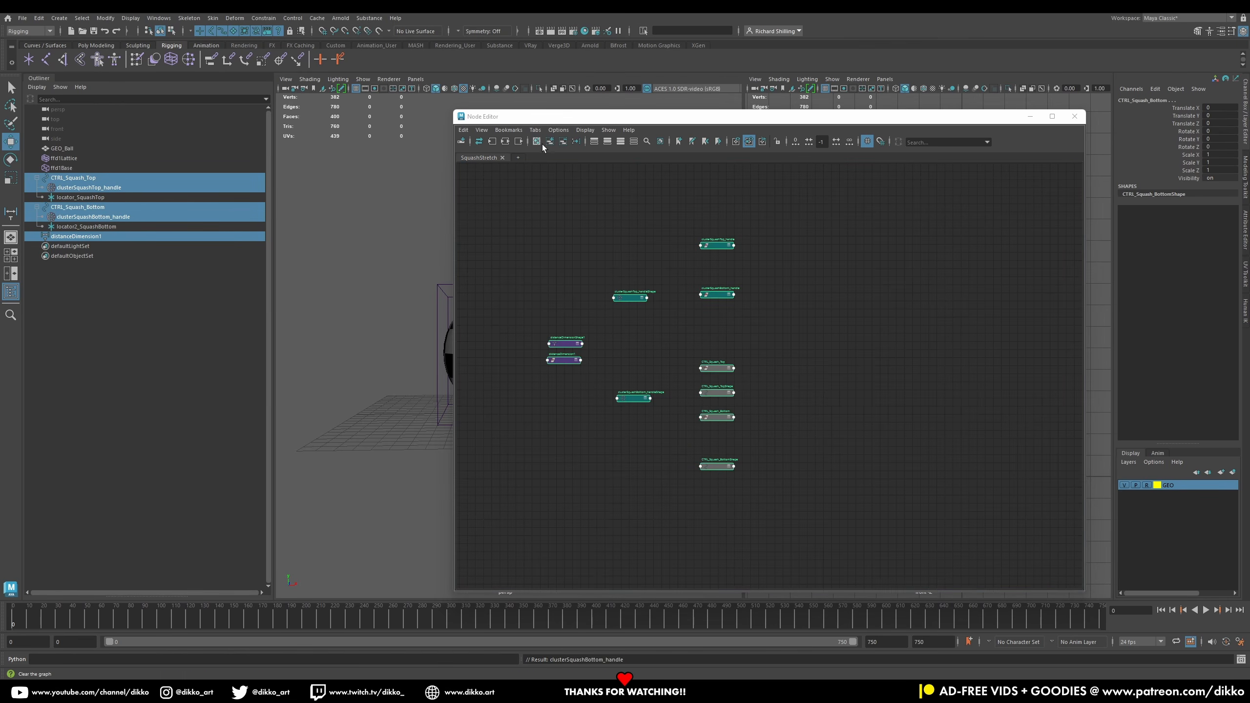
pyautogui.click(506, 142)
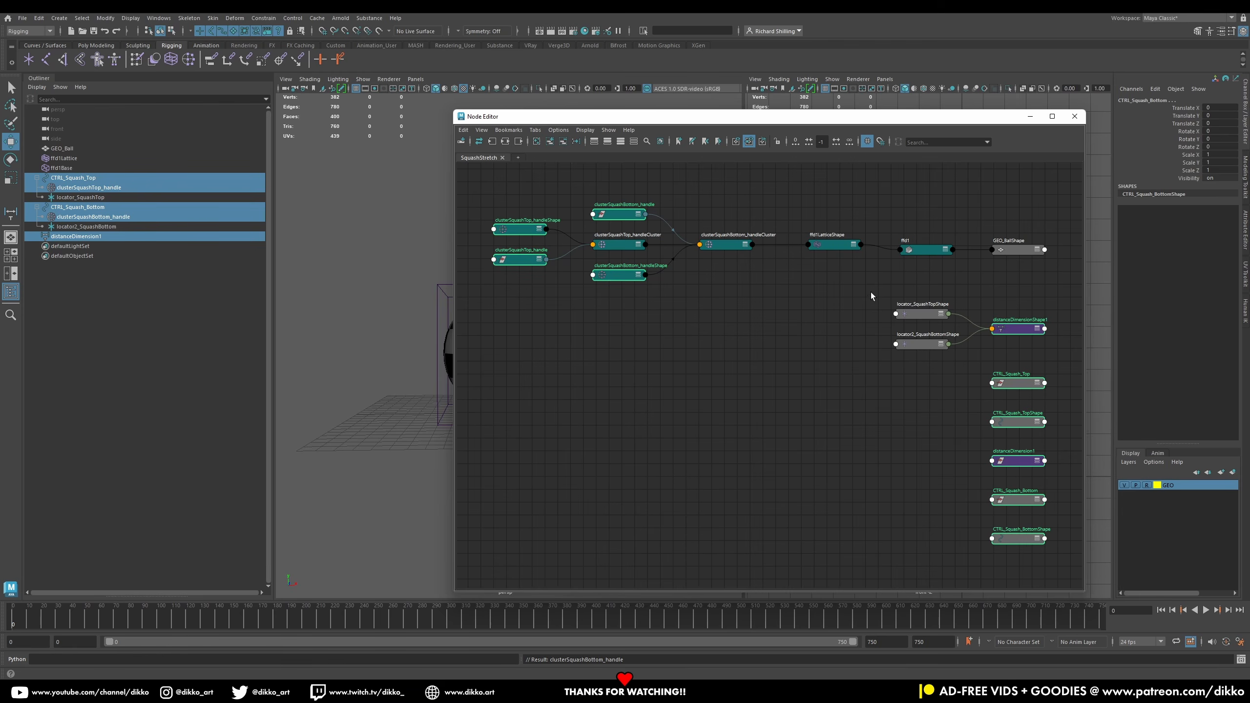
# Step: Move the distance dimension shape and both locator shape nodes together and expand the distance node's attributes
pyautogui.click(1025, 330)
pyautogui.moveTo(1025, 331); pyautogui.dragTo(658, 419)
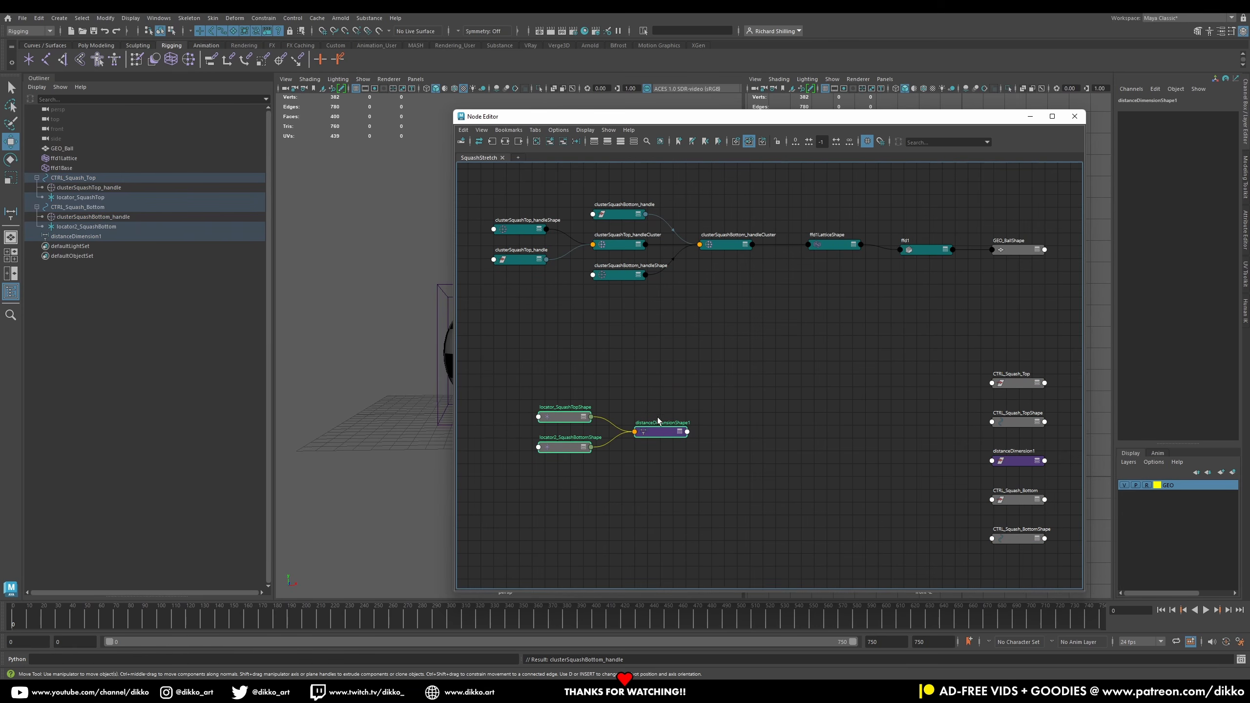
pyautogui.click(680, 431)
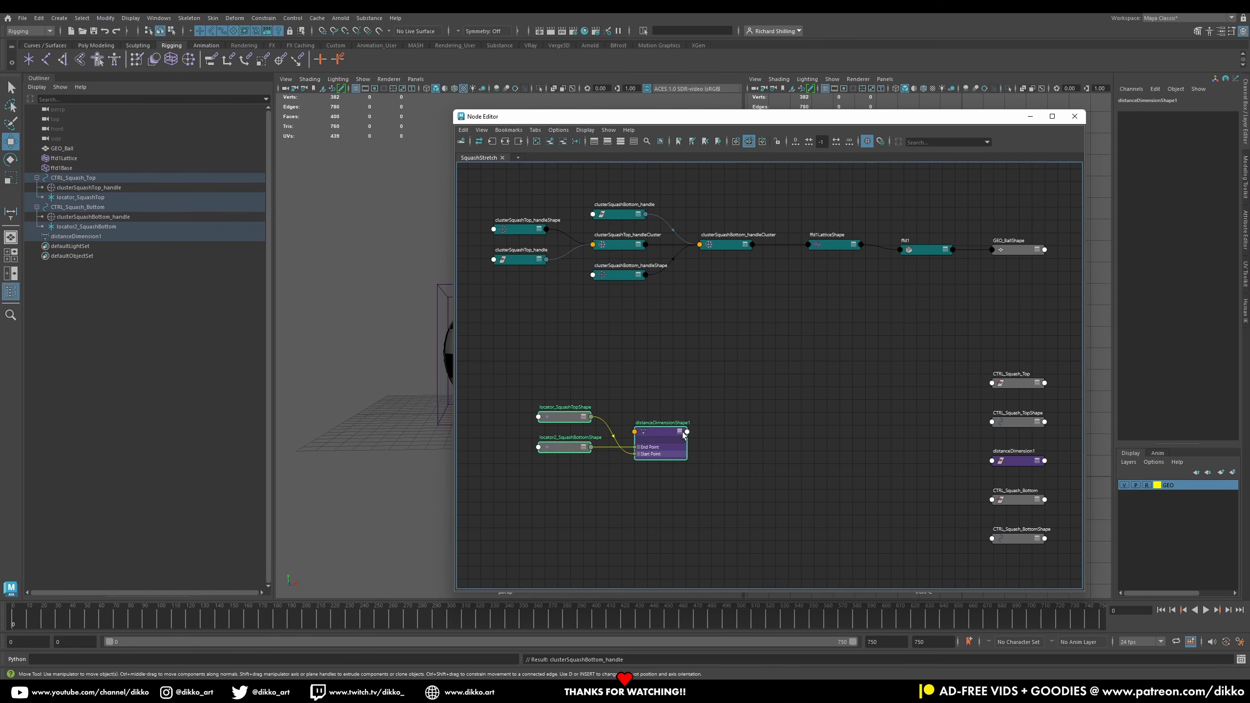
pyautogui.moveTo(558, 420); pyautogui.dragTo(565, 460)
pyautogui.click(566, 413)
pyautogui.click(562, 401)
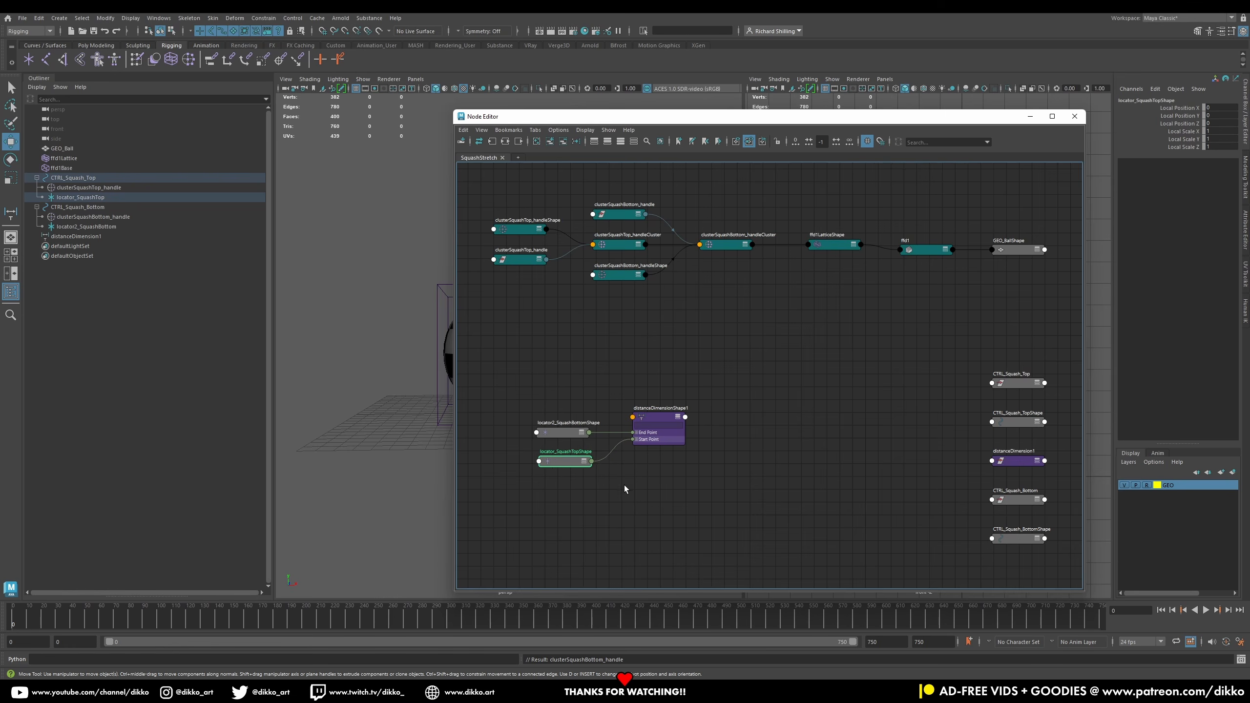
# Step: Arrange the locator shape nodes neatly beside the distance dimension shape node
pyautogui.scroll(2, 624, 484)
pyautogui.moveTo(685, 391); pyautogui.dragTo(697, 390)
pyautogui.moveTo(537, 413); pyautogui.dragTo(565, 382)
pyautogui.moveTo(539, 451); pyautogui.dragTo(561, 442)
pyautogui.moveTo(688, 388)
pyautogui.mouseDown()
pyautogui.moveTo(696, 410)
pyautogui.moveTo(695, 399)
pyautogui.mouseUp()
pyautogui.scroll(-2, 796, 348)
pyautogui.keyDown('alt'); pyautogui.moveTo(795, 348); pyautogui.dragTo(697, 371, button='middle'); pyautogui.keyUp('alt')
pyautogui.moveTo(627, 409); pyautogui.dragTo(620, 408)
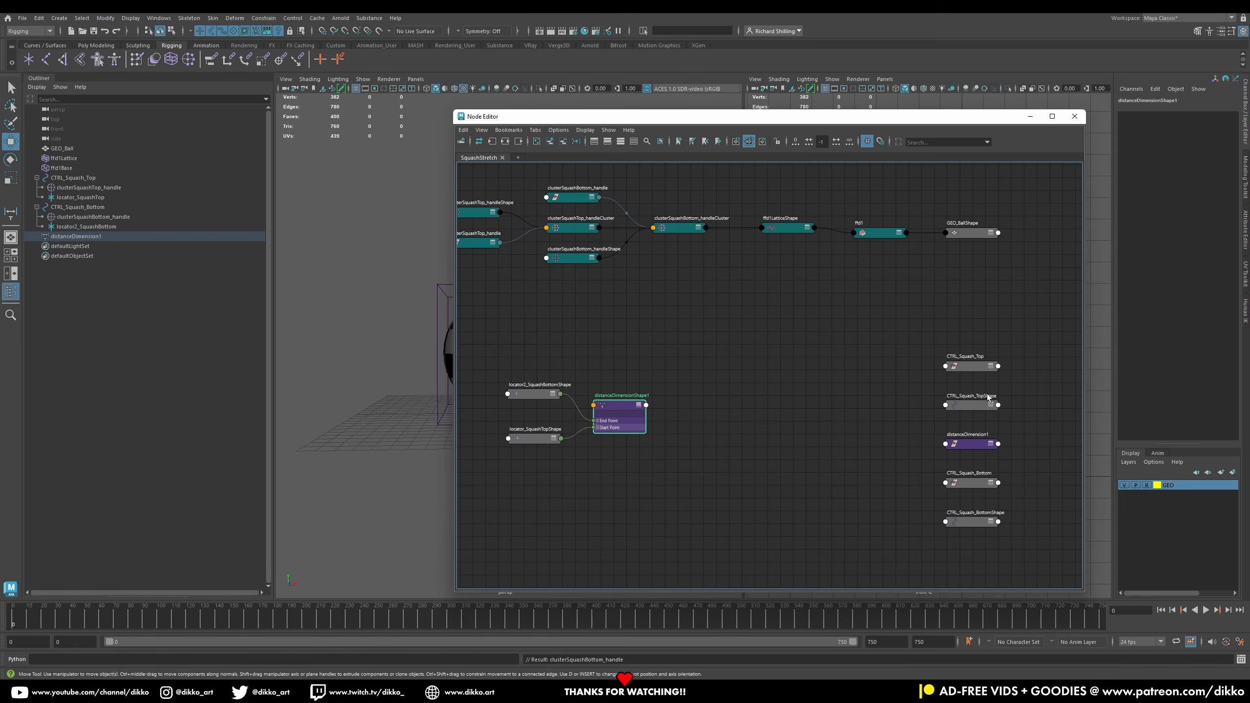
pyautogui.keyDown('alt'); pyautogui.moveTo(899, 411); pyautogui.dragTo(906, 434, button='middle'); pyautogui.keyUp('alt')
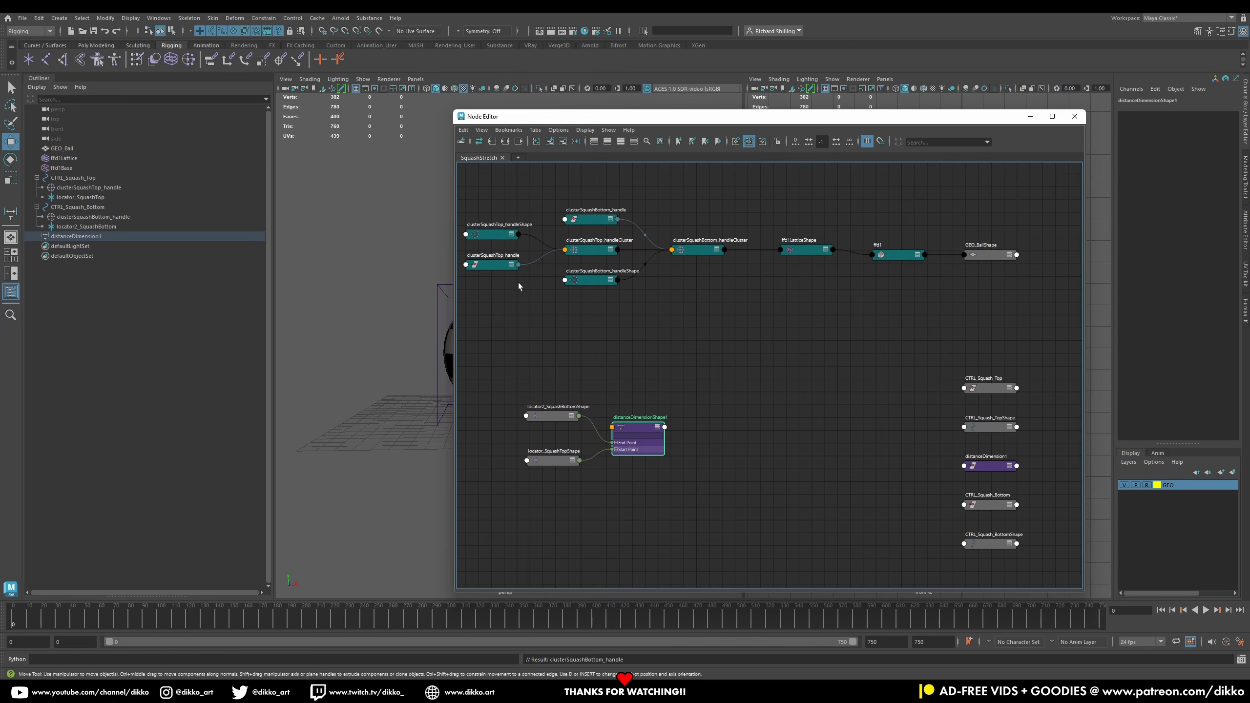
# Step: Move both cluster handle shape nodes down into open space and expand them to show all attributes
pyautogui.click(495, 238)
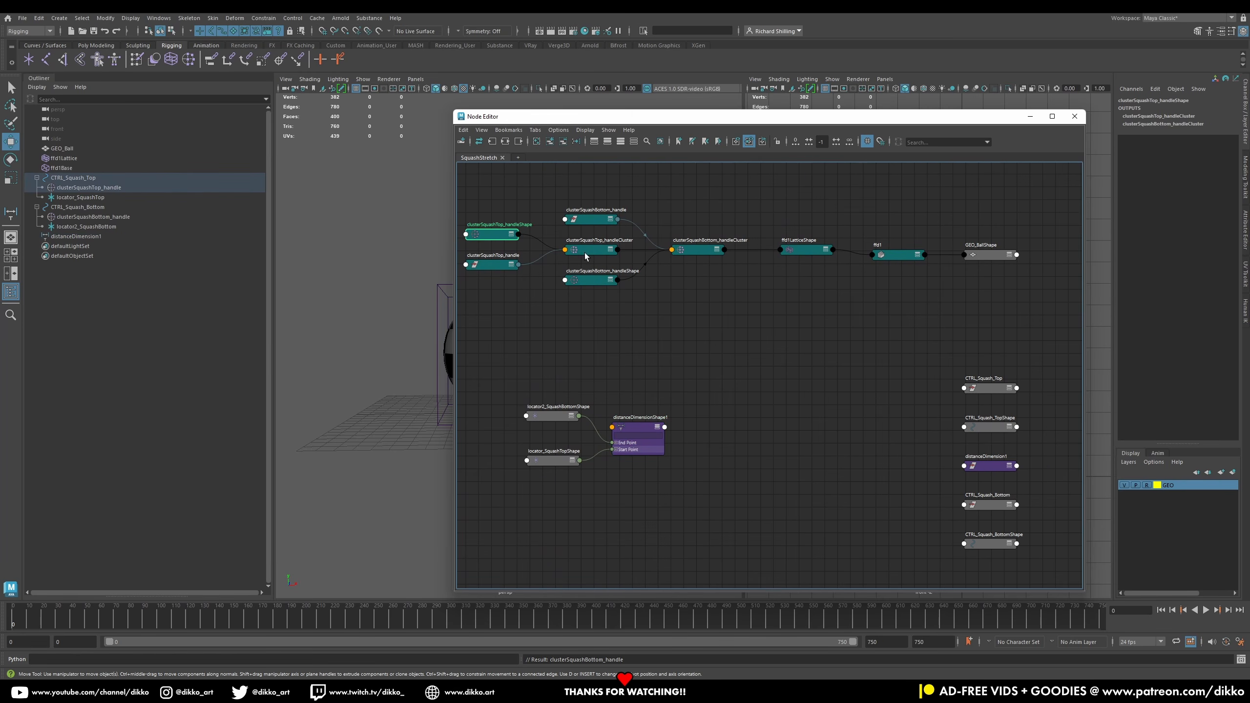
pyautogui.moveTo(595, 282); pyautogui.dragTo(785, 390)
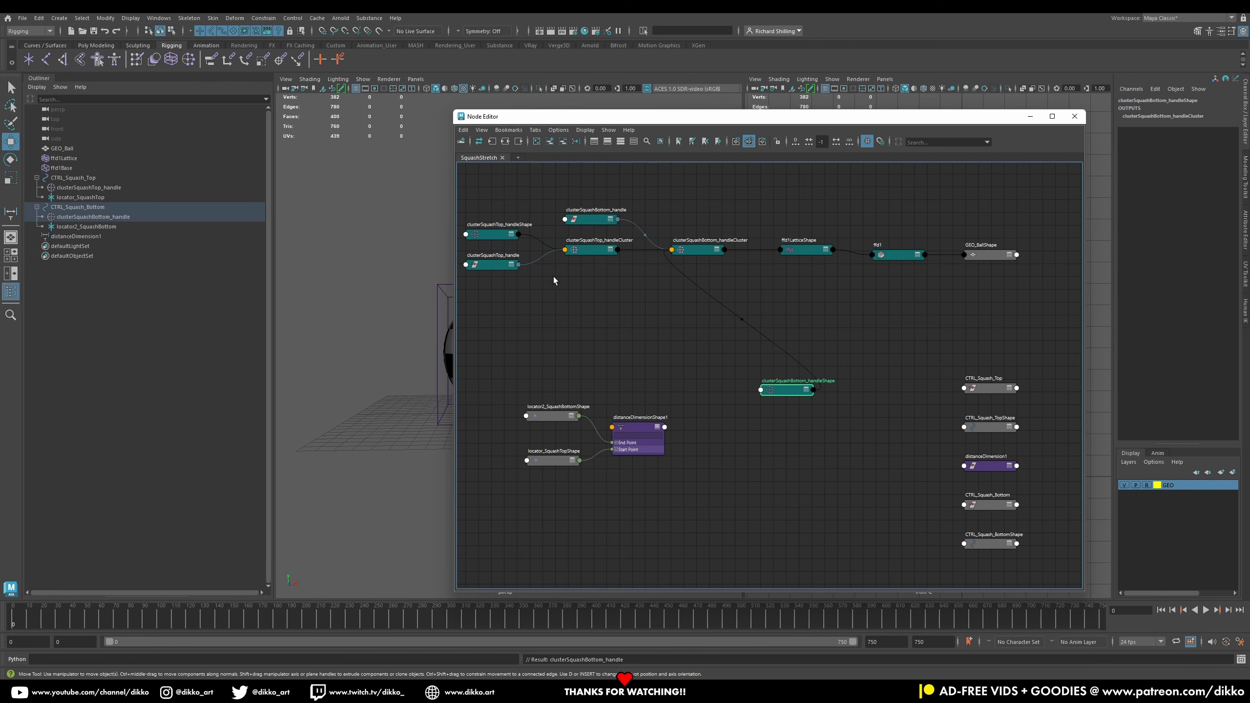
pyautogui.moveTo(495, 237); pyautogui.dragTo(774, 486)
pyautogui.moveTo(782, 392); pyautogui.dragTo(763, 338)
pyautogui.click(782, 376)
pyautogui.click(782, 375)
pyautogui.click(772, 485)
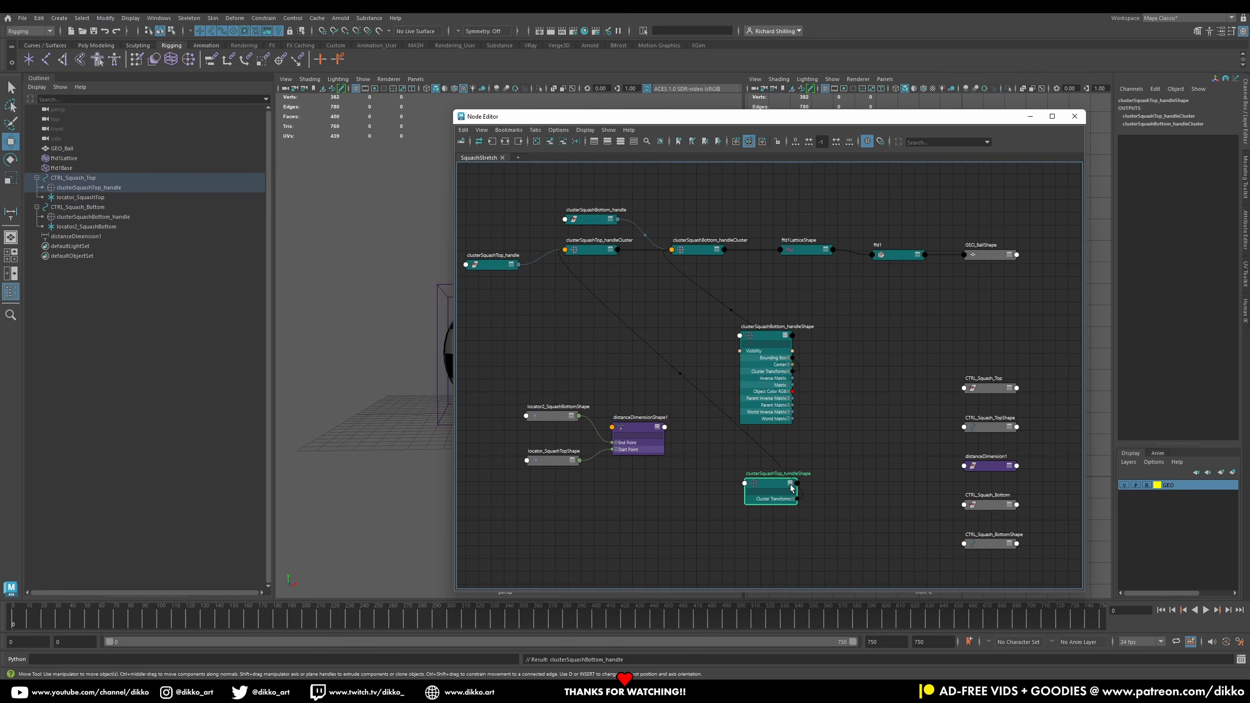
pyautogui.press('3')
pyautogui.moveTo(760, 337)
pyautogui.mouseDown()
pyautogui.moveTo(699, 453)
pyautogui.moveTo(694, 506)
pyautogui.moveTo(758, 502)
pyautogui.moveTo(758, 361)
pyautogui.mouseUp()
pyautogui.moveTo(700, 513); pyautogui.dragTo(771, 475)
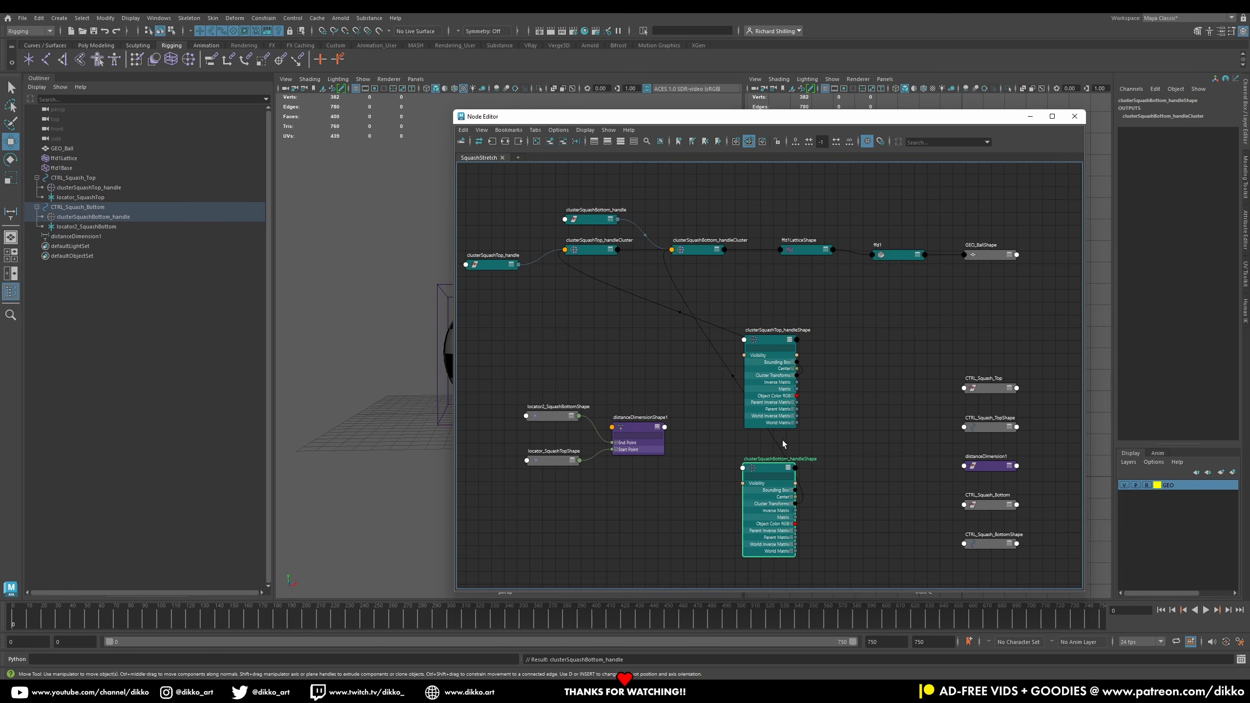
# Step: Save the scene and move the Node Editor window lower
pyautogui.hotkey('ctrl', 's')
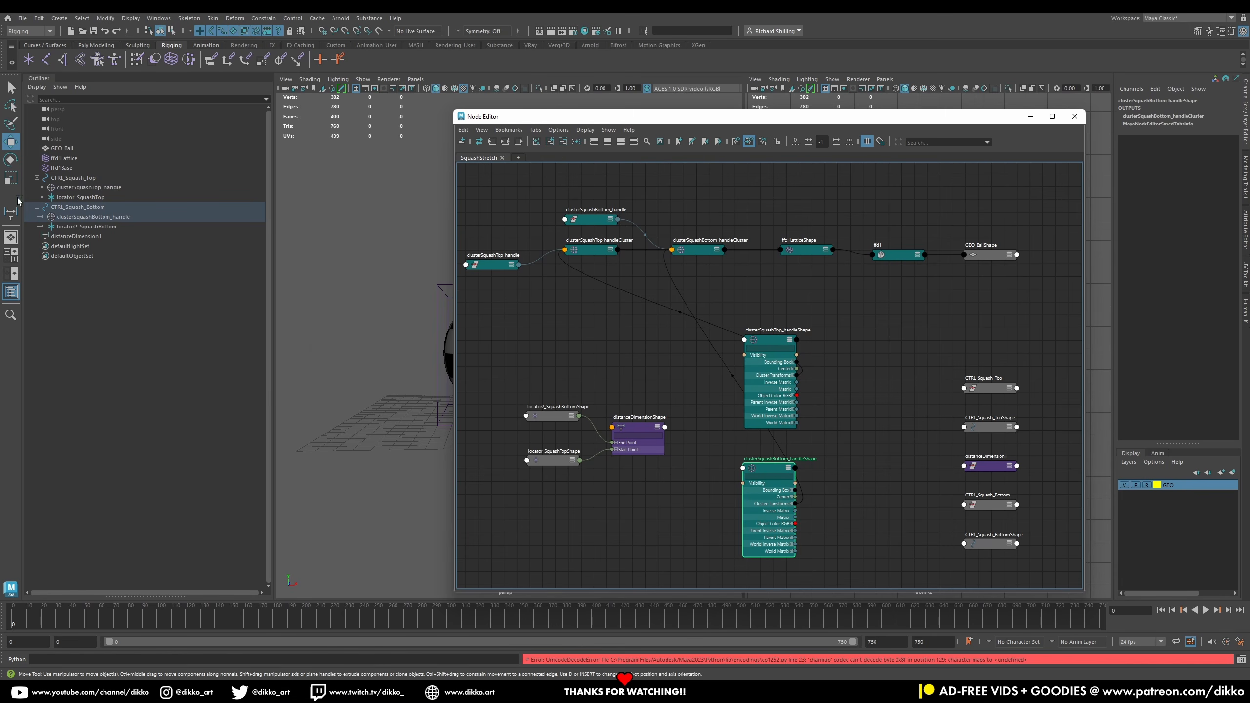
pyautogui.moveTo(592, 118); pyautogui.dragTo(372, 399)
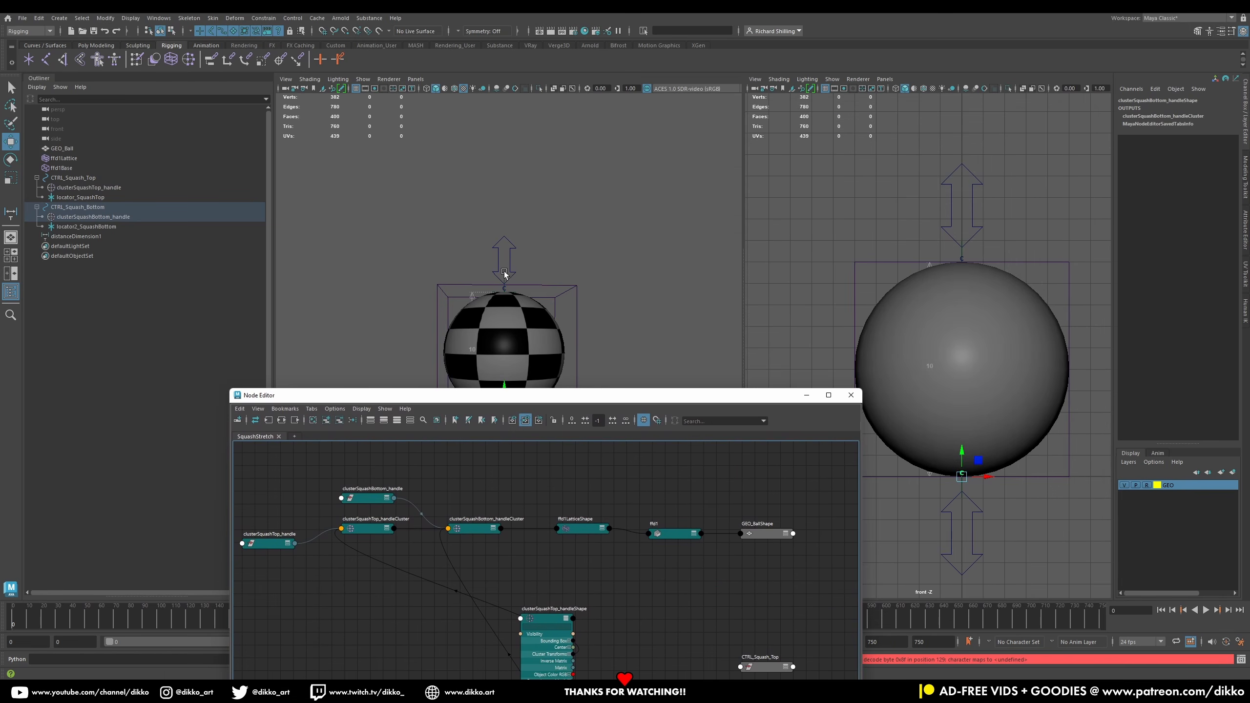
# Step: Examine the top control and locator closely at the top of the ball in the perspective view
pyautogui.click(513, 270)
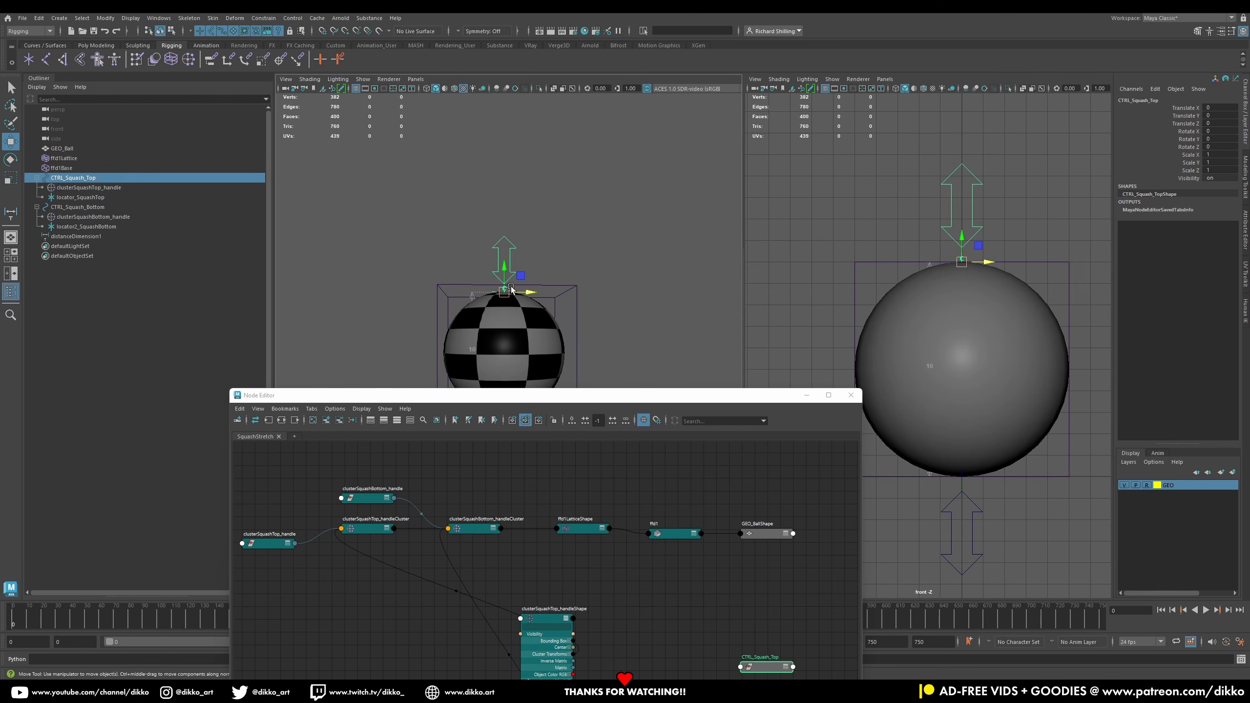
pyautogui.click(534, 268)
pyautogui.click(504, 290)
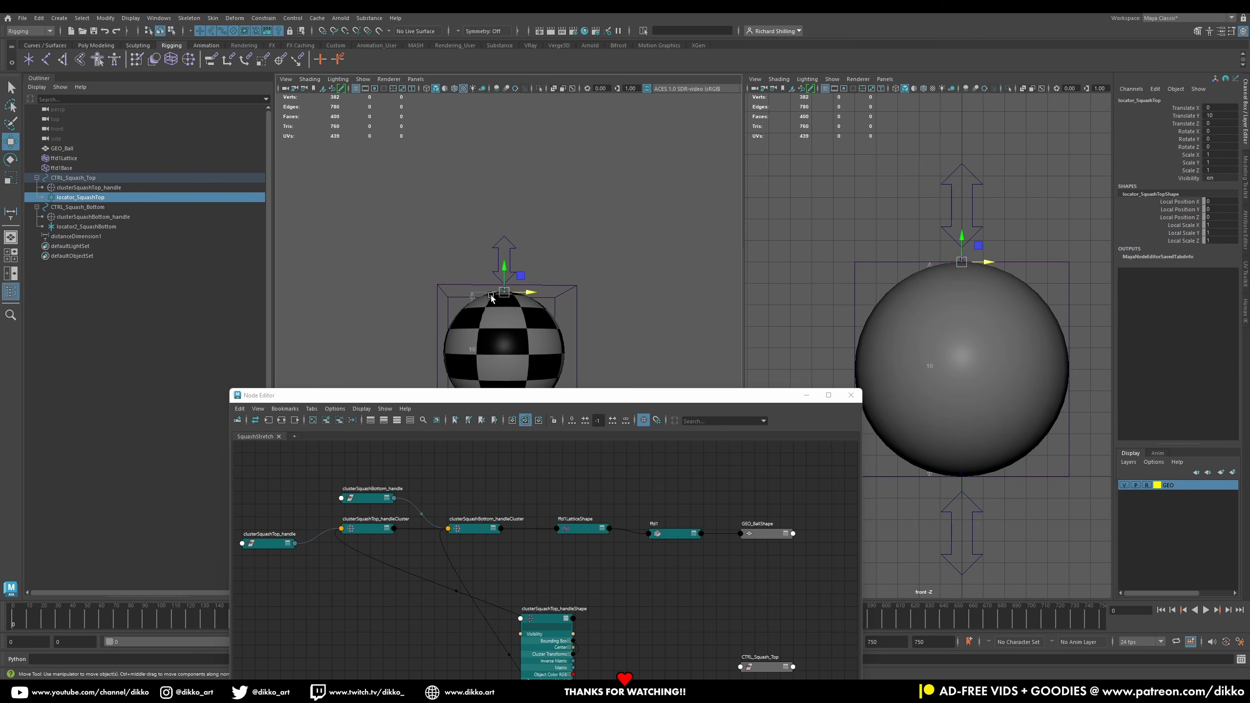
pyautogui.keyDown('alt'); pyautogui.moveTo(433, 230); pyautogui.dragTo(461, 278, button='right'); pyautogui.keyUp('alt')
pyautogui.keyDown('alt'); pyautogui.moveTo(529, 247); pyautogui.dragTo(560, 217); pyautogui.keyUp('alt')
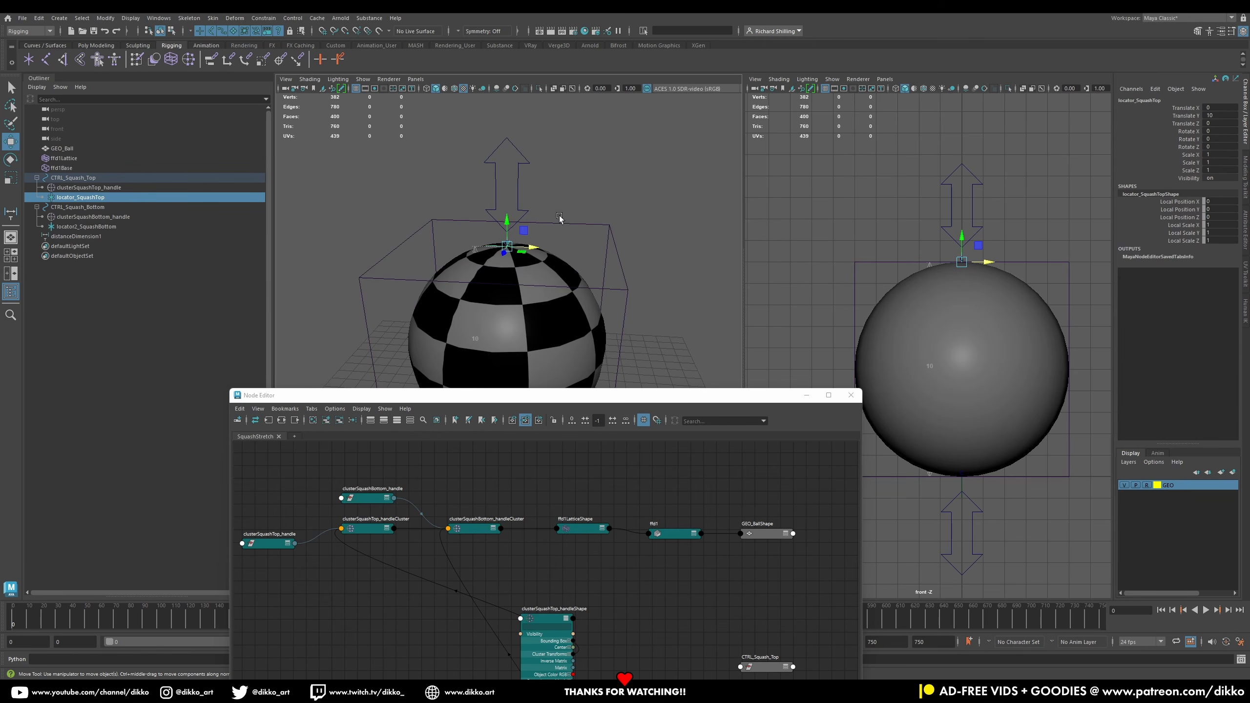
pyautogui.keyDown('alt'); pyautogui.moveTo(559, 217); pyautogui.dragTo(587, 190, button='right'); pyautogui.keyUp('alt')
pyautogui.click(595, 170)
pyautogui.click(506, 203)
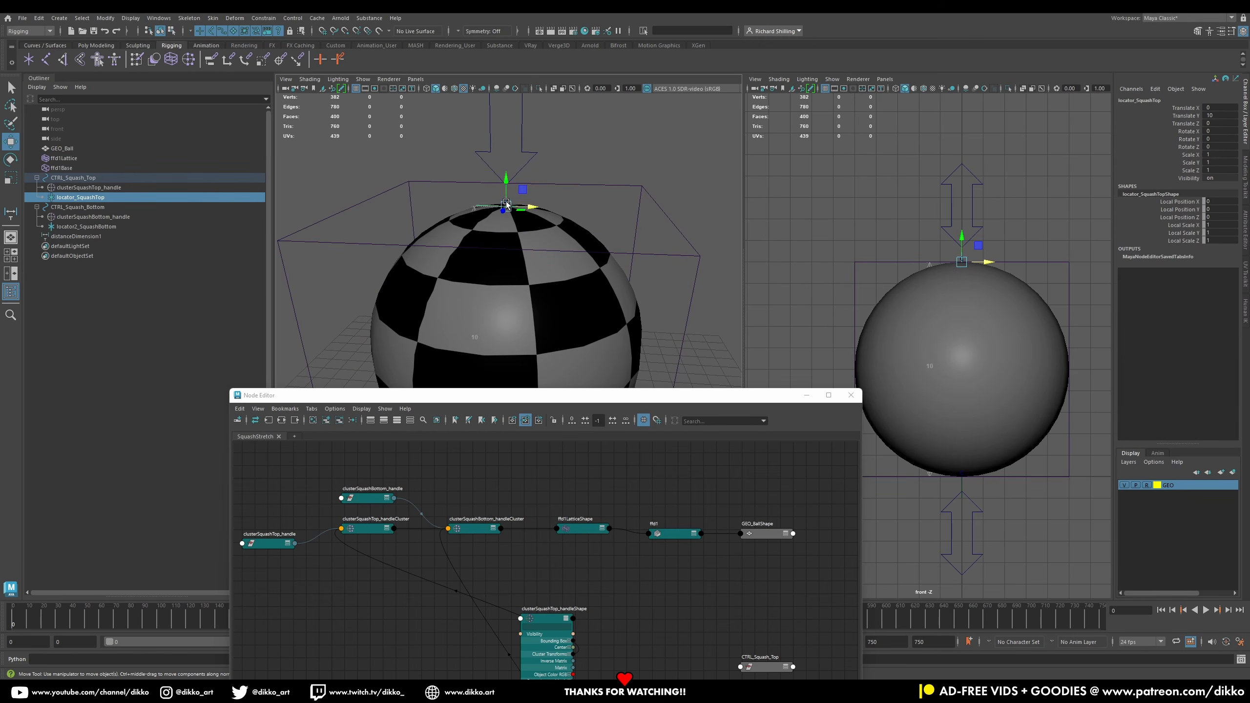
# Step: Test-scale the top cluster handle to check the ball's deformation, undoing the scale
pyautogui.click(97, 188)
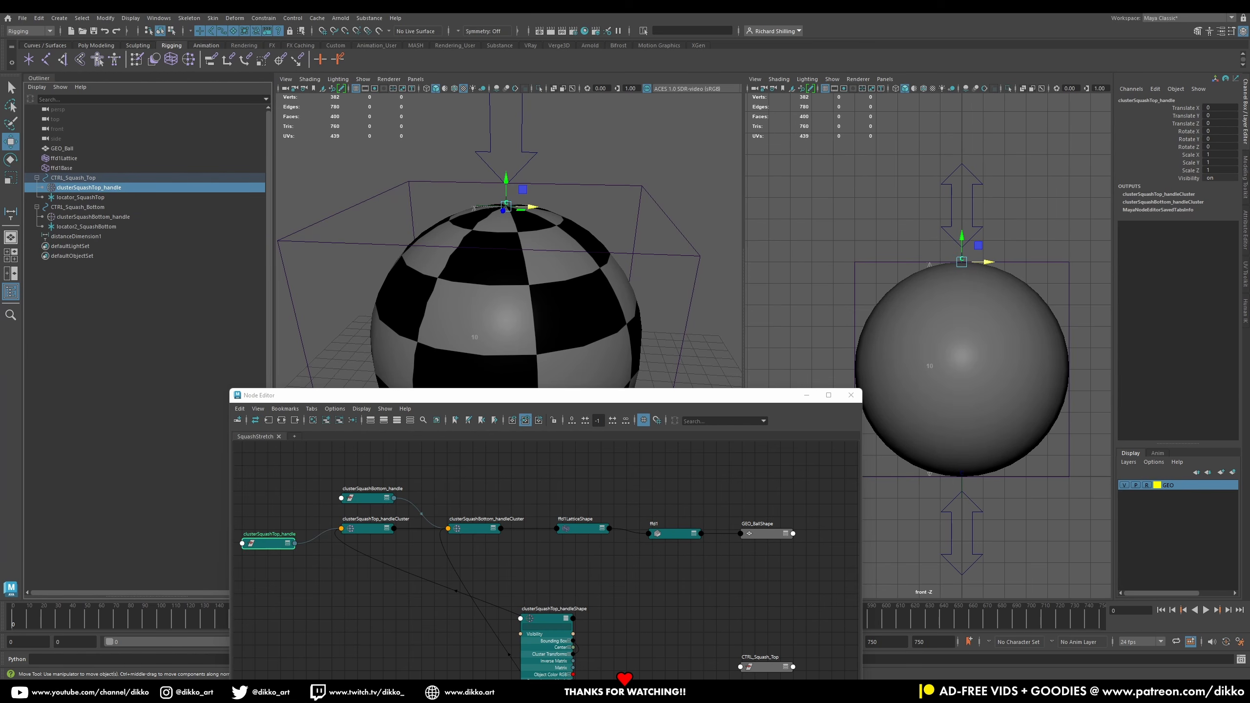
pyautogui.click(11, 177)
pyautogui.moveTo(506, 206); pyautogui.dragTo(521, 212)
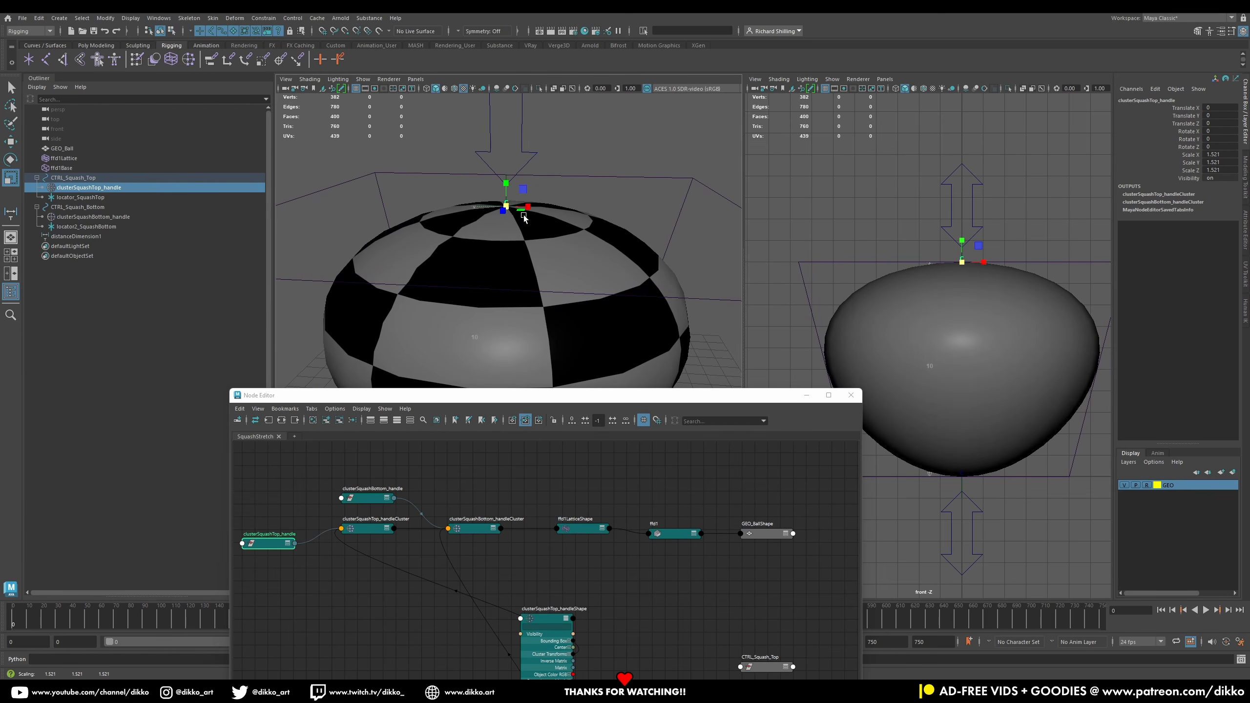
pyautogui.hotkey('ctrl', 'z')
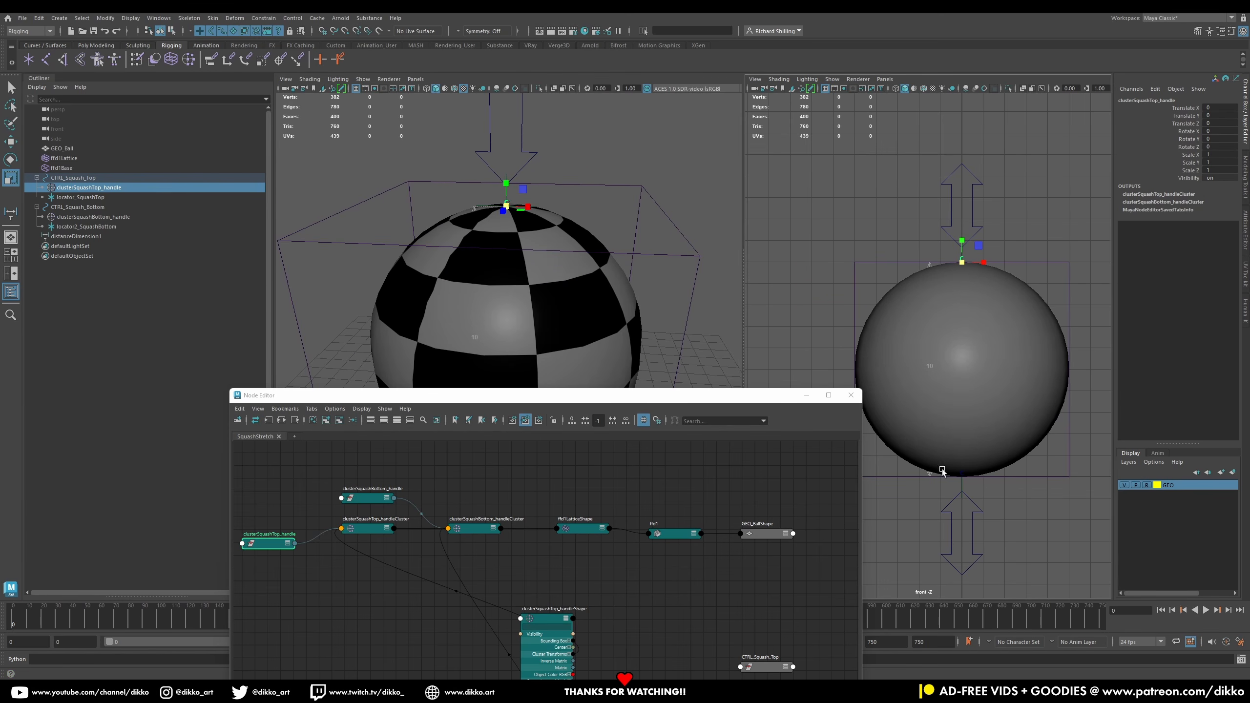
# Step: Review the top cluster handle's transform and shape attributes in the Attribute Editor
pyautogui.click(1246, 220)
pyautogui.click(1129, 101)
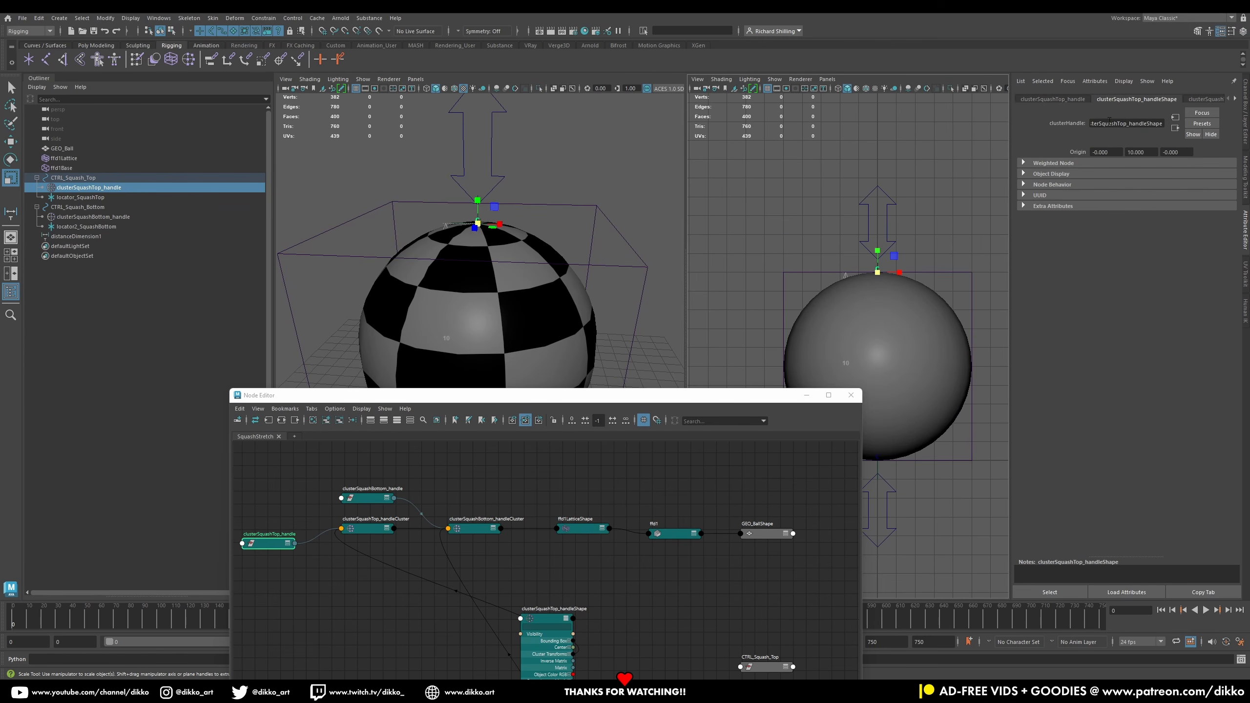
pyautogui.click(1051, 100)
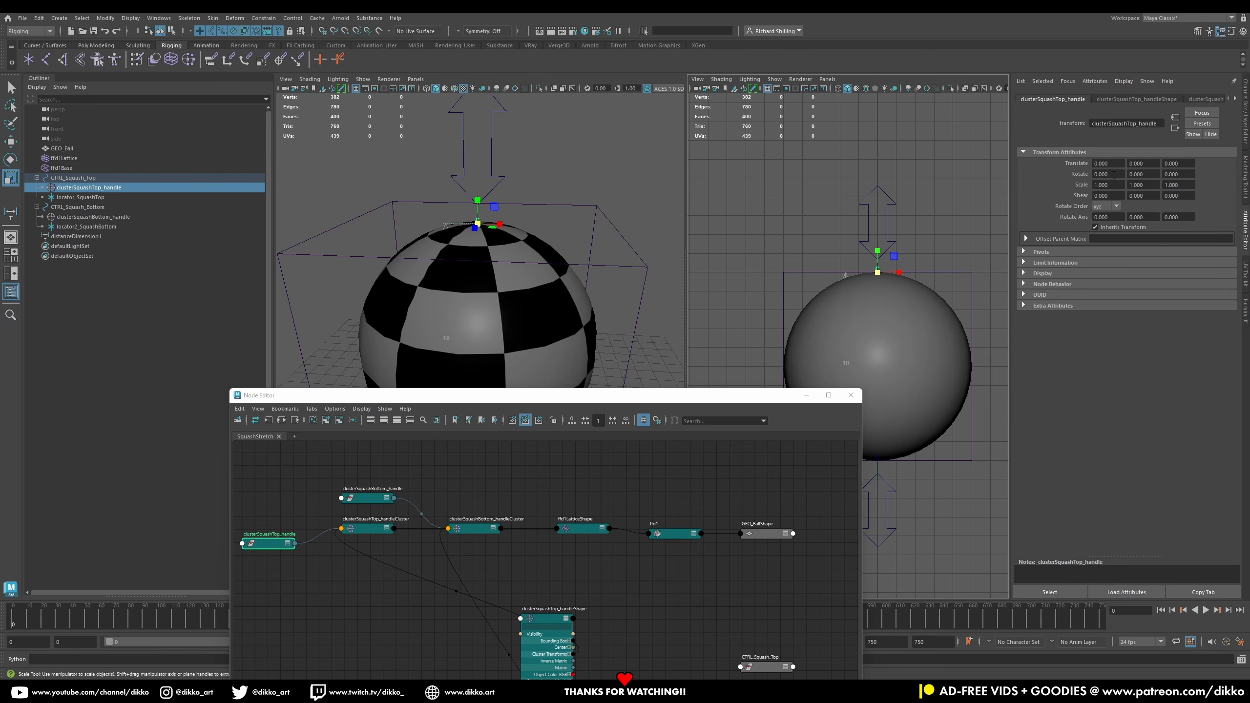
pyautogui.click(1136, 100)
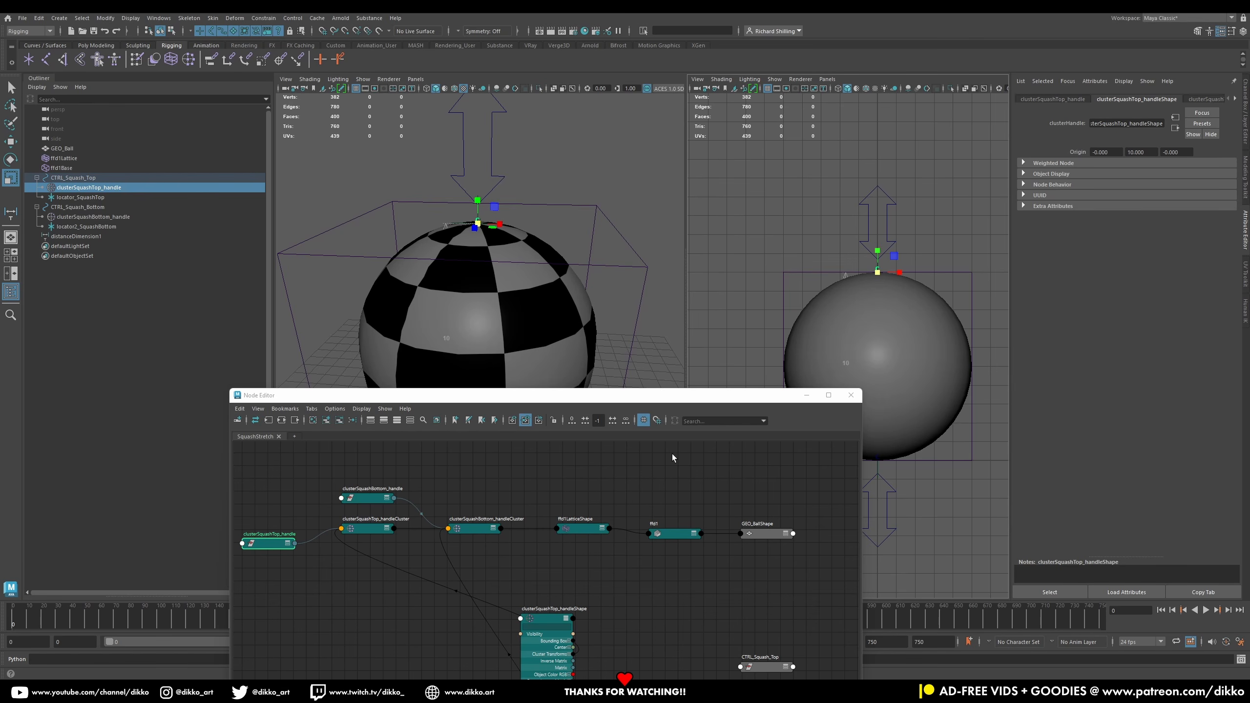
# Step: Move the Node Editor window up, enlarge it, and frame the rig nodes in the graph
pyautogui.moveTo(539, 398); pyautogui.dragTo(567, 121)
pyautogui.moveTo(389, 226); pyautogui.dragTo(461, 379)
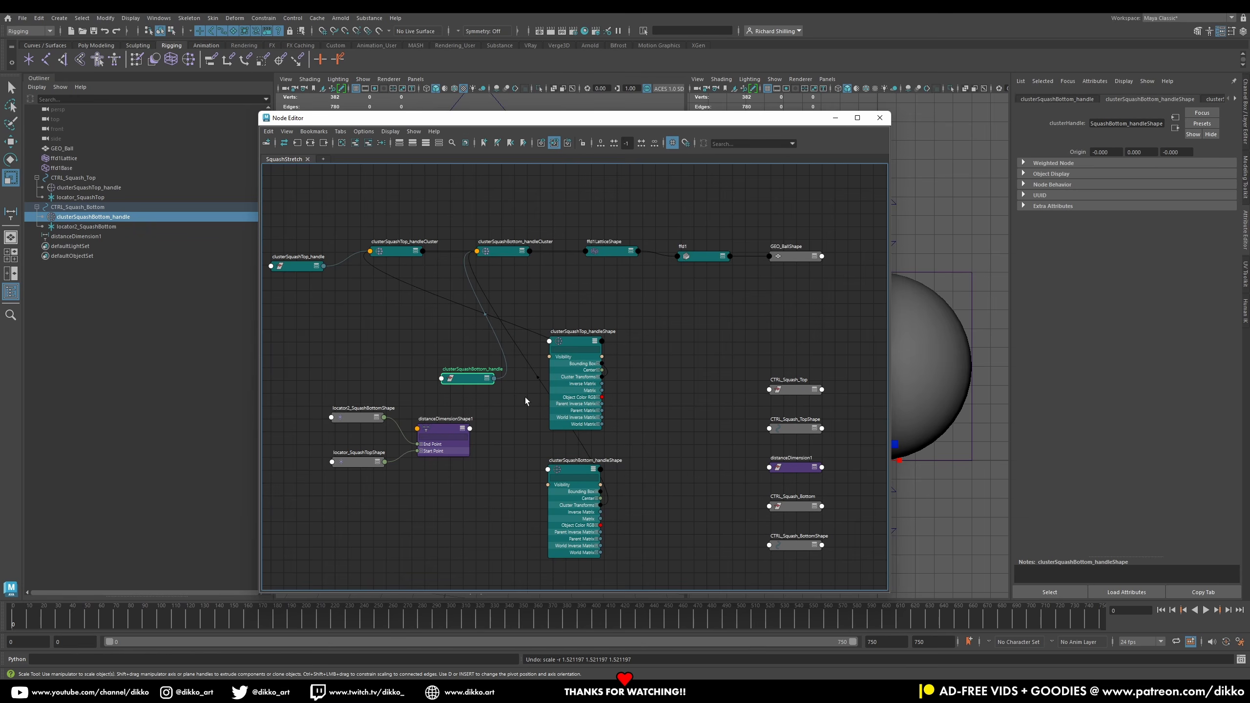
pyautogui.keyDown('alt'); pyautogui.moveTo(495, 519); pyautogui.dragTo(486, 469, button='middle'); pyautogui.keyUp('alt')
pyautogui.scroll(-2, 519, 376)
pyautogui.scroll(1, 520, 376)
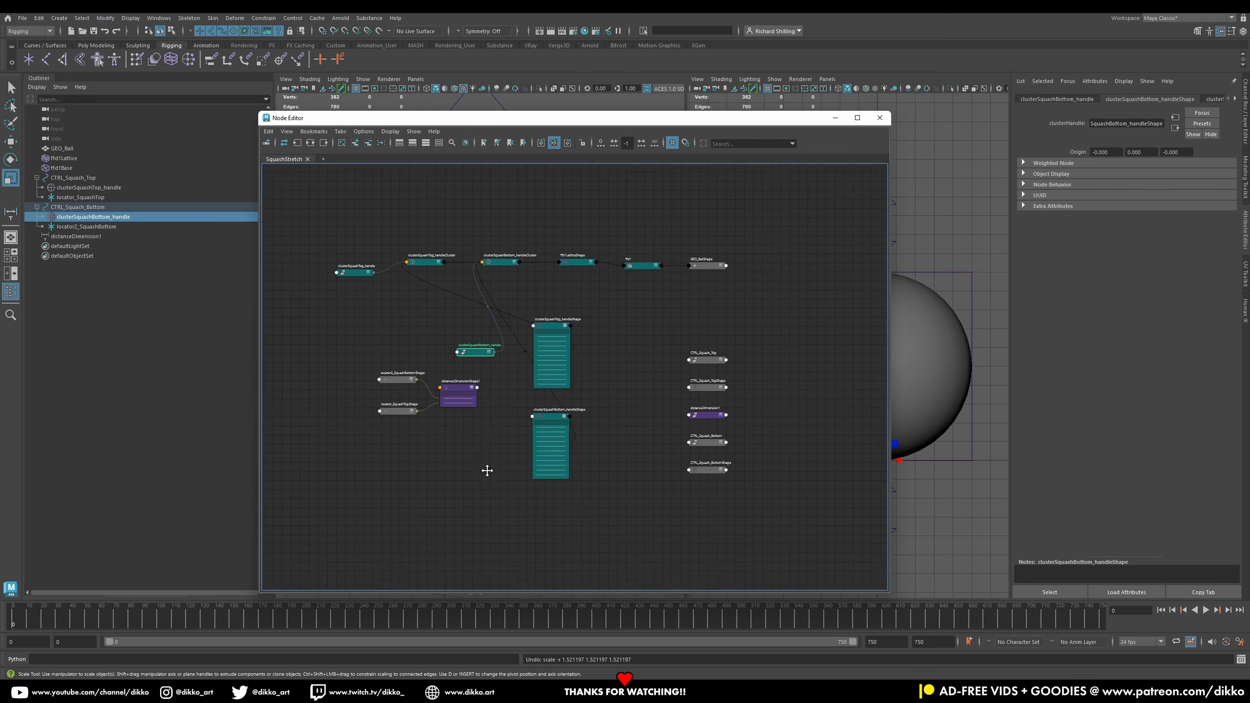
pyautogui.scroll(1, 486, 463)
pyautogui.moveTo(458, 315); pyautogui.dragTo(387, 211)
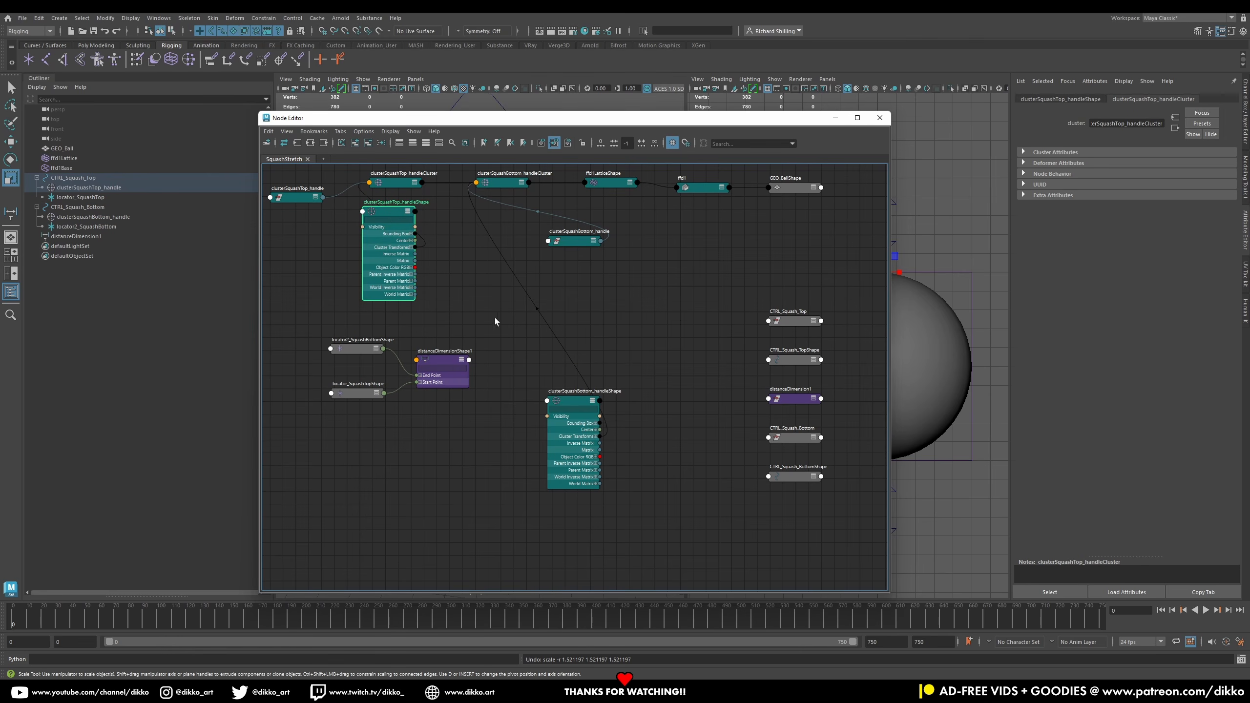
# Step: Rearrange the cluster handle nodes and expand the clusterSquashBottom_handle node to show its attributes
pyautogui.moveTo(572, 403); pyautogui.dragTo(472, 215)
pyautogui.moveTo(295, 198); pyautogui.dragTo(546, 335)
pyautogui.moveTo(578, 243); pyautogui.dragTo(532, 475)
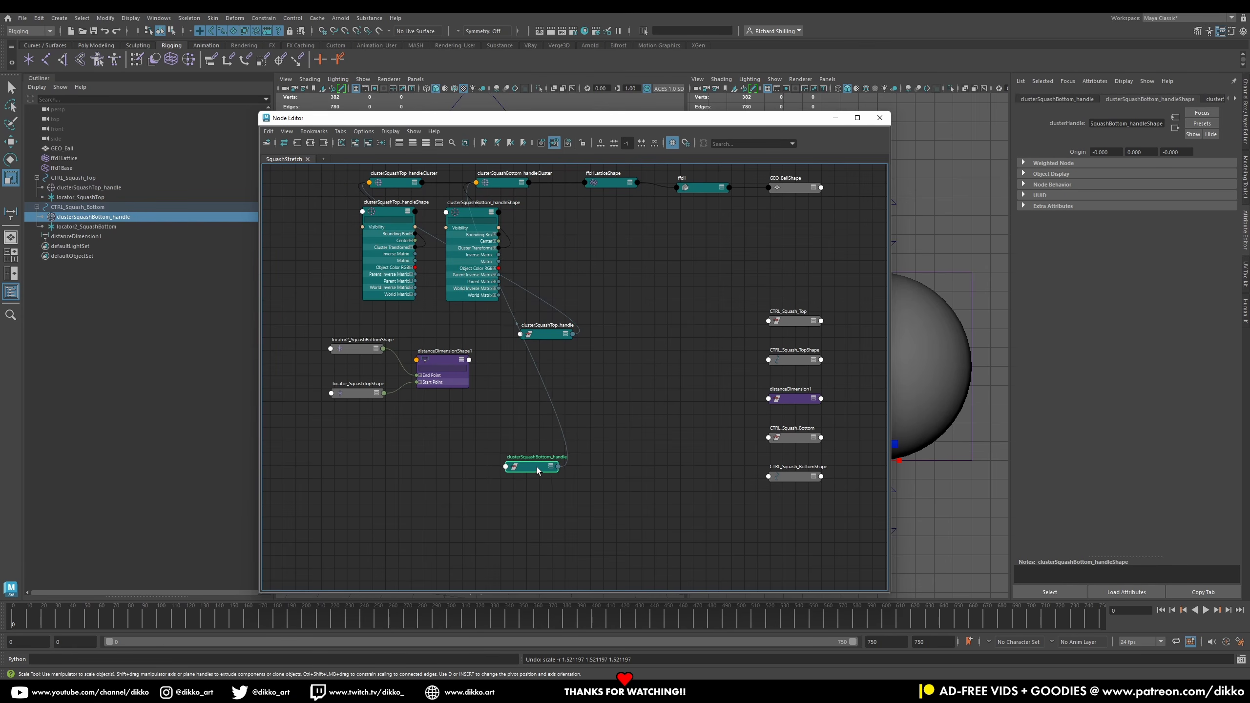
pyautogui.click(552, 467)
pyautogui.click(552, 467)
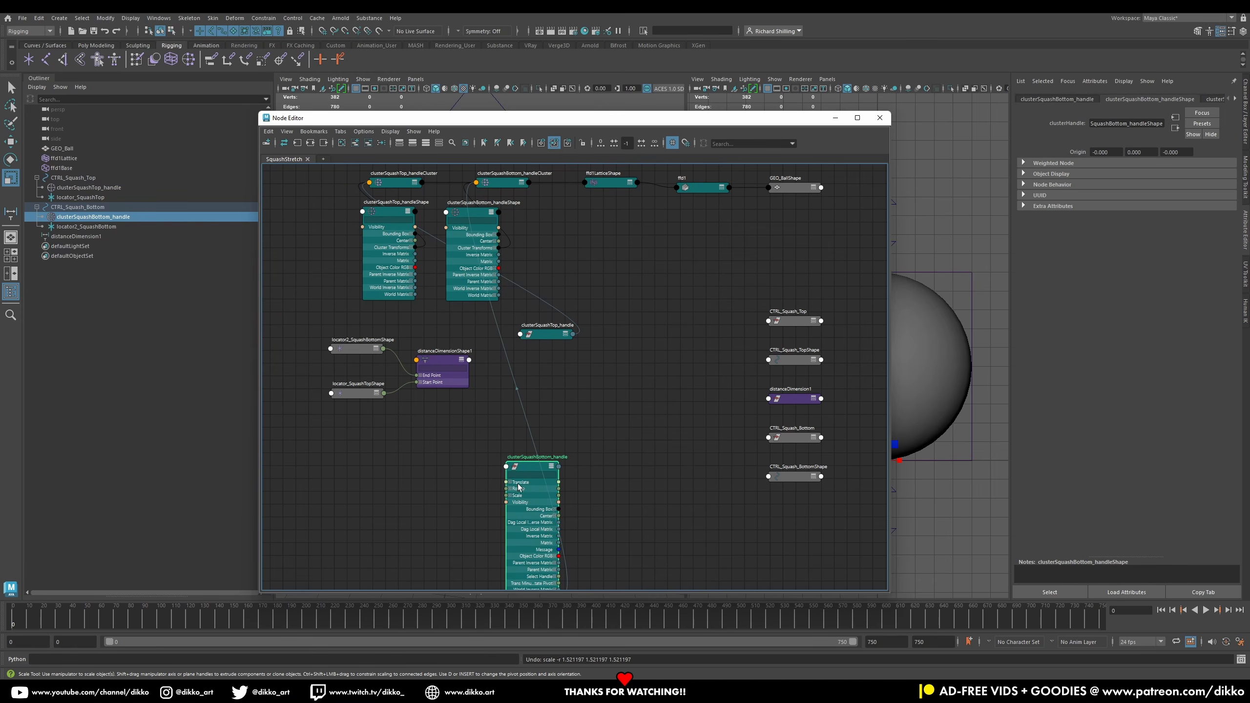
# Step: Expand the clusterSquashTop_handle node and arrange it above the bottom cluster handle
pyautogui.scroll(3, 499, 495)
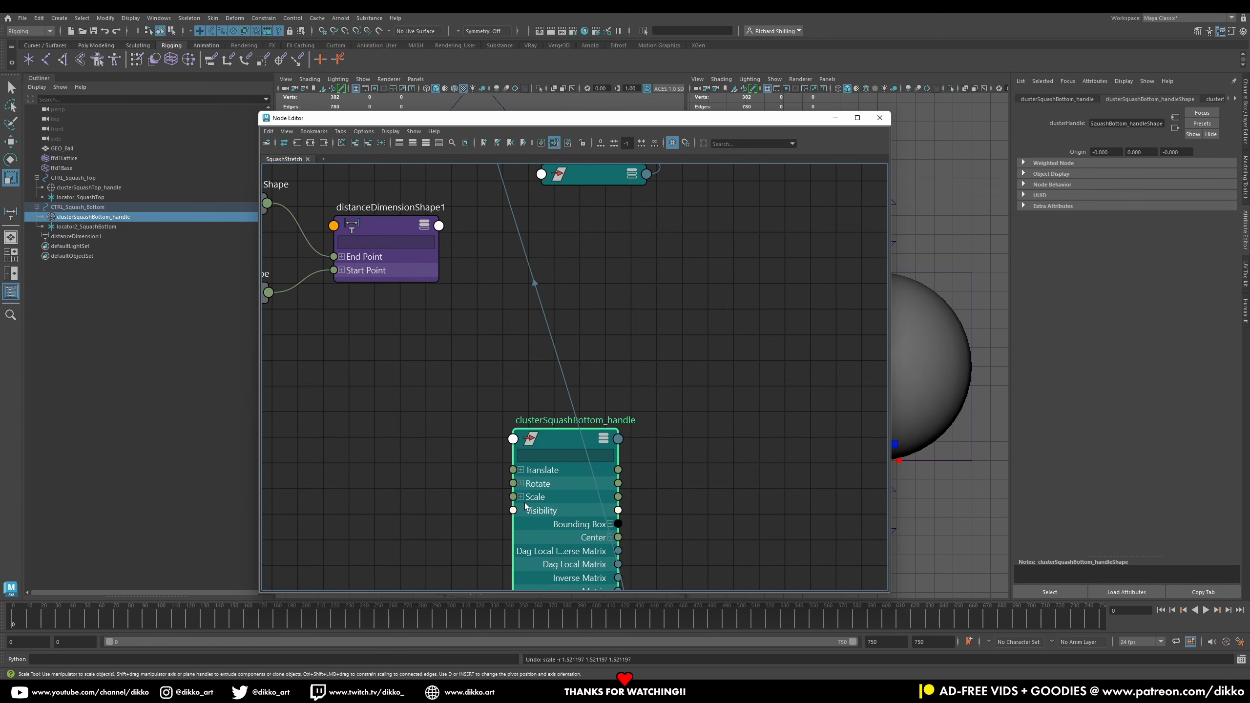
pyautogui.moveTo(562, 440); pyautogui.dragTo(576, 383)
pyautogui.scroll(-2, 576, 383)
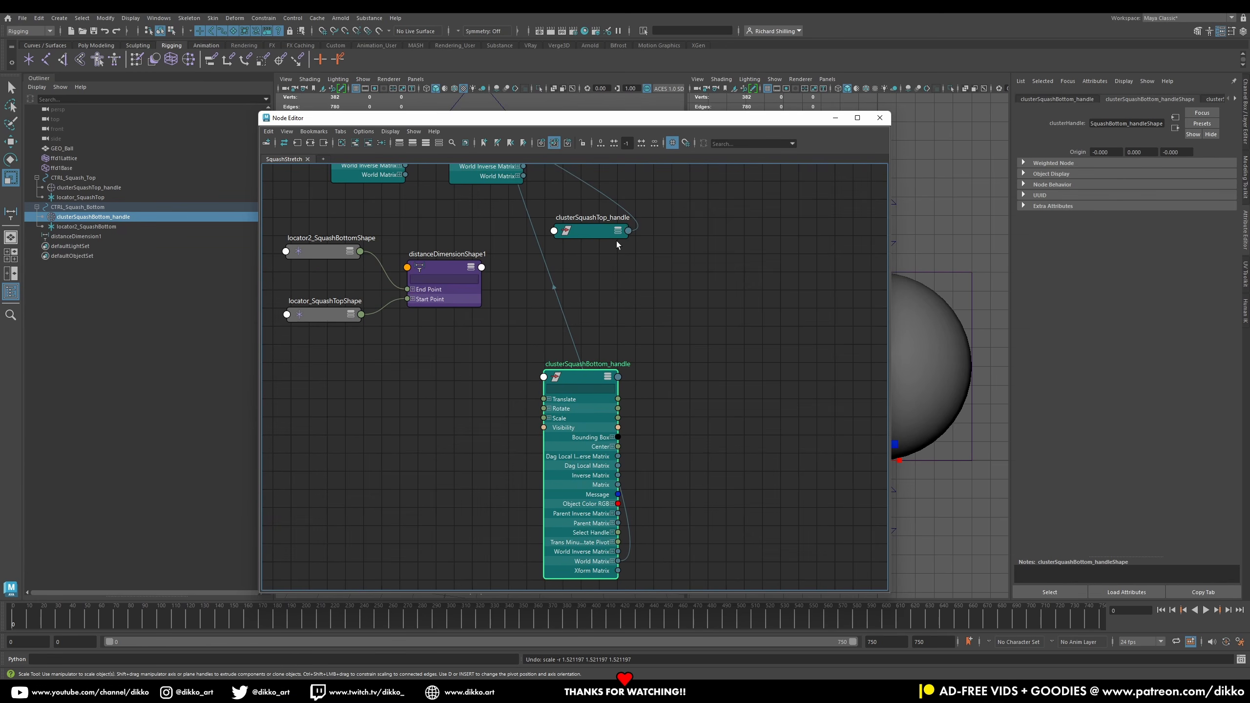
pyautogui.click(618, 231)
pyautogui.click(618, 230)
pyautogui.scroll(-3, 701, 327)
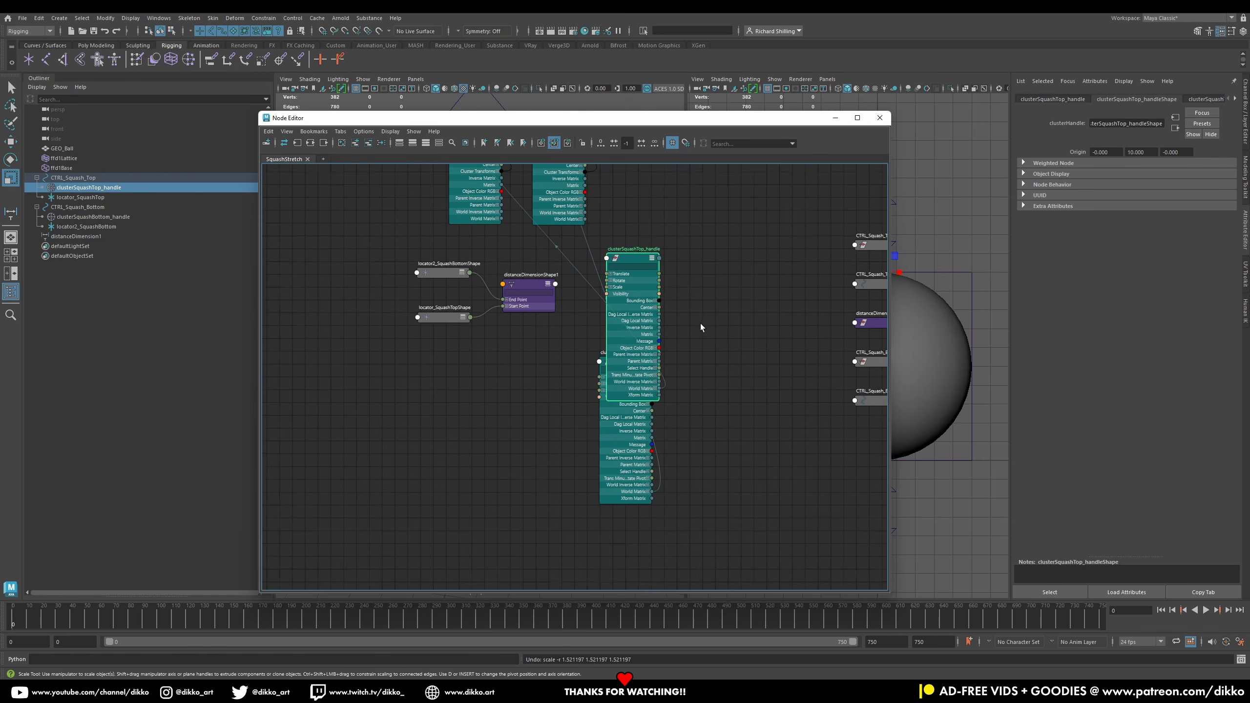
pyautogui.keyDown('alt'); pyautogui.moveTo(700, 327); pyautogui.dragTo(682, 377, button='middle'); pyautogui.keyUp('alt')
pyautogui.moveTo(616, 333); pyautogui.dragTo(646, 242)
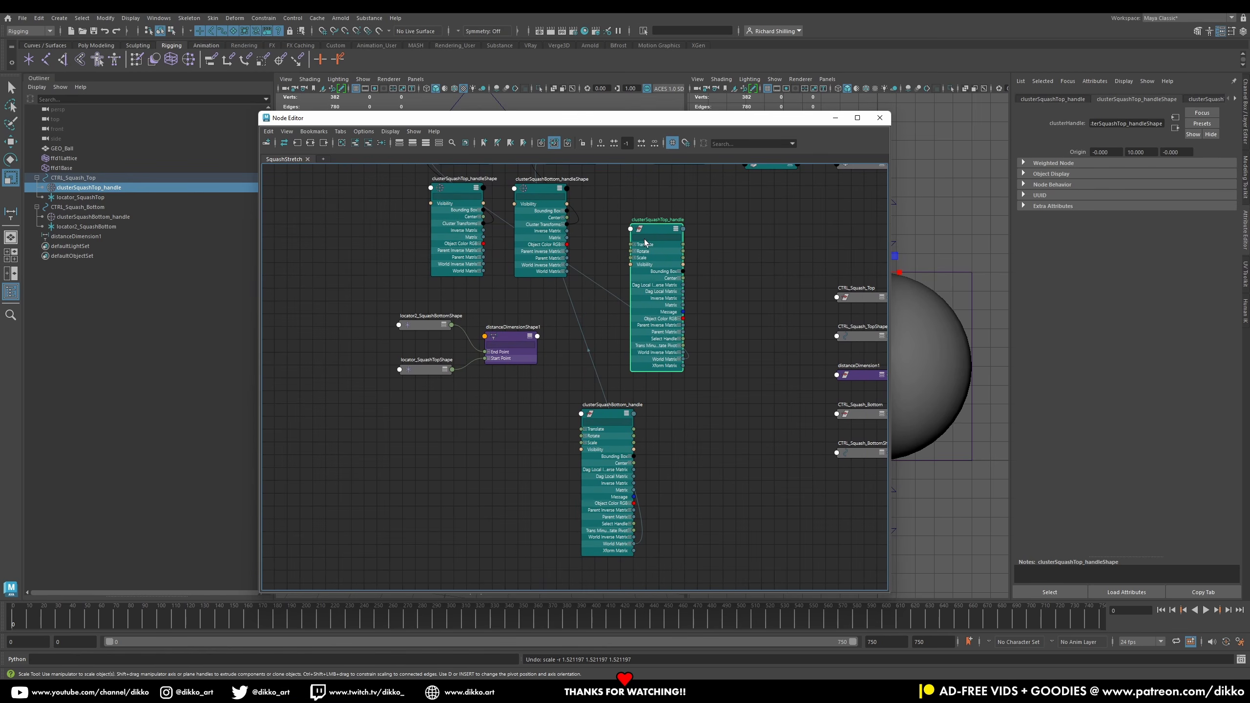
pyautogui.moveTo(615, 417); pyautogui.dragTo(672, 433)
pyautogui.scroll(2, 687, 397)
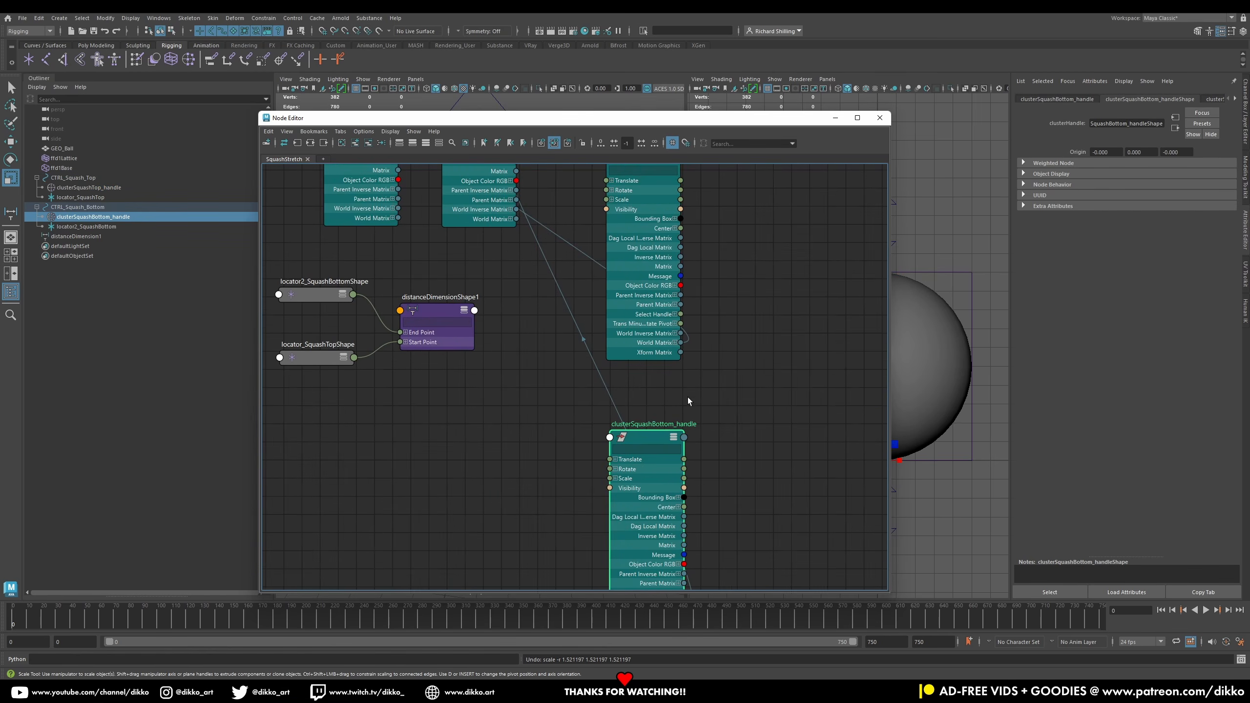
pyautogui.keyDown('alt'); pyautogui.moveTo(687, 378); pyautogui.dragTo(691, 387, button='middle'); pyautogui.keyUp('alt')
pyautogui.moveTo(657, 447); pyautogui.dragTo(651, 454)
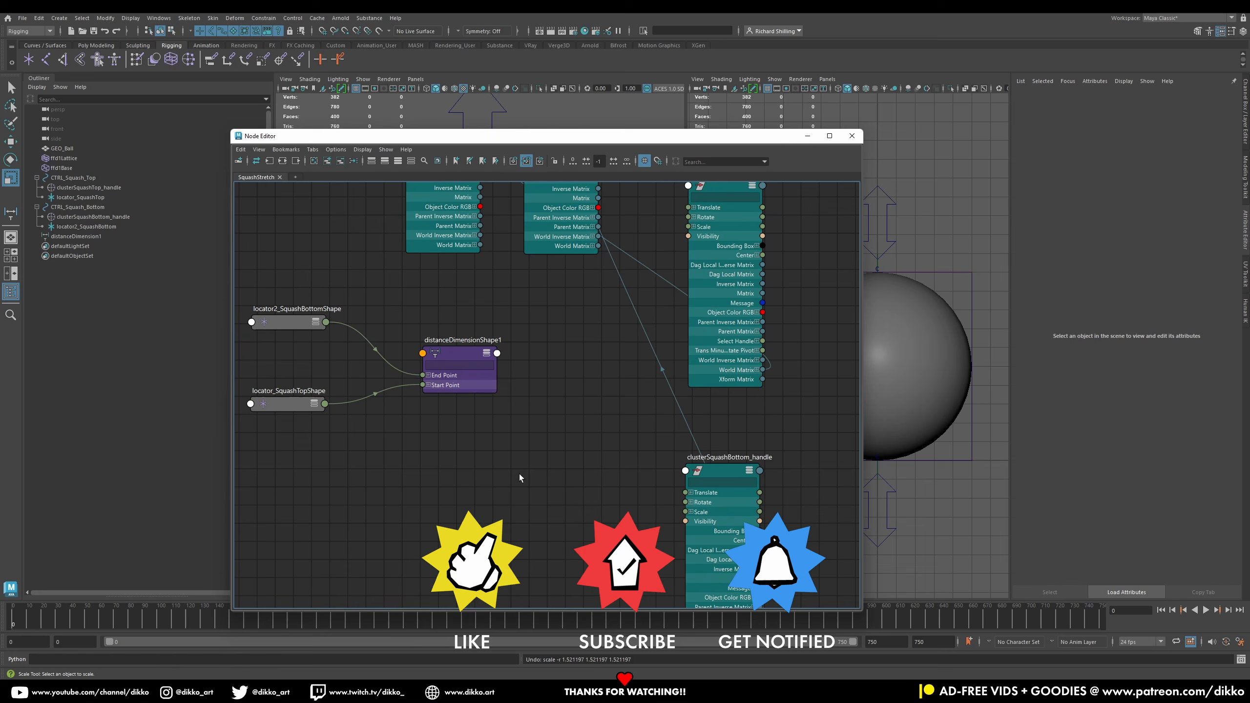
# Step: Create a multiplyDivide node and place it beside the distanceDimensionShape1 node
pyautogui.press('Tab')
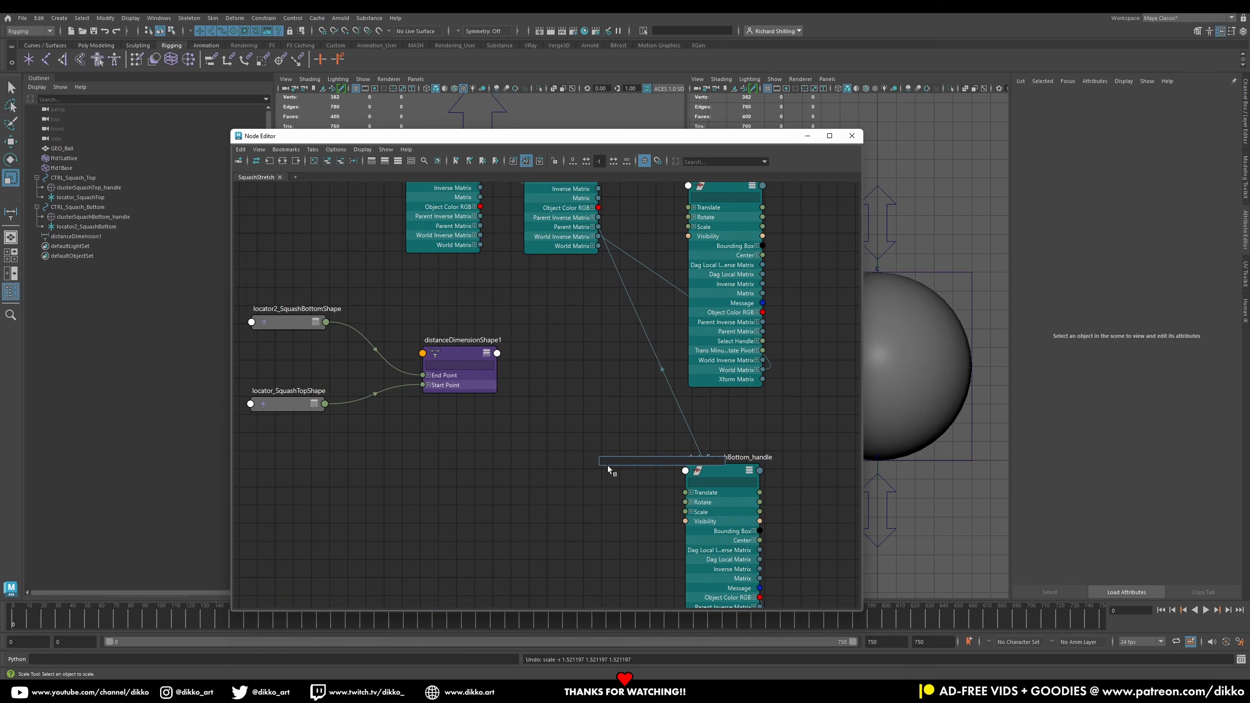
pyautogui.write('mul')
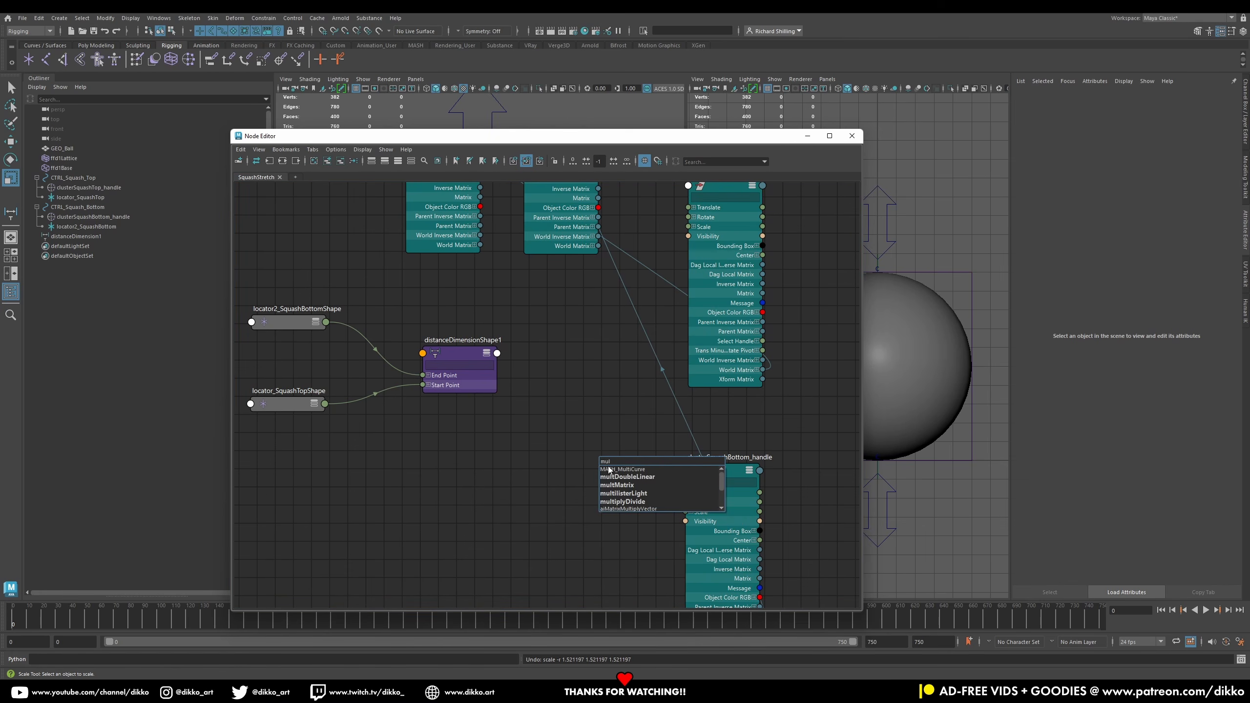
pyautogui.write('tiply')
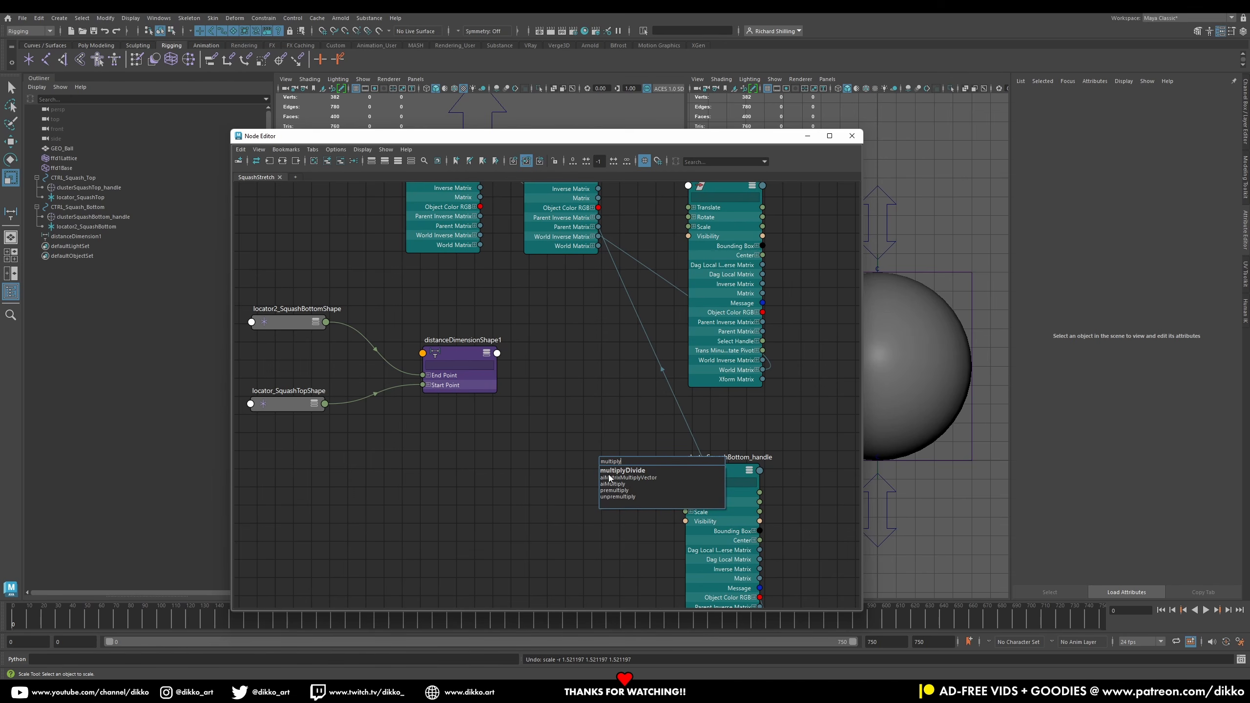
pyautogui.click(621, 470)
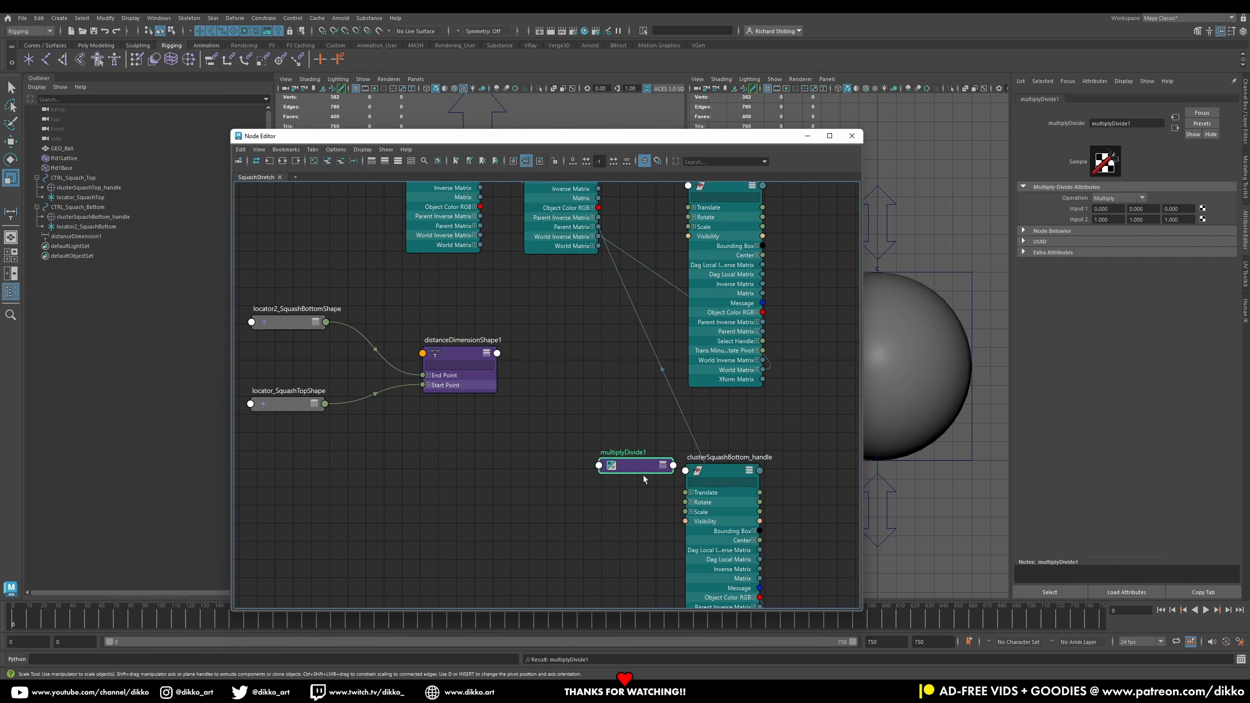
pyautogui.click(663, 465)
pyautogui.moveTo(640, 471); pyautogui.dragTo(567, 349)
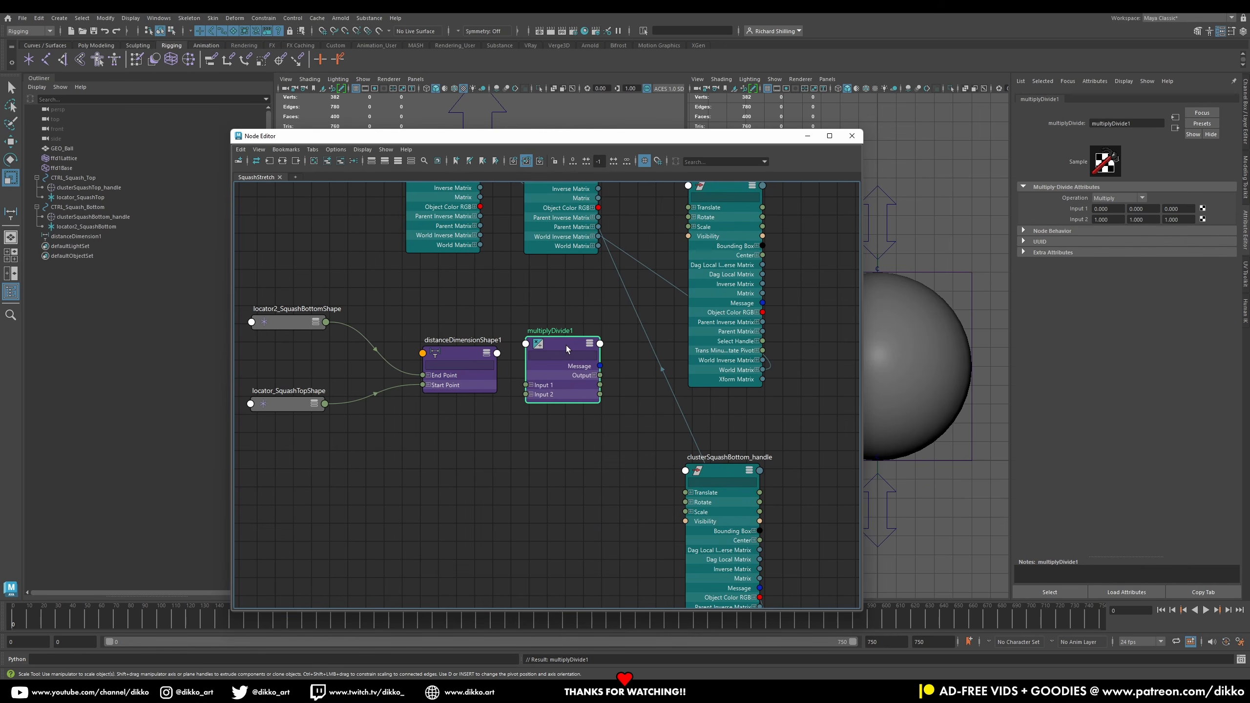
# Step: Expand both locator shape nodes and the distanceDimensionShape1 node, repositioning them next to each other
pyautogui.moveTo(295, 403); pyautogui.dragTo(296, 489)
pyautogui.moveTo(319, 325); pyautogui.dragTo(314, 368)
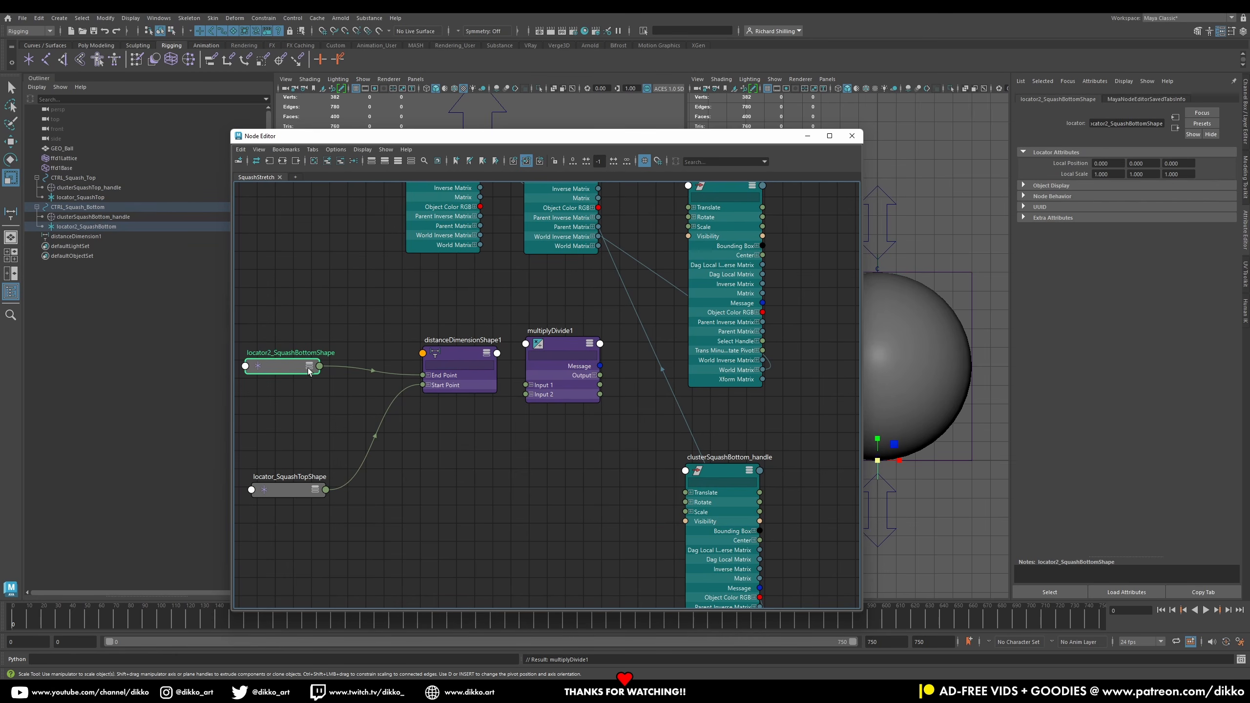
pyautogui.click(310, 365)
pyautogui.click(308, 367)
pyautogui.moveTo(293, 371); pyautogui.dragTo(303, 275)
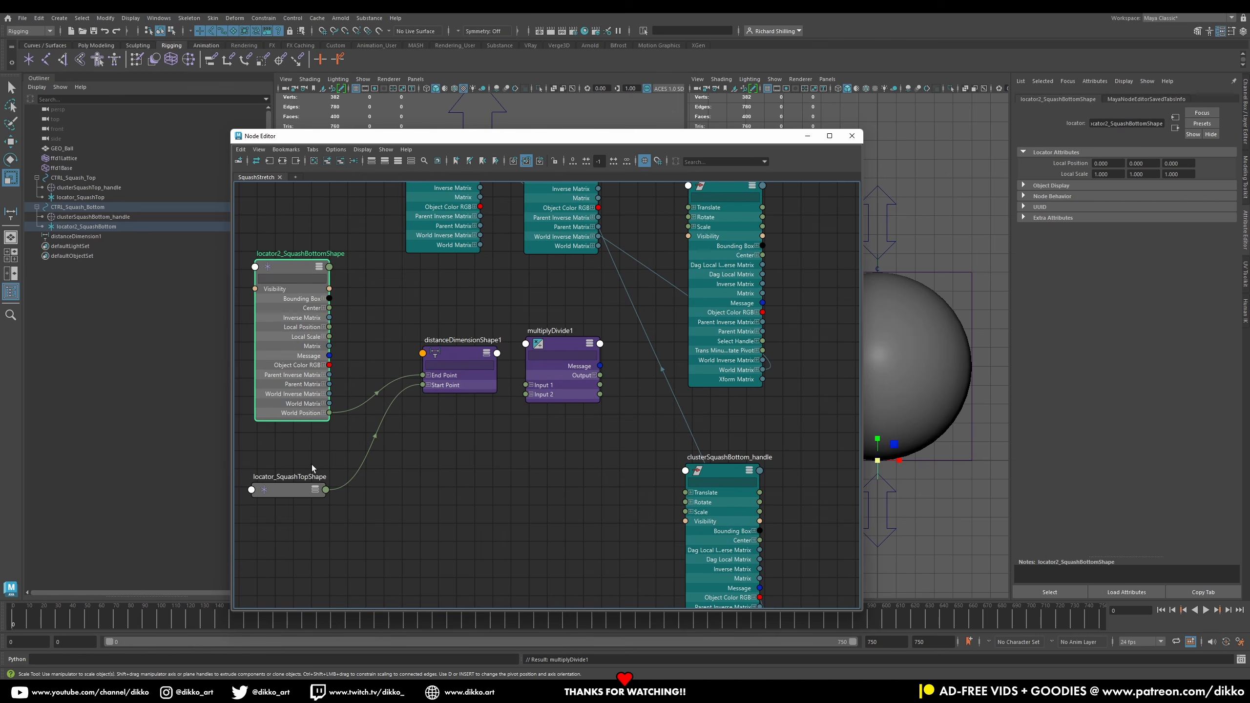
pyautogui.click(301, 490)
pyautogui.click(301, 490)
pyautogui.moveTo(295, 498); pyautogui.dragTo(298, 447)
pyautogui.moveTo(453, 351); pyautogui.dragTo(397, 350)
pyautogui.click(428, 353)
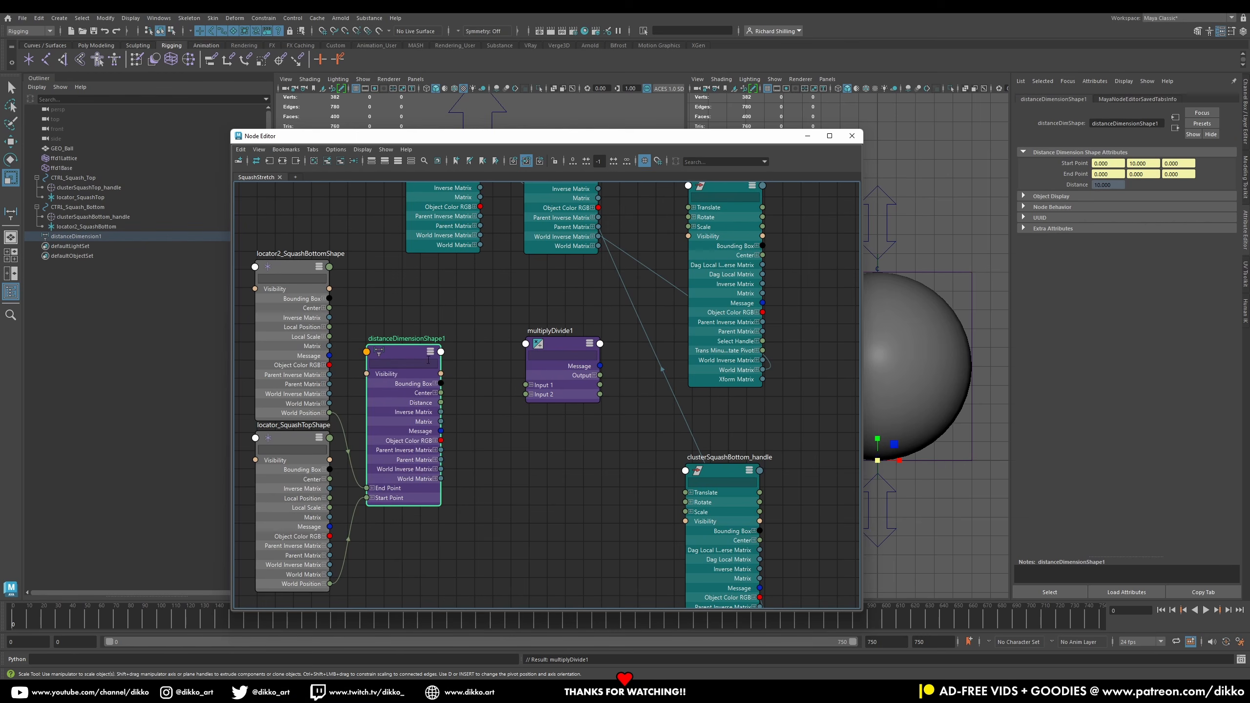
pyautogui.click(430, 352)
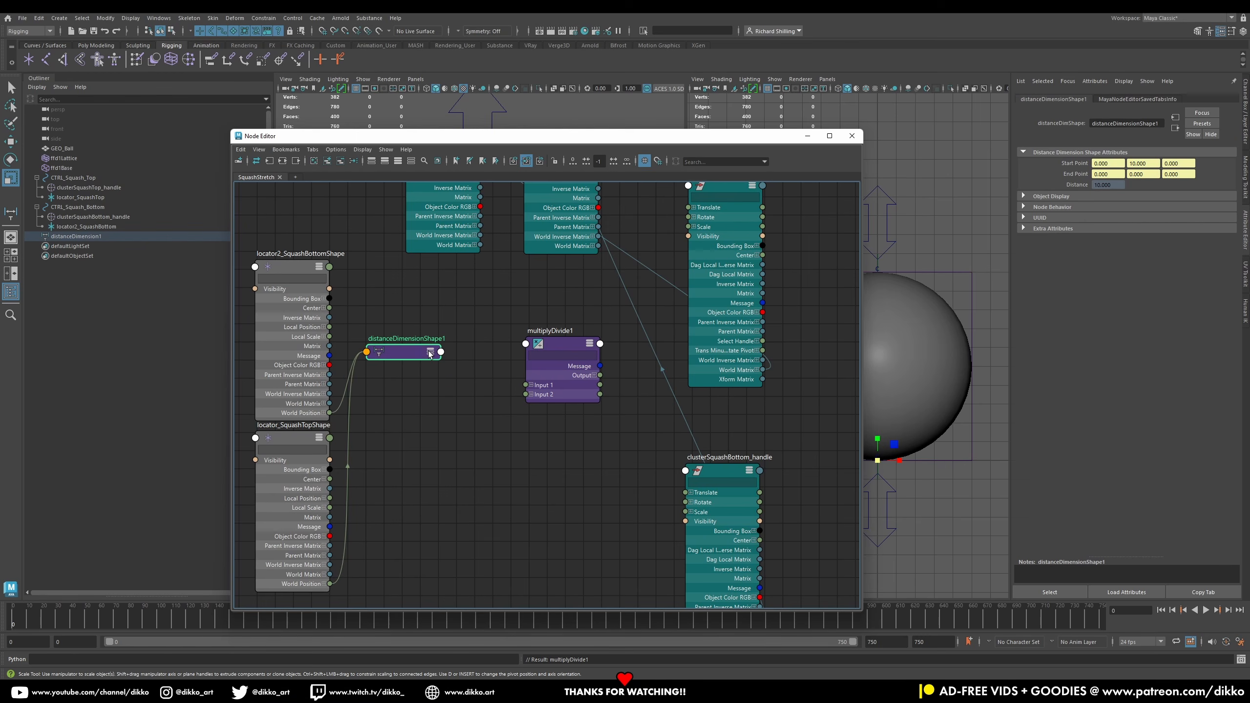
pyautogui.click(430, 352)
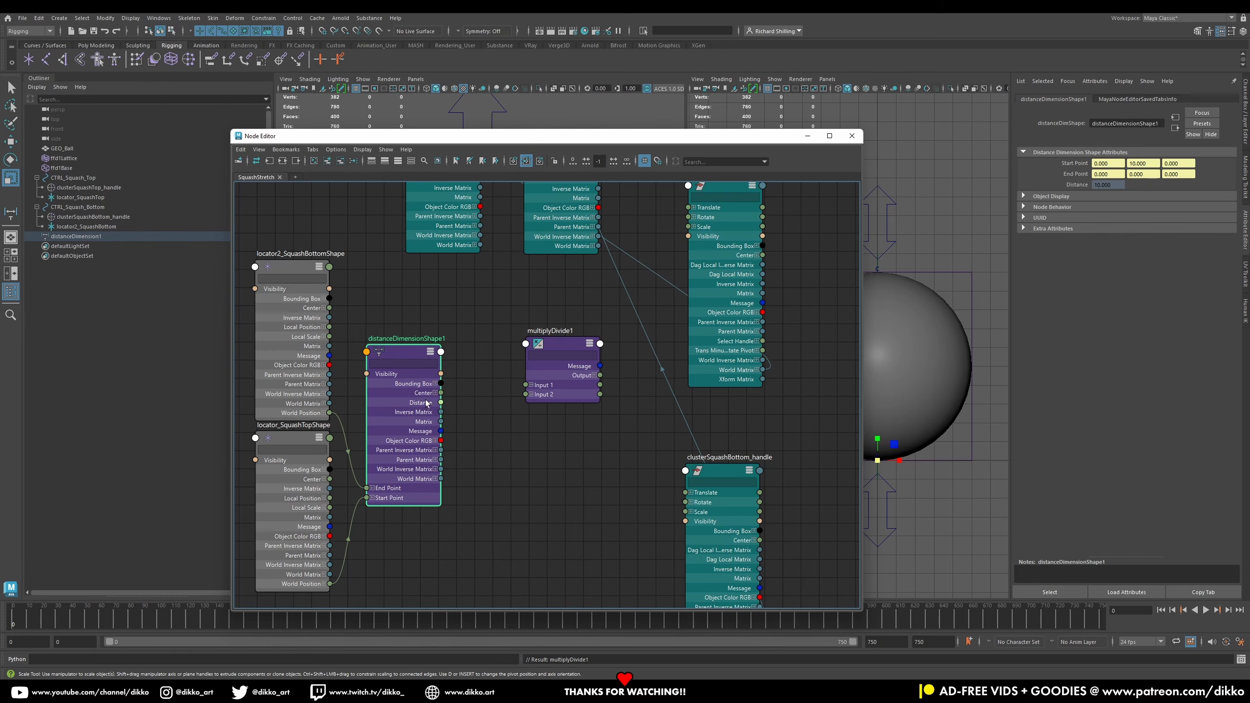
# Step: Set the multiplyDivide node's operation to Divide
pyautogui.moveTo(558, 350); pyautogui.dragTo(539, 362)
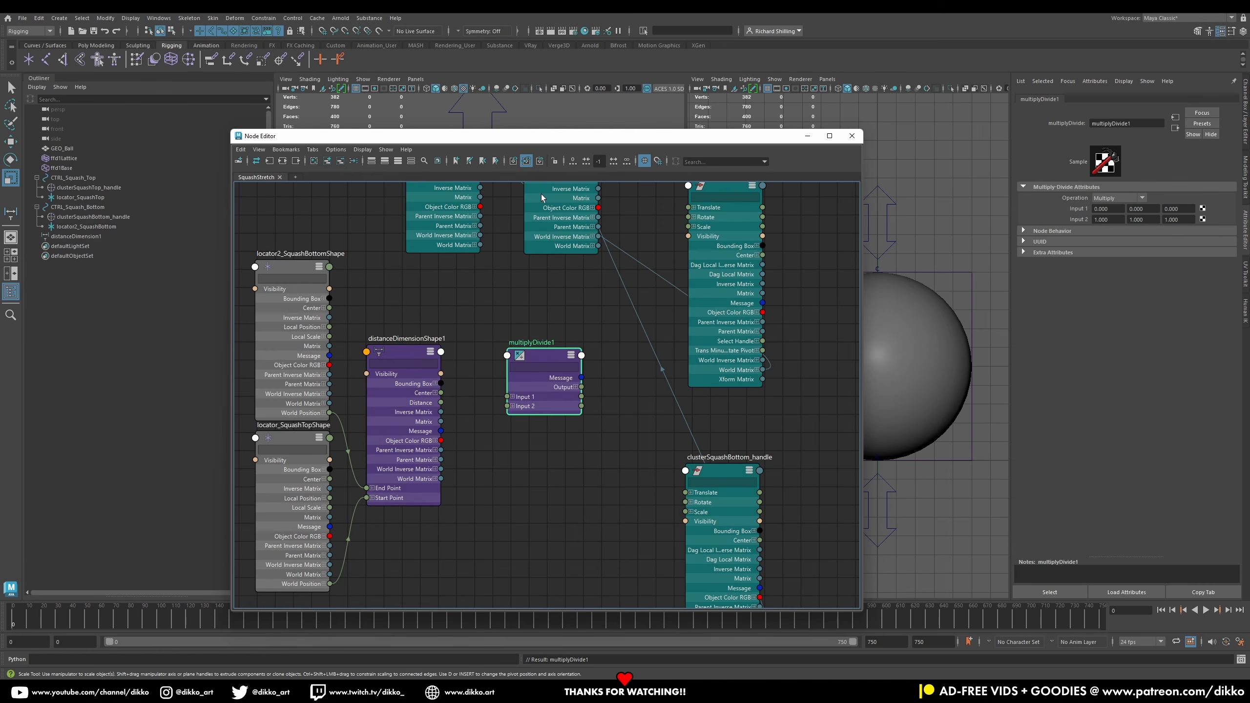
pyautogui.moveTo(548, 142); pyautogui.dragTo(426, 431)
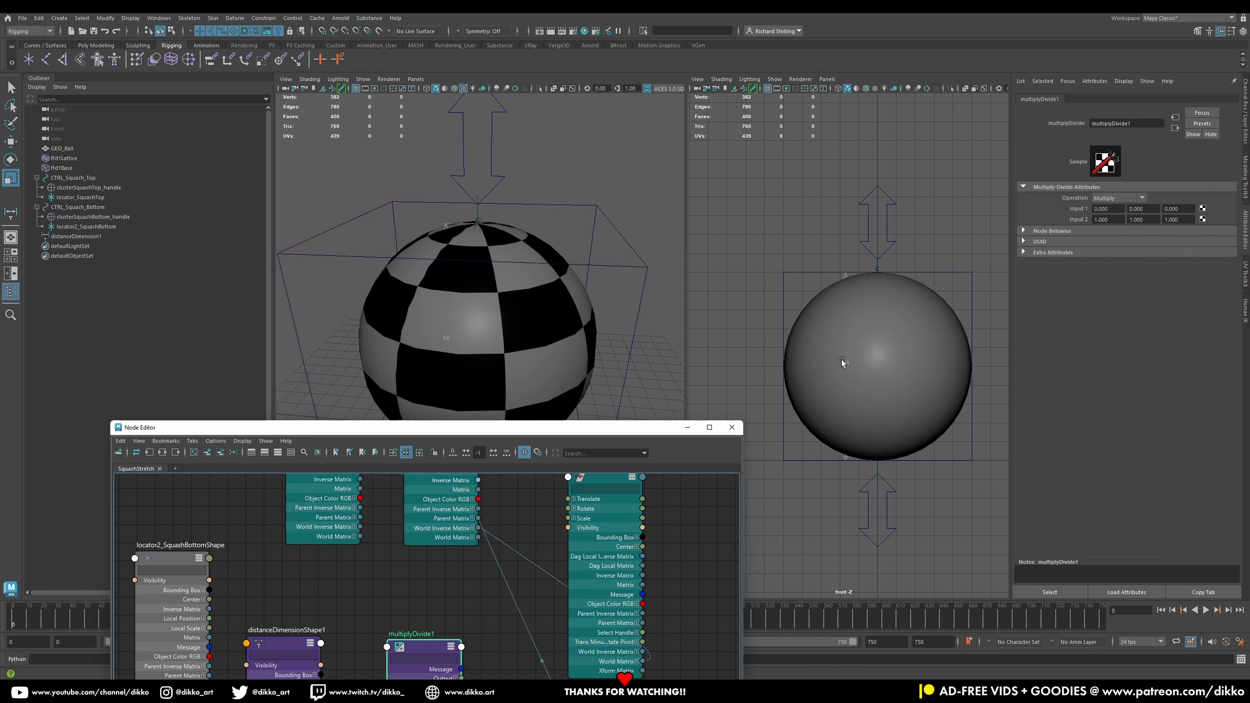
pyautogui.moveTo(598, 427); pyautogui.dragTo(644, 130)
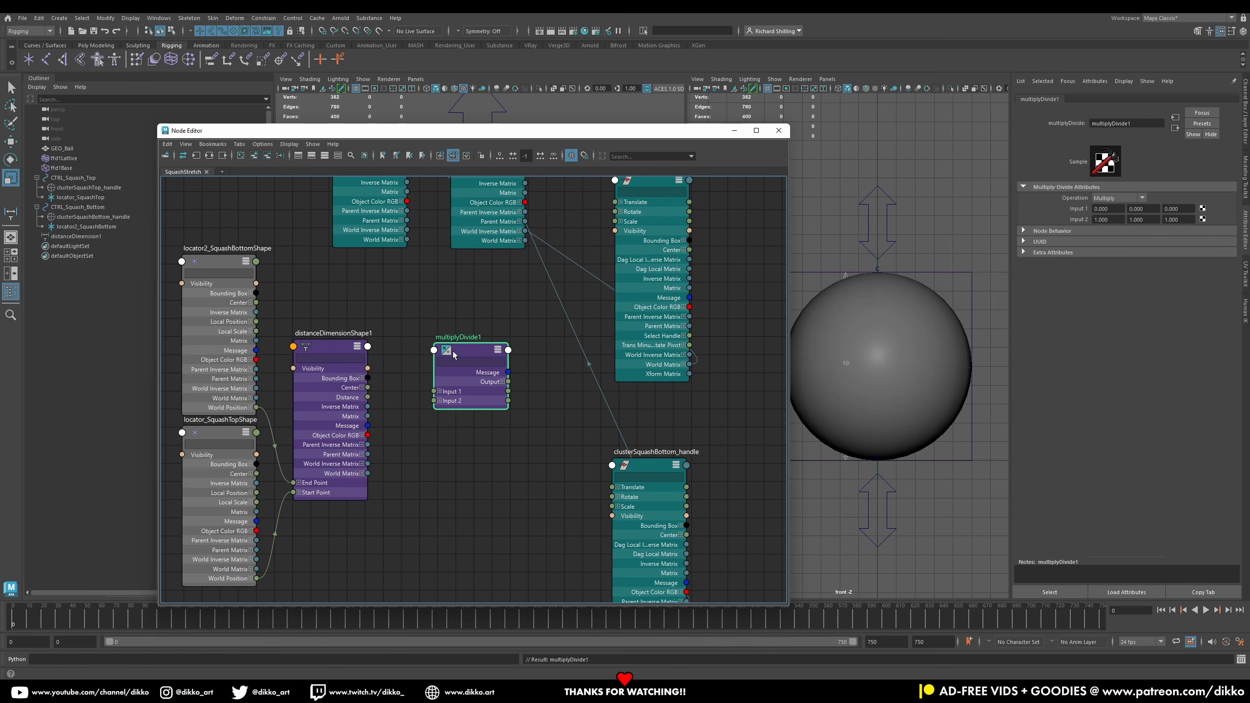
pyautogui.click(1109, 200)
pyautogui.click(1114, 228)
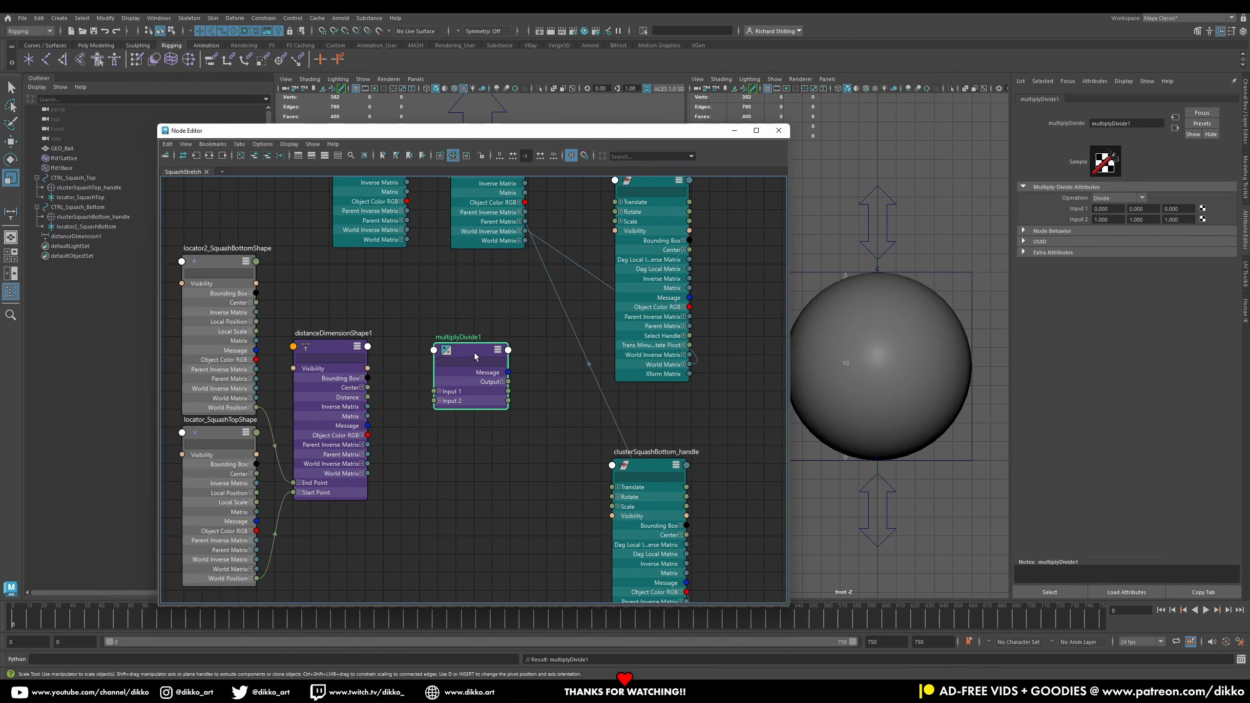
# Step: Set the multiplyDivide node's Input 1 to 10 on X, Y and Z
pyautogui.moveTo(474, 353); pyautogui.dragTo(489, 351)
pyautogui.click(1108, 209)
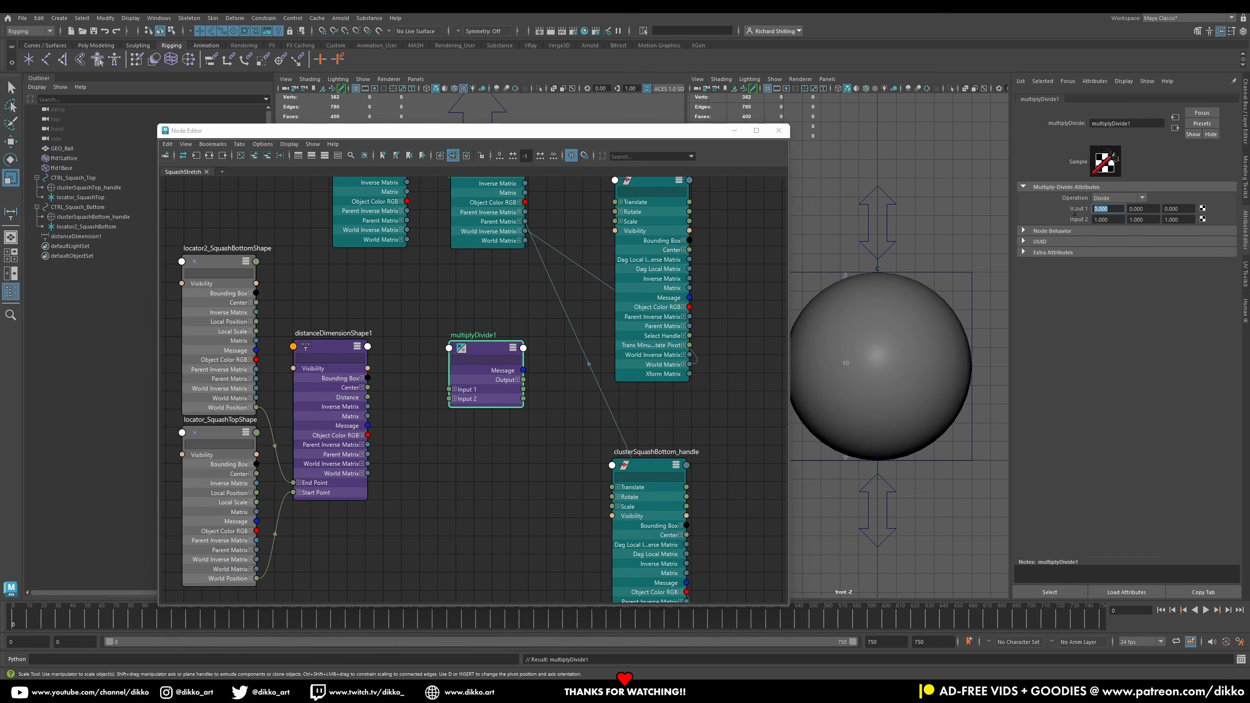
pyautogui.write('10')
pyautogui.click(1143, 207)
pyautogui.write('10')
pyautogui.click(1169, 207)
pyautogui.write('10')
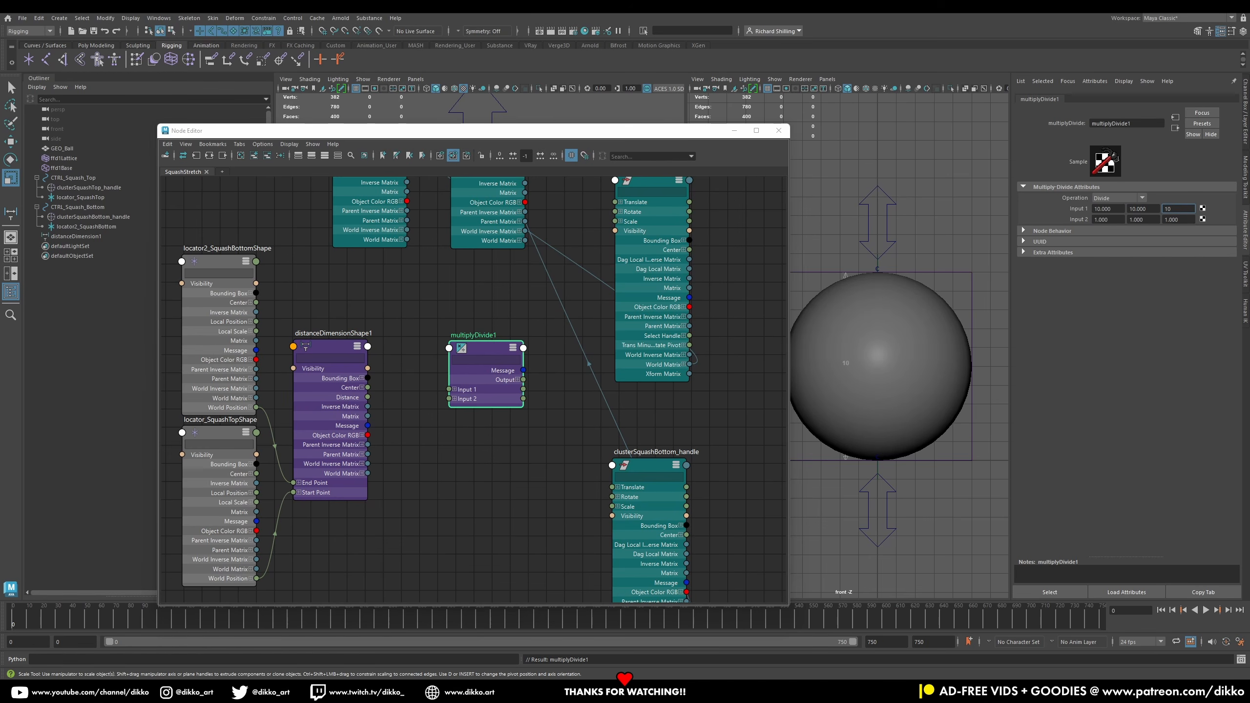
# Step: Connect the distance dimension's Distance output to the multiplyDivide node's Input 2 X, Y and Z
pyautogui.moveTo(1249, 74); pyautogui.dragTo(1249, 79)
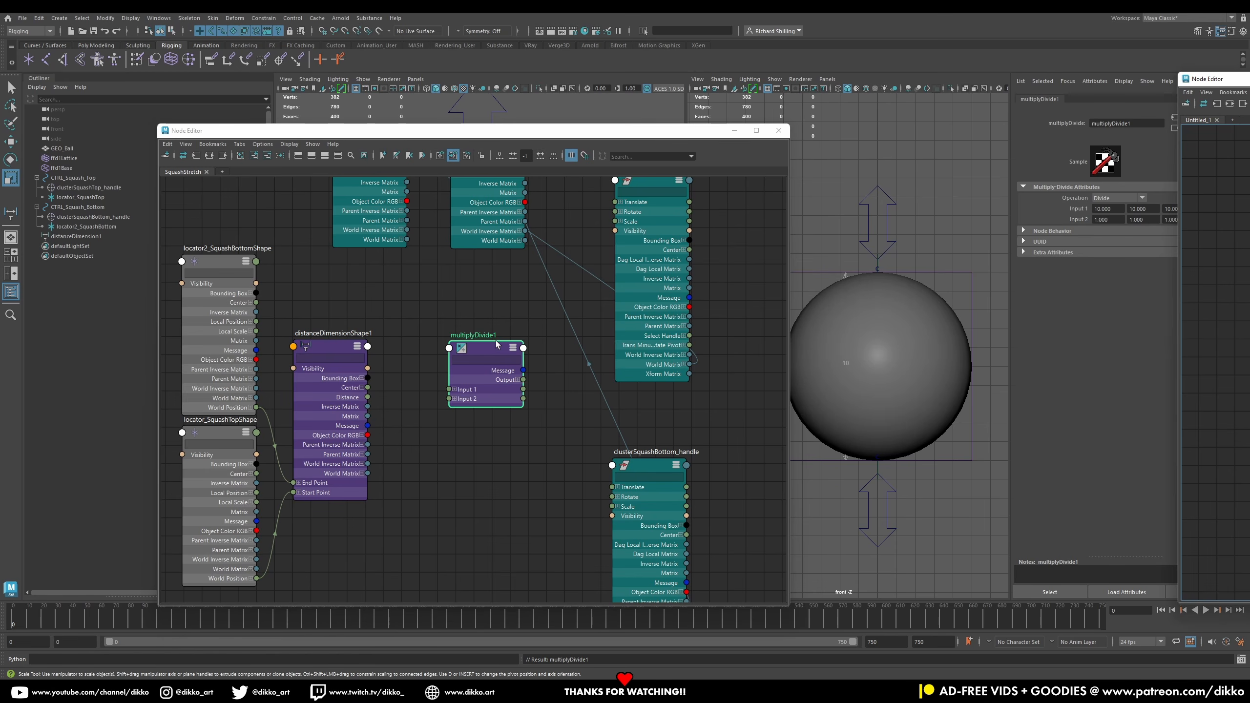
pyautogui.moveTo(491, 351); pyautogui.dragTo(478, 342)
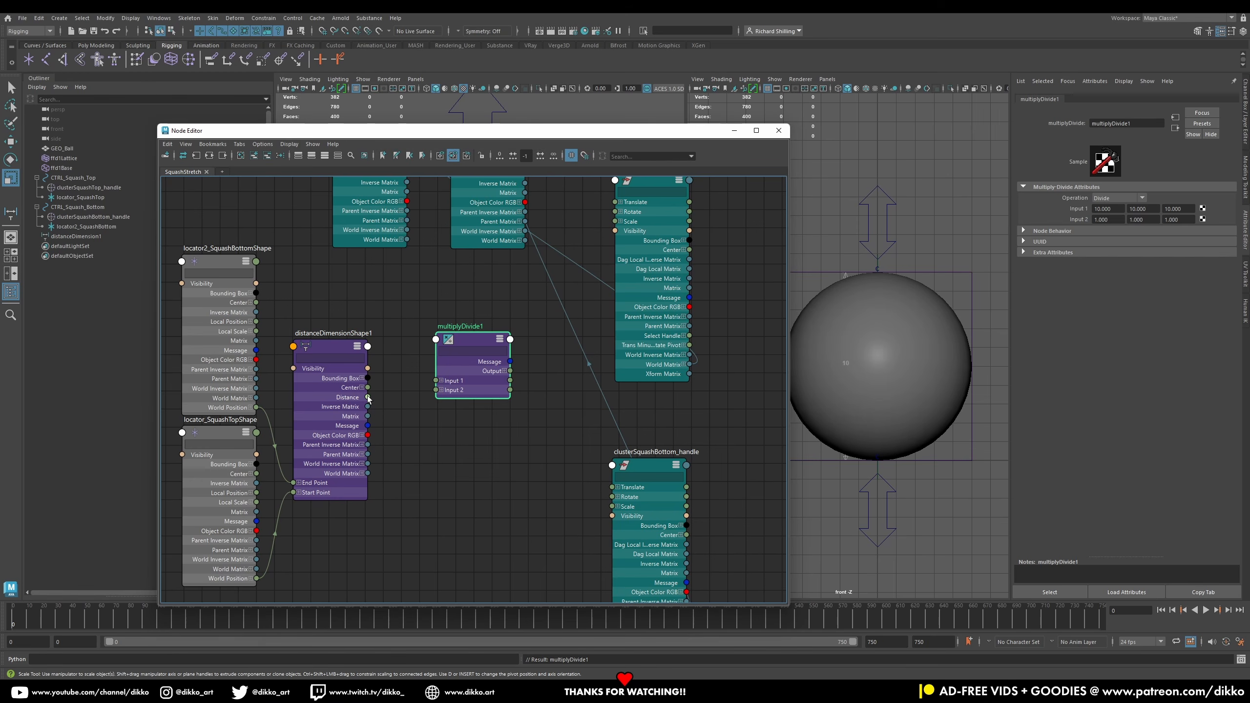
pyautogui.moveTo(368, 396)
pyautogui.mouseDown()
pyautogui.moveTo(436, 394)
pyautogui.moveTo(397, 397)
pyautogui.moveTo(436, 399)
pyautogui.moveTo(436, 419)
pyautogui.mouseUp()
pyautogui.click(442, 390)
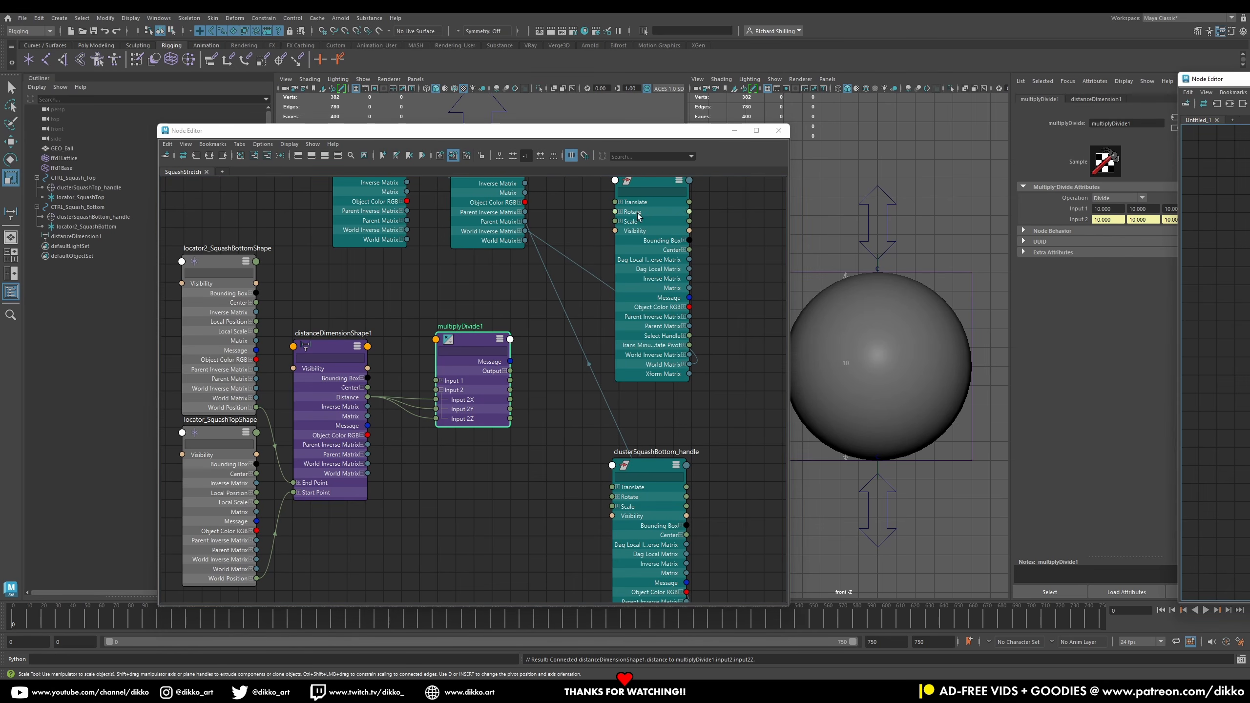
# Step: Select the top cluster handle and expand the multiplyDivide node's Output channels
pyautogui.keyDown('alt'); pyautogui.moveTo(578, 402); pyautogui.dragTo(553, 462, button='middle'); pyautogui.keyUp('alt')
pyautogui.click(634, 254)
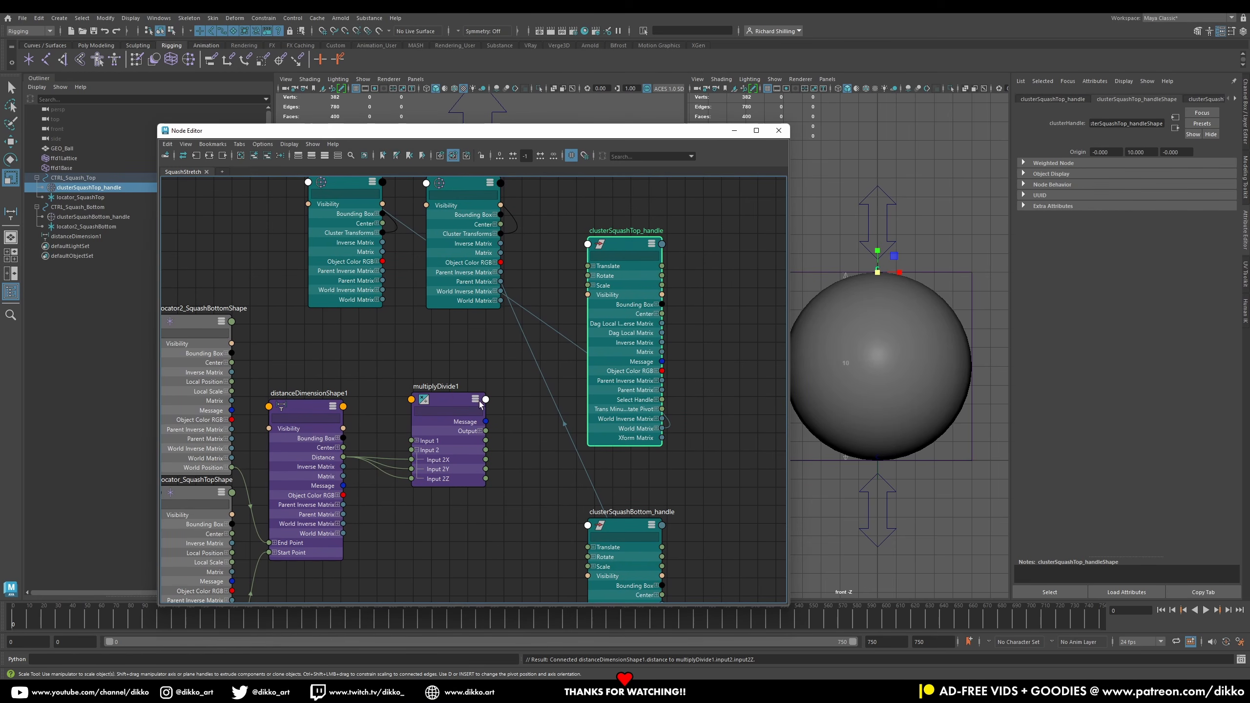
pyautogui.click(480, 431)
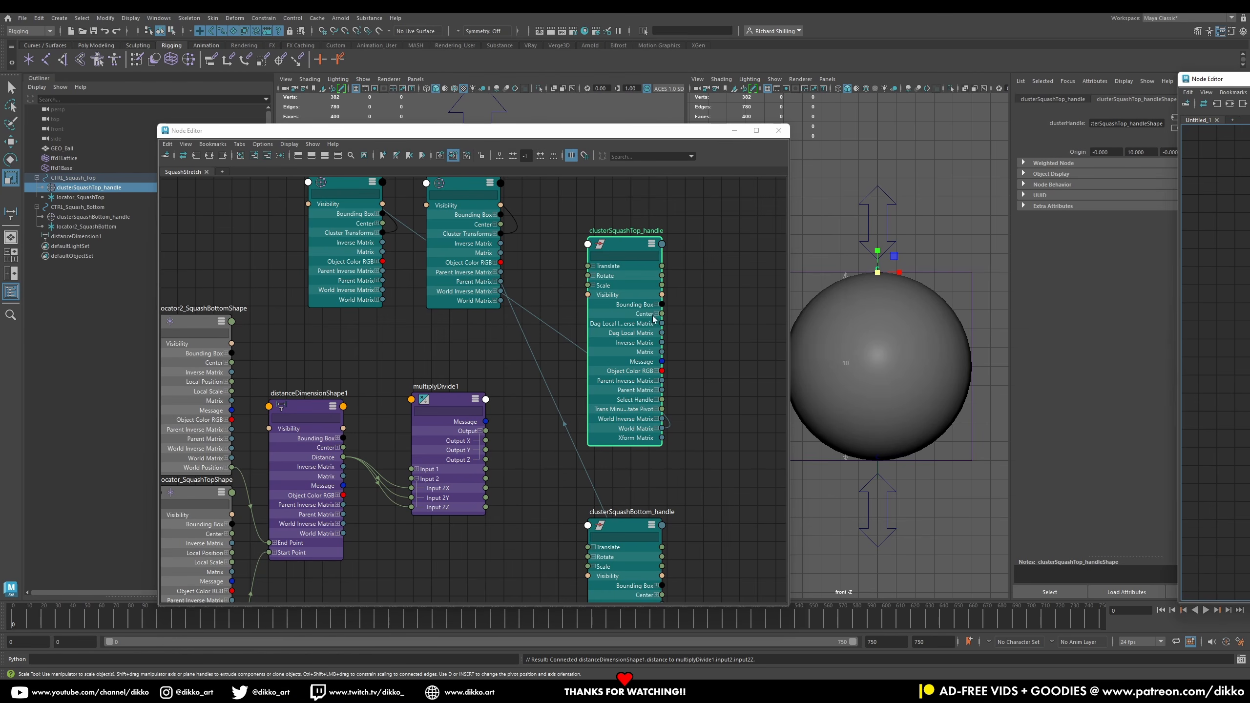
# Step: Connect the multiplyDivide node's Output X and Output Z to Scale X and Scale Z of both top and bottom cluster handles
pyautogui.click(592, 286)
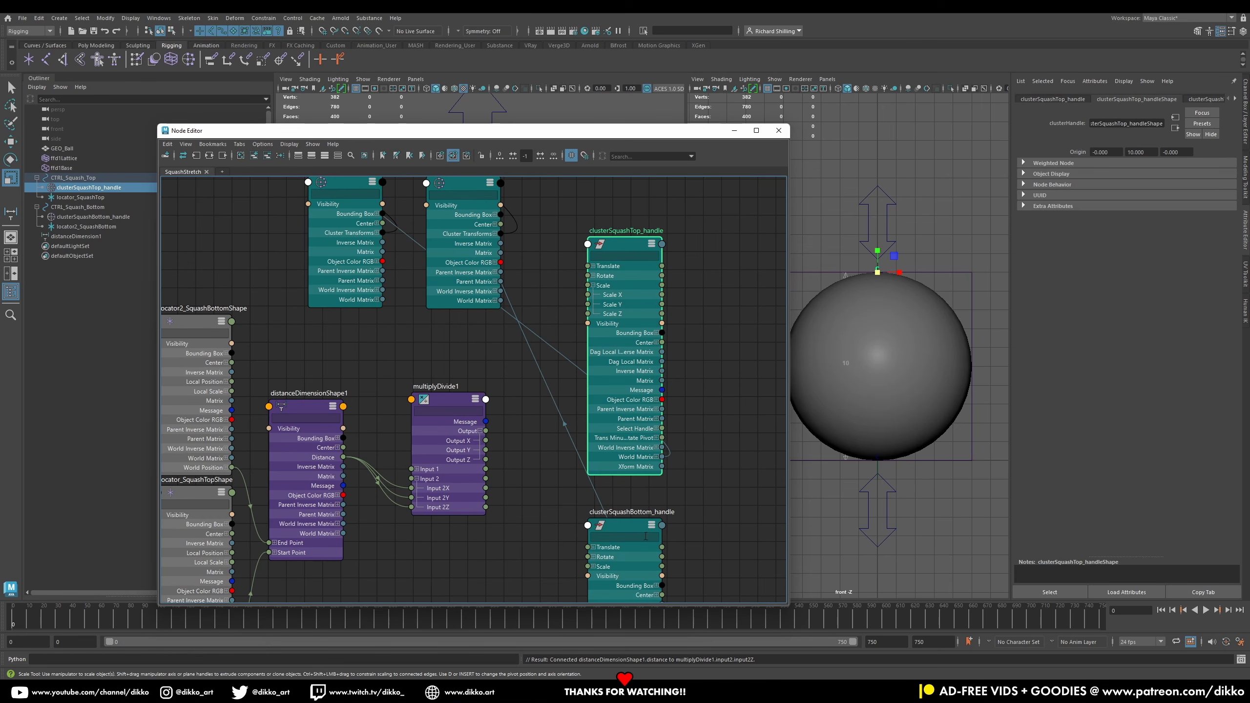
pyautogui.click(595, 567)
pyautogui.moveTo(487, 441); pyautogui.dragTo(593, 298)
pyautogui.moveTo(487, 442); pyautogui.dragTo(588, 576)
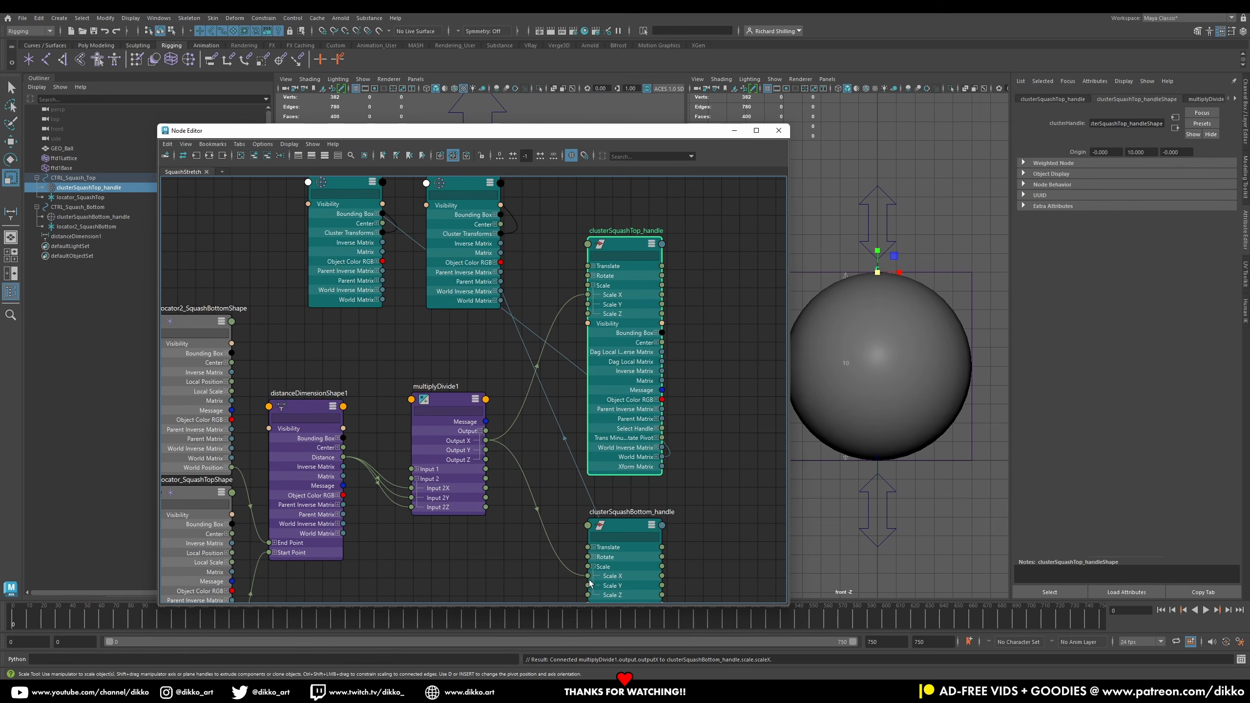
pyautogui.moveTo(486, 460); pyautogui.dragTo(588, 313)
pyautogui.moveTo(488, 461); pyautogui.dragTo(588, 595)
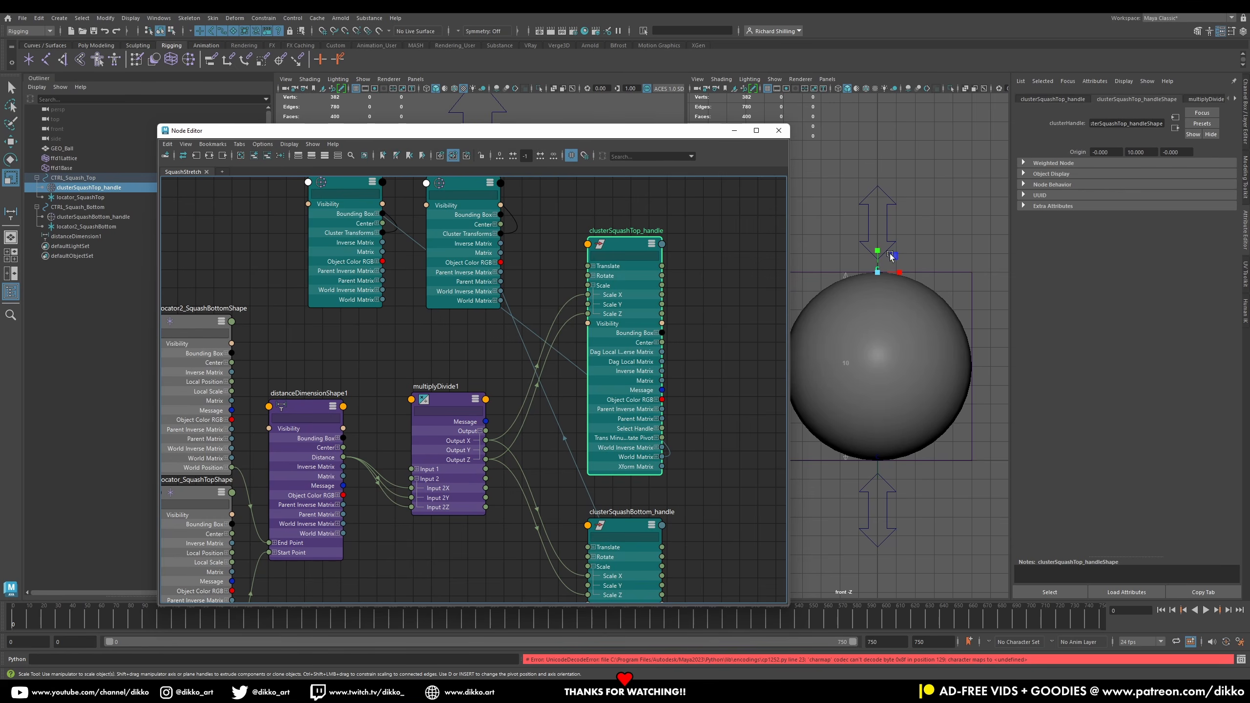
# Step: Test the squash-and-stretch by moving the top and bottom arrow controls, and close the Node Editor
pyautogui.click(888, 234)
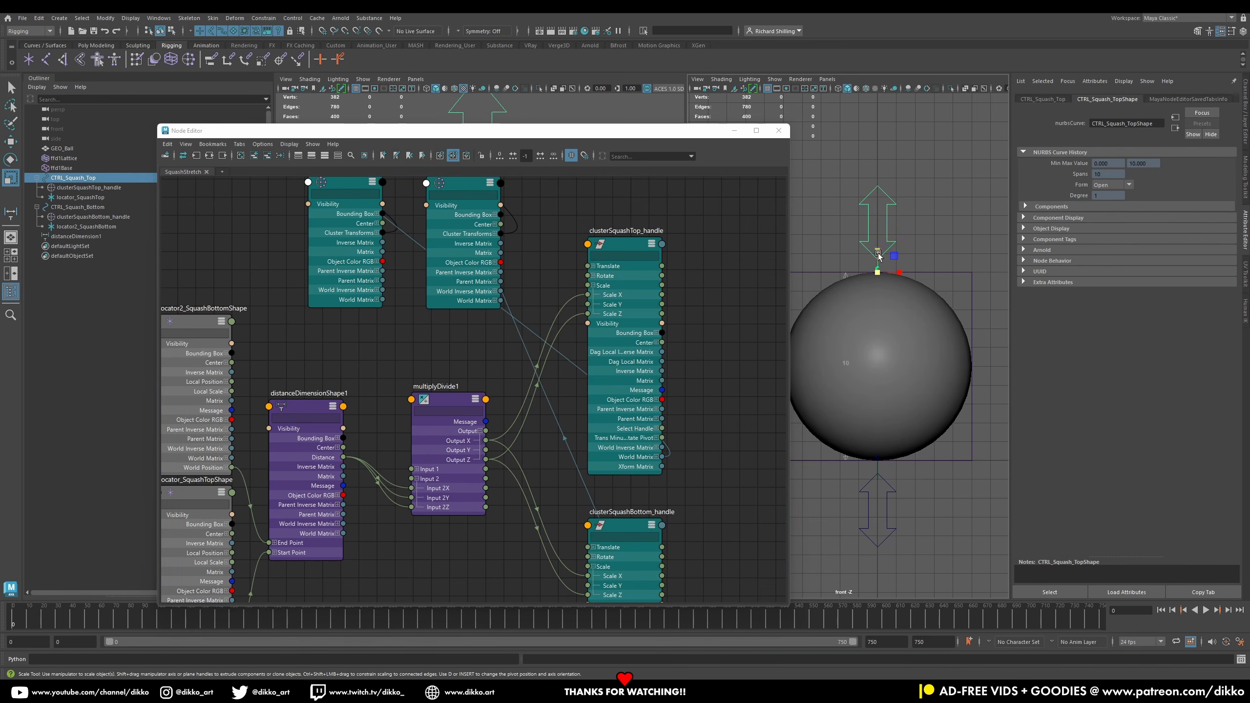
pyautogui.click(17, 138)
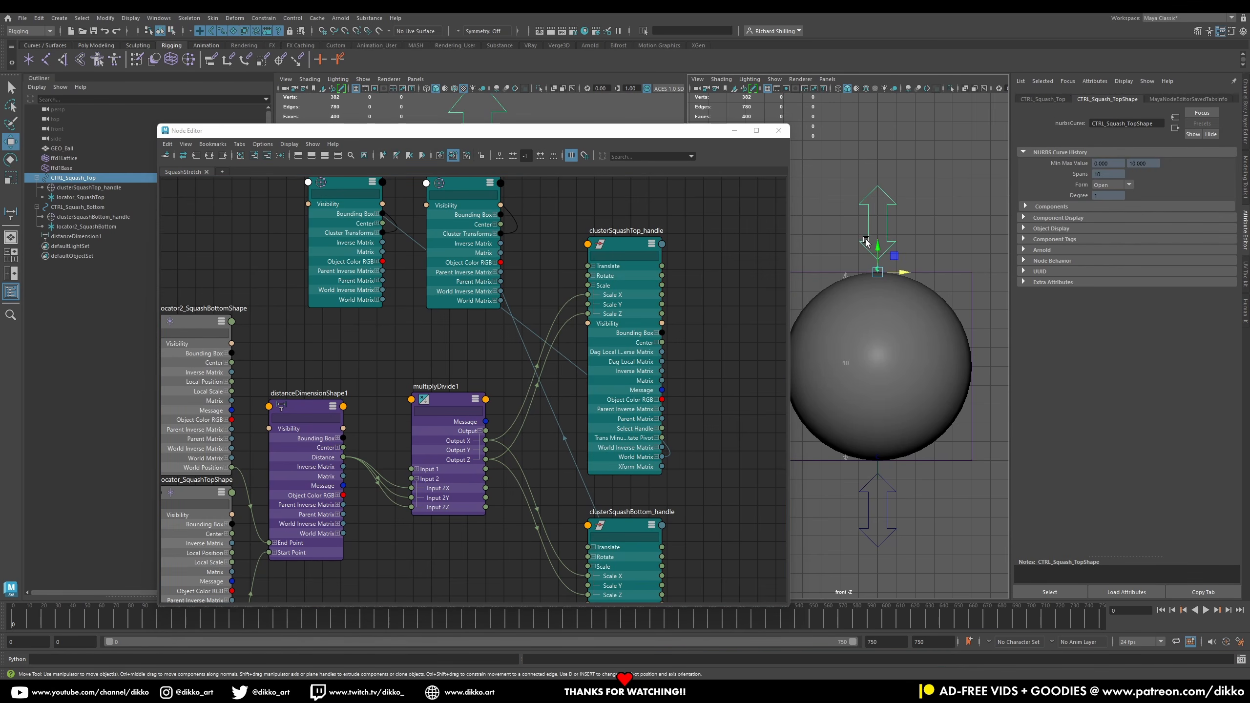
pyautogui.moveTo(881, 250); pyautogui.dragTo(949, 254)
pyautogui.click(881, 514)
pyautogui.moveTo(875, 444)
pyautogui.mouseDown()
pyautogui.moveTo(876, 340)
pyautogui.moveTo(857, 467)
pyautogui.moveTo(875, 362)
pyautogui.moveTo(876, 497)
pyautogui.moveTo(877, 353)
pyautogui.moveTo(876, 496)
pyautogui.moveTo(881, 385)
pyautogui.moveTo(901, 431)
pyautogui.moveTo(885, 539)
pyautogui.moveTo(883, 376)
pyautogui.moveTo(904, 412)
pyautogui.moveTo(882, 512)
pyautogui.moveTo(880, 460)
pyautogui.mouseUp()
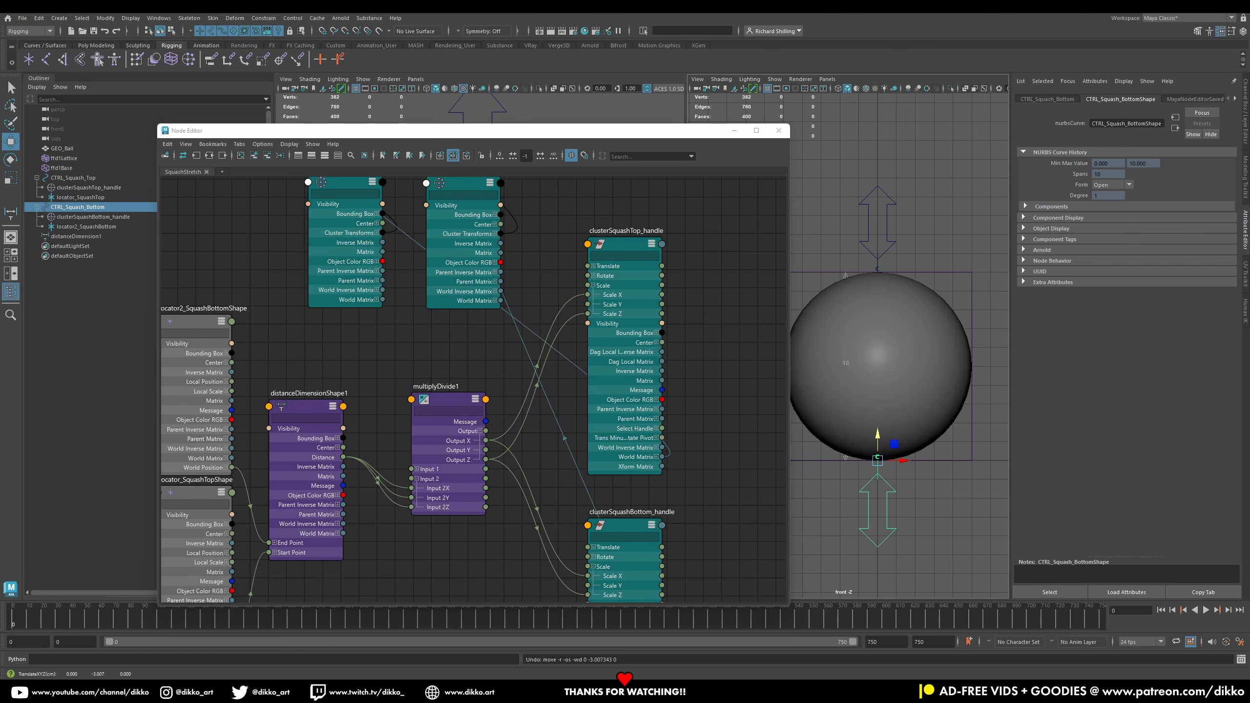
pyautogui.click(778, 131)
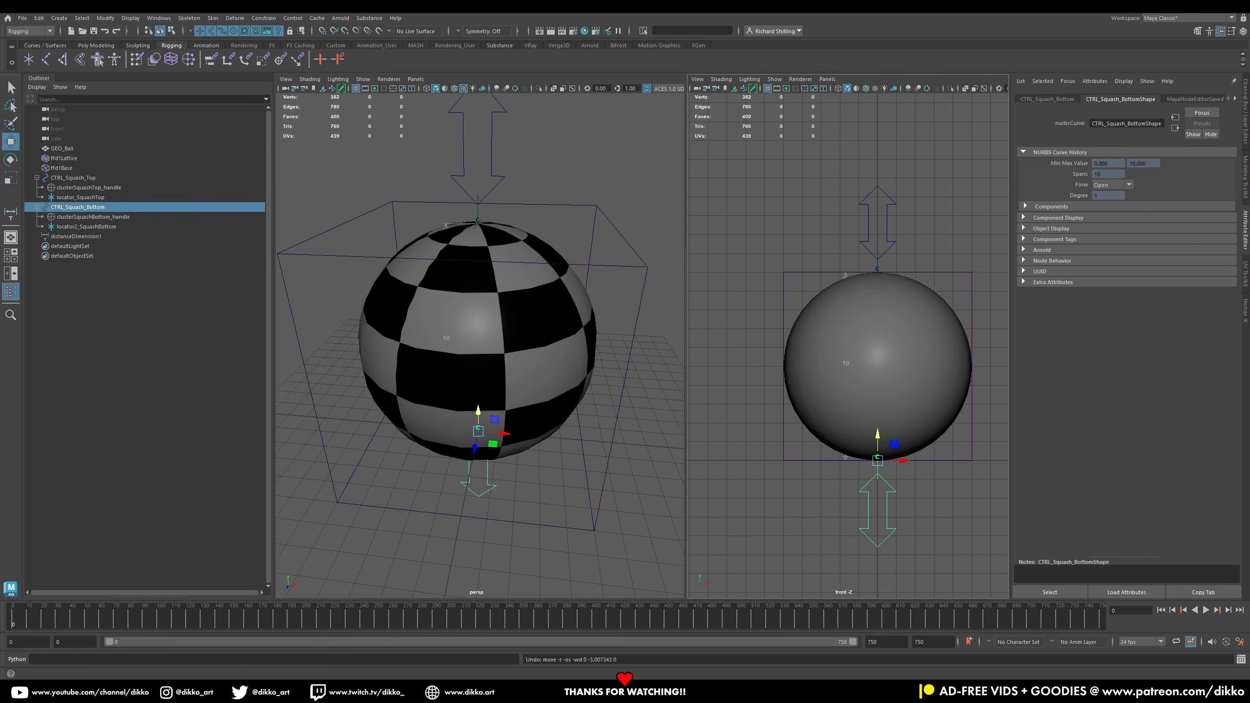
# Step: Test moving and rotating the top and bottom arrow controls in the perspective view, undoing the last move
pyautogui.click(887, 229)
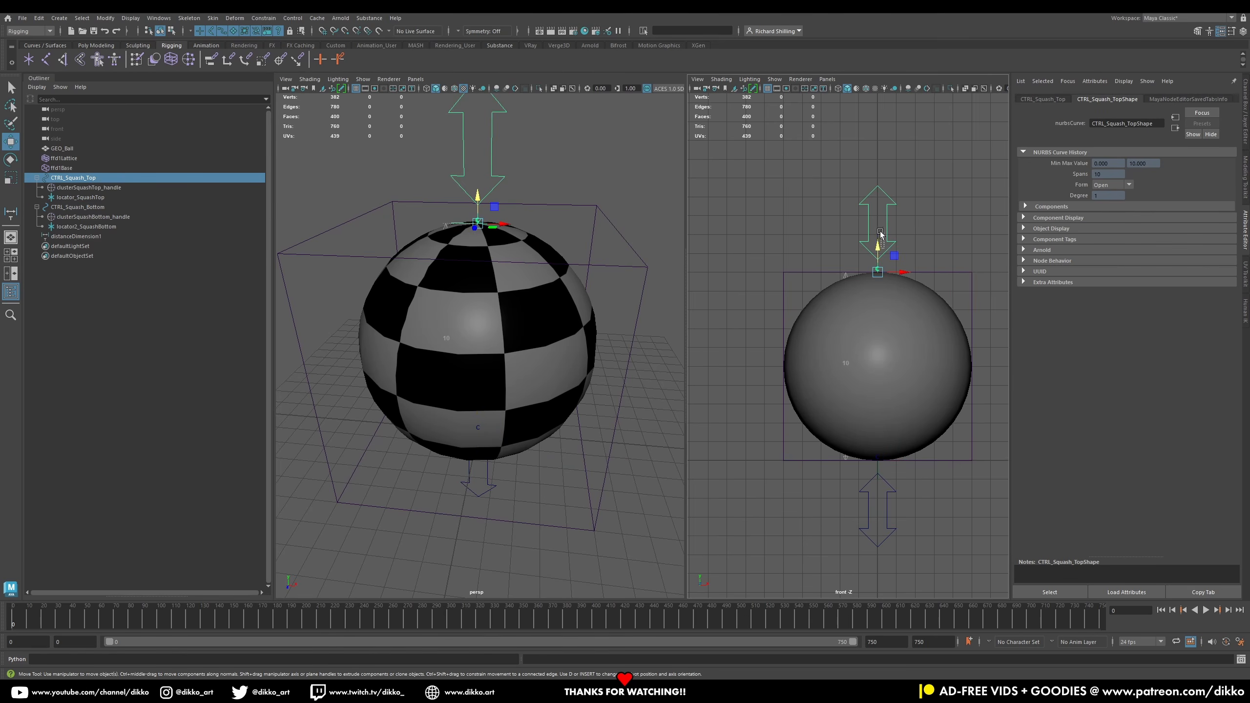
pyautogui.scroll(-2, 475, 186)
pyautogui.keyDown('alt'); pyautogui.moveTo(488, 299); pyautogui.dragTo(474, 257); pyautogui.keyUp('alt')
pyautogui.click(11, 160)
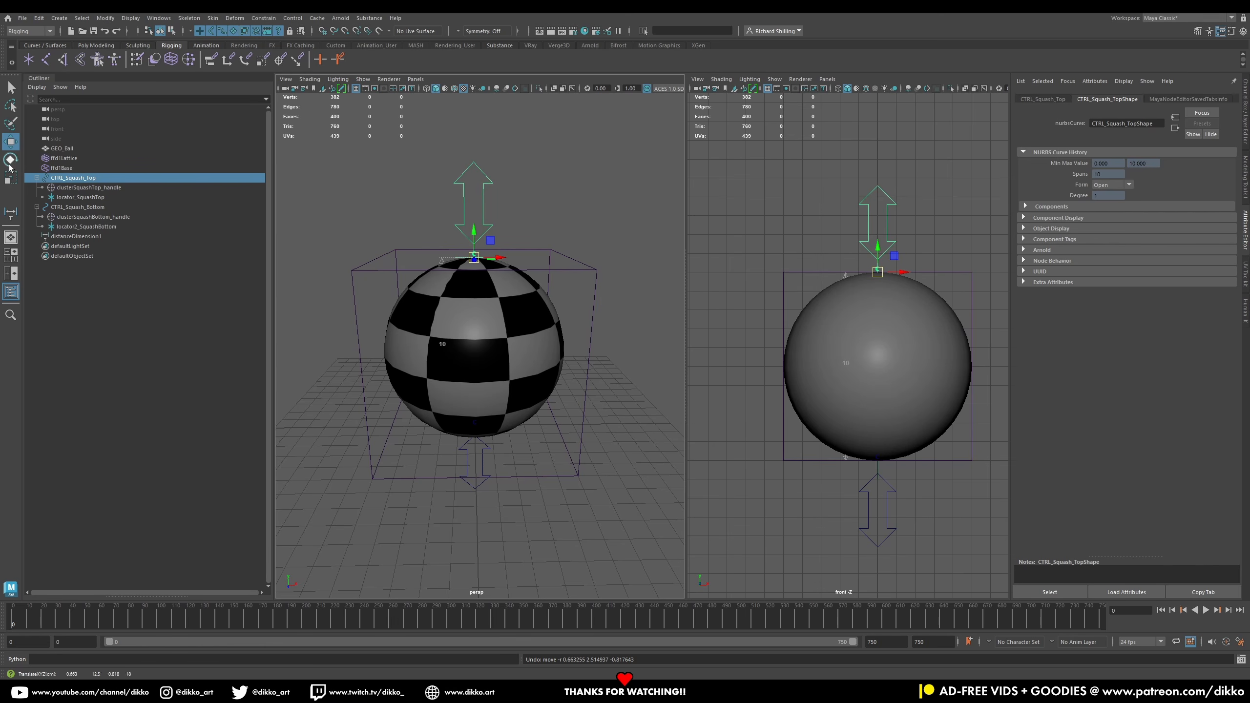
pyautogui.moveTo(485, 241); pyautogui.dragTo(513, 360)
pyautogui.click(486, 451)
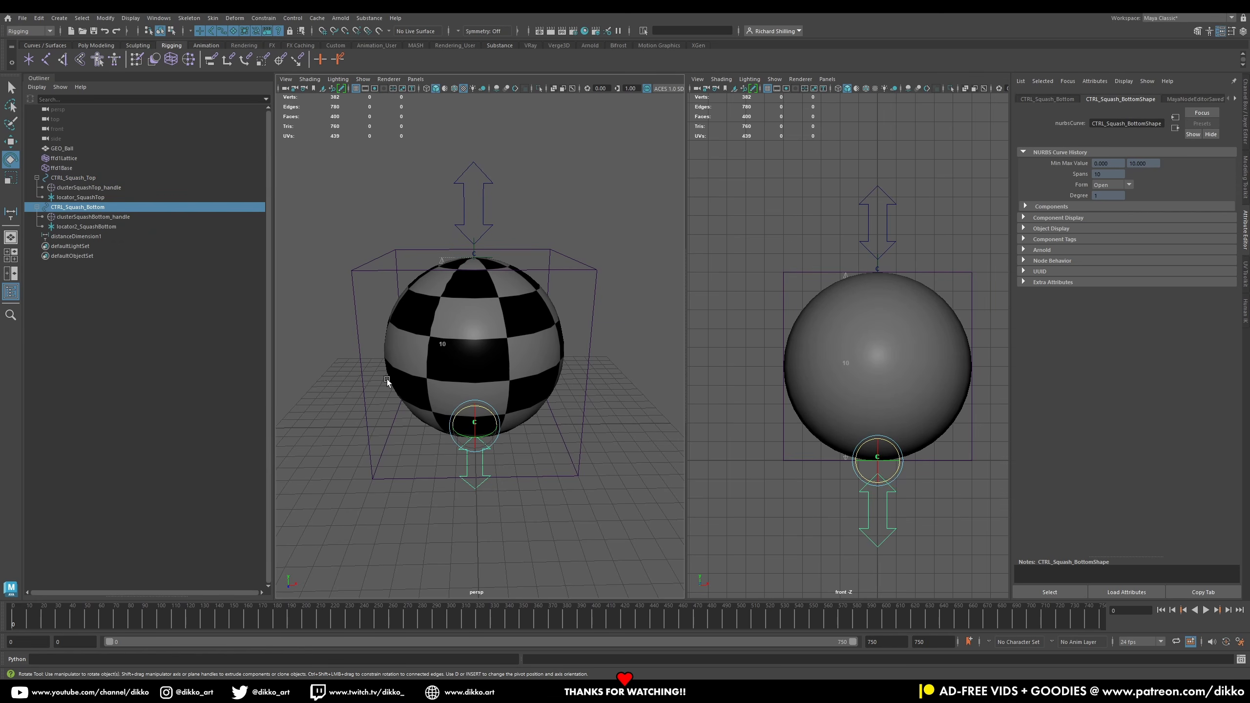
pyautogui.click(13, 143)
pyautogui.moveTo(472, 405); pyautogui.dragTo(465, 361)
pyautogui.hotkey('ctrl', 'z')
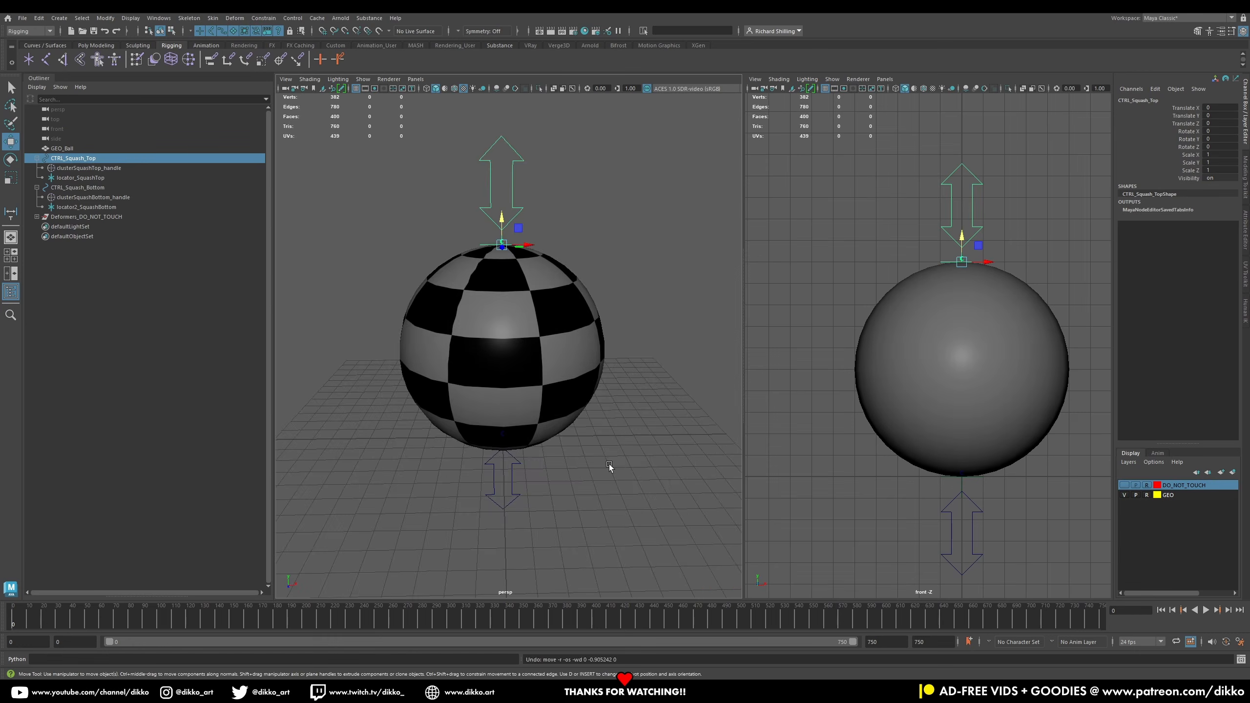
pyautogui.keyDown('alt'); pyautogui.moveTo(609, 464); pyautogui.dragTo(492, 413); pyautogui.keyUp('alt')
# Step: Create a NURBS circle, scale it up around the ball's base and freeze its scale
pyautogui.click(45, 45)
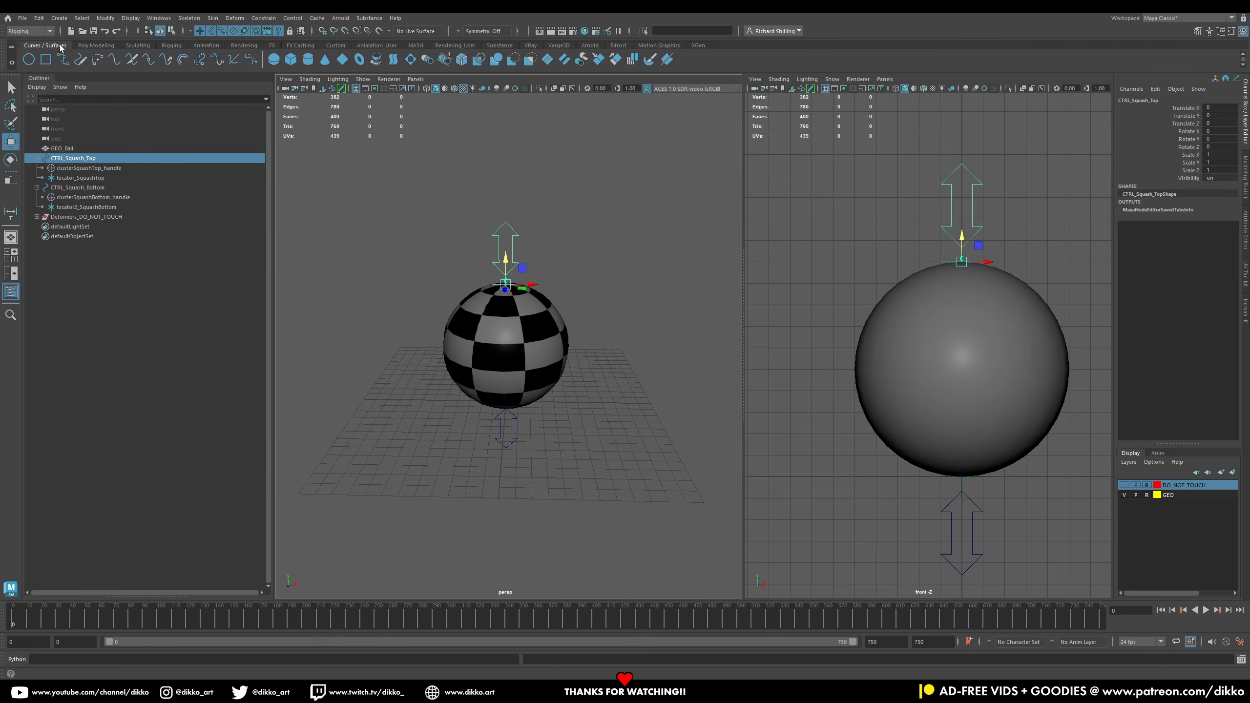
pyautogui.click(29, 60)
pyautogui.click(10, 176)
pyautogui.moveTo(506, 401); pyautogui.dragTo(458, 445)
pyautogui.rightClick(1179, 170)
pyautogui.moveTo(1143, 344)
pyautogui.click(1095, 373)
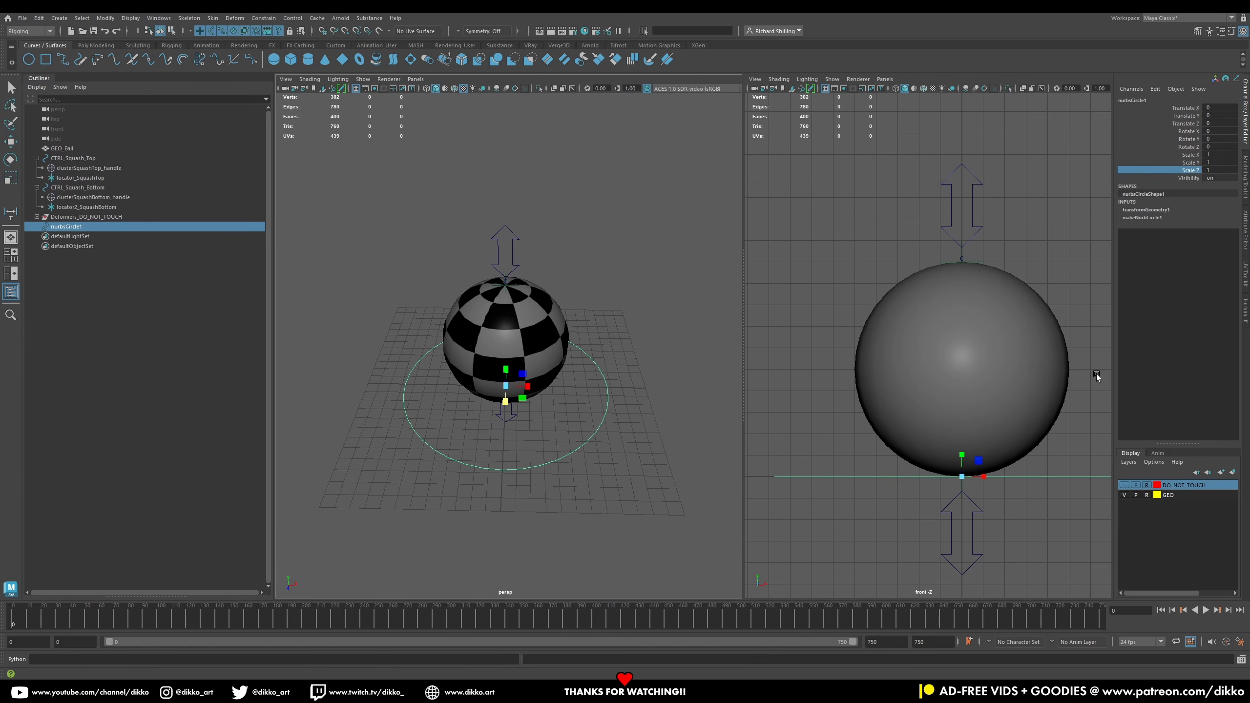
# Step: Rename the new circle CTRL_MASTER
pyautogui.doubleClick(67, 227)
pyautogui.write('CTRL_MASTER')
pyautogui.press('Return')
# Step: Reshape the CTRL_MASTER circle's CVs into a four-pointed star shape
pyautogui.moveTo(486, 471); pyautogui.dragTo(435, 428, button='right')
pyautogui.click(411, 448)
pyautogui.keyDown('shift'); pyautogui.click(597, 455); pyautogui.keyUp('shift')
pyautogui.keyDown('alt'); pyautogui.moveTo(648, 269); pyautogui.dragTo(625, 306); pyautogui.keyUp('alt')
pyautogui.keyDown('shift'); pyautogui.click(604, 302); pyautogui.keyUp('shift')
pyautogui.keyDown('shift'); pyautogui.click(465, 265); pyautogui.keyUp('shift')
pyautogui.moveTo(537, 350); pyautogui.dragTo(422, 350)
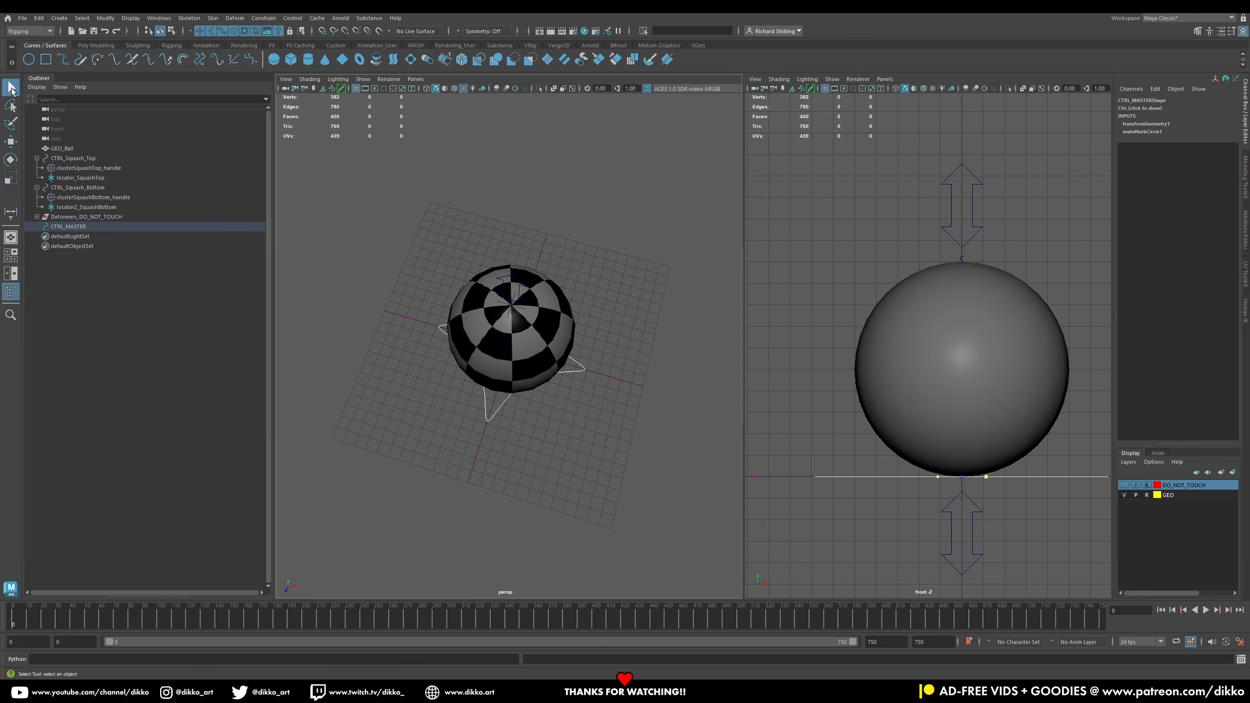
pyautogui.click(432, 371)
pyautogui.moveTo(379, 231); pyautogui.dragTo(663, 460)
pyautogui.moveTo(522, 367); pyautogui.dragTo(623, 325)
pyautogui.click(10, 93)
pyautogui.moveTo(407, 353); pyautogui.dragTo(422, 340, button='right')
pyautogui.click(410, 355)
pyautogui.keyDown('alt'); pyautogui.moveTo(412, 359); pyautogui.dragTo(464, 437); pyautogui.keyUp('alt')
pyautogui.click(410, 419)
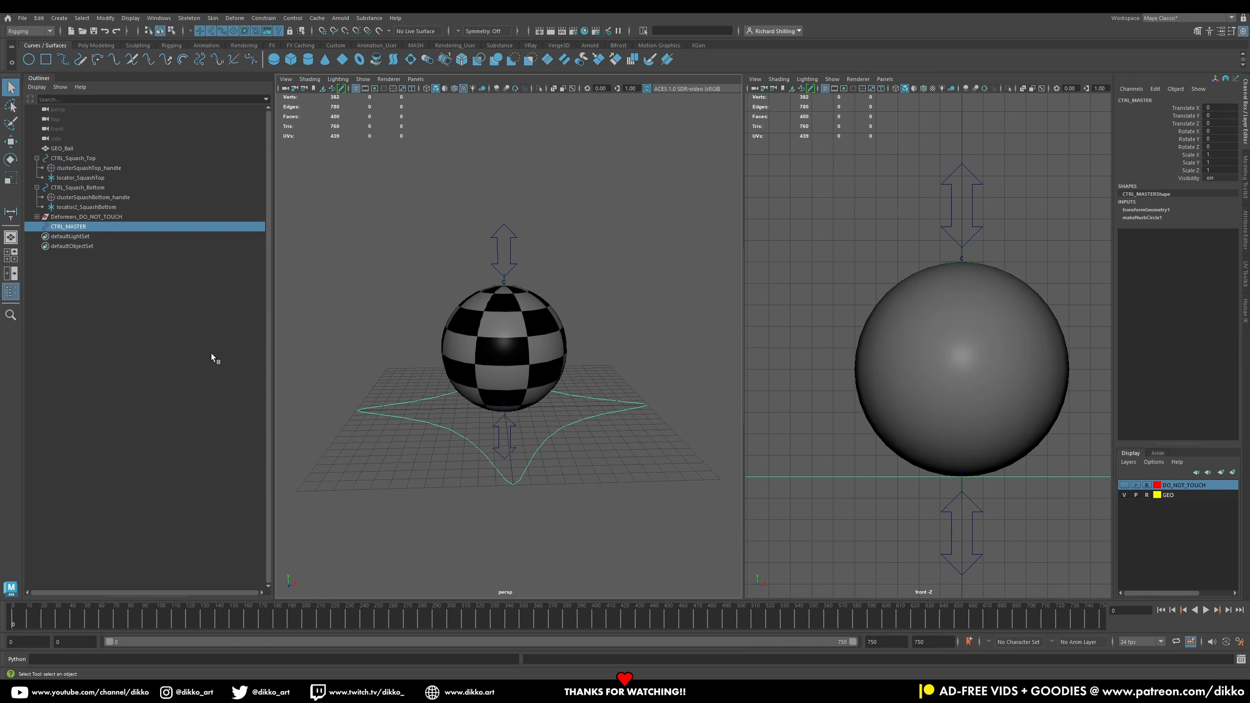
# Step: Start drawing an arrow-shaped outline with the EP Curve tool on the grid beside the ball
pyautogui.click(241, 370)
pyautogui.click(444, 429)
pyautogui.click(374, 335)
pyautogui.scroll(-2, 453, 385)
pyautogui.keyDown('alt'); pyautogui.moveTo(453, 388); pyautogui.dragTo(505, 310); pyautogui.keyUp('alt')
pyautogui.scroll(4, 505, 310)
pyautogui.click(62, 59)
pyautogui.scroll(3, 450, 307)
pyautogui.click(463, 281)
pyautogui.click(432, 306)
pyautogui.hotkey('ctrl', 'z')
pyautogui.hotkey('ctrl', 'z')
pyautogui.click(492, 263)
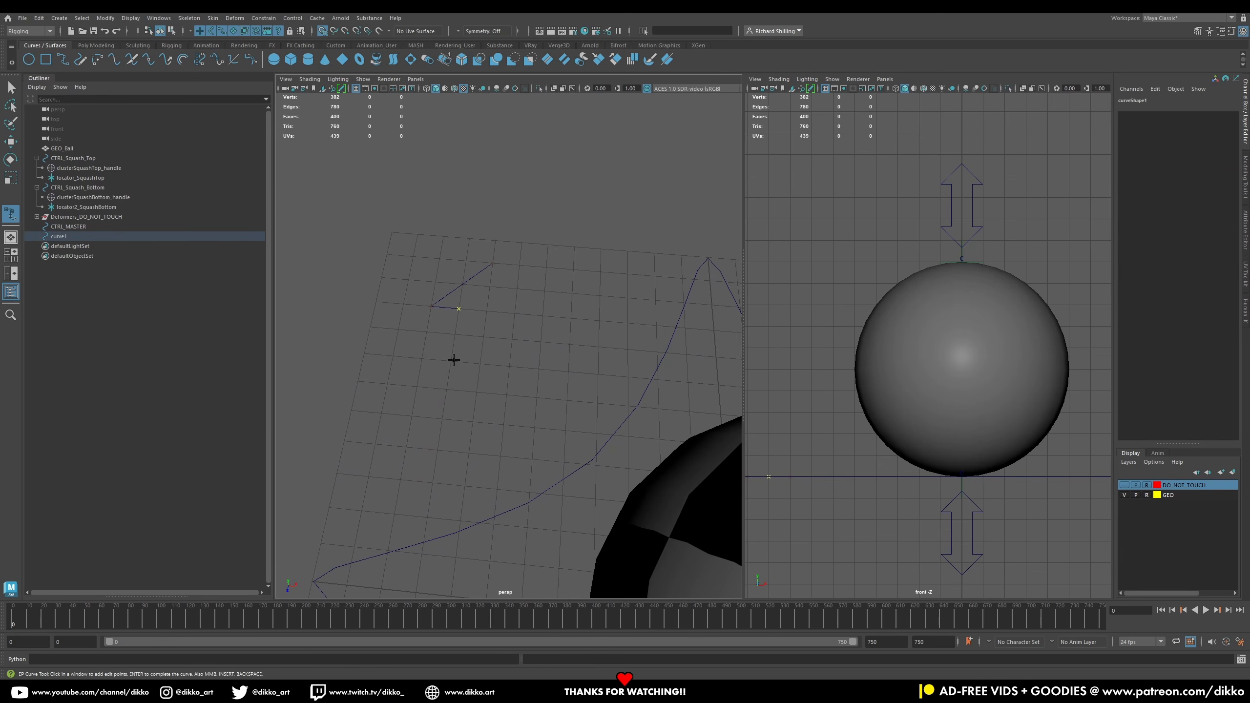
# Step: Continue placing EP curve points, undoing misplaced ones, to finish the four-arrow cross outline
pyautogui.click(398, 329)
pyautogui.click(328, 378)
pyautogui.click(380, 413)
pyautogui.click(386, 383)
pyautogui.keyDown('alt'); pyautogui.moveTo(394, 387); pyautogui.dragTo(443, 424); pyautogui.keyUp('alt')
pyautogui.hotkey('ctrl', 'z')
pyautogui.hotkey('ctrl', 'z')
pyautogui.hotkey('ctrl', 'z')
pyautogui.hotkey('ctrl', 'z')
pyautogui.hotkey('ctrl', 'z')
pyautogui.hotkey('ctrl', 'z')
pyautogui.hotkey('ctrl', 'z')
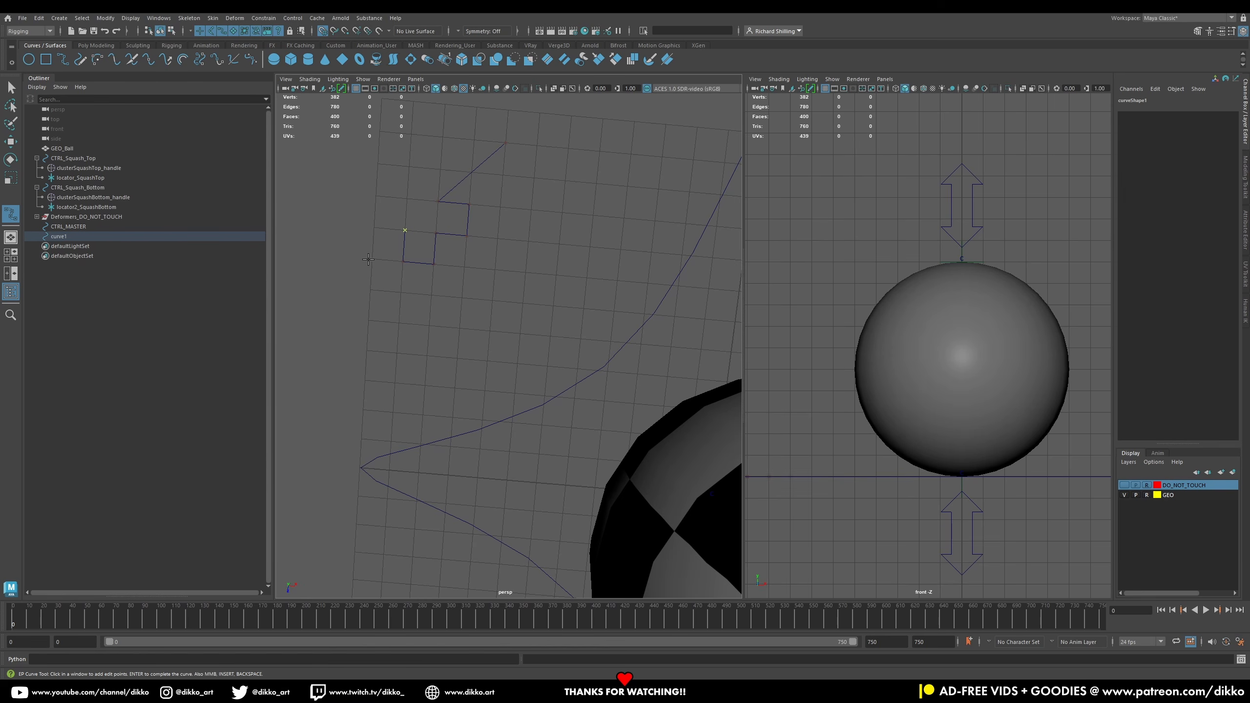
pyautogui.click(340, 287)
pyautogui.click(399, 322)
pyautogui.click(401, 292)
pyautogui.hotkey('ctrl', 'z')
pyautogui.hotkey('ctrl', 'z')
pyautogui.click(397, 353)
pyautogui.click(560, 213)
pyautogui.click(508, 143)
pyautogui.click(12, 87)
# Step: Move the arrow curve's pivot to the centre of the ball
pyautogui.keyDown('alt'); pyautogui.moveTo(542, 364); pyautogui.dragTo(561, 330); pyautogui.keyUp('alt')
pyautogui.scroll(-8, 594, 301)
pyautogui.click(14, 142)
pyautogui.press('d')
pyautogui.moveTo(568, 407); pyautogui.dragTo(469, 369)
pyautogui.keyDown('alt'); pyautogui.moveTo(469, 368); pyautogui.dragTo(468, 437); pyautogui.keyUp('alt')
pyautogui.moveTo(477, 414); pyautogui.dragTo(578, 377)
pyautogui.moveTo(961, 450); pyautogui.dragTo(961, 344)
# Step: Set the arrow curve's scale to 2.5 on all axes
pyautogui.press('r')
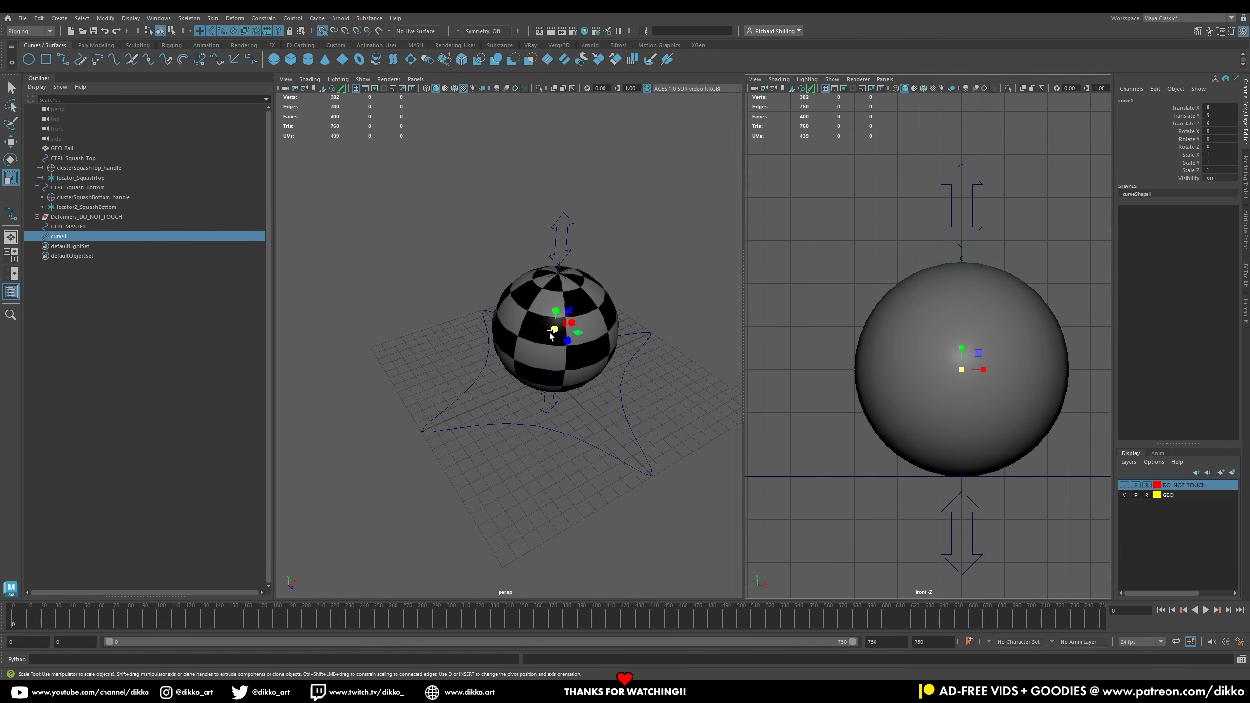
pyautogui.moveTo(554, 329); pyautogui.dragTo(635, 329)
pyautogui.moveTo(1220, 155); pyautogui.dragTo(1220, 170)
pyautogui.write('2.5')
pyautogui.press('Return')
# Step: Refine the cross-arrow curve's CVs in the top view, aligning the upper arrow and body corners
pyautogui.moveTo(885, 321); pyautogui.dragTo(834, 319)
pyautogui.moveTo(464, 302); pyautogui.dragTo(424, 302, button='right')
pyautogui.press('w')
pyautogui.moveTo(455, 291); pyautogui.dragTo(454, 320)
pyautogui.moveTo(828, 305); pyautogui.dragTo(877, 326)
pyautogui.moveTo(852, 342); pyautogui.dragTo(852, 348)
pyautogui.moveTo(888, 245); pyautogui.dragTo(909, 295)
pyautogui.moveTo(924, 269); pyautogui.dragTo(930, 269)
pyautogui.moveTo(1029, 306); pyautogui.dragTo(1005, 349)
pyautogui.moveTo(885, 281); pyautogui.dragTo(885, 287)
pyautogui.moveTo(928, 219); pyautogui.dragTo(927, 224)
pyautogui.moveTo(1015, 260); pyautogui.dragTo(916, 273)
pyautogui.moveTo(866, 220); pyautogui.dragTo(999, 297)
pyautogui.moveTo(928, 287); pyautogui.dragTo(927, 248)
# Step: Refine the remaining cross-arrow CVs in the top view, aligning the left, right and lower arrows
pyautogui.moveTo(848, 340); pyautogui.dragTo(809, 341)
pyautogui.moveTo(846, 395); pyautogui.dragTo(850, 358)
pyautogui.moveTo(768, 337); pyautogui.dragTo(833, 346)
pyautogui.moveTo(980, 263); pyautogui.dragTo(998, 415)
pyautogui.moveTo(1016, 340); pyautogui.dragTo(1086, 346)
pyautogui.moveTo(1019, 366); pyautogui.dragTo(1034, 388)
pyautogui.moveTo(1024, 301); pyautogui.dragTo(1026, 351)
pyautogui.moveTo(1087, 346); pyautogui.dragTo(1075, 346)
pyautogui.moveTo(977, 433); pyautogui.dragTo(976, 446)
pyautogui.moveTo(892, 443); pyautogui.dragTo(929, 444)
pyautogui.moveTo(1010, 443); pyautogui.dragTo(973, 443)
pyautogui.moveTo(978, 431); pyautogui.dragTo(966, 430)
pyautogui.moveTo(927, 524); pyautogui.dragTo(928, 493)
pyautogui.keyDown('alt'); pyautogui.moveTo(319, 384); pyautogui.dragTo(379, 300); pyautogui.keyUp('alt')
# Step: Create a second NURBS circle, scale and position it around the ball, and freeze its scale
pyautogui.click(29, 59)
pyautogui.click(11, 160)
pyautogui.click(11, 178)
pyautogui.moveTo(532, 423); pyautogui.dragTo(634, 395)
pyautogui.keyDown('alt'); pyautogui.moveTo(590, 465); pyautogui.dragTo(549, 340); pyautogui.keyUp('alt')
pyautogui.press('w')
pyautogui.keyDown('alt'); pyautogui.moveTo(617, 387); pyautogui.dragTo(593, 445); pyautogui.keyUp('alt')
pyautogui.click(603, 447)
pyautogui.click(10, 178)
pyautogui.click(500, 401)
pyautogui.moveTo(513, 383); pyautogui.dragTo(547, 392)
pyautogui.click(514, 439)
pyautogui.keyDown('shift'); pyautogui.click(518, 468); pyautogui.keyUp('shift')
pyautogui.rightClick(1166, 160)
pyautogui.moveTo(1149, 333)
pyautogui.click(1110, 363)
# Step: Create a third NURBS circle, scale it to about 5.3 and raise it to the ball's middle
pyautogui.click(656, 391)
pyautogui.click(618, 395)
pyautogui.keyDown('alt'); pyautogui.moveTo(454, 392); pyautogui.dragTo(570, 289); pyautogui.keyUp('alt')
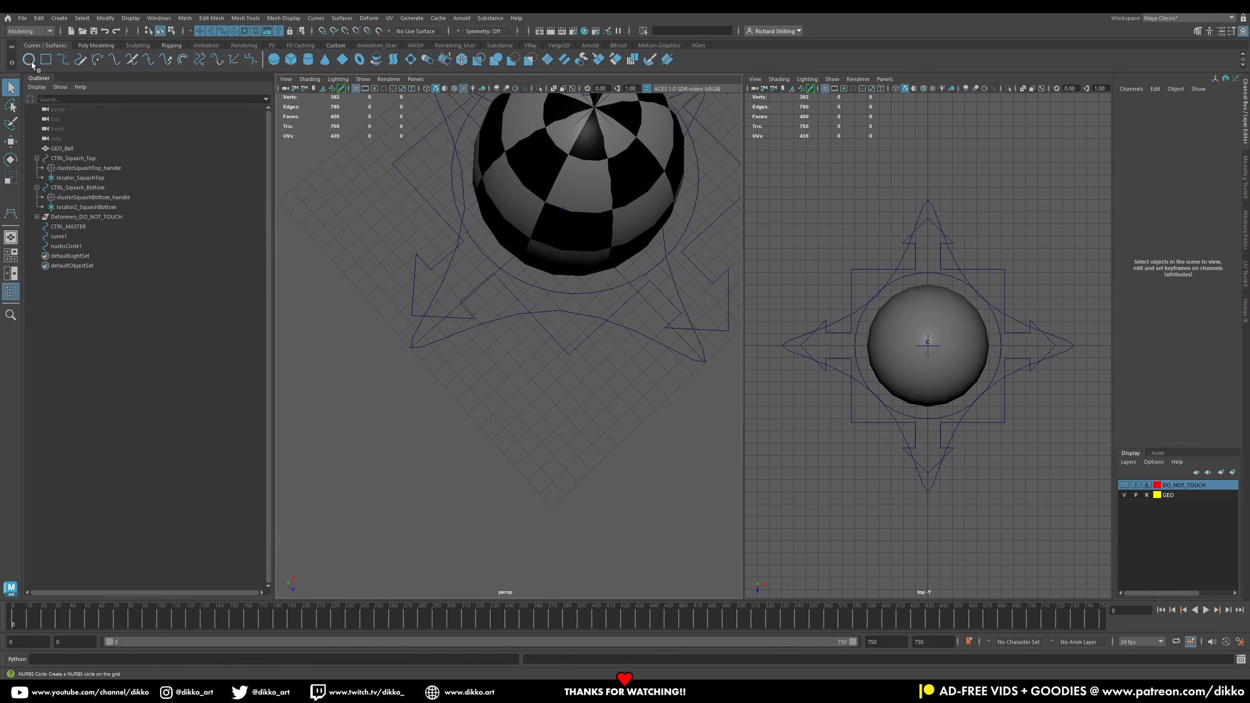
pyautogui.click(32, 62)
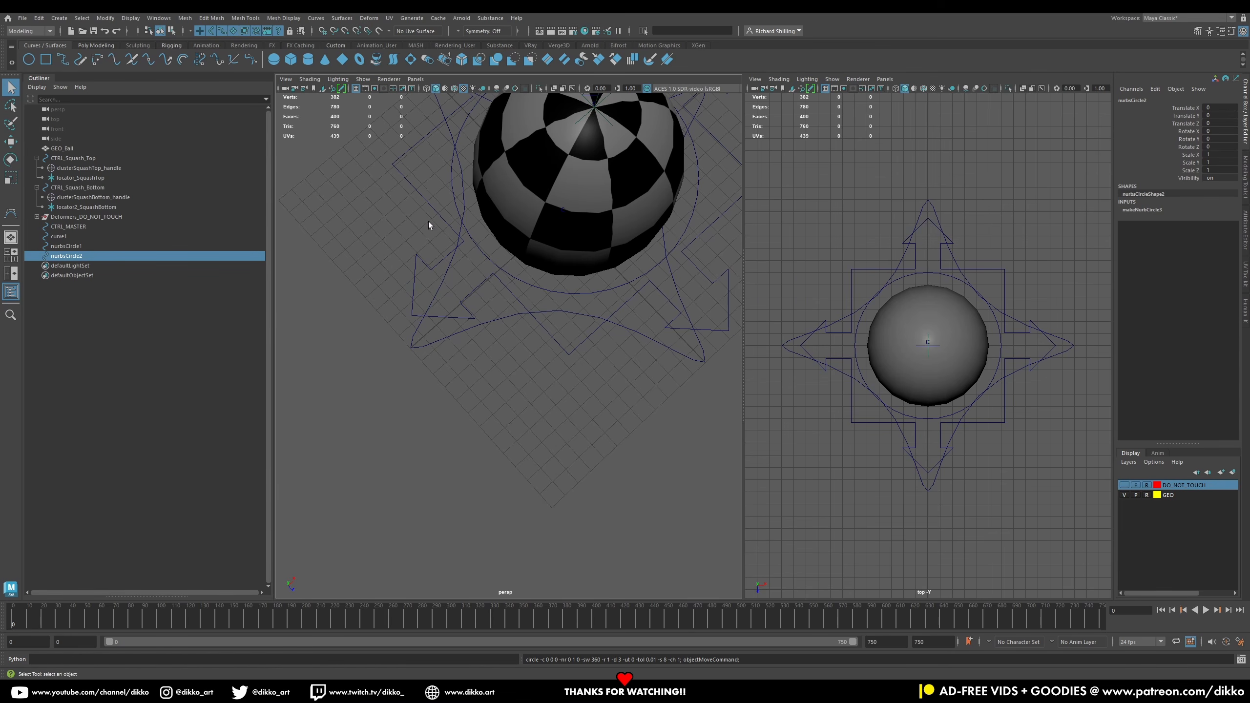
pyautogui.click(7, 182)
pyautogui.keyDown('alt'); pyautogui.moveTo(536, 283); pyautogui.dragTo(524, 229); pyautogui.keyUp('alt')
pyautogui.keyDown('alt'); pyautogui.moveTo(519, 236); pyautogui.dragTo(621, 324, button='middle'); pyautogui.keyUp('alt')
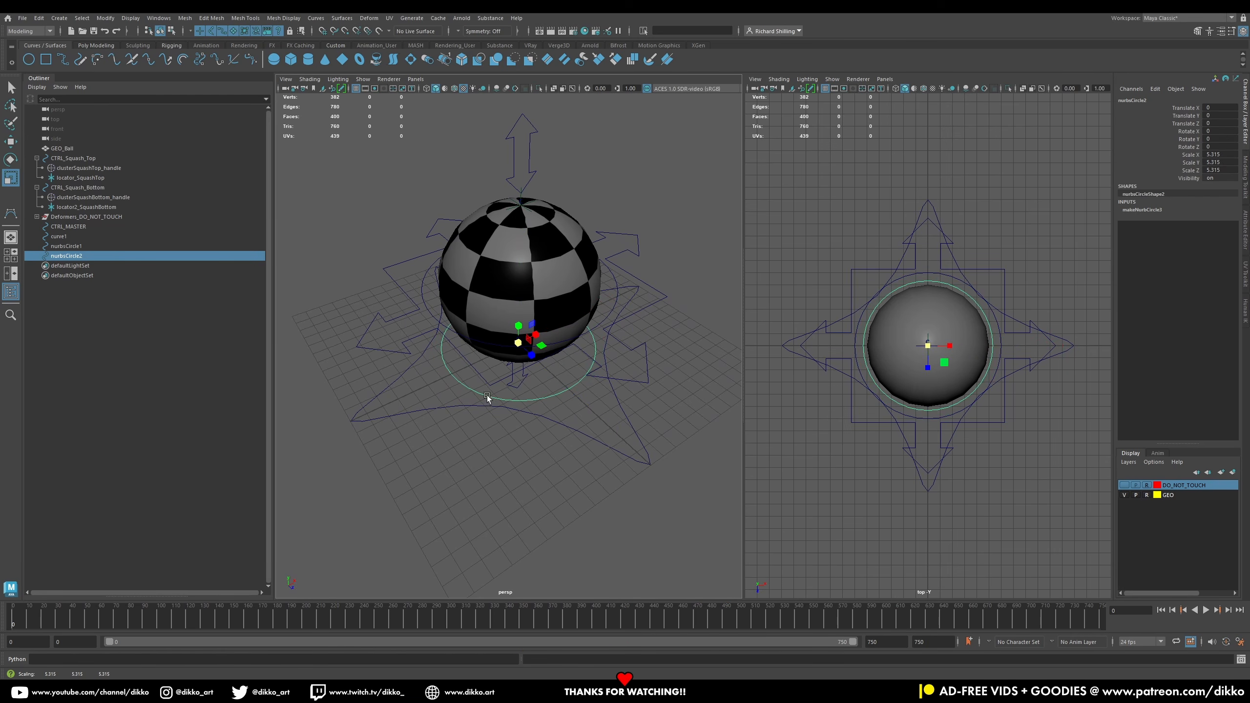
pyautogui.click(16, 143)
pyautogui.keyDown('alt'); pyautogui.moveTo(488, 345); pyautogui.dragTo(506, 317); pyautogui.keyUp('alt')
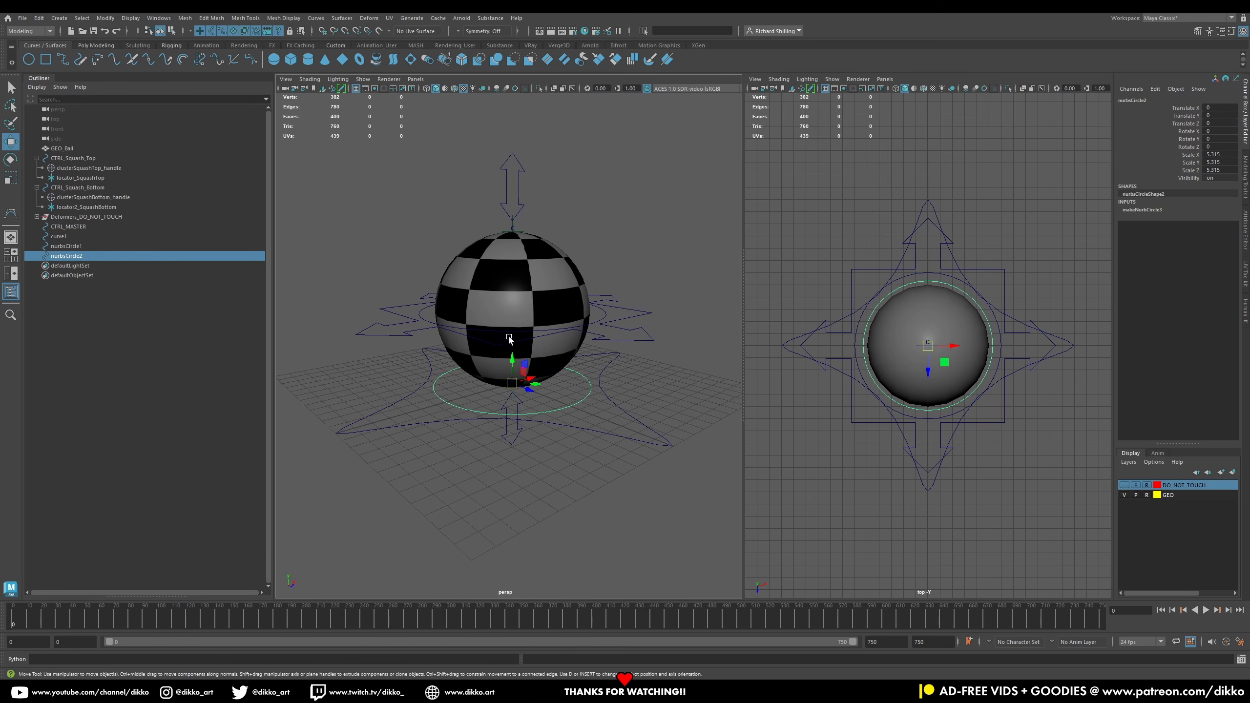
pyautogui.moveTo(521, 365); pyautogui.dragTo(520, 293)
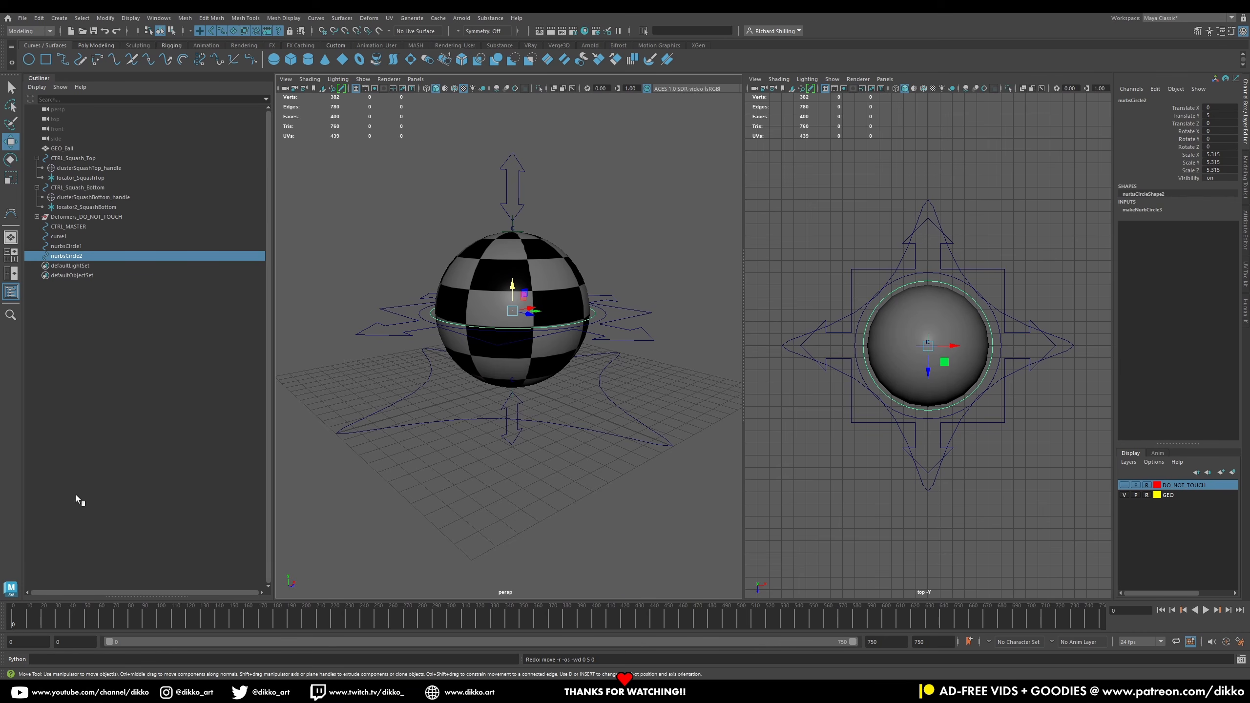
# Step: Freeze the third circle's scale
pyautogui.rightClick(1154, 166)
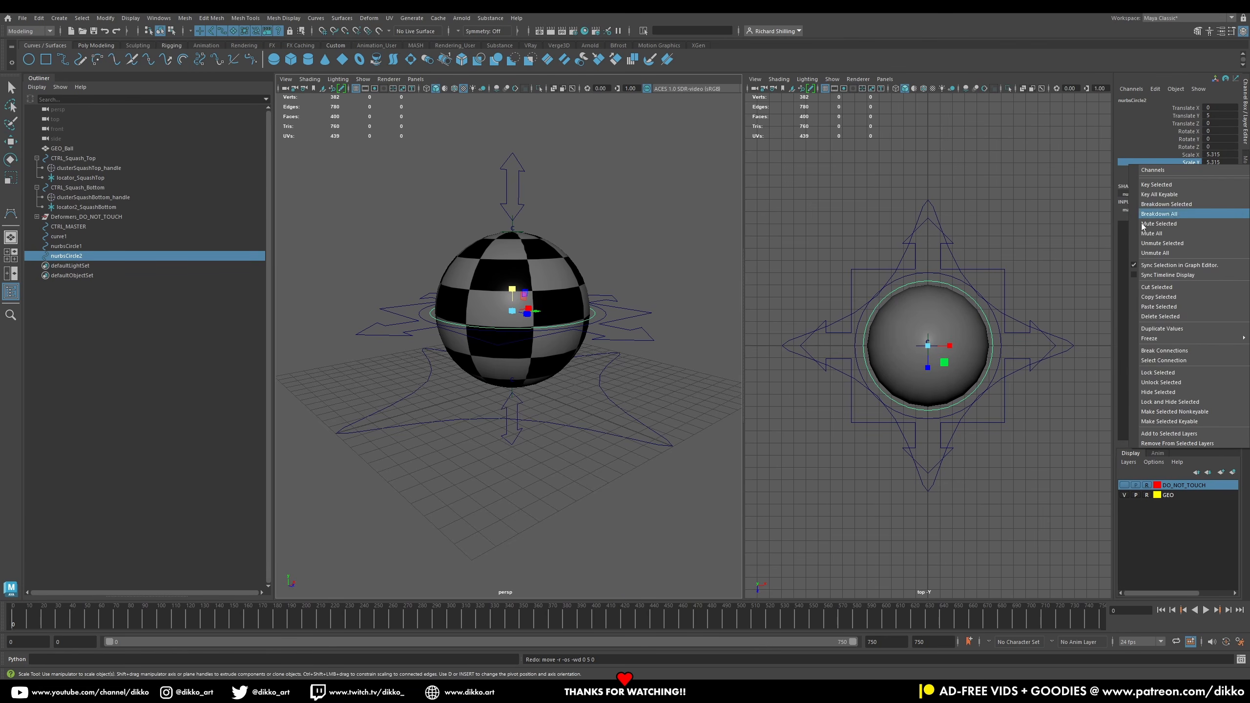
pyautogui.click(1086, 369)
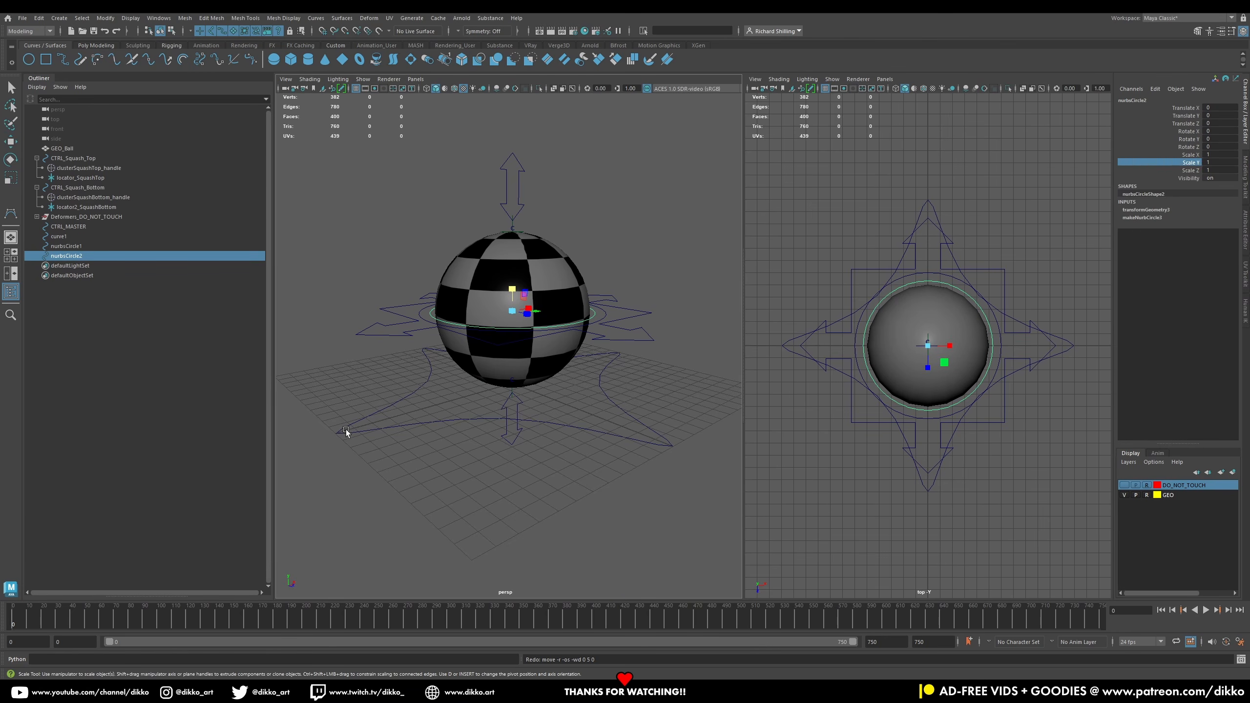
pyautogui.click(382, 440)
pyautogui.click(66, 256)
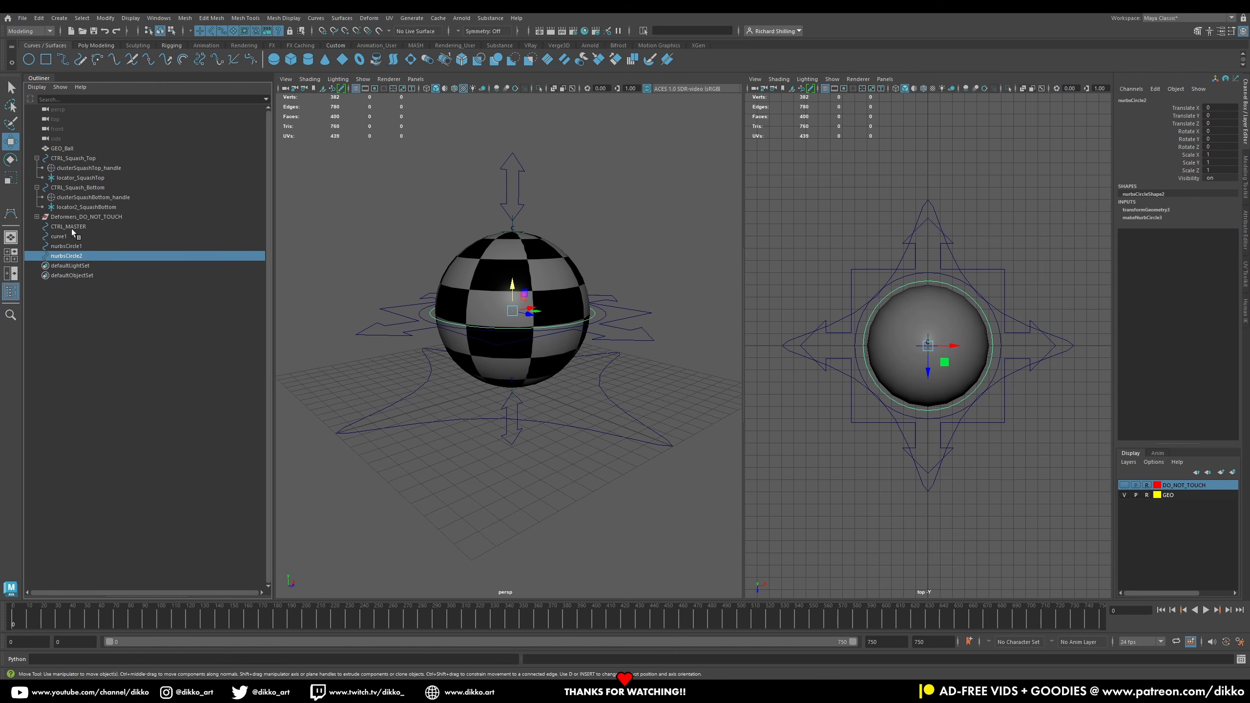
# Step: Rename the cross-arrow curve CTRL_COG
pyautogui.click(69, 227)
pyautogui.click(58, 237)
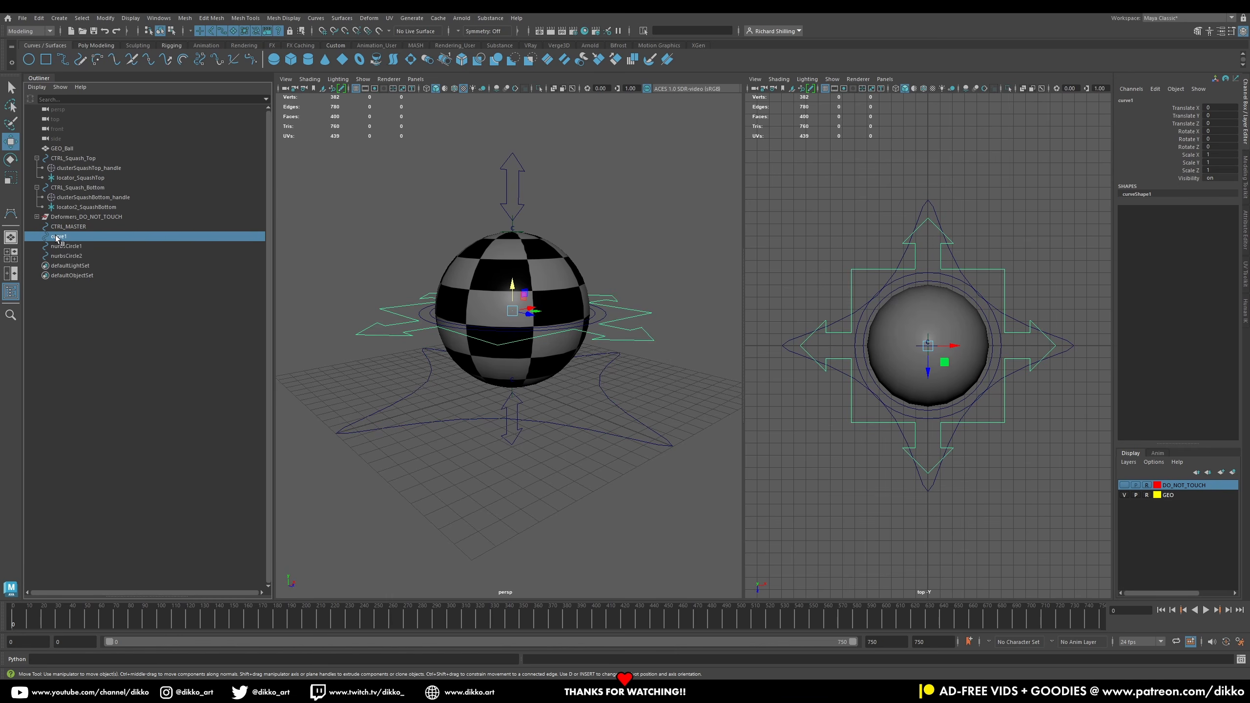
pyautogui.doubleClick(62, 236)
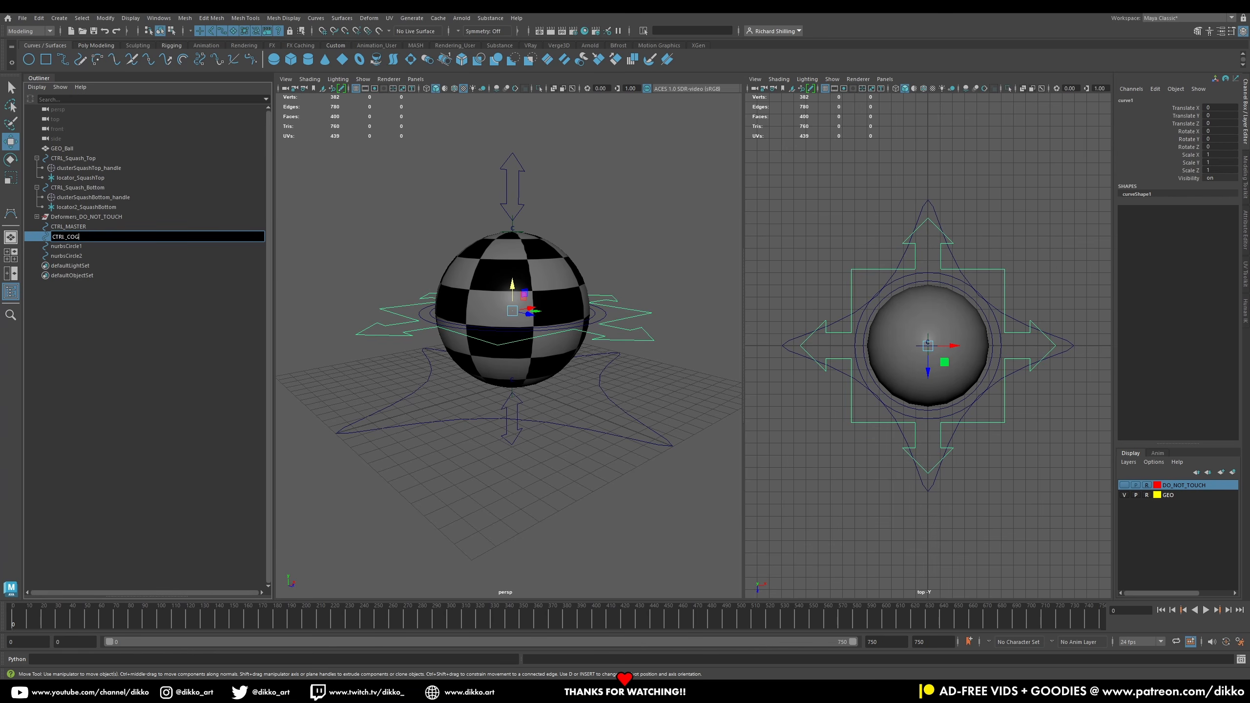
pyautogui.press('Return')
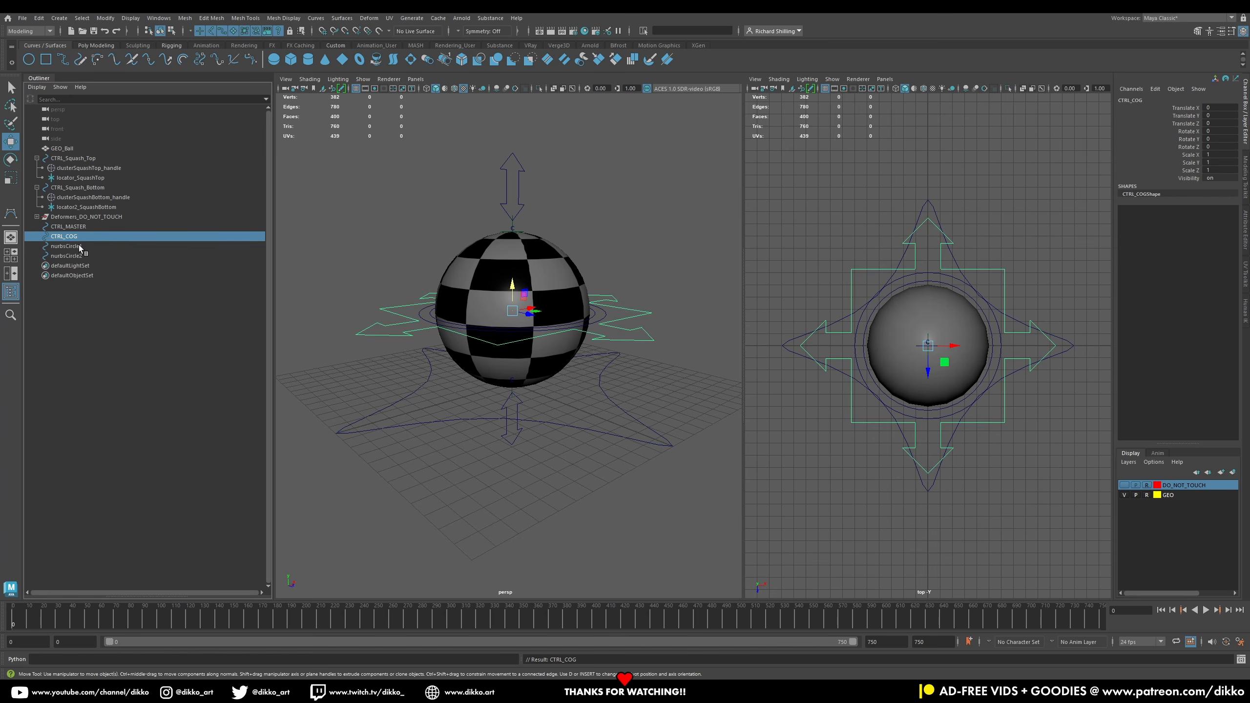
# Step: Rename the second circle CTRL_SQUASH_PARENT
pyautogui.click(79, 246)
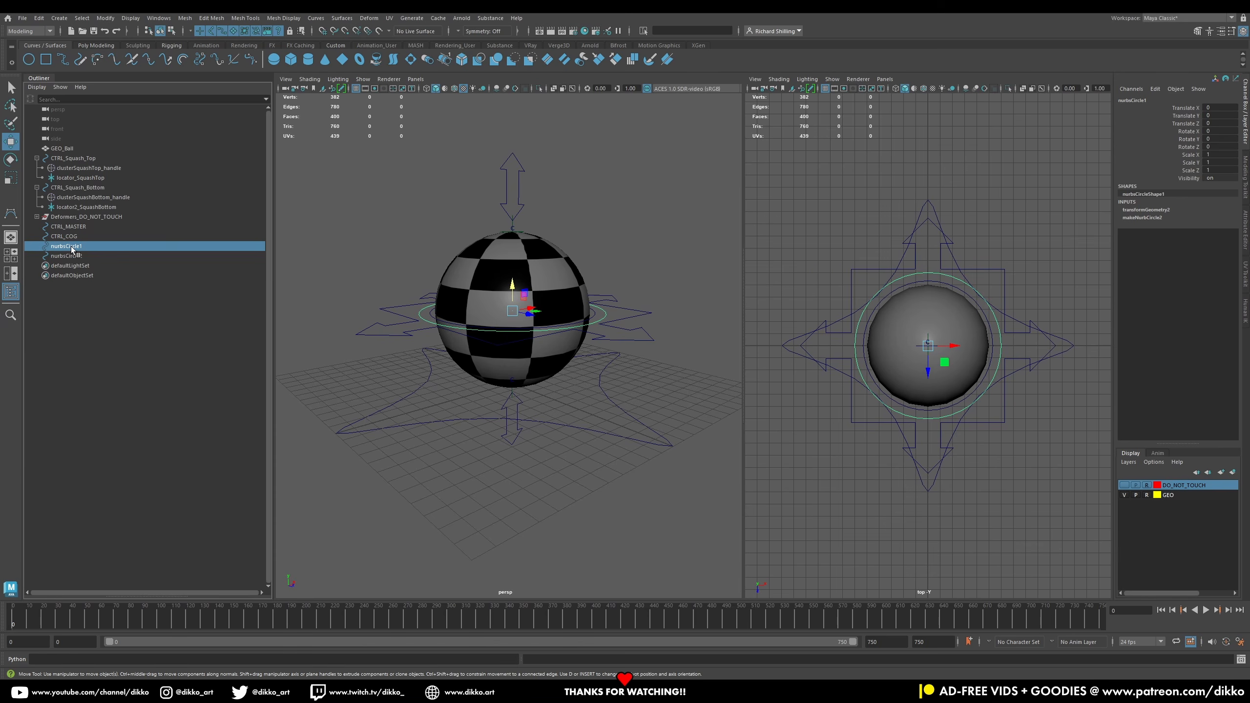
pyautogui.doubleClick(69, 246)
pyautogui.write('c')
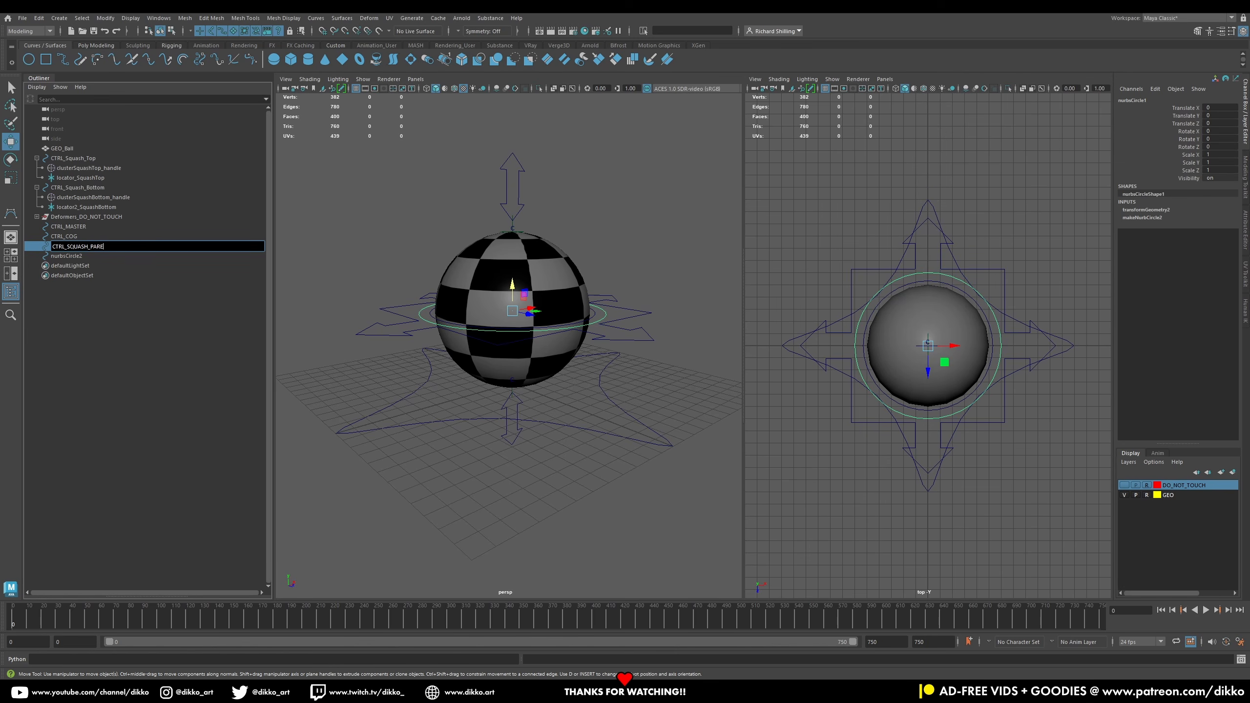
pyautogui.press('Return')
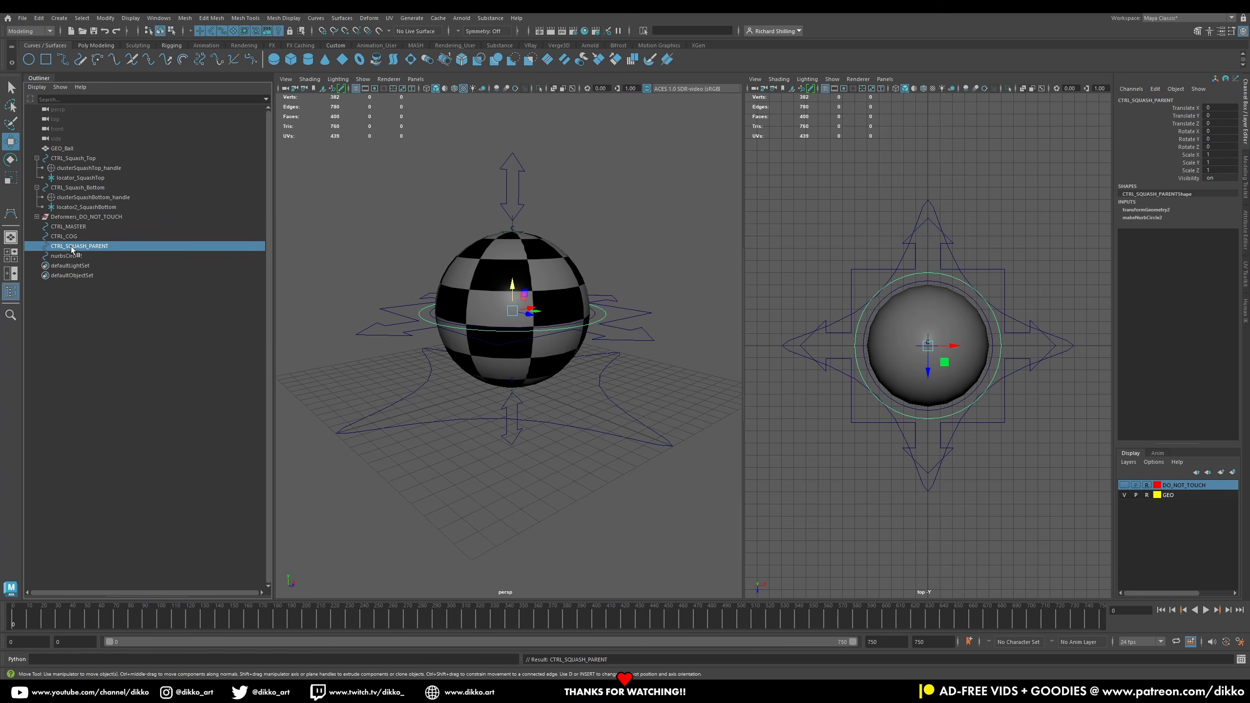
# Step: Rename the third circle CTRL_BALL_ROTATION
pyautogui.click(69, 255)
pyautogui.doubleClick(68, 255)
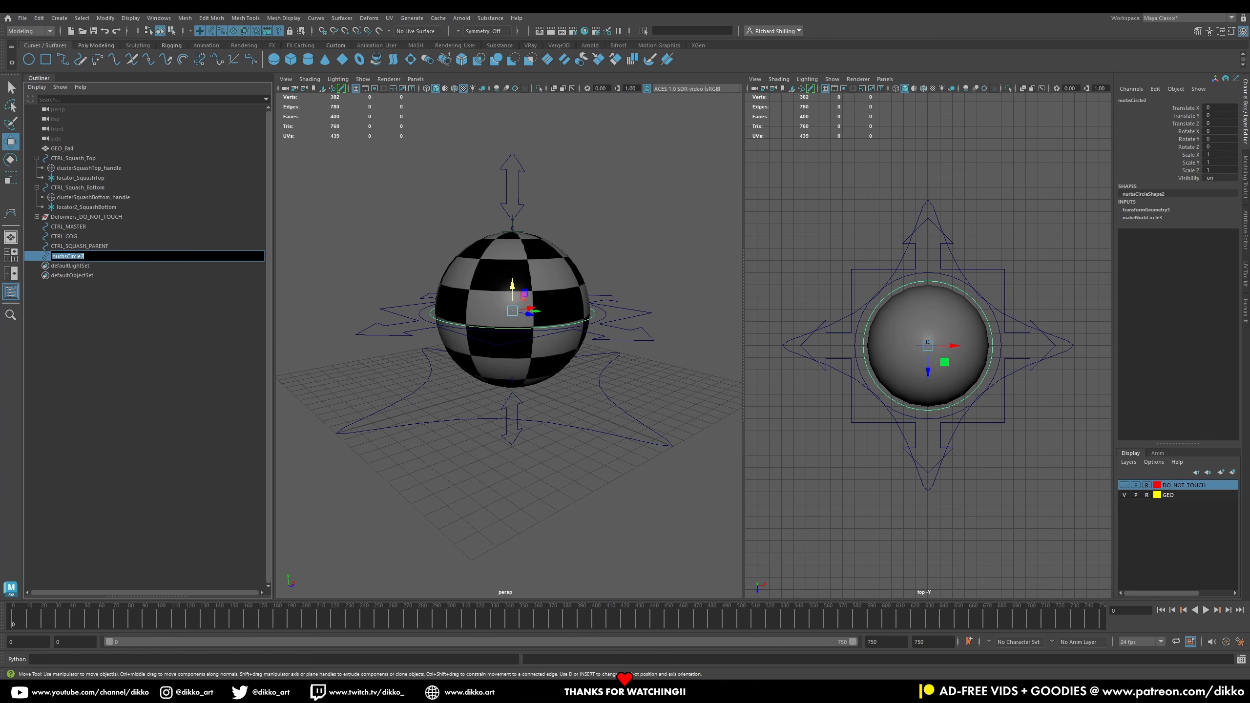
pyautogui.write('c')
pyautogui.write('ION')
pyautogui.press('Return')
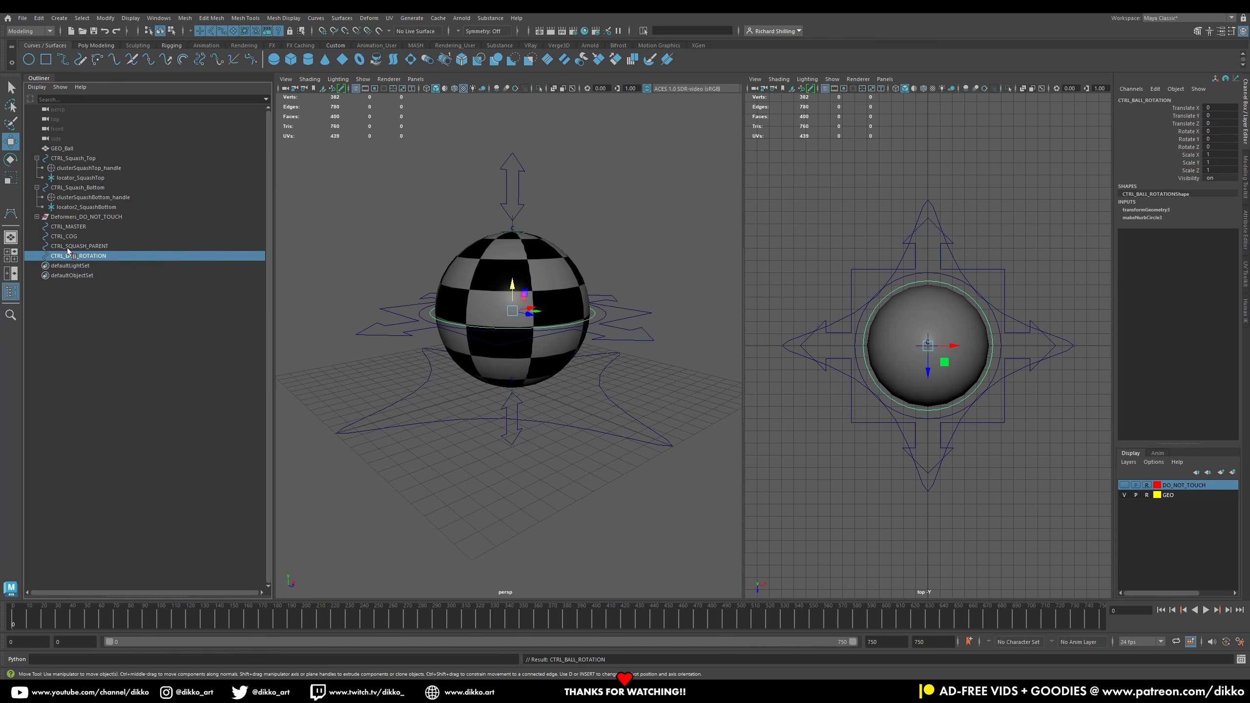
# Step: Enable drawing overrides on CTRL_MASTER's shape and set its override colour to green
pyautogui.click(85, 247)
pyautogui.click(85, 257)
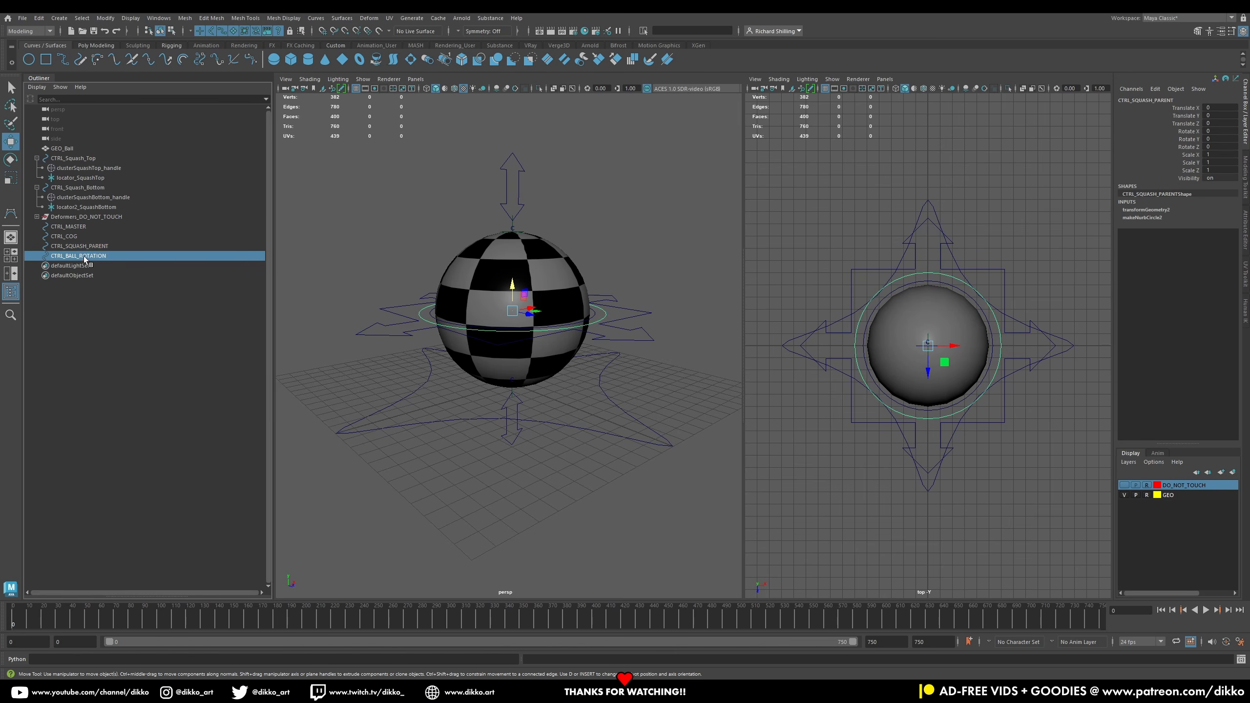
pyautogui.click(86, 248)
pyautogui.click(83, 235)
pyautogui.click(83, 228)
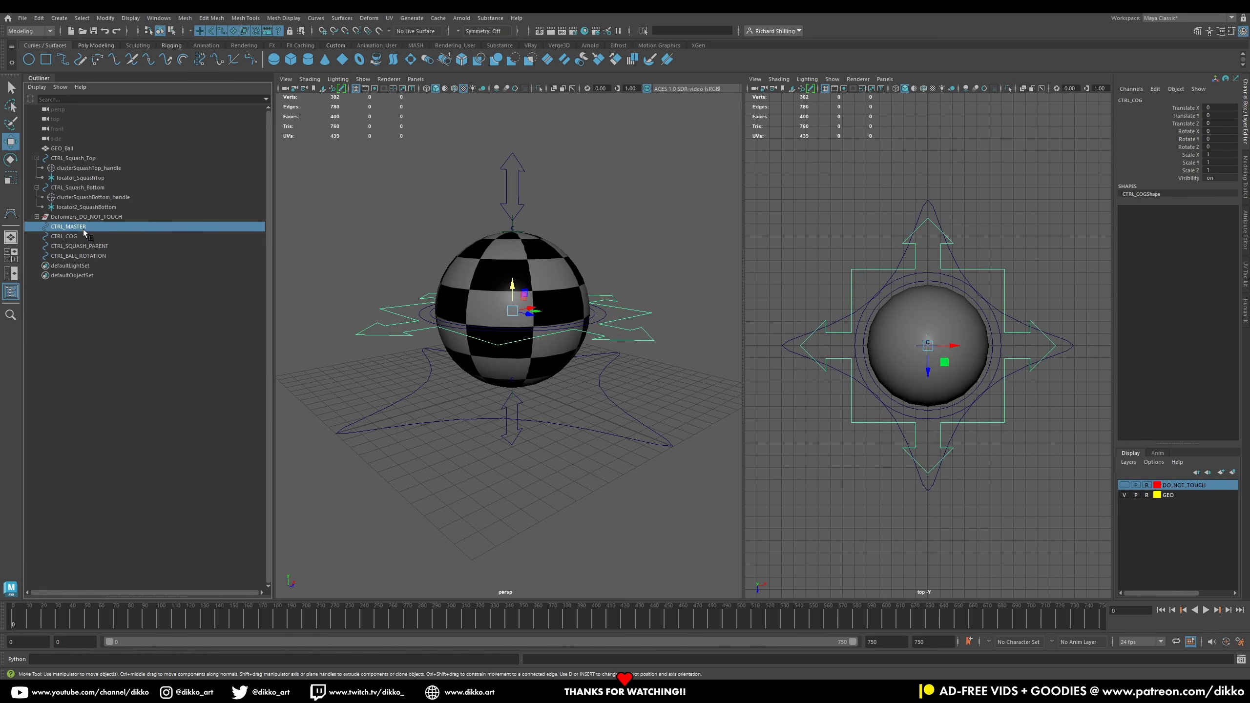
pyautogui.click(1248, 240)
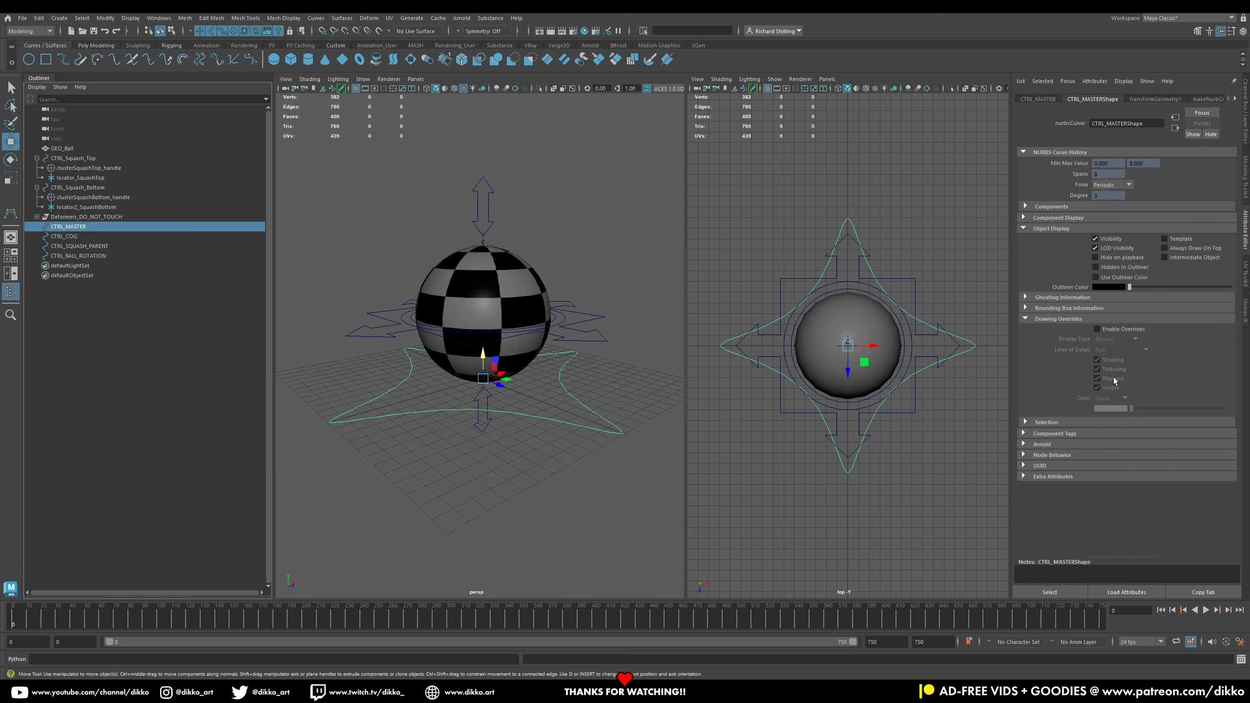
pyautogui.click(1098, 330)
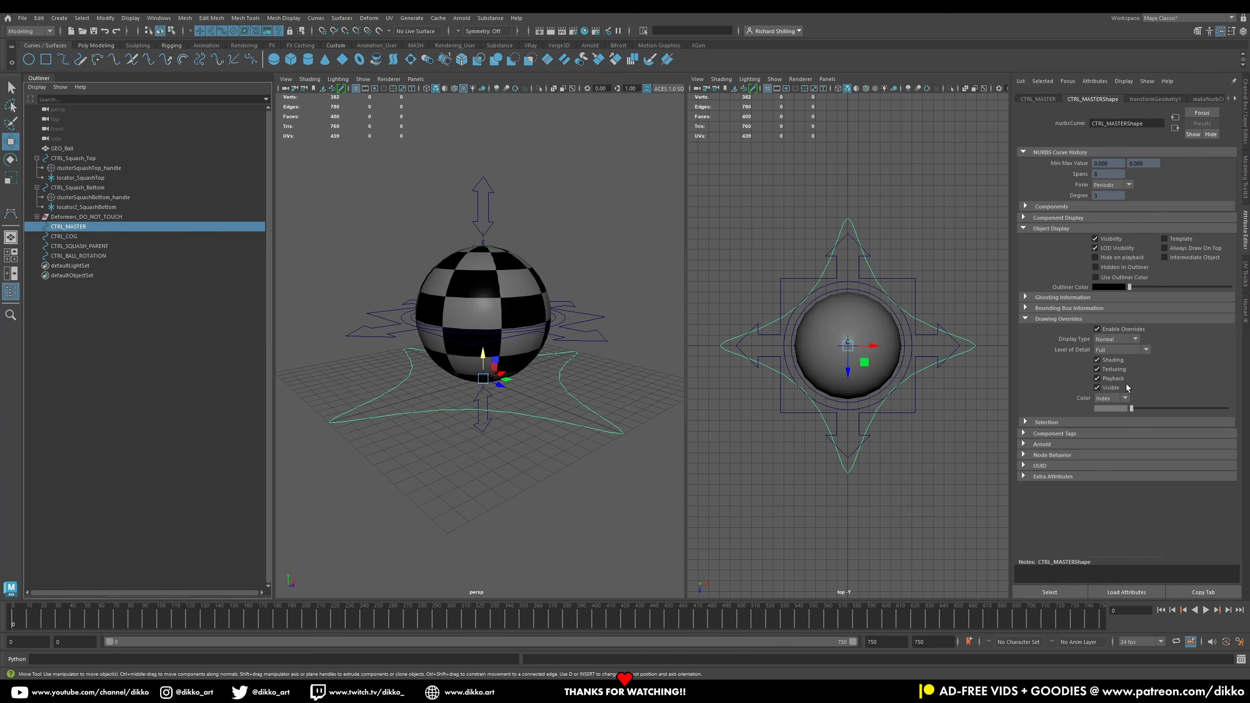
pyautogui.moveTo(1134, 411)
pyautogui.mouseDown()
pyautogui.moveTo(1185, 408)
pyautogui.moveTo(1147, 409)
pyautogui.mouseUp()
pyautogui.click(468, 451)
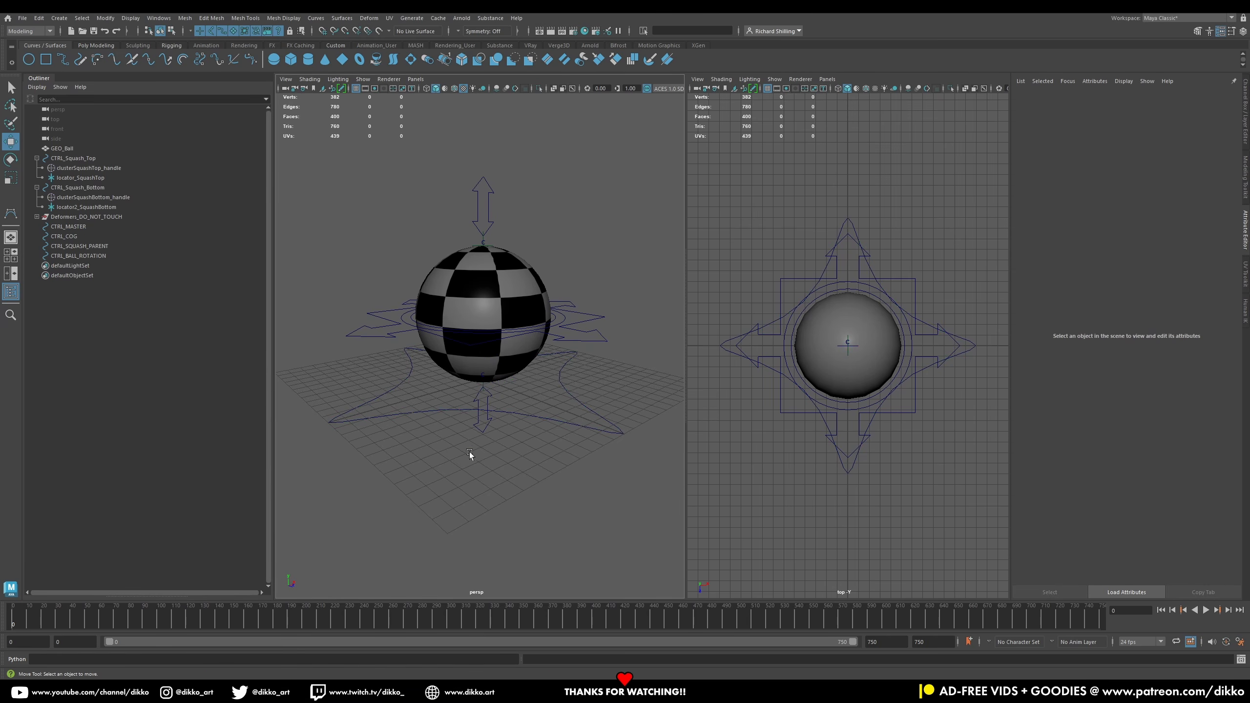
# Step: Enable drawing overrides on the top squash arrow control and colour it yellow
pyautogui.click(481, 422)
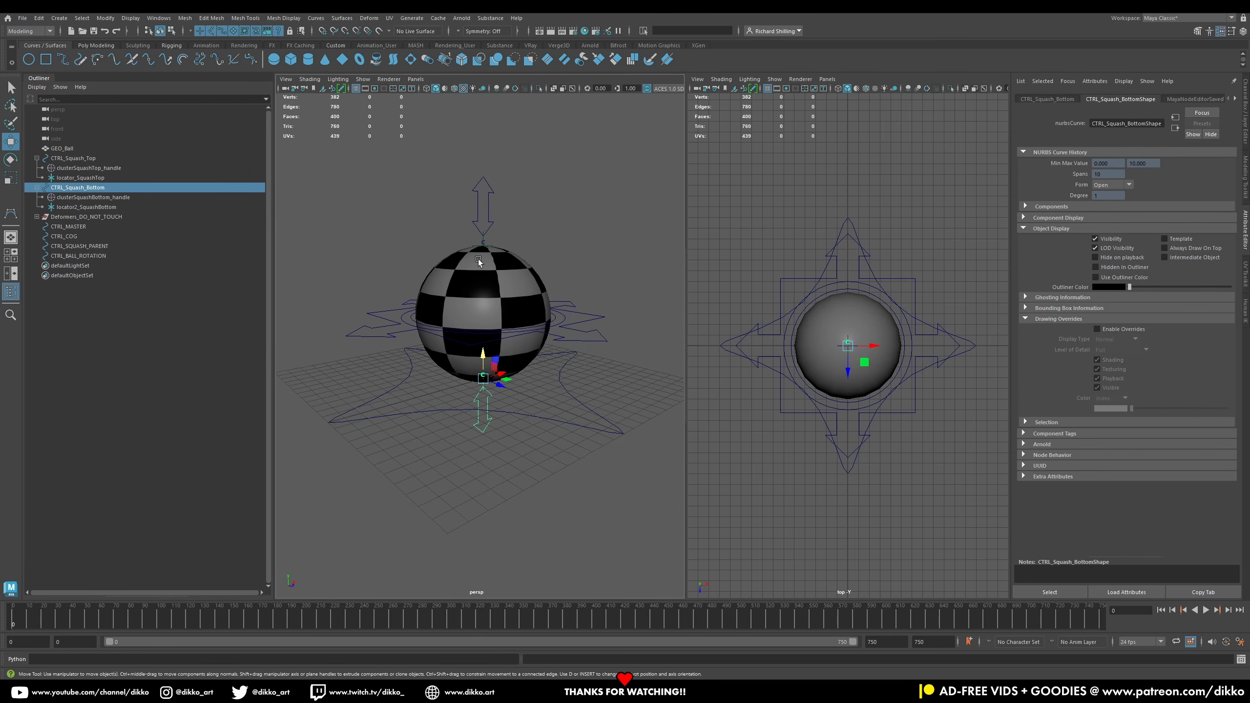
pyautogui.keyDown('shift'); pyautogui.click(487, 213); pyautogui.keyUp('shift')
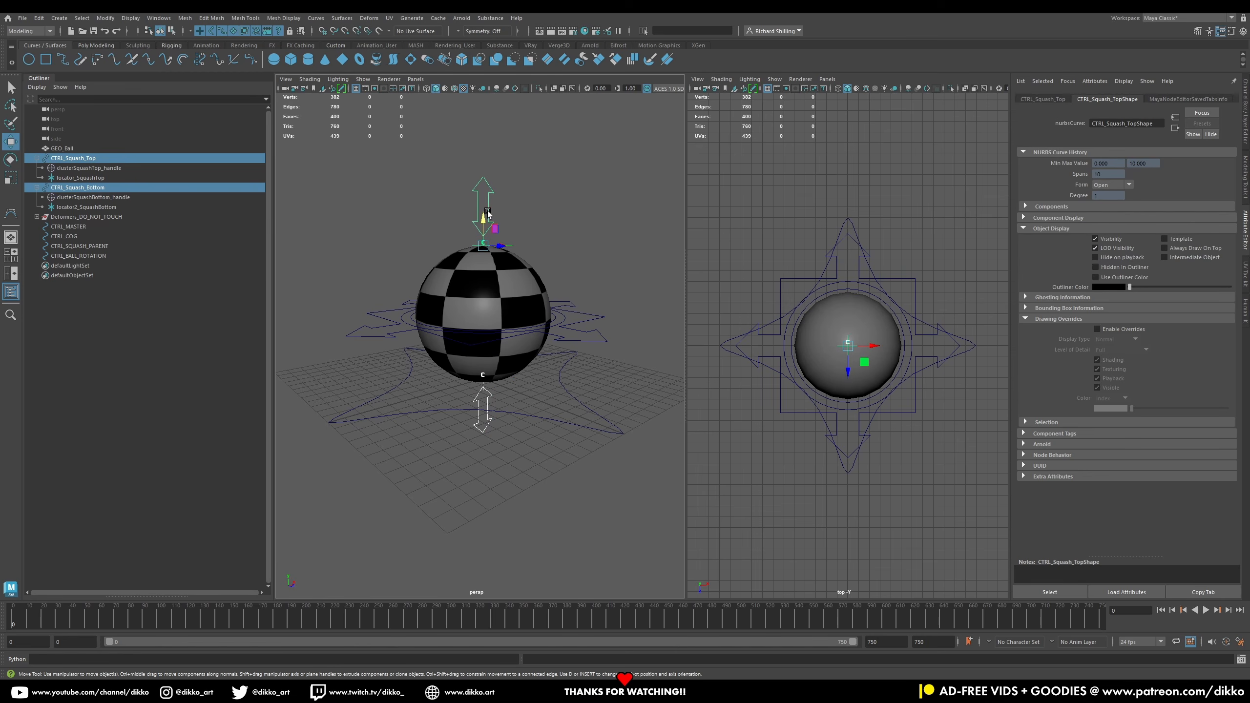
pyautogui.click(503, 201)
pyautogui.click(489, 204)
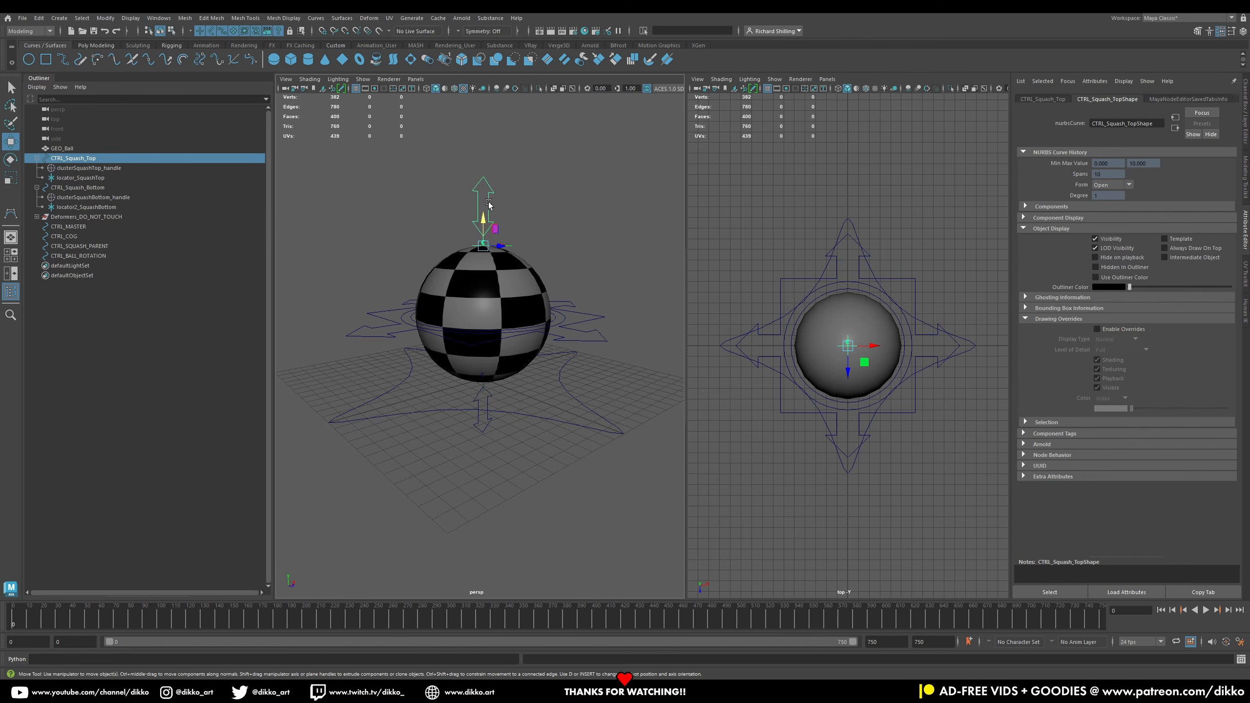
pyautogui.click(1097, 329)
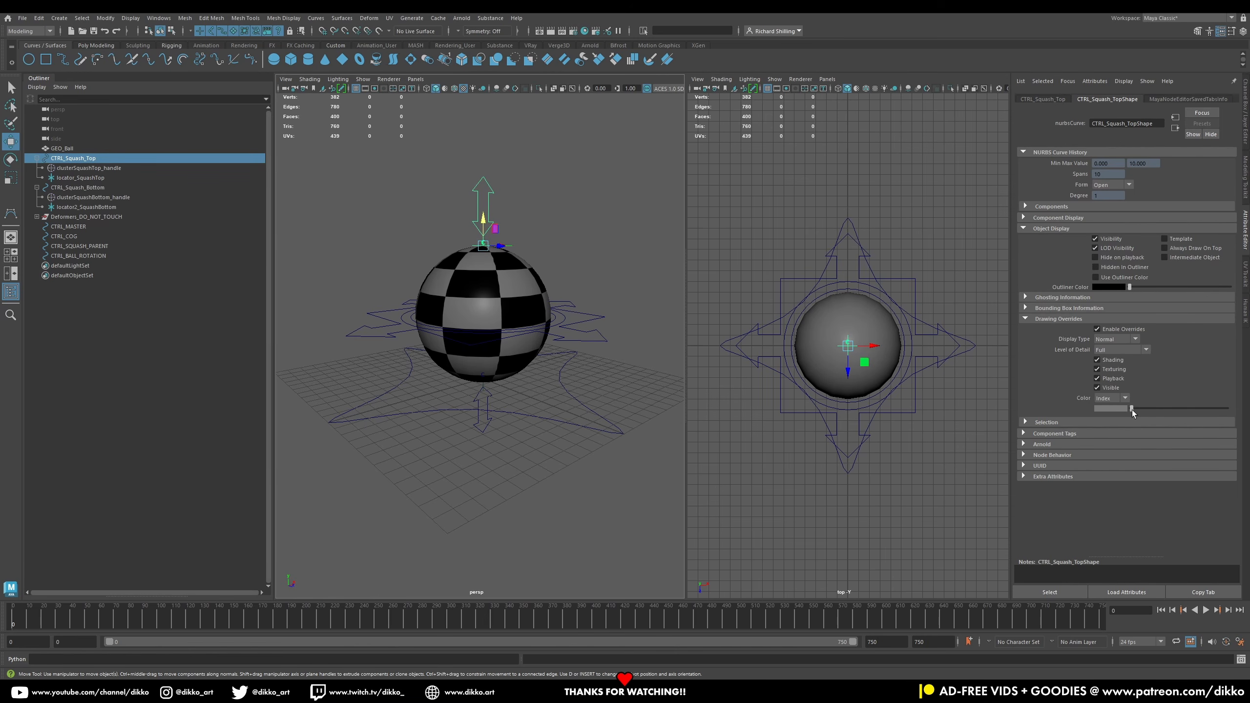
pyautogui.moveTo(1140, 410); pyautogui.dragTo(1185, 412)
# Step: Enable drawing overrides on the bottom squash arrow control and colour it yellow
pyautogui.click(486, 423)
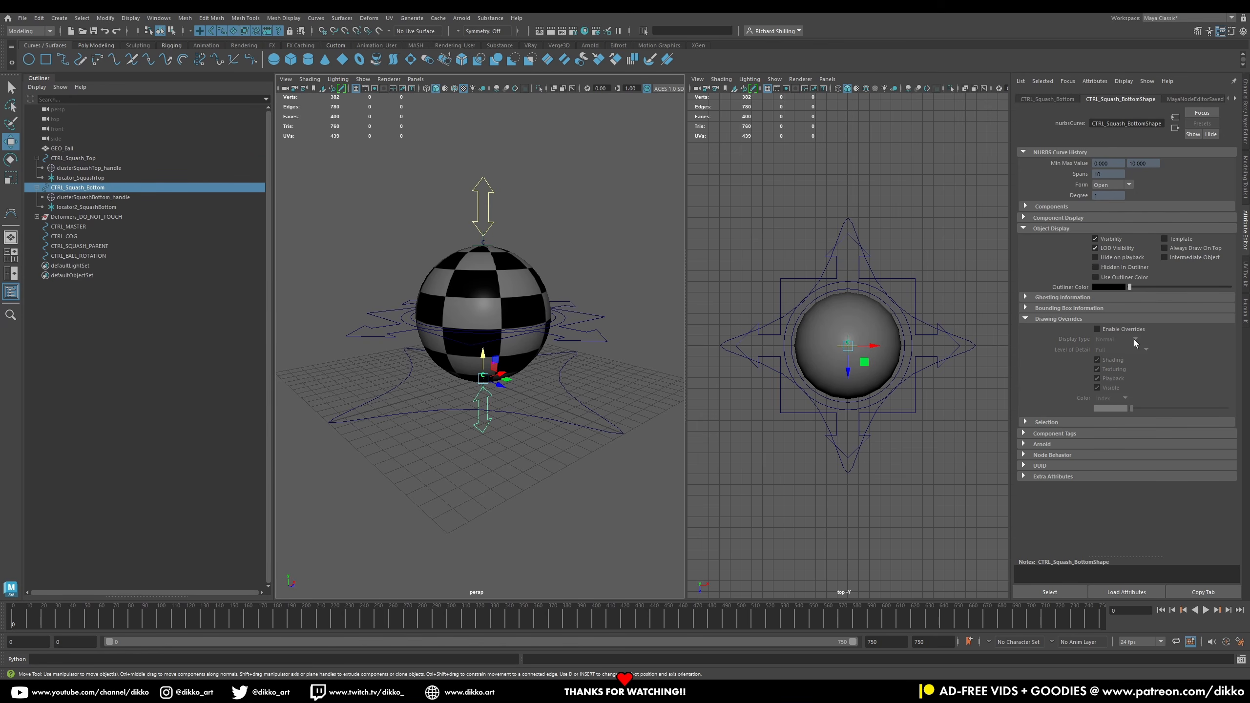
pyautogui.click(1097, 329)
pyautogui.moveTo(1137, 408); pyautogui.dragTo(1184, 409)
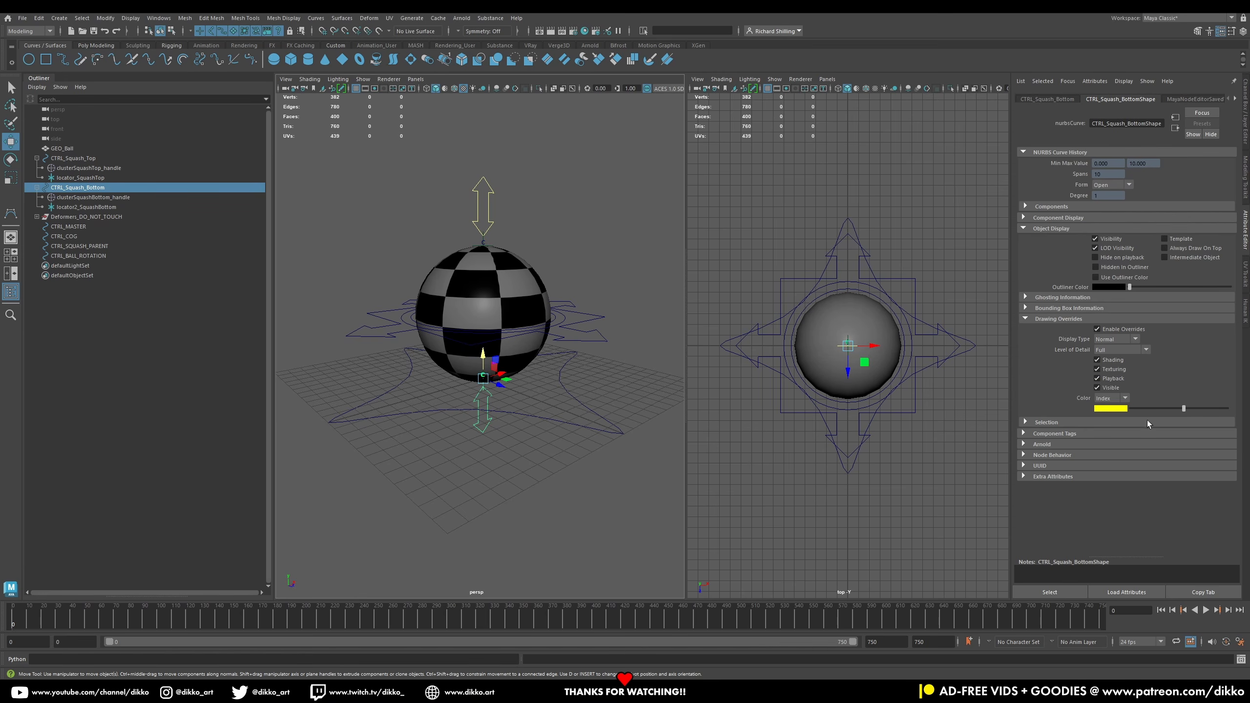
# Step: Enable drawing overrides on the CTRL_COG cross-arrow curve and colour it yellow
pyautogui.click(567, 458)
pyautogui.click(586, 347)
pyautogui.click(1097, 329)
pyautogui.moveTo(1119, 410); pyautogui.dragTo(1183, 409)
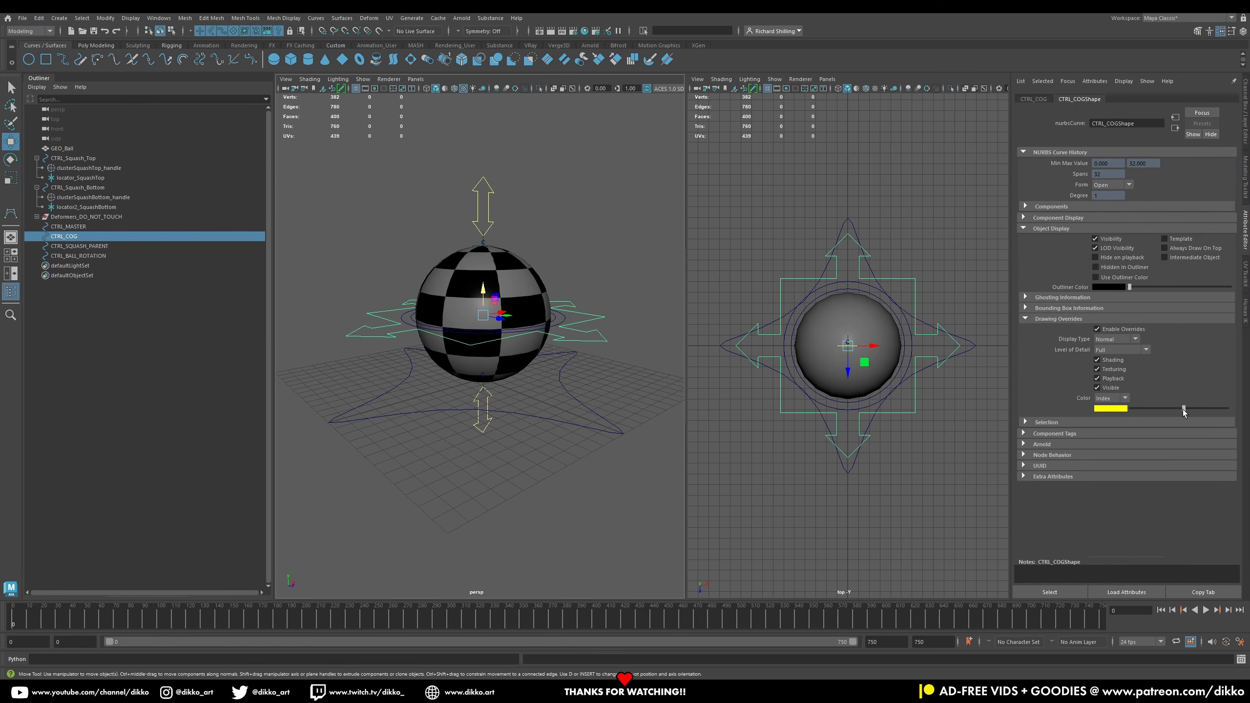
# Step: Enable drawing overrides on the CTRL_SQUASH_PARENT circle and colour it red
pyautogui.click(566, 317)
pyautogui.click(1097, 329)
pyautogui.moveTo(1132, 409)
pyautogui.mouseDown()
pyautogui.moveTo(1226, 409)
pyautogui.moveTo(1178, 410)
pyautogui.mouseUp()
# Step: Enable drawing overrides on the CTRL_BALL_ROTATION circle and colour it blue
pyautogui.click(557, 317)
pyautogui.click(1097, 329)
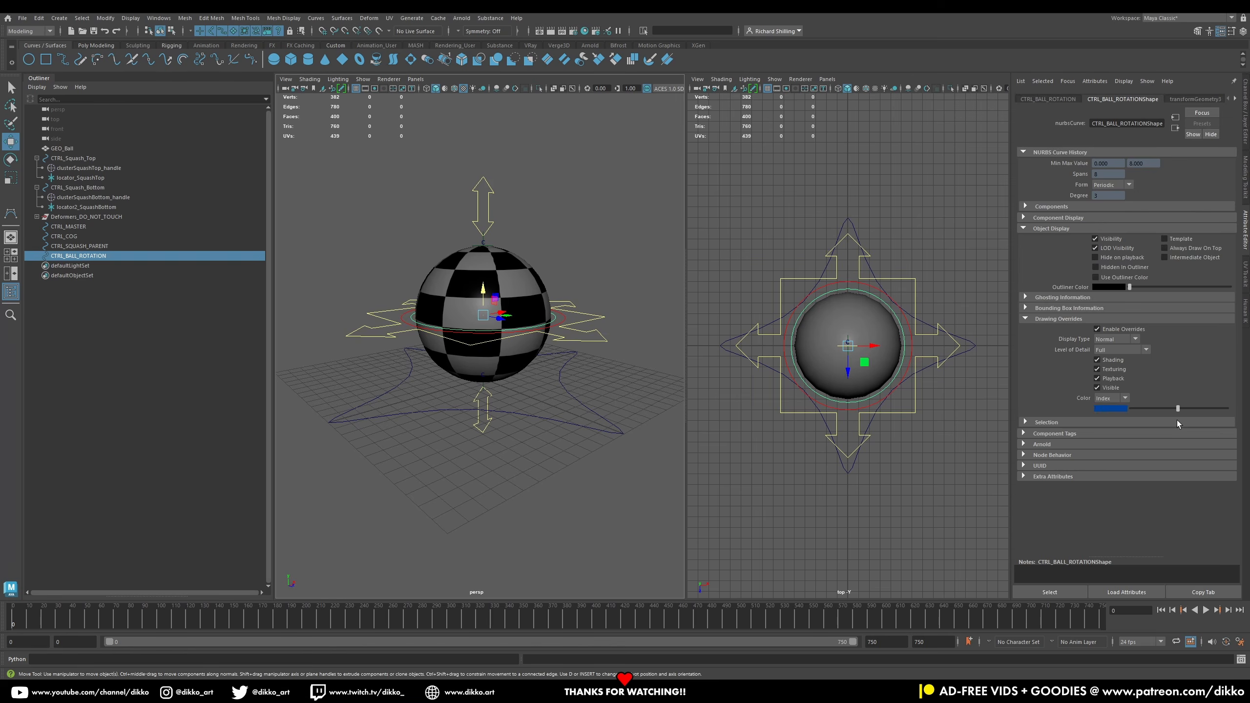
# Step: Adjust the master control's override colour to a different shade of green
pyautogui.click(404, 427)
pyautogui.keyDown('alt'); pyautogui.moveTo(404, 428); pyautogui.dragTo(433, 344); pyautogui.keyUp('alt')
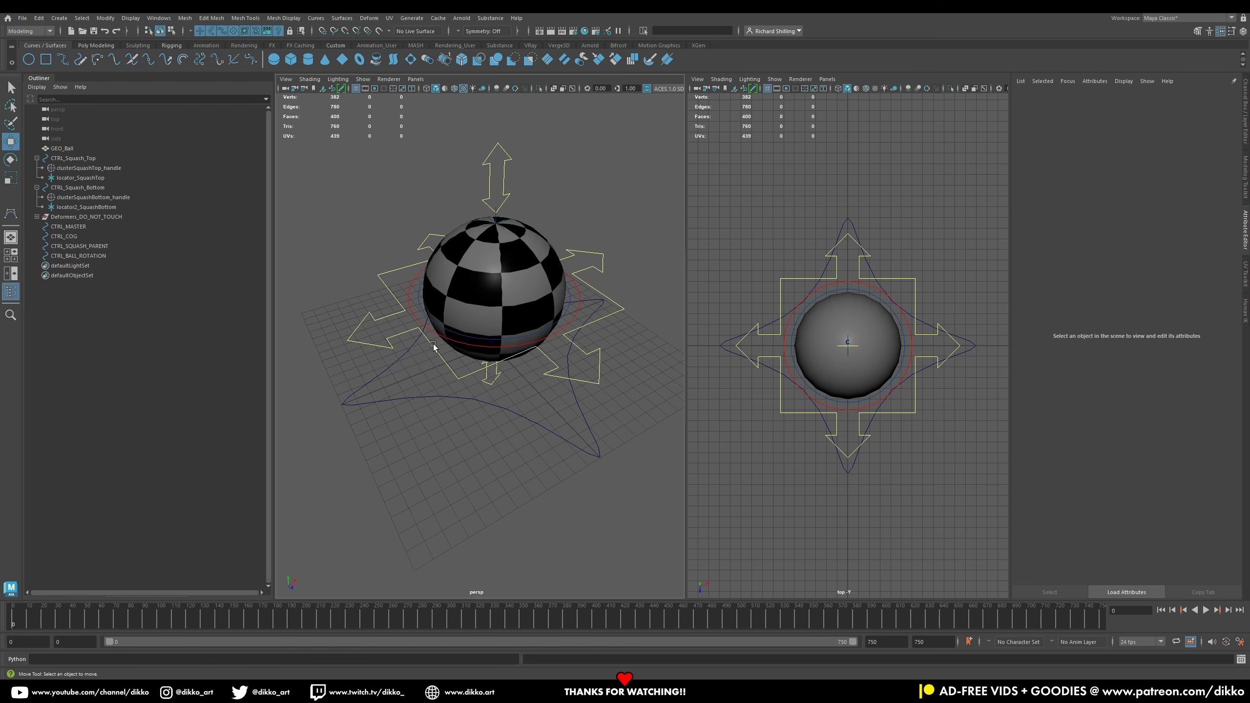
pyautogui.click(437, 394)
pyautogui.moveTo(1148, 409); pyautogui.dragTo(1177, 409)
pyautogui.click(502, 511)
pyautogui.moveTo(502, 511)
pyautogui.keyDown('alt'); pyautogui.mouseDown()
pyautogui.moveTo(534, 485)
pyautogui.moveTo(471, 505)
pyautogui.moveTo(494, 498)
pyautogui.mouseUp(); pyautogui.keyUp('alt')
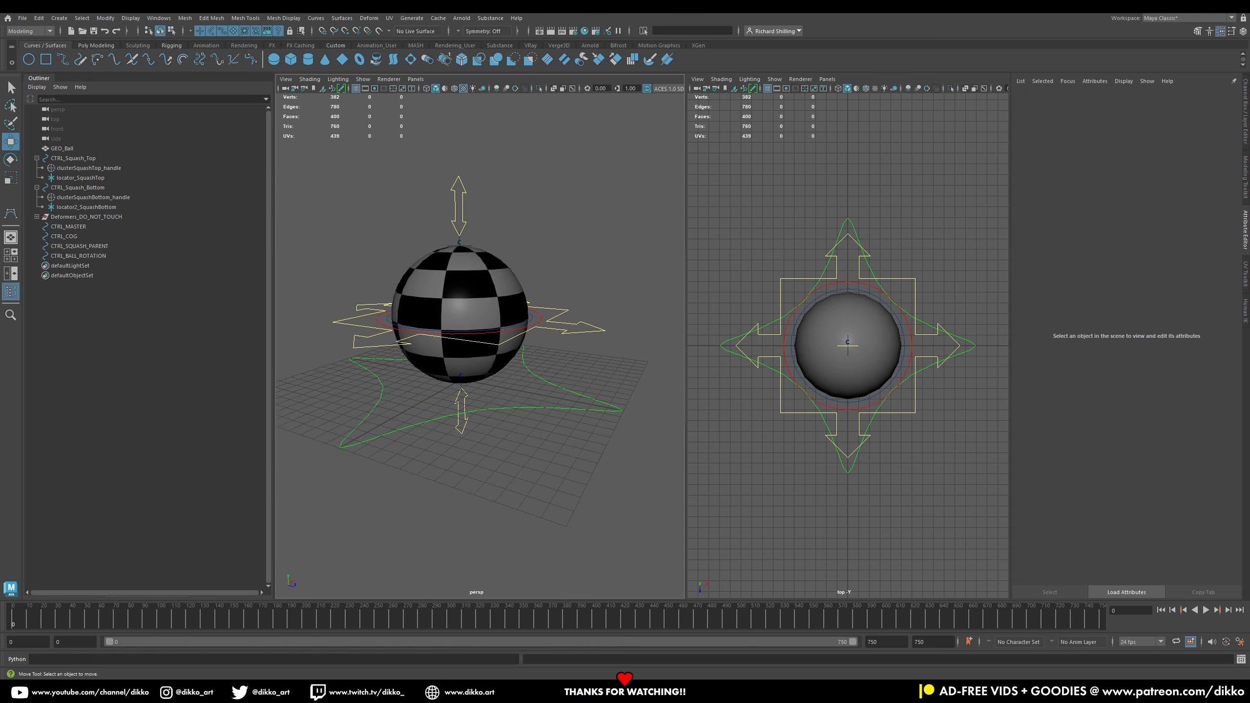
pyautogui.click(362, 441)
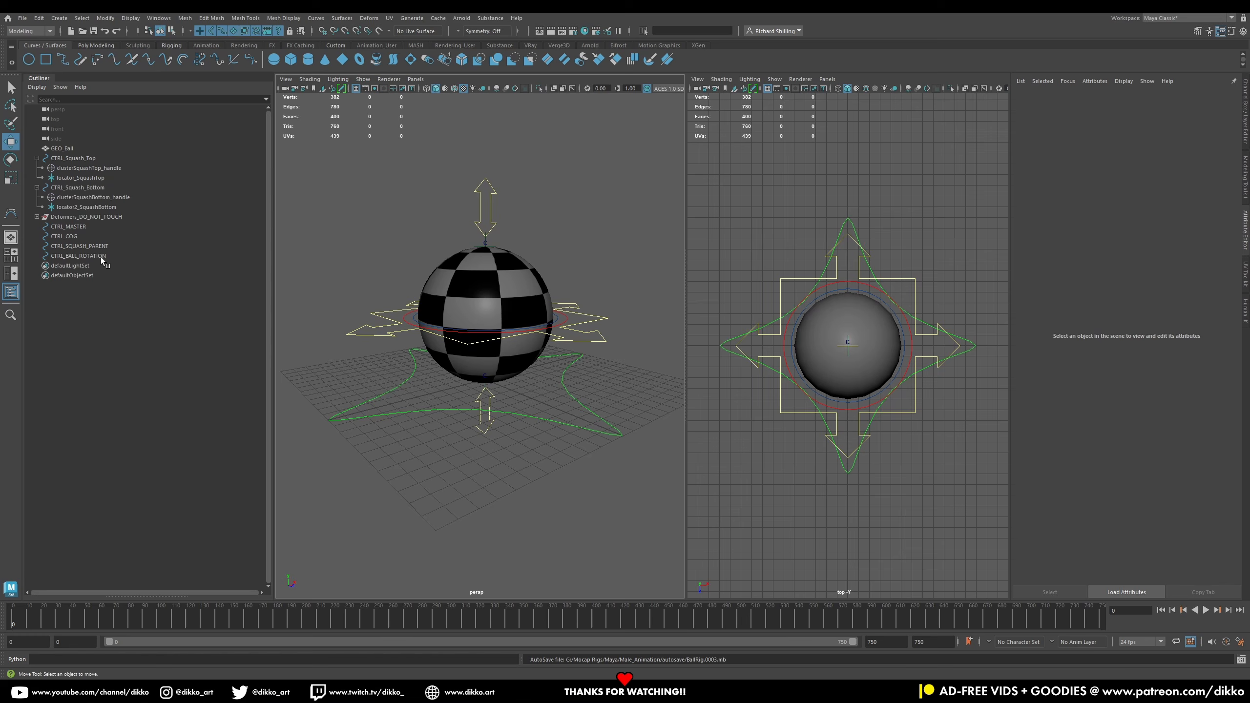
# Step: Parent CTRL_BALL_ROTATION, CTRL_SQUASH_PARENT, CTRL_COG and both squash controls under CTRL_MASTER
pyautogui.click(101, 256)
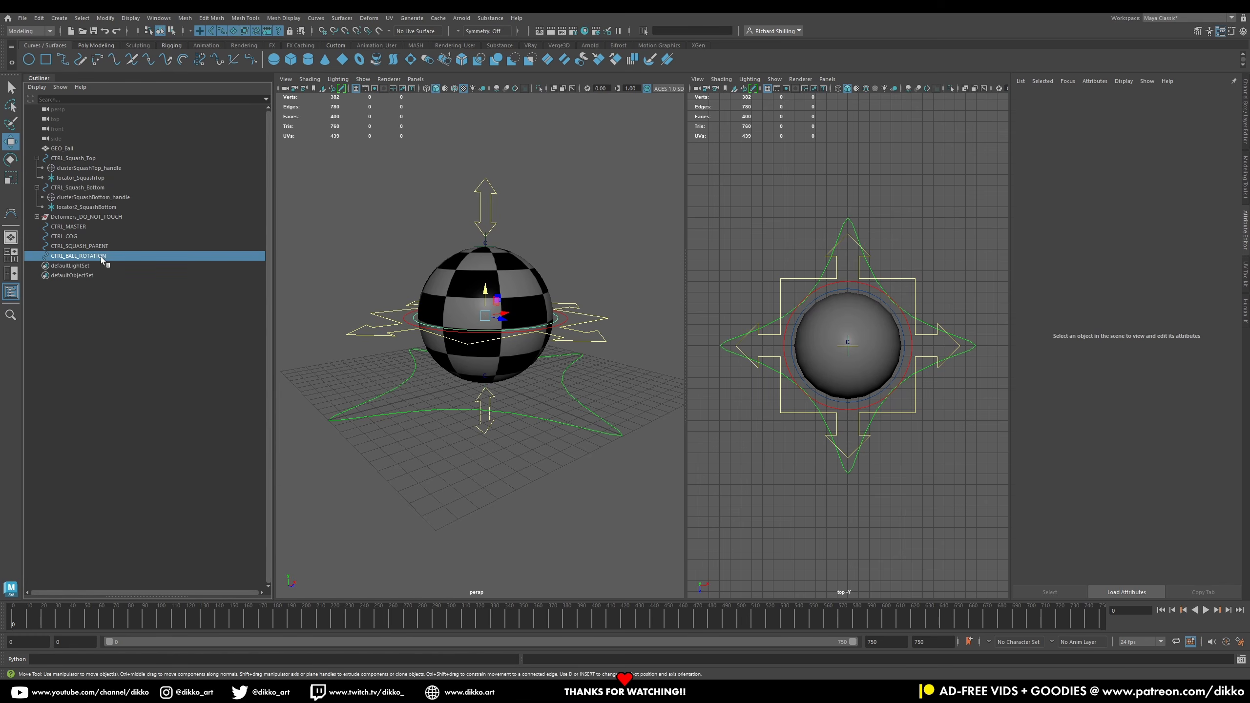
pyautogui.keyDown('ctrl'); pyautogui.click(65, 244); pyautogui.keyUp('ctrl')
pyautogui.keyDown('ctrl'); pyautogui.click(64, 236); pyautogui.keyUp('ctrl')
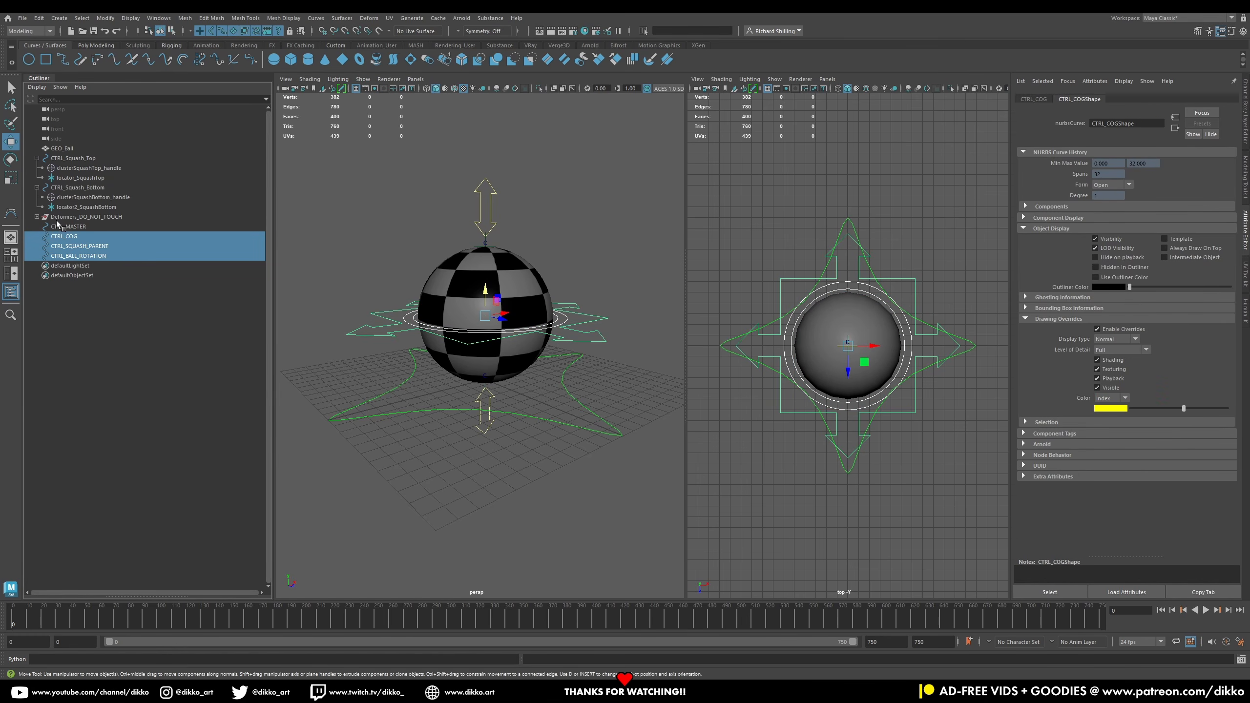
pyautogui.click(37, 188)
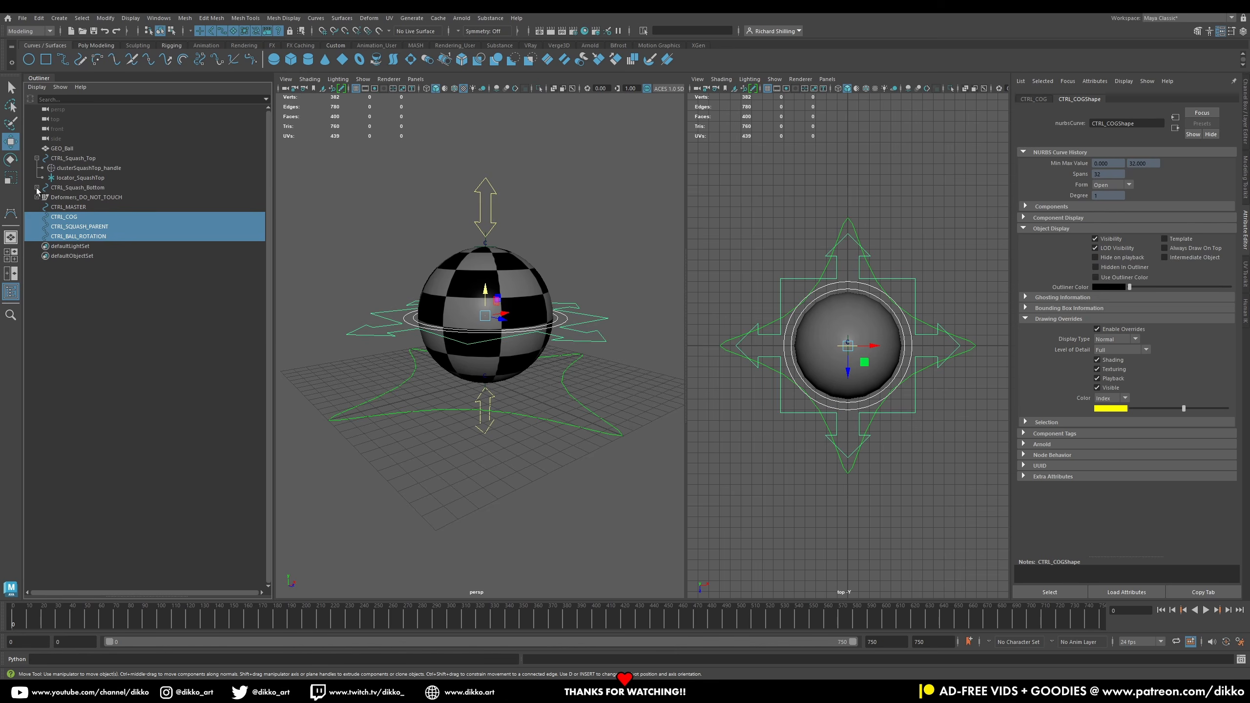
pyautogui.click(37, 158)
pyautogui.keyDown('ctrl'); pyautogui.click(75, 169); pyautogui.keyUp('ctrl')
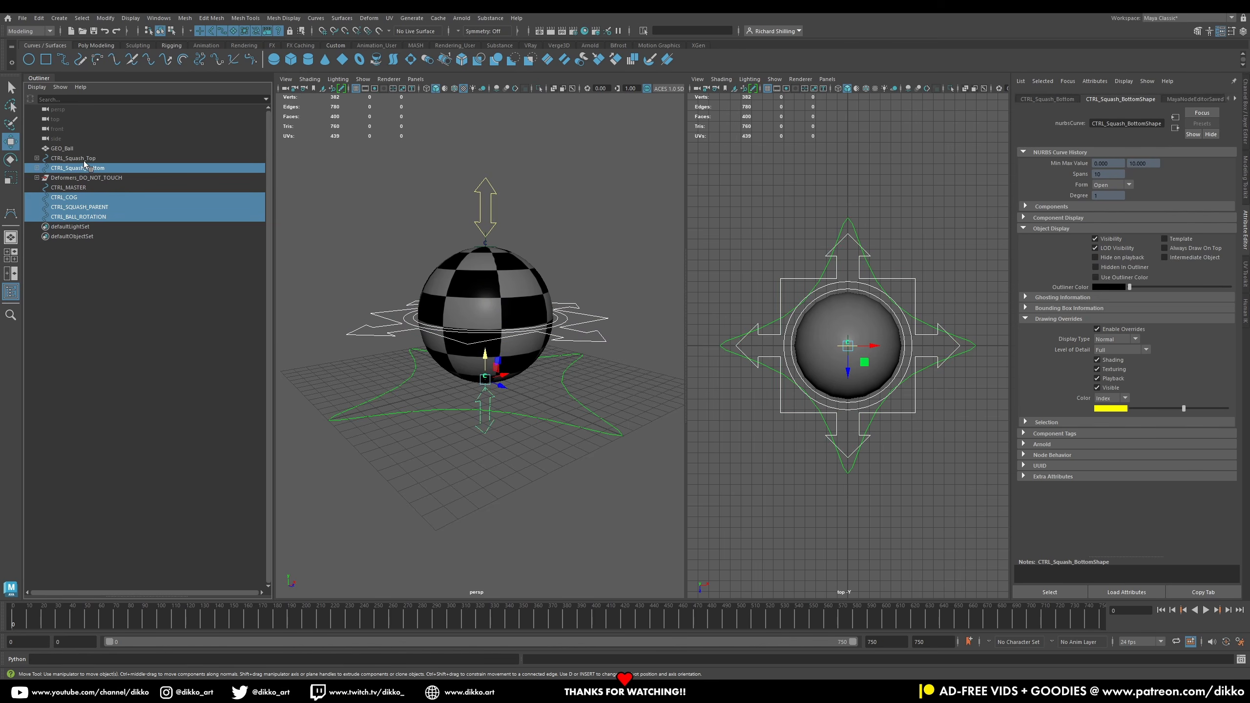
pyautogui.keyDown('ctrl'); pyautogui.click(81, 161); pyautogui.keyUp('ctrl')
pyautogui.moveTo(96, 171); pyautogui.dragTo(87, 188, button='middle')
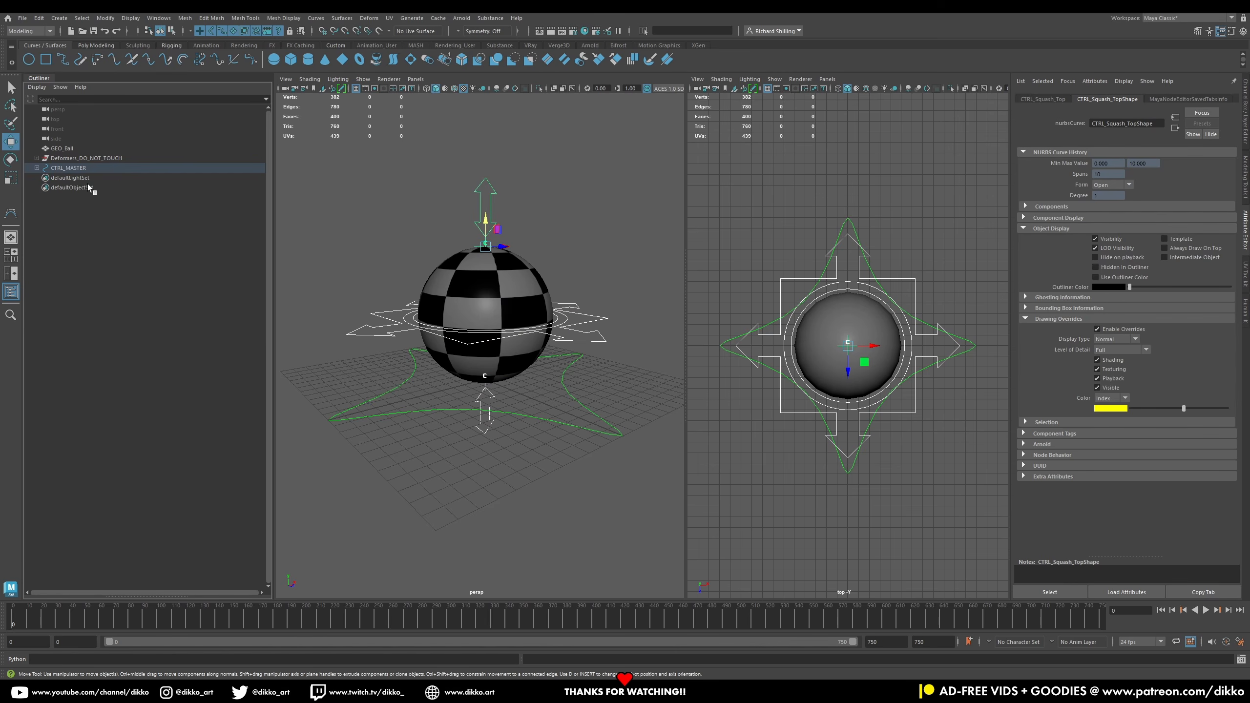
pyautogui.click(37, 167)
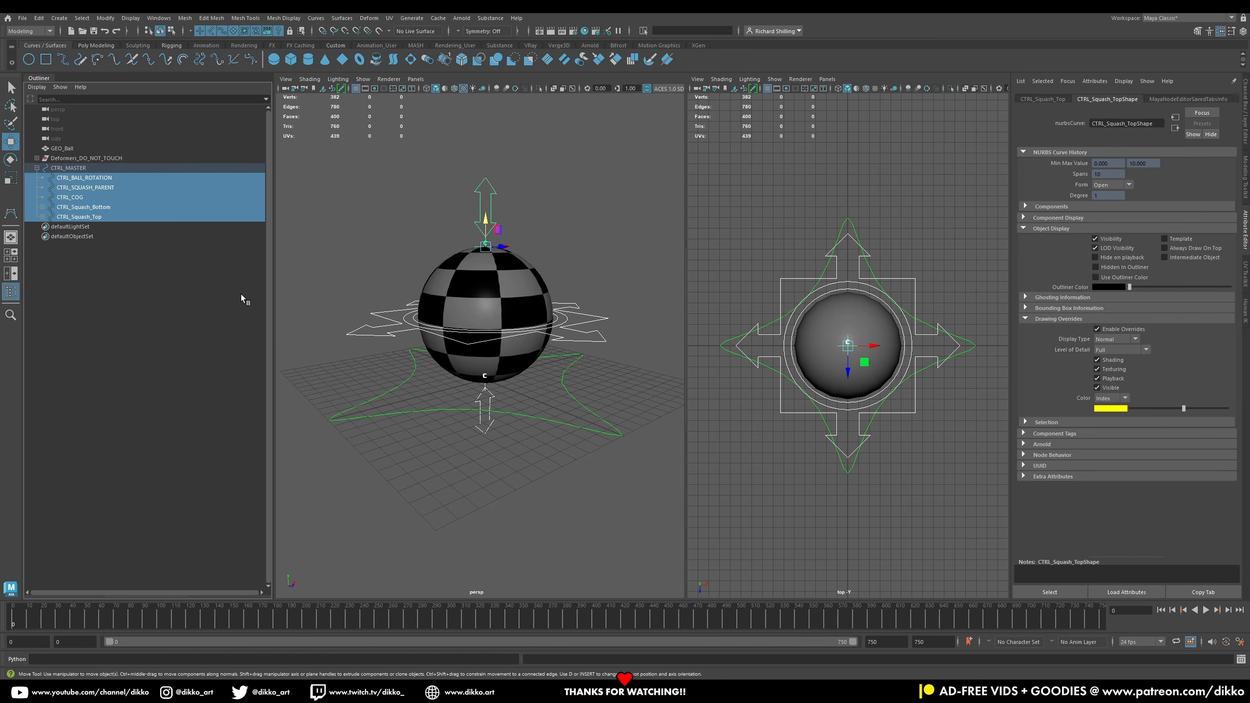
# Step: Test rotating the master control, then undo the rotation
pyautogui.click(69, 168)
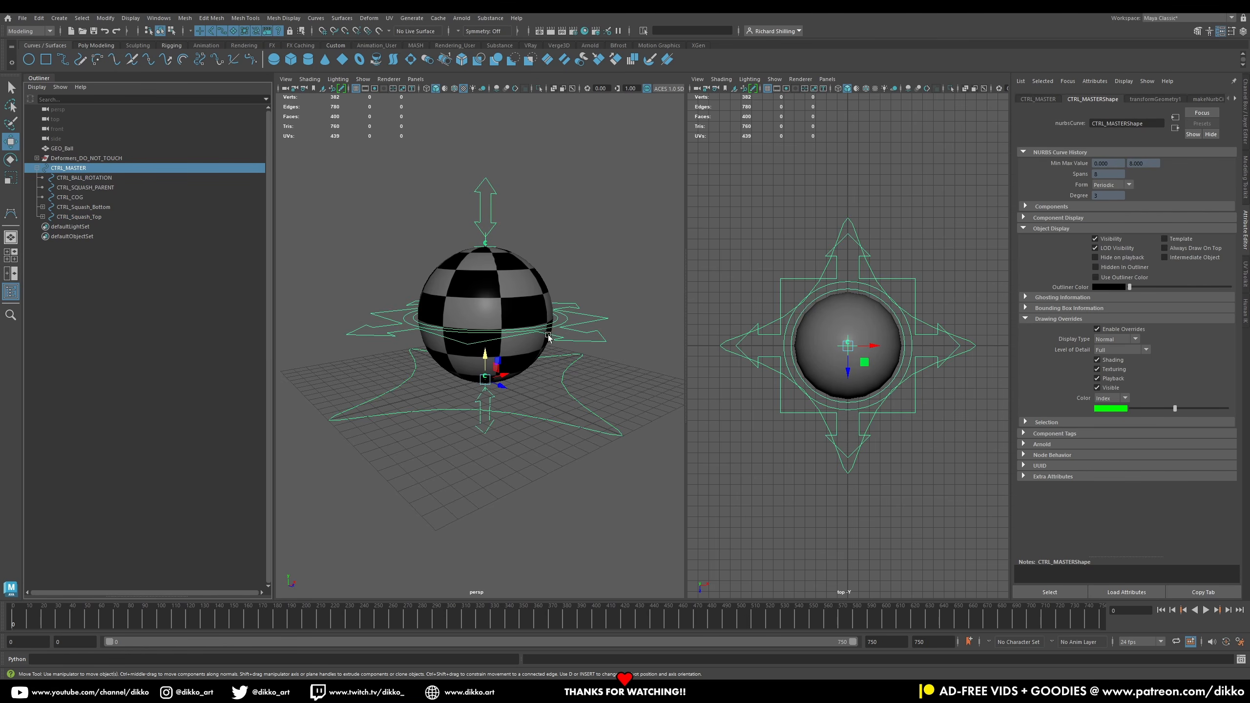
pyautogui.click(484, 389)
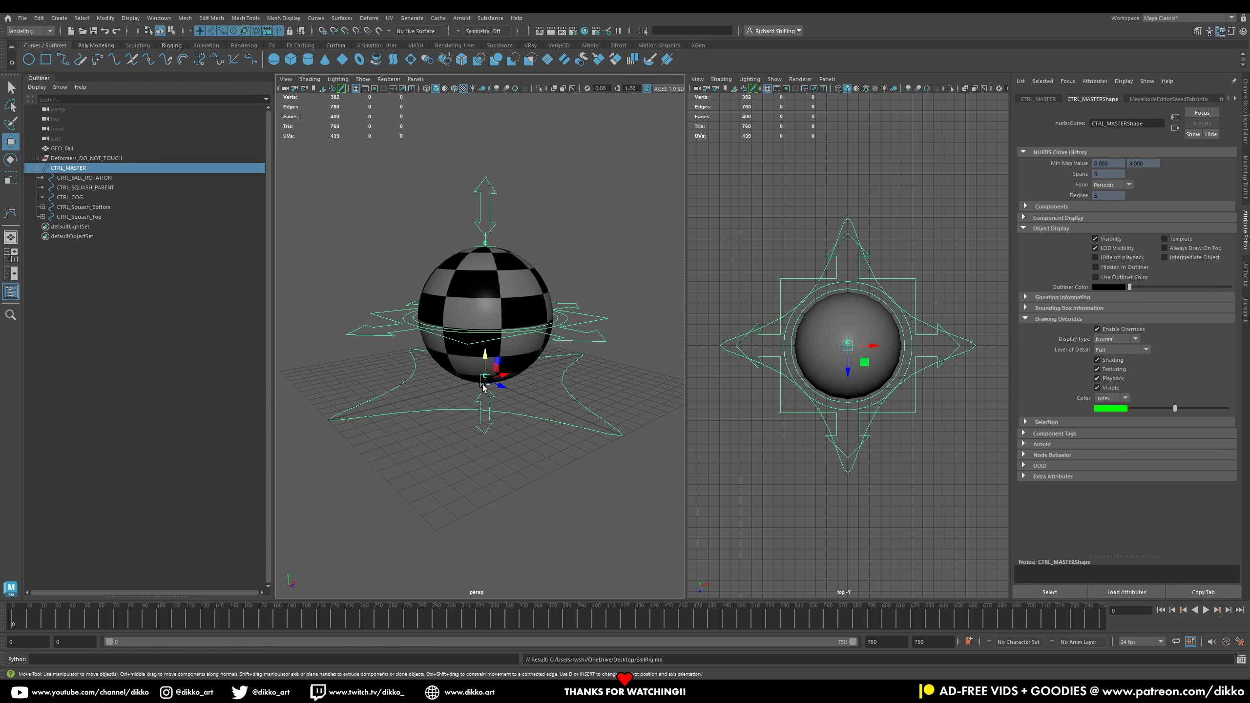
pyautogui.click(401, 417)
pyautogui.moveTo(507, 375); pyautogui.dragTo(446, 361)
pyautogui.hotkey('ctrl', 'z')
pyautogui.click(10, 159)
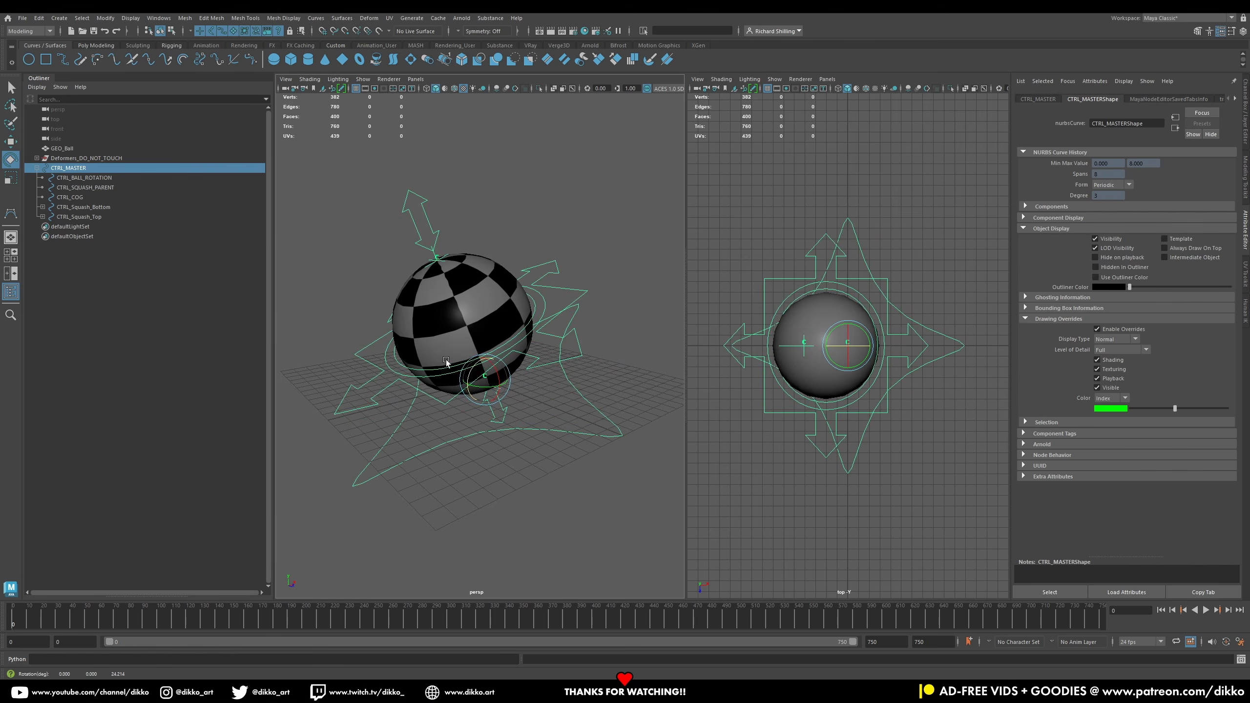
pyautogui.hotkey('ctrl', 'z')
pyautogui.click(387, 334)
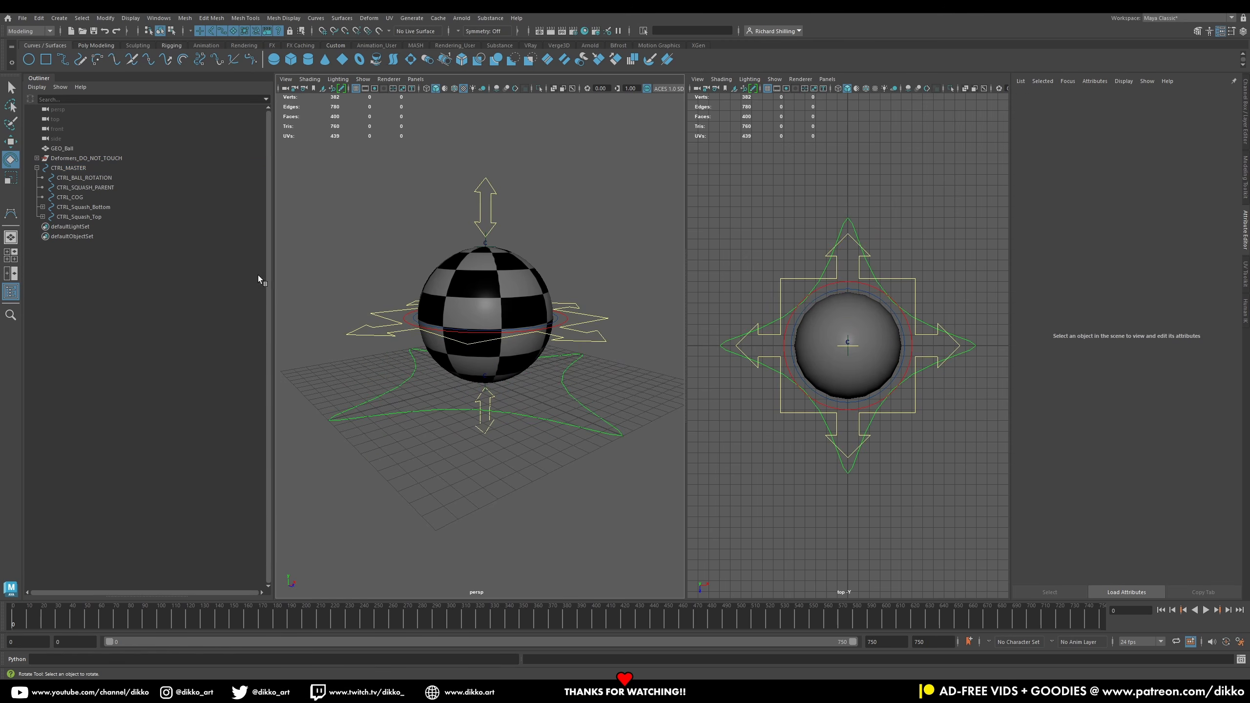
# Step: Test moving the COG control, then undo the move
pyautogui.click(364, 323)
pyautogui.press('w')
pyautogui.moveTo(517, 327); pyautogui.dragTo(428, 315)
pyautogui.hotkey('ctrl', 'z')
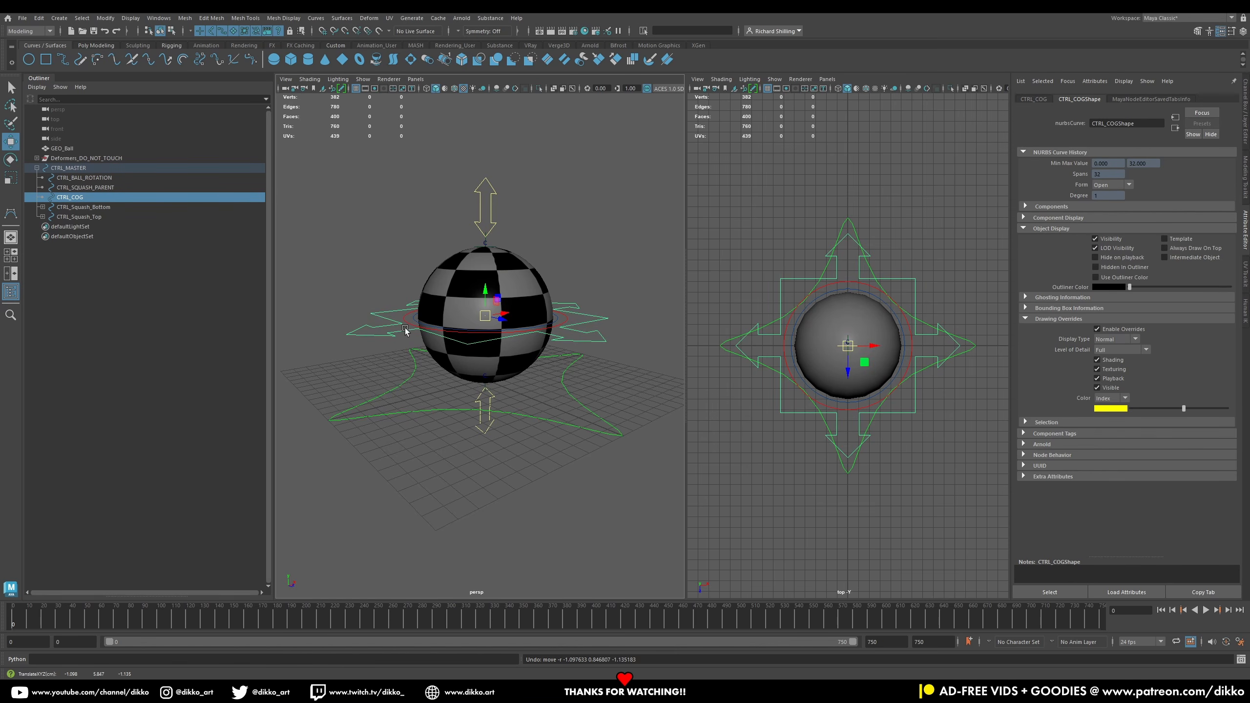
# Step: Test rotating the squash parent control twice, undoing each rotation
pyautogui.click(405, 330)
pyautogui.press('e')
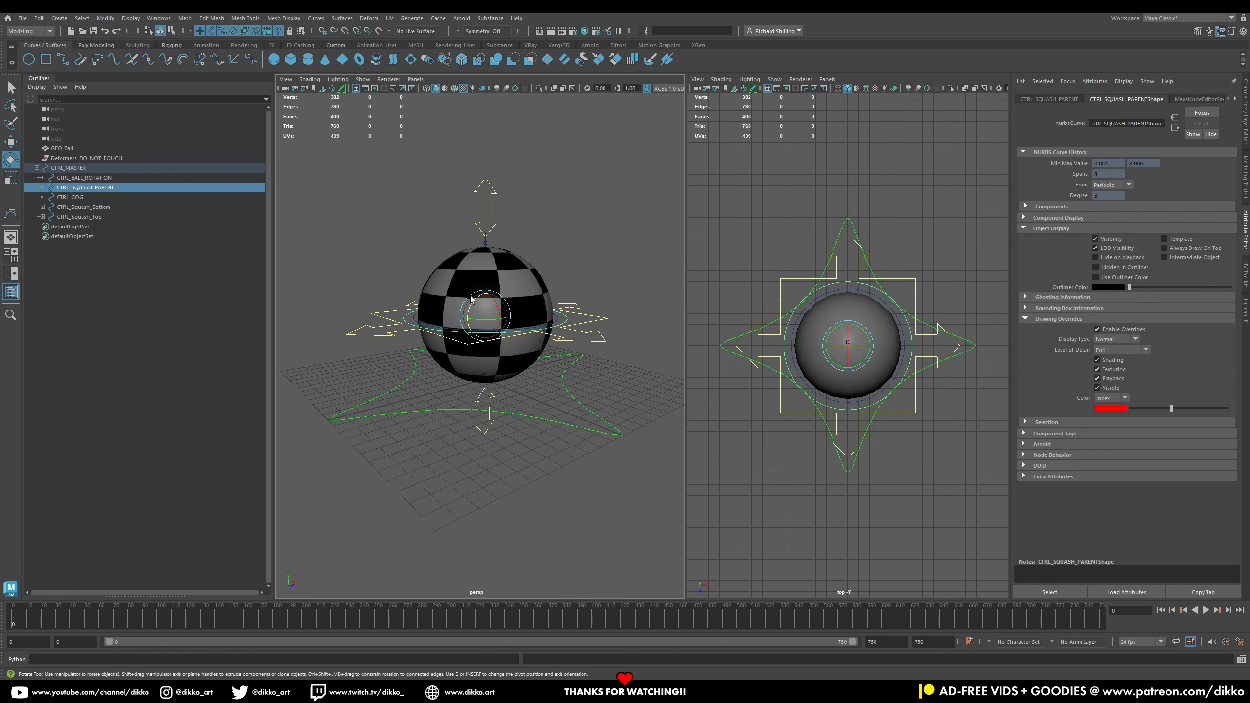
pyautogui.click(444, 309)
pyautogui.moveTo(485, 316); pyautogui.dragTo(491, 310)
pyautogui.hotkey('ctrl', 'z')
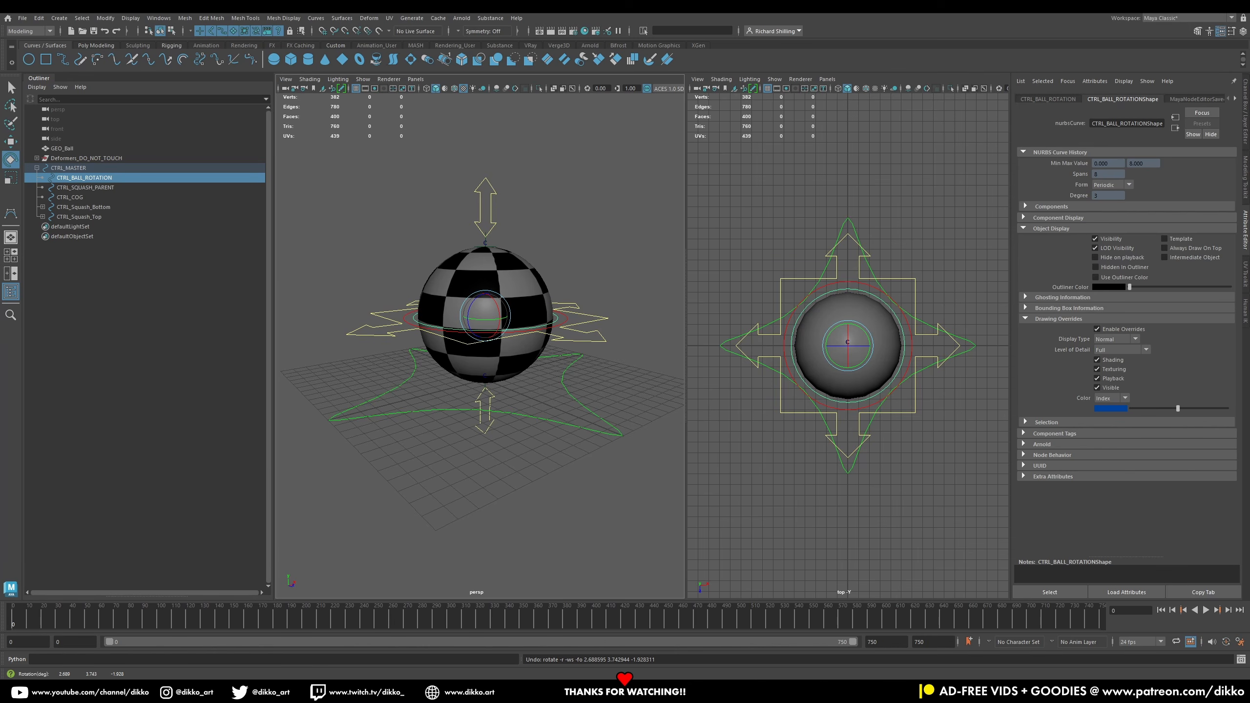
pyautogui.click(96, 188)
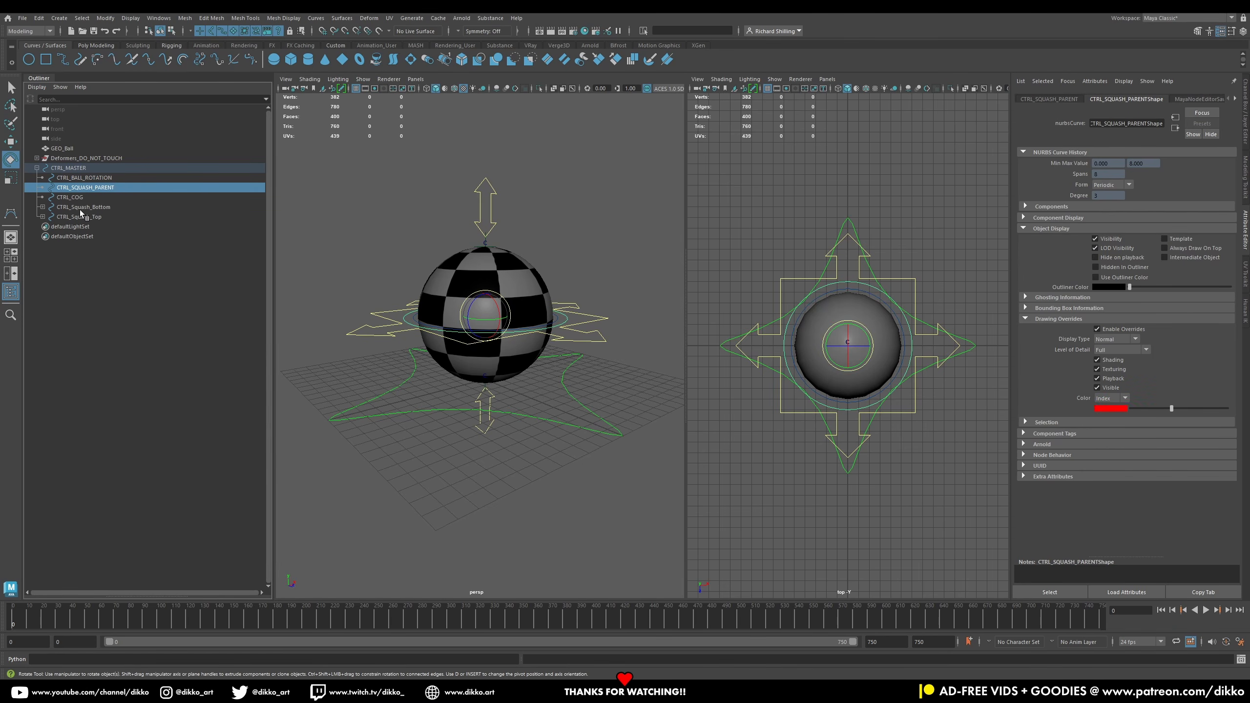
pyautogui.moveTo(479, 309); pyautogui.dragTo(483, 294)
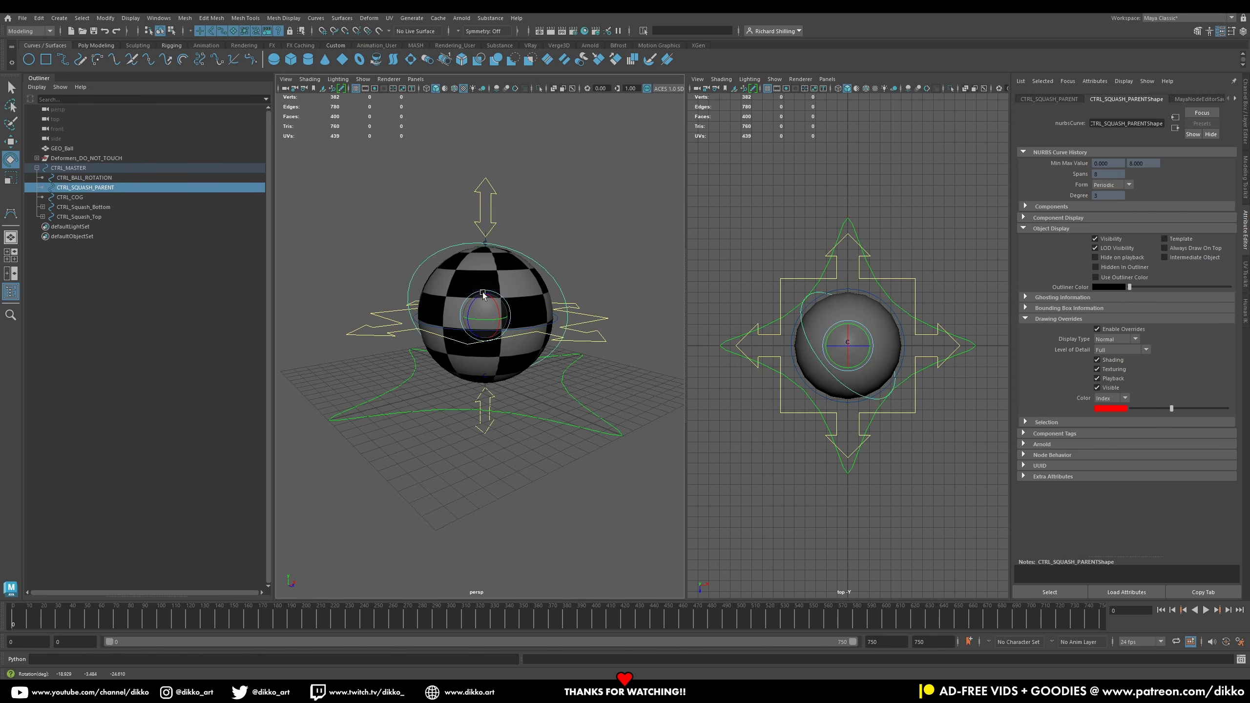
pyautogui.hotkey('ctrl', 'z')
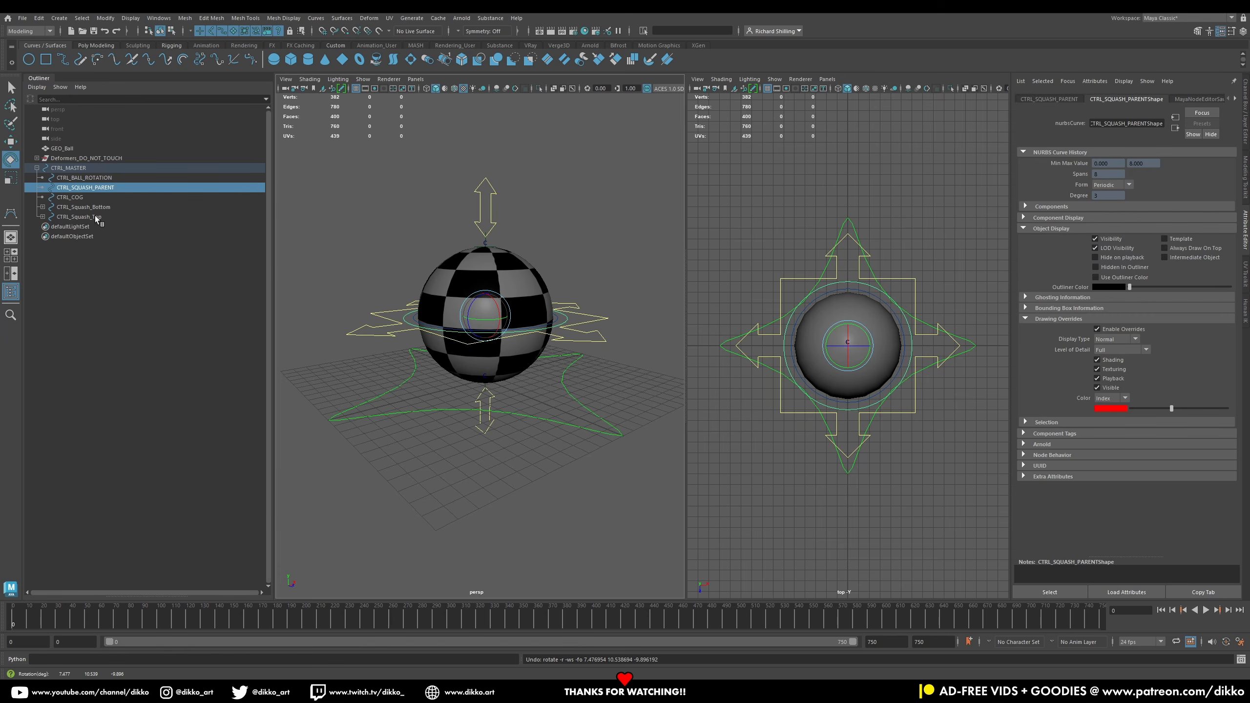
# Step: Parent the top and bottom squash controls under CTRL_SQUASH_PARENT
pyautogui.moveTo(96, 208); pyautogui.dragTo(93, 217)
pyautogui.moveTo(82, 220); pyautogui.dragTo(102, 186, button='middle')
pyautogui.click(102, 186)
# Step: Test rotating the squash parent and moving the top squash control, undoing both
pyautogui.moveTo(487, 306)
pyautogui.mouseDown()
pyautogui.moveTo(501, 300)
pyautogui.moveTo(487, 309)
pyautogui.mouseUp()
pyautogui.hotkey('ctrl', 'z')
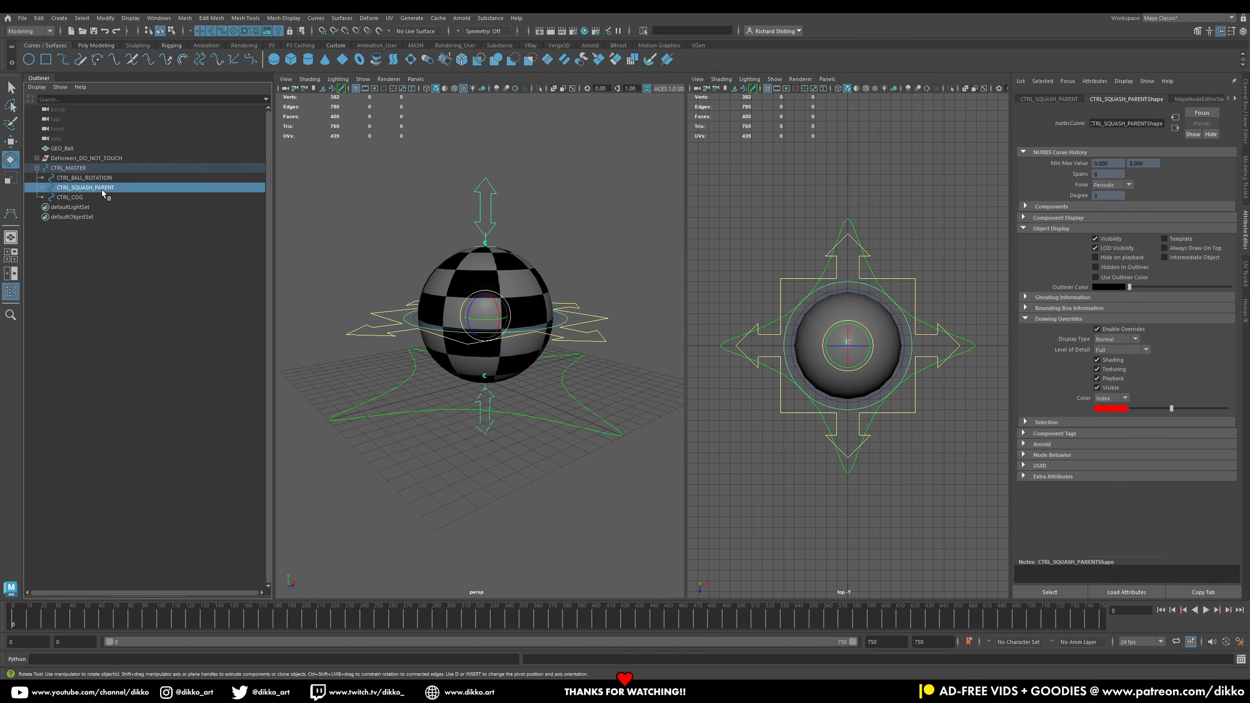
pyautogui.keyDown('alt'); pyautogui.moveTo(506, 302); pyautogui.dragTo(484, 277); pyautogui.keyUp('alt')
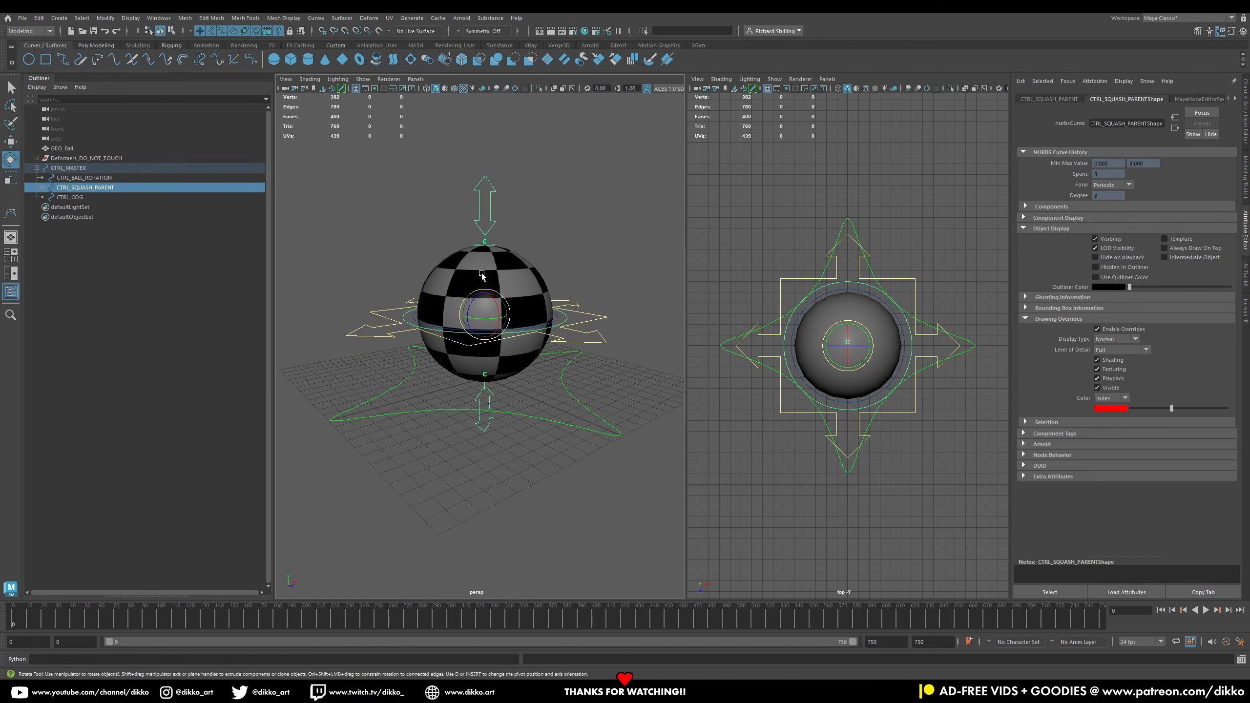
pyautogui.click(497, 216)
pyautogui.click(15, 143)
pyautogui.moveTo(455, 239); pyautogui.dragTo(505, 211)
pyautogui.hotkey('ctrl', 'z')
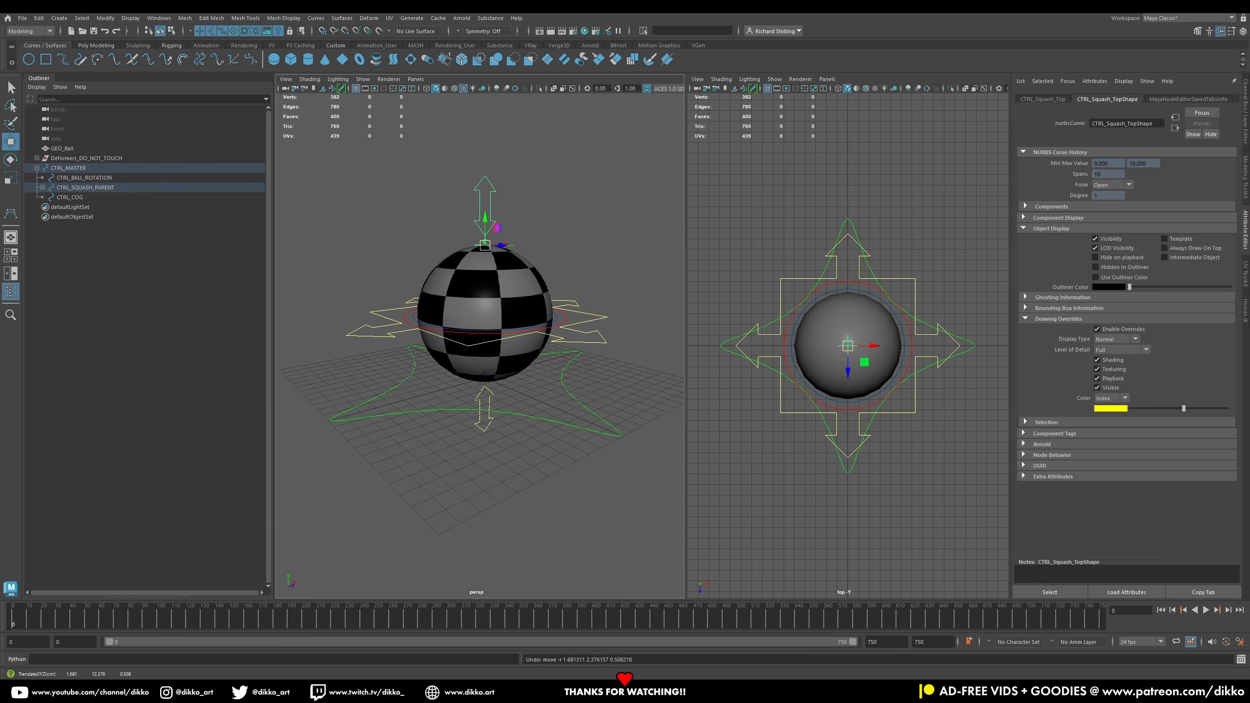
# Step: Rotate the ball rotation control about 17 degrees to test it
pyautogui.click(94, 178)
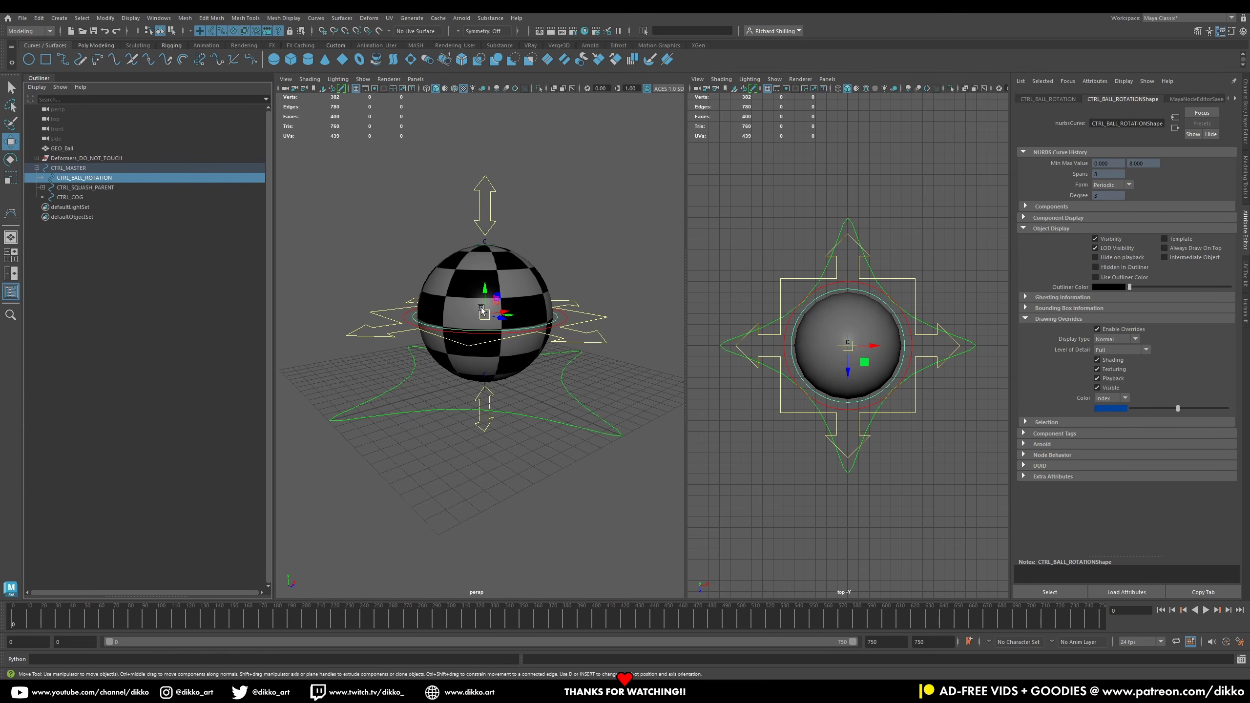
pyautogui.press('e')
pyautogui.moveTo(495, 308); pyautogui.dragTo(550, 321)
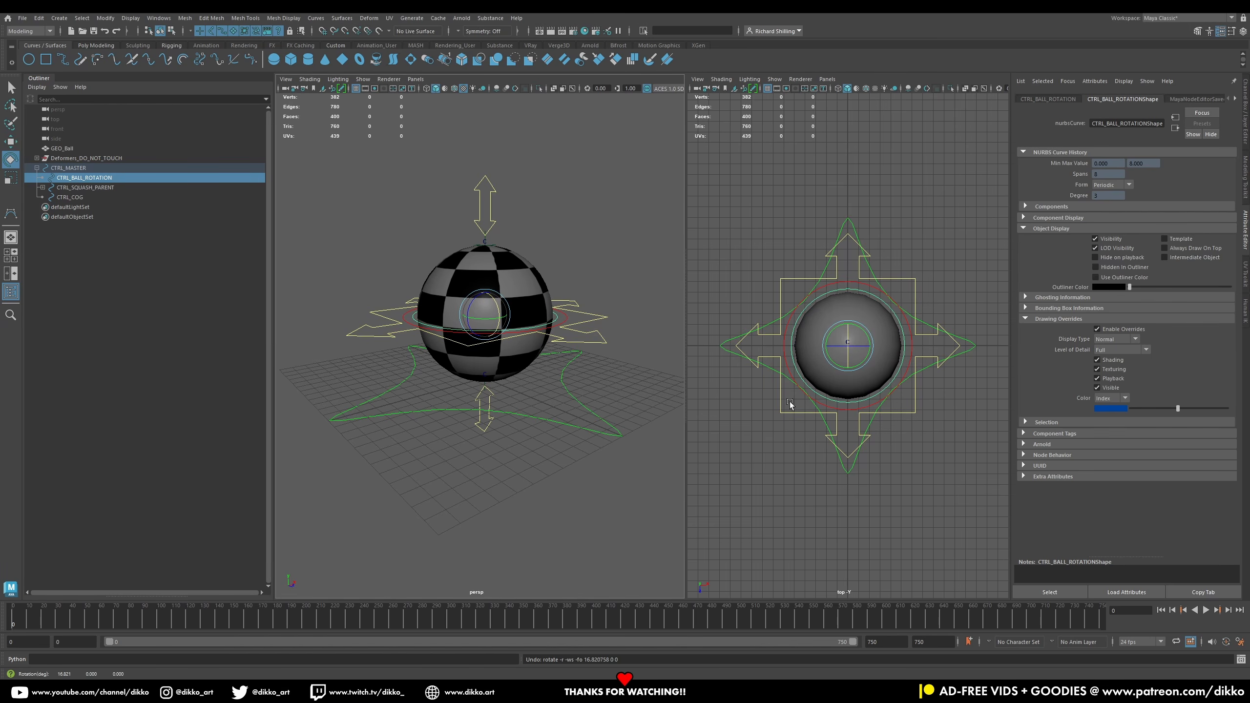
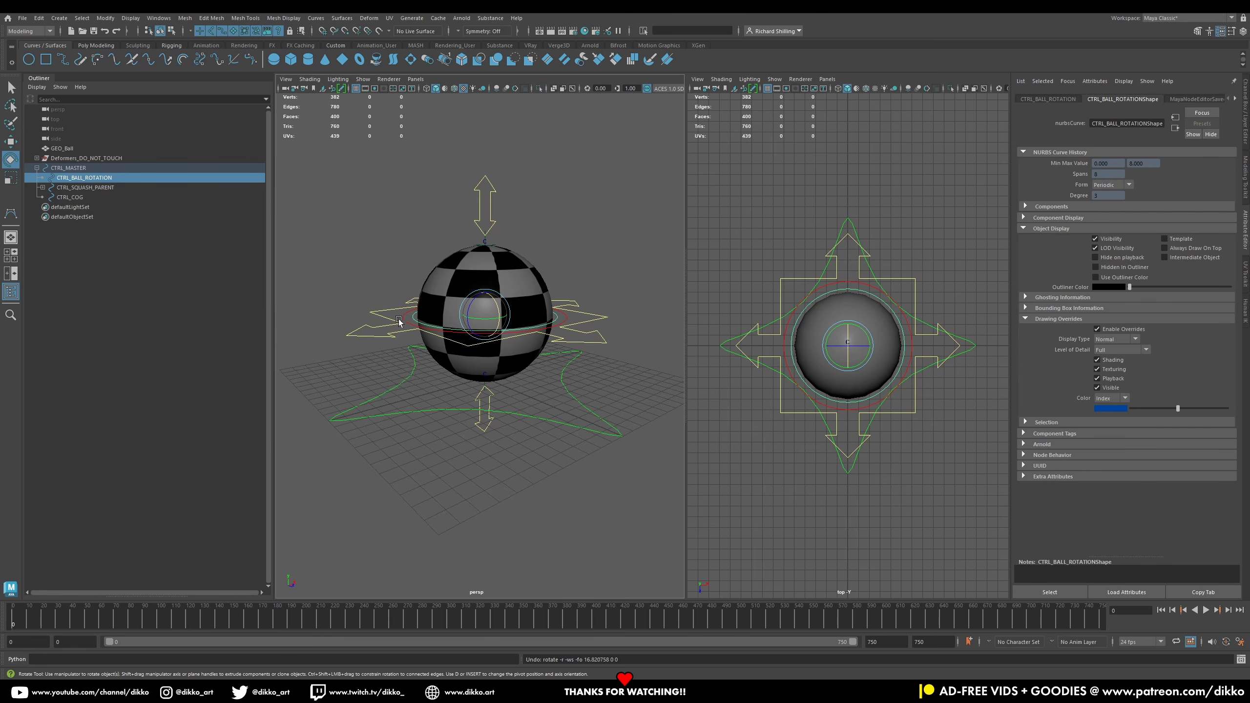
# Step: Orient-constrain the ball geometry to the ball rotation control with Maintain offset enabled
pyautogui.click(91, 179)
pyautogui.click(91, 187)
pyautogui.click(92, 179)
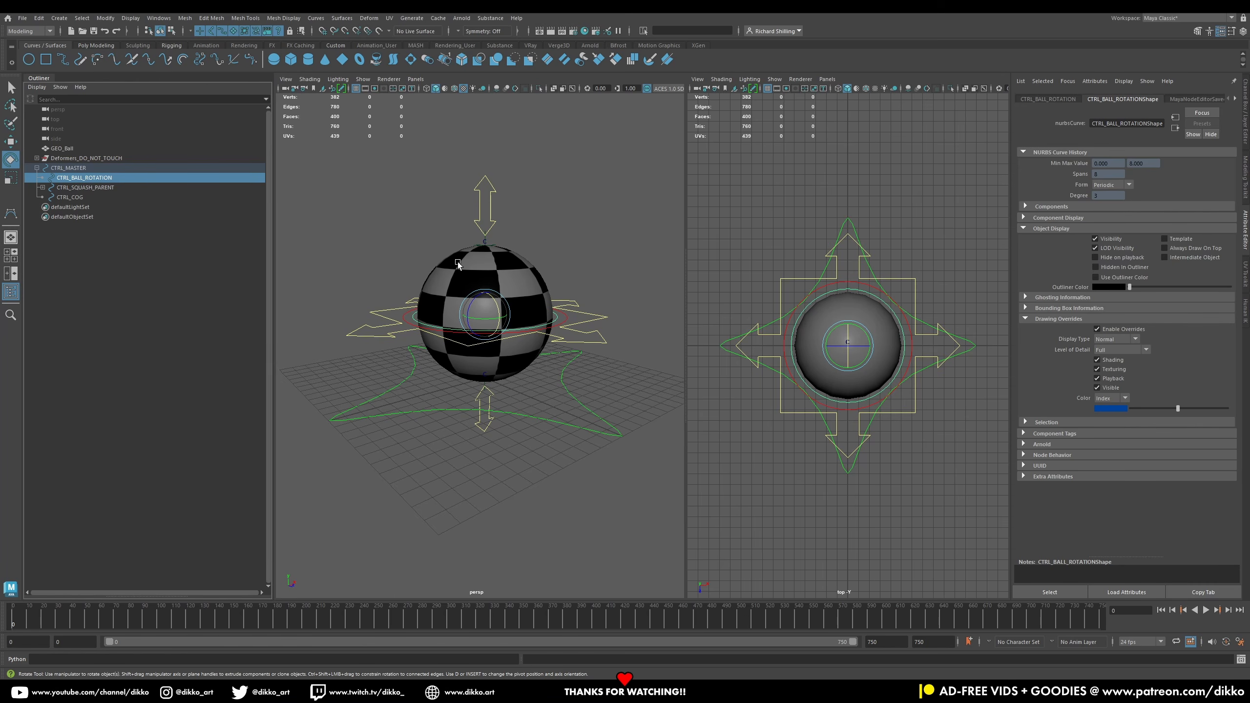
pyautogui.keyDown('ctrl'); pyautogui.click(55, 149); pyautogui.keyUp('ctrl')
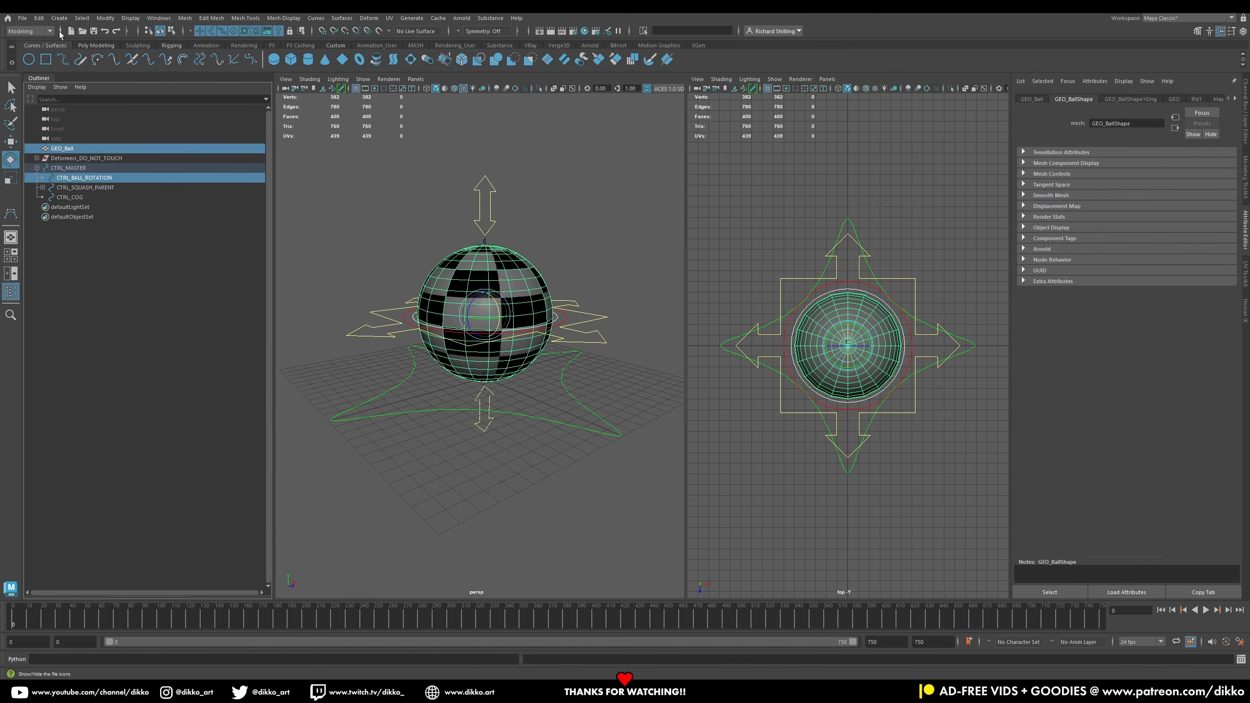
pyautogui.click(53, 31)
pyautogui.click(29, 49)
pyautogui.click(262, 18)
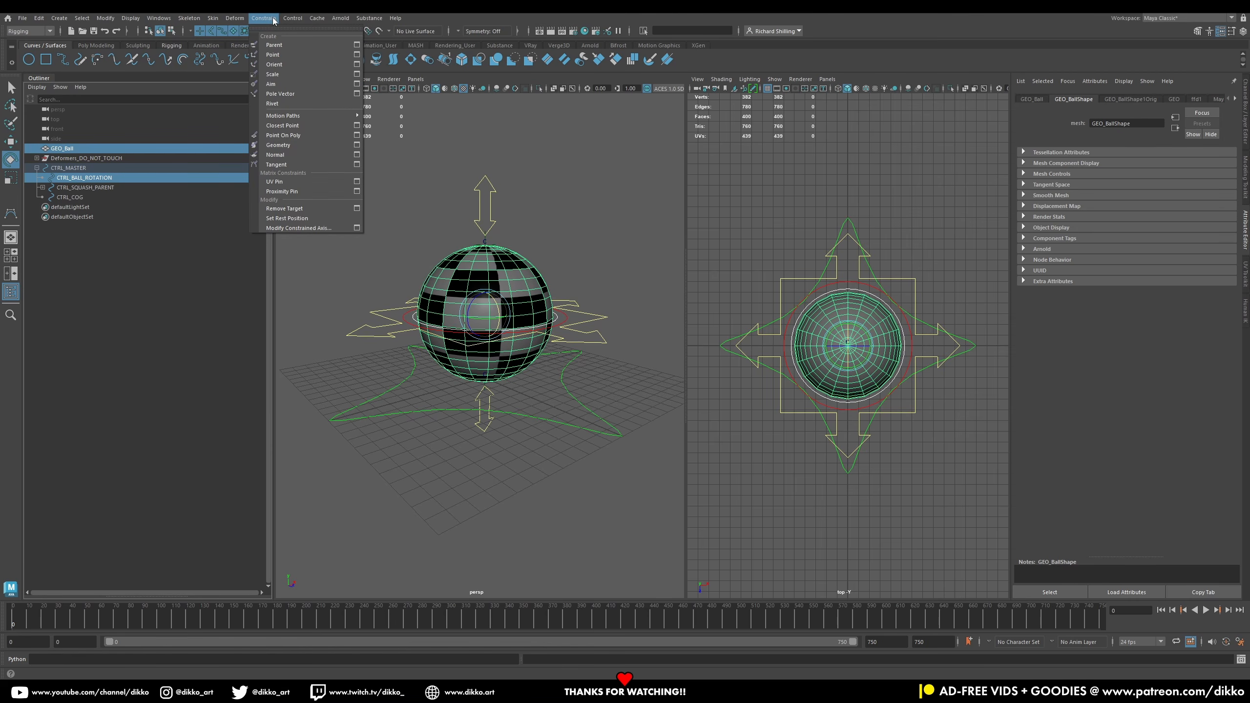
pyautogui.click(359, 54)
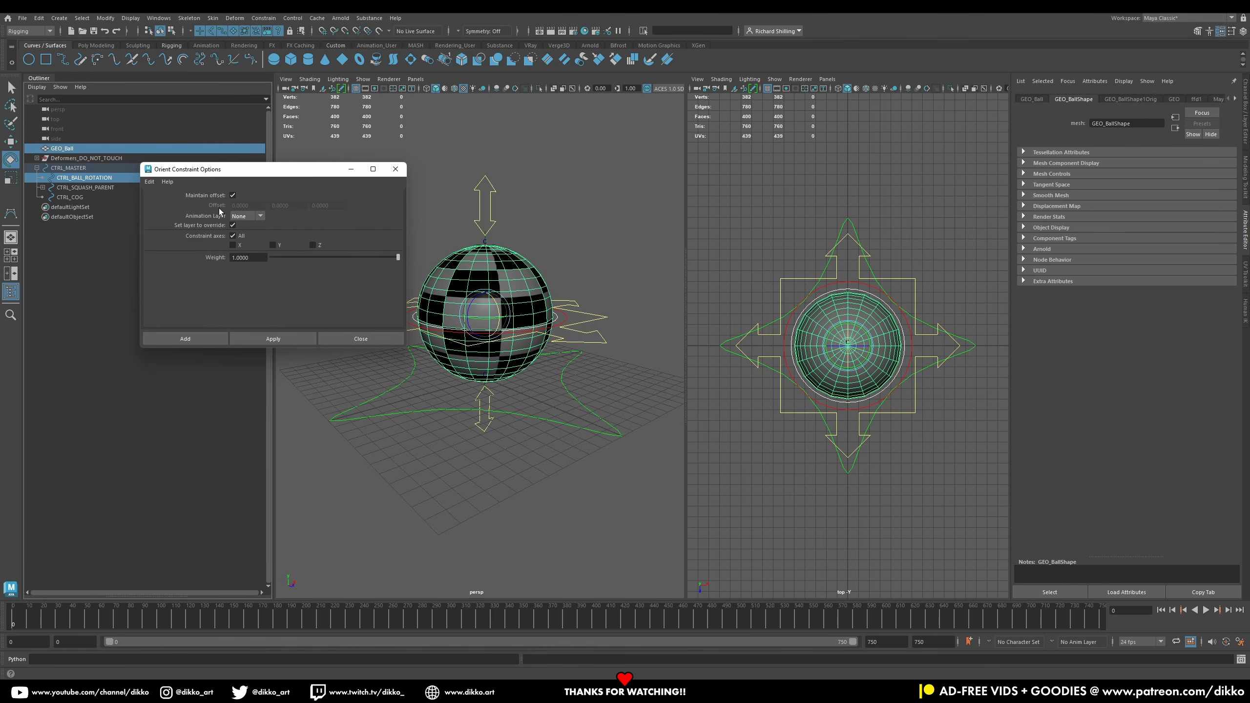
pyautogui.click(204, 338)
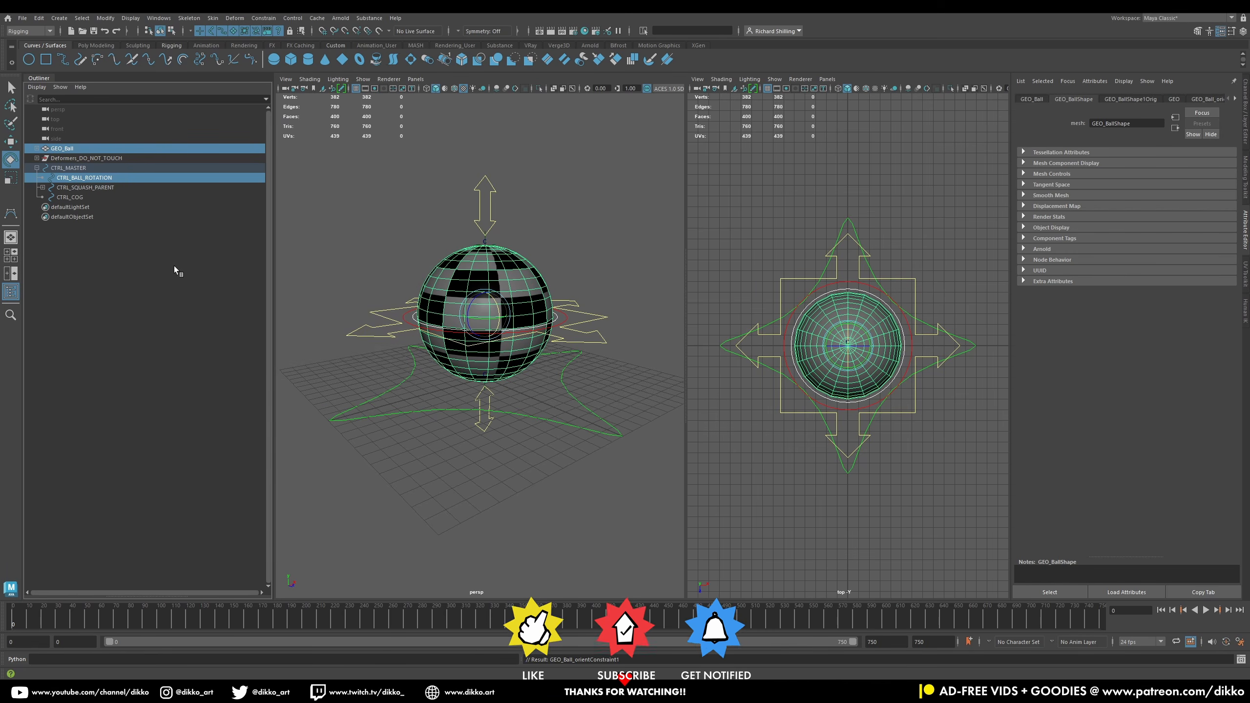
# Step: Test rotating the ball rotation control to check the ball follows it
pyautogui.click(91, 178)
pyautogui.moveTo(458, 319); pyautogui.dragTo(483, 315)
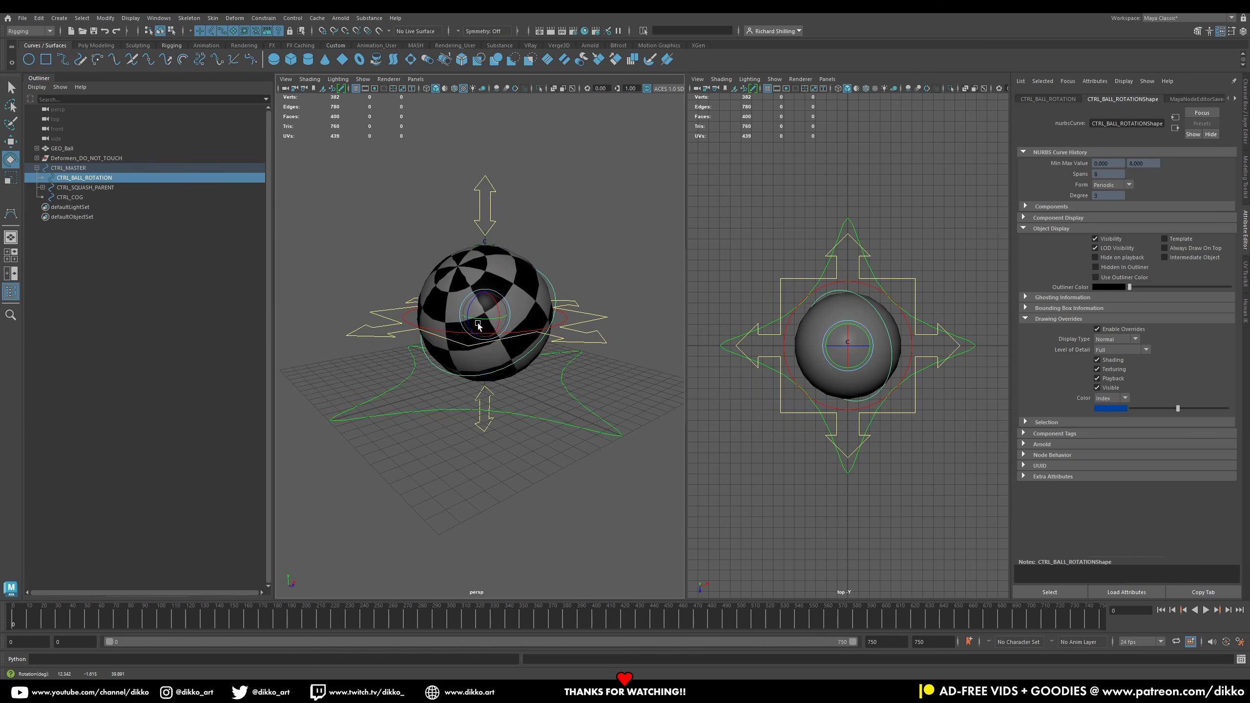
pyautogui.click(486, 243)
pyautogui.click(12, 143)
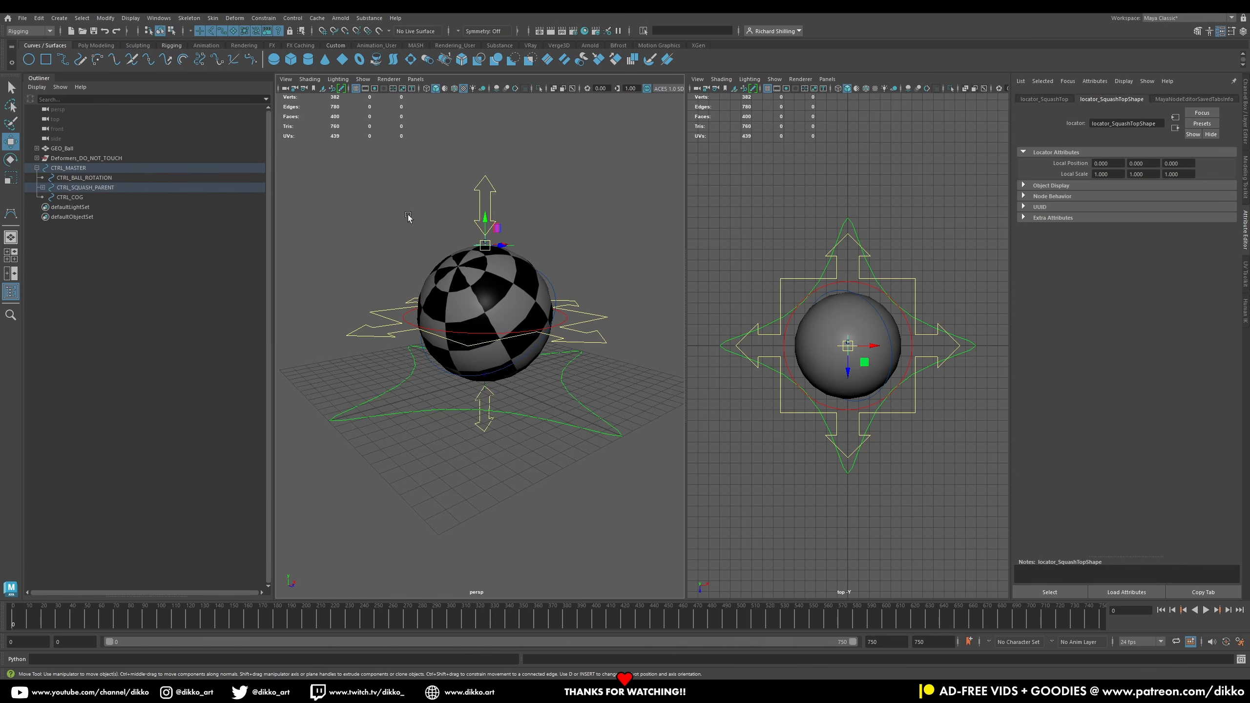
# Step: Test stretching the top squash control upward and rotating the squash parent control
pyautogui.click(488, 197)
pyautogui.moveTo(486, 220); pyautogui.dragTo(482, 151)
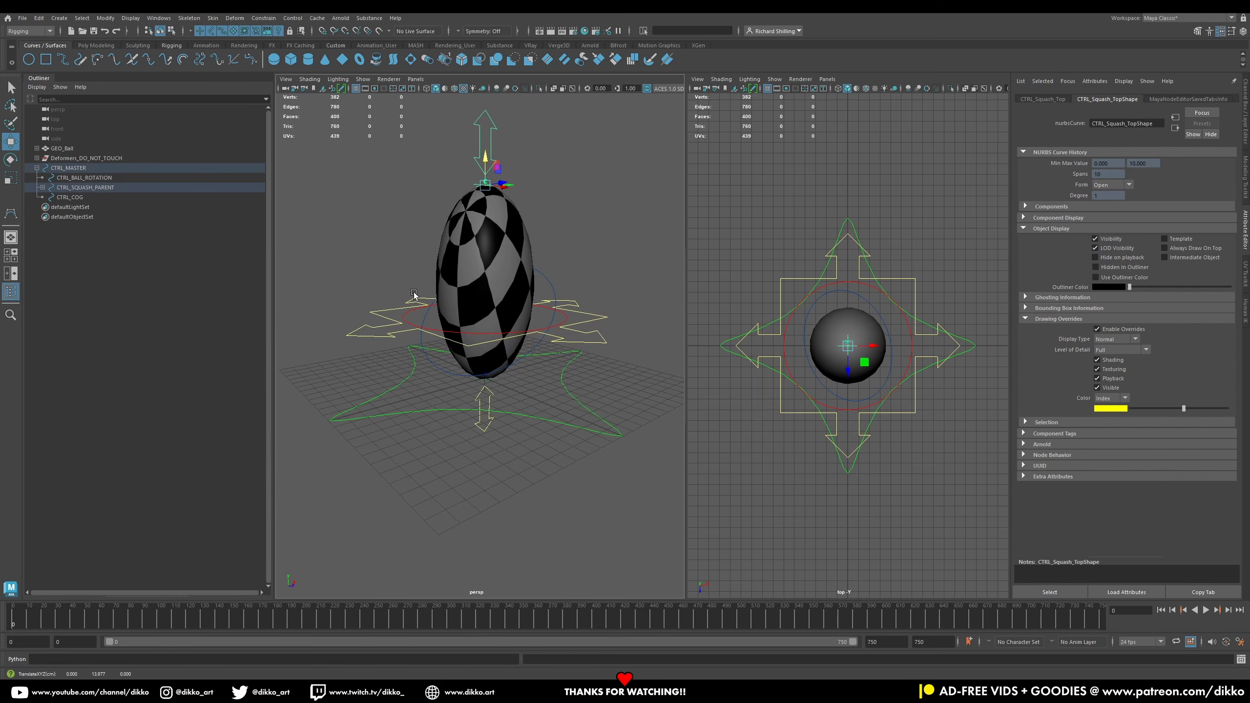
pyautogui.click(408, 326)
pyautogui.click(404, 317)
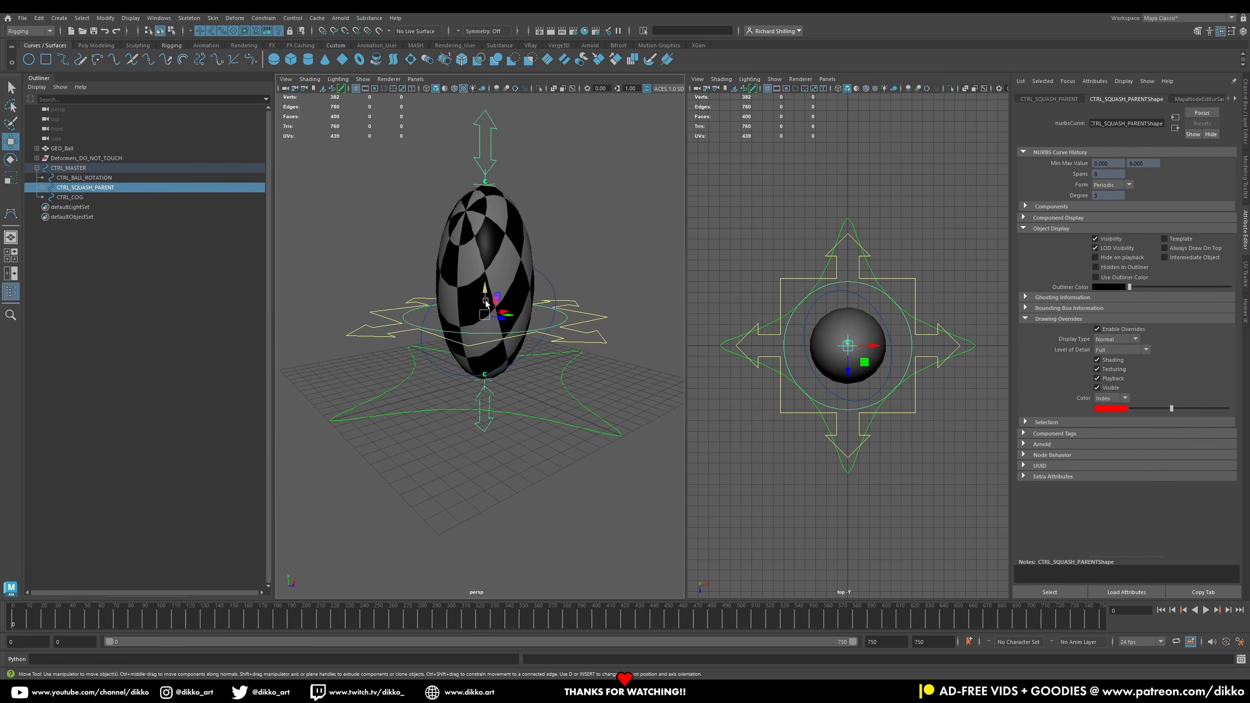
pyautogui.click(11, 159)
pyautogui.moveTo(465, 305); pyautogui.dragTo(482, 290)
# Step: Test moving the top squash control and rotating the ball rotation control, undoing all test transforms
pyautogui.click(563, 194)
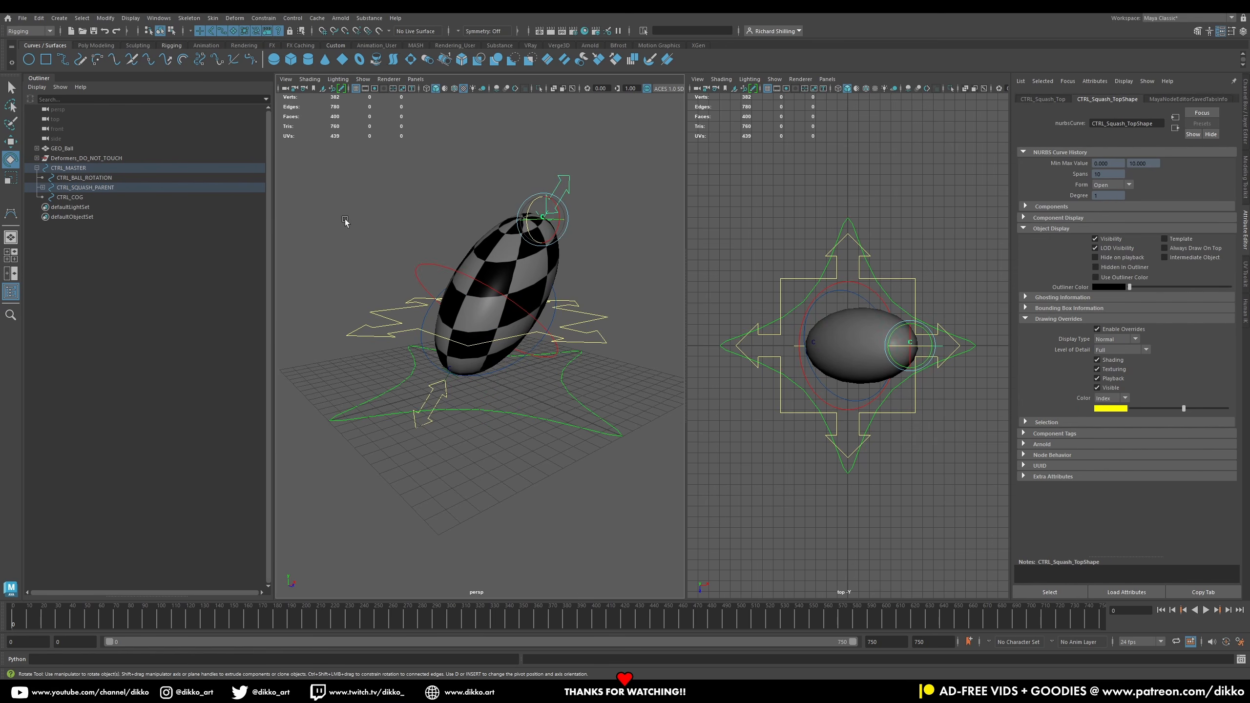
pyautogui.click(441, 269)
pyautogui.moveTo(488, 305)
pyautogui.mouseDown()
pyautogui.moveTo(458, 301)
pyautogui.moveTo(487, 293)
pyautogui.moveTo(493, 313)
pyautogui.mouseUp()
pyautogui.hotkey('ctrl', 'z')
pyautogui.click(425, 328)
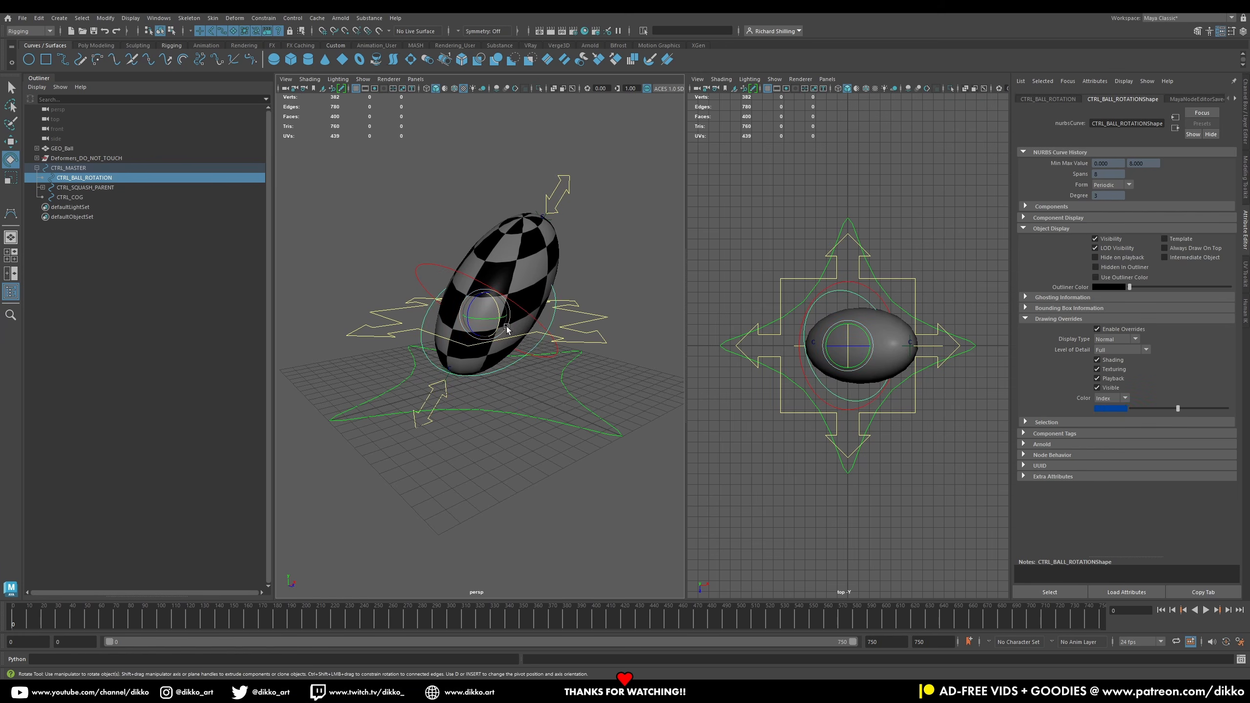
pyautogui.moveTo(484, 309); pyautogui.dragTo(507, 341)
pyautogui.hotkey('ctrl', 'z')
pyautogui.hotkey('ctrl', 'z')
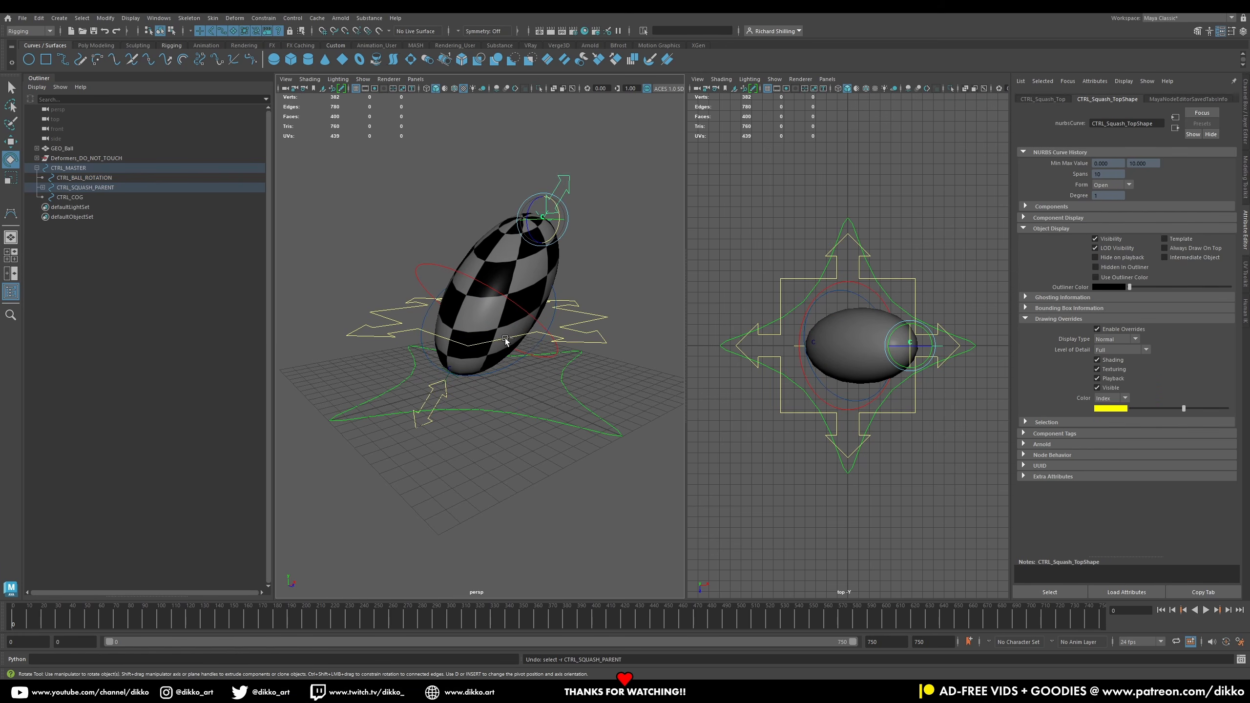
pyautogui.hotkey('ctrl', 'z')
pyautogui.hotkey('ctrl', 'z')
pyautogui.hotkey('ctrl', 'z')
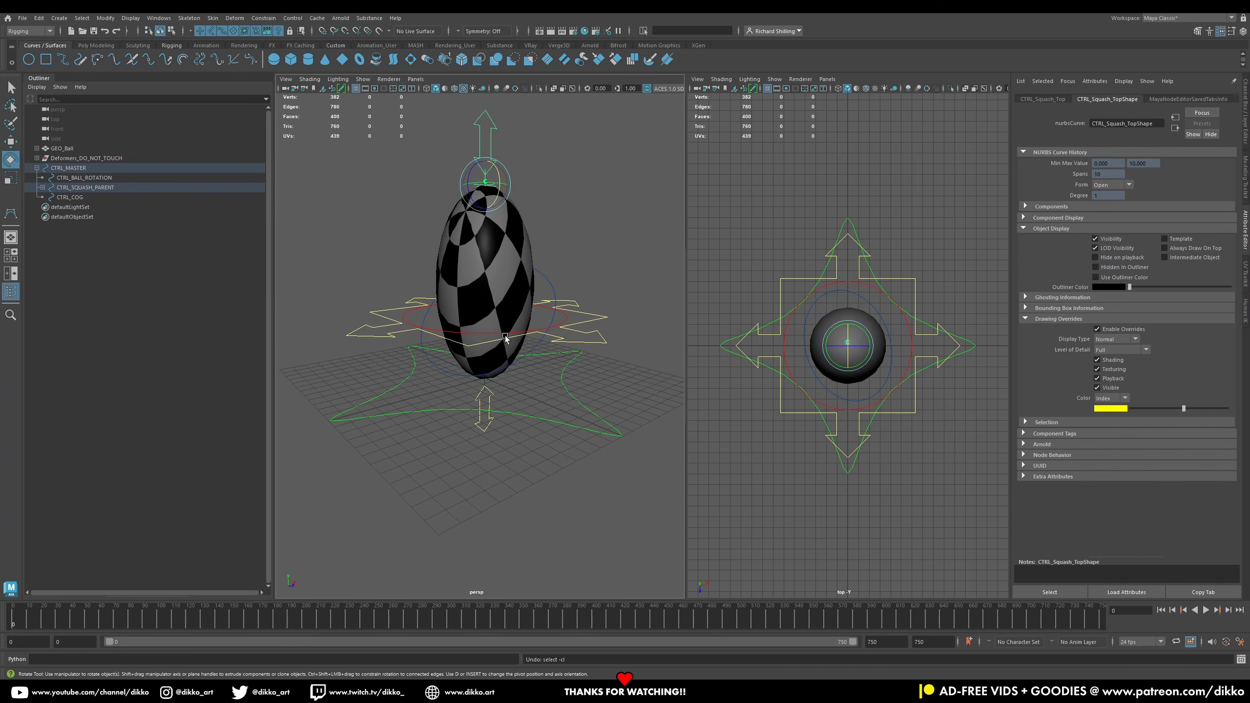
pyautogui.hotkey('ctrl', 'z')
pyautogui.hotkey('ctrl', 'z')
pyautogui.hotkey('ctrl', 'z')
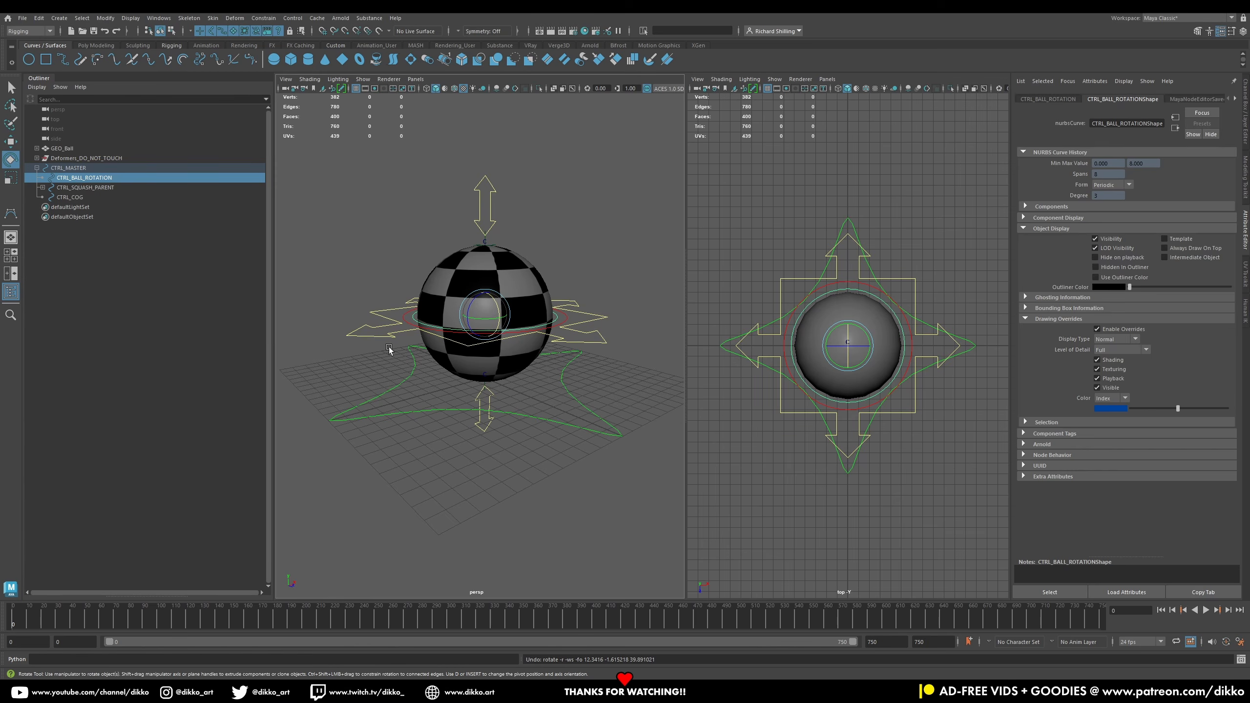
# Step: Test moving the COG control and undo the move
pyautogui.click(375, 331)
pyautogui.click(381, 331)
pyautogui.click(10, 142)
pyautogui.moveTo(482, 318)
pyautogui.mouseDown()
pyautogui.moveTo(543, 296)
pyautogui.moveTo(467, 308)
pyautogui.moveTo(473, 328)
pyautogui.moveTo(418, 326)
pyautogui.moveTo(493, 320)
pyautogui.moveTo(485, 301)
pyautogui.moveTo(497, 360)
pyautogui.moveTo(488, 312)
pyautogui.mouseUp()
pyautogui.hotkey('ctrl', 'z')
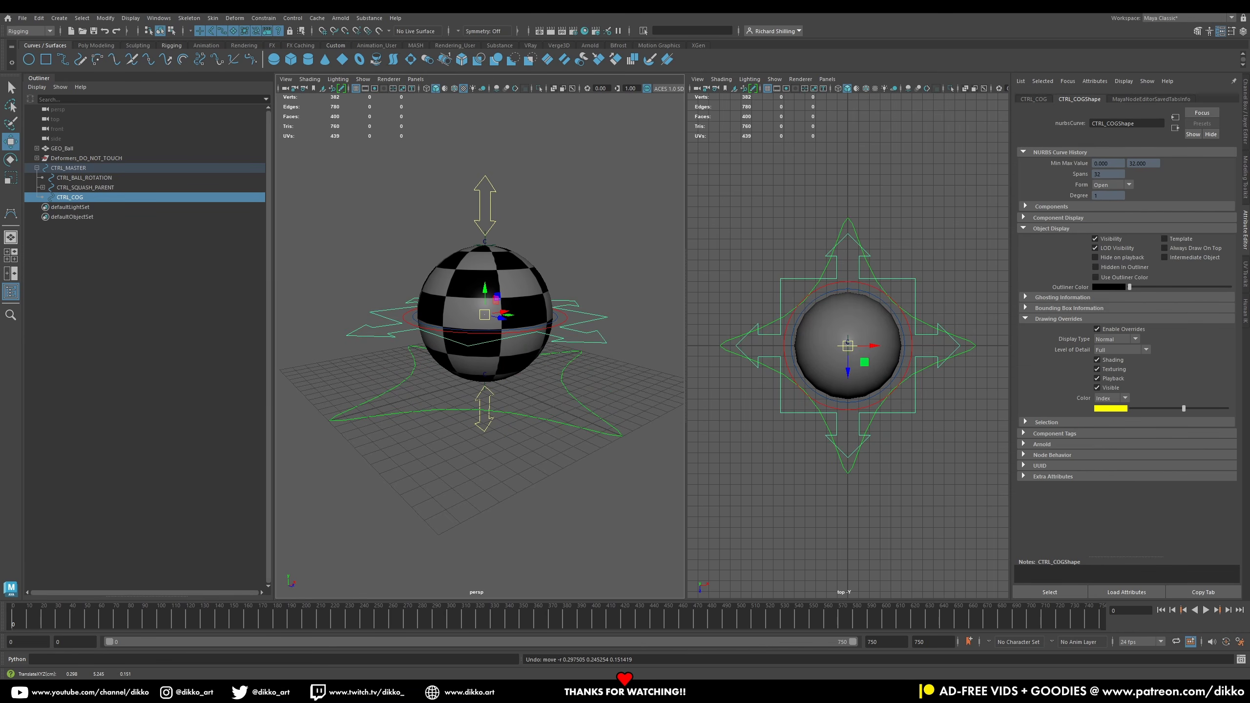
# Step: Parent CTRL_SQUASH_PARENT under CTRL_COG in the hierarchy
pyautogui.click(85, 188)
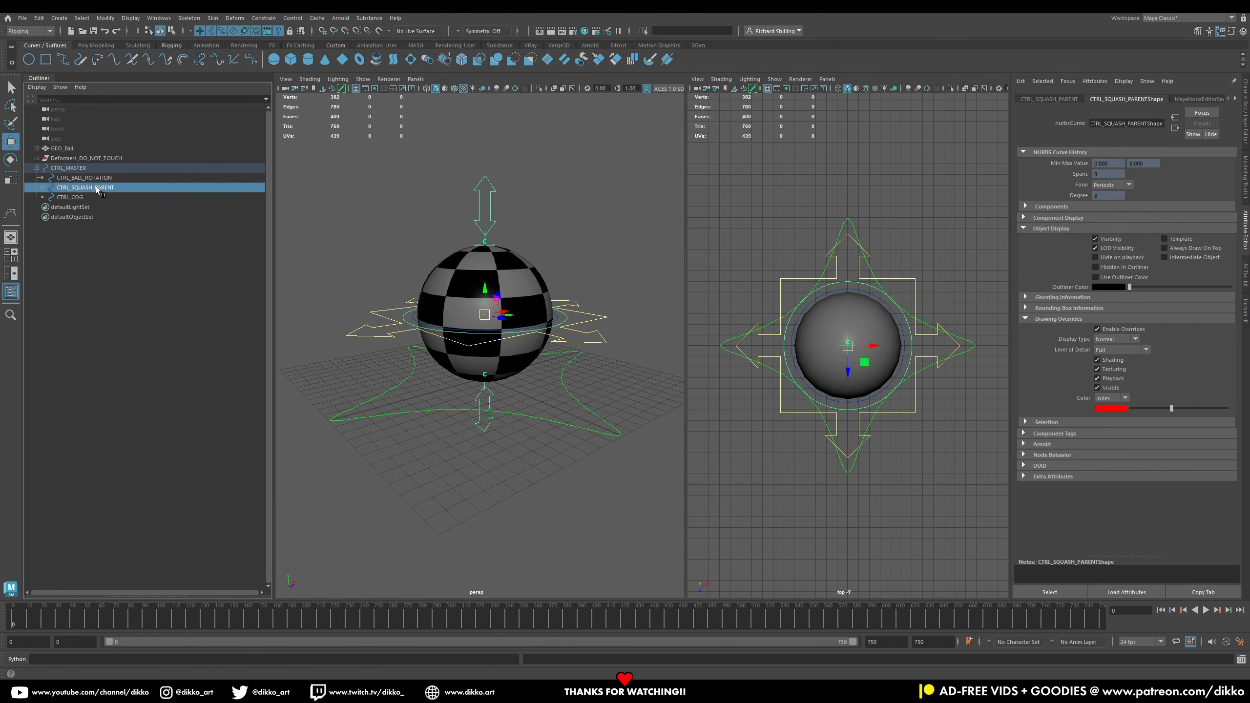
pyautogui.moveTo(97, 189); pyautogui.dragTo(85, 197, button='middle')
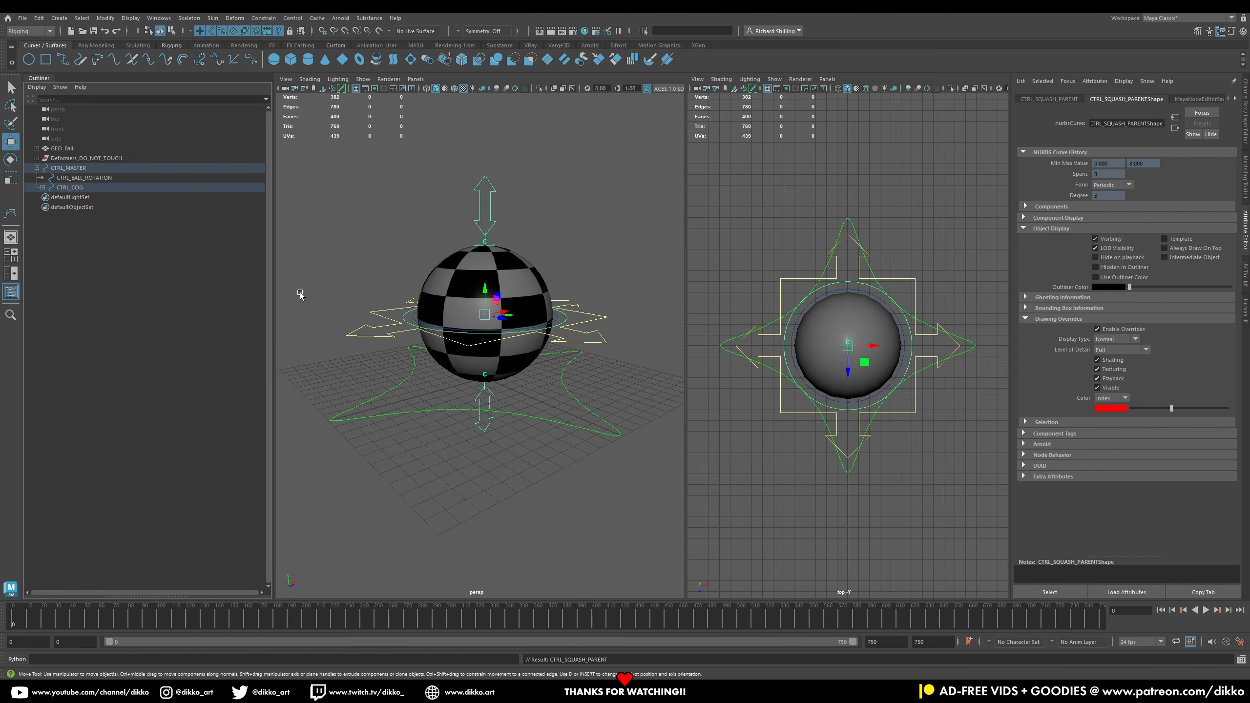
# Step: Test moving and rotating the COG control, undoing each transform
pyautogui.click(396, 338)
pyautogui.click(388, 334)
pyautogui.moveTo(485, 314); pyautogui.dragTo(520, 276)
pyautogui.hotkey('ctrl', 'z')
pyautogui.click(11, 157)
pyautogui.moveTo(494, 301); pyautogui.dragTo(468, 314)
pyautogui.hotkey('ctrl', 'z')
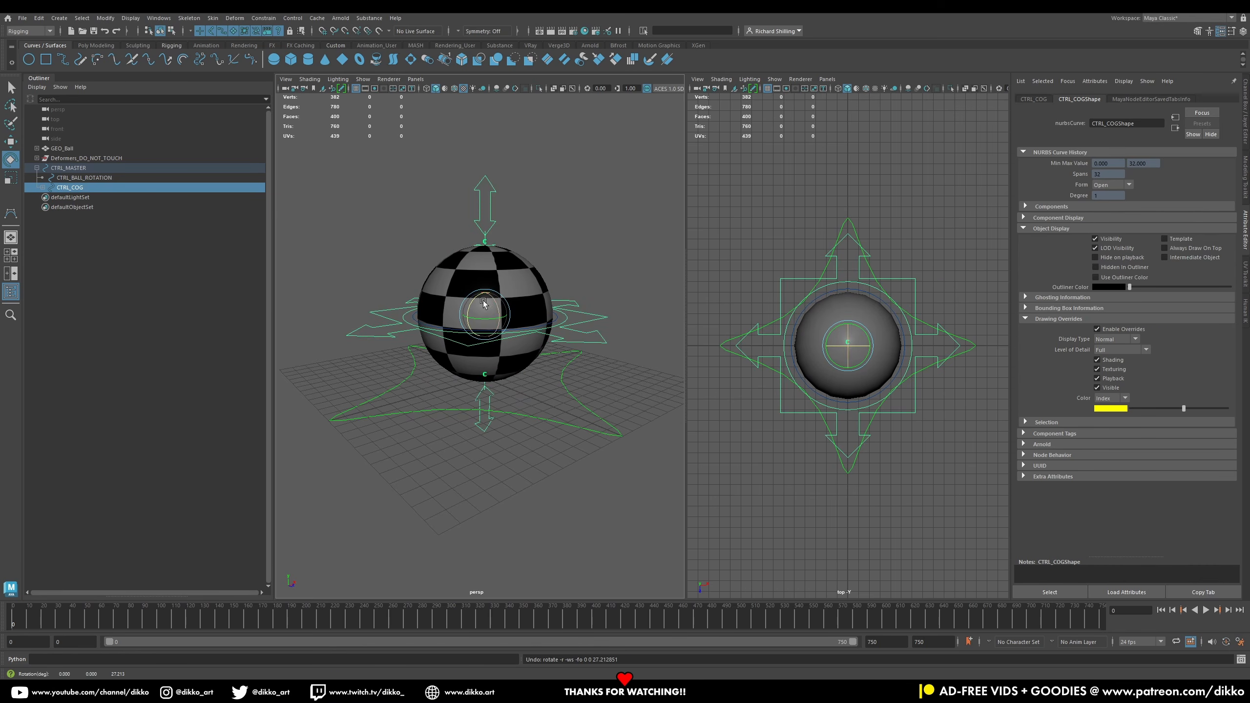
# Step: Orient-constrain the ball rotation control to the COG control with Maintain offset enabled
pyautogui.click(416, 318)
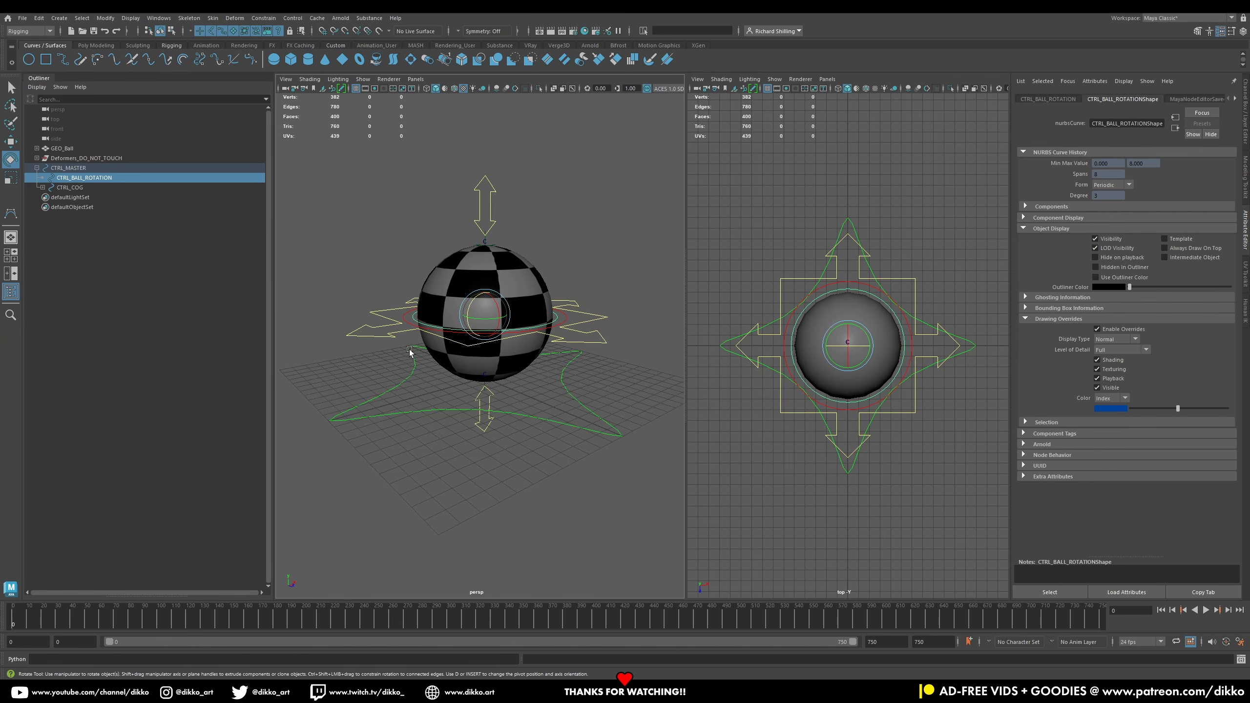
pyautogui.click(405, 325)
pyautogui.click(385, 337)
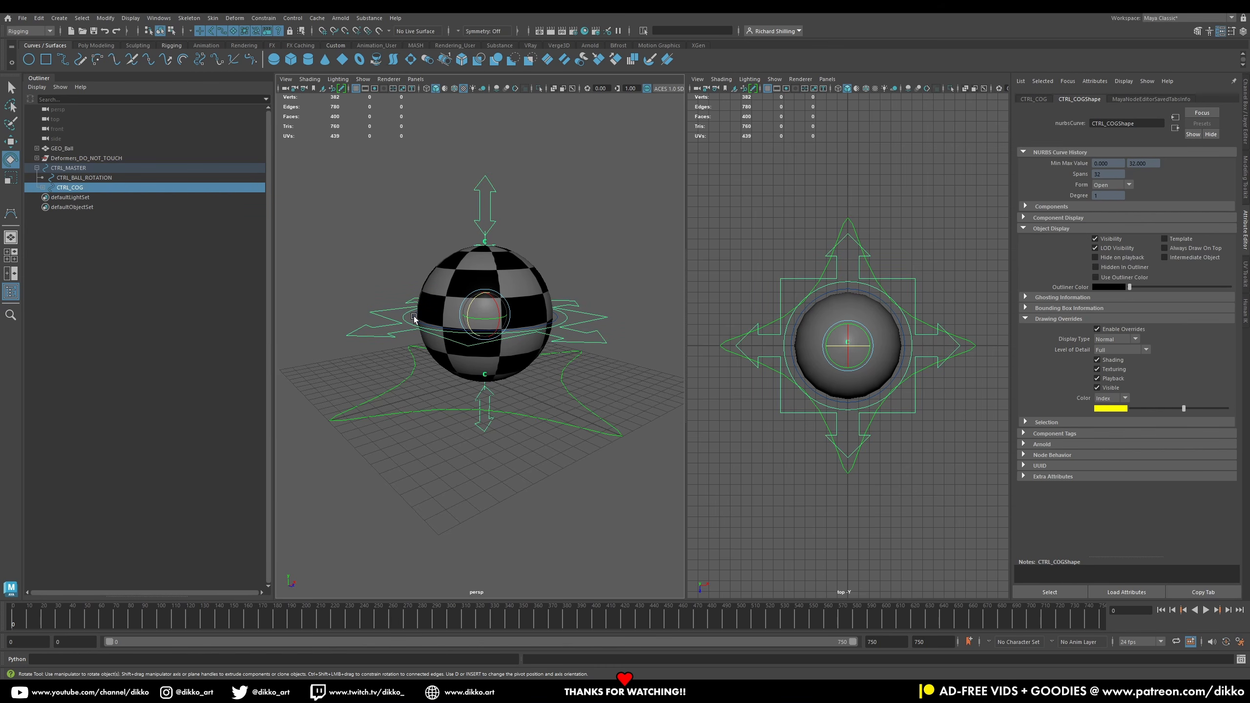
pyautogui.keyDown('shift'); pyautogui.click(414, 318); pyautogui.keyUp('shift')
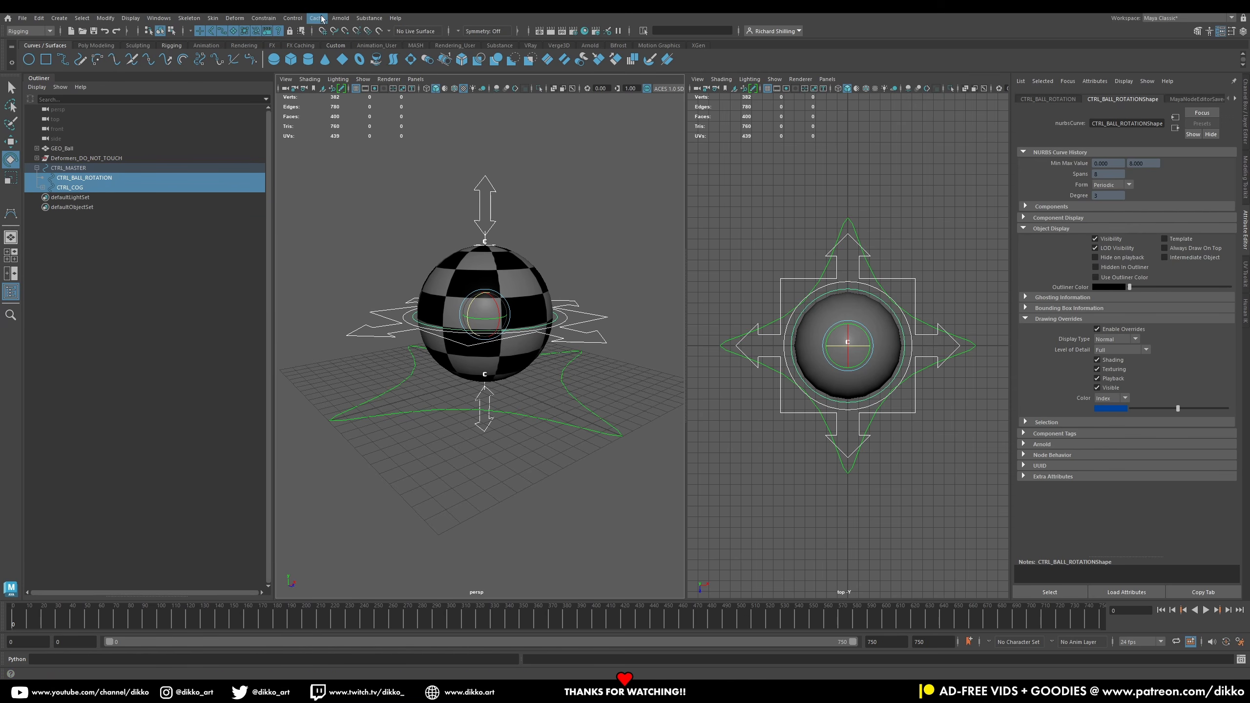
pyautogui.click(301, 18)
pyautogui.moveTo(259, 15)
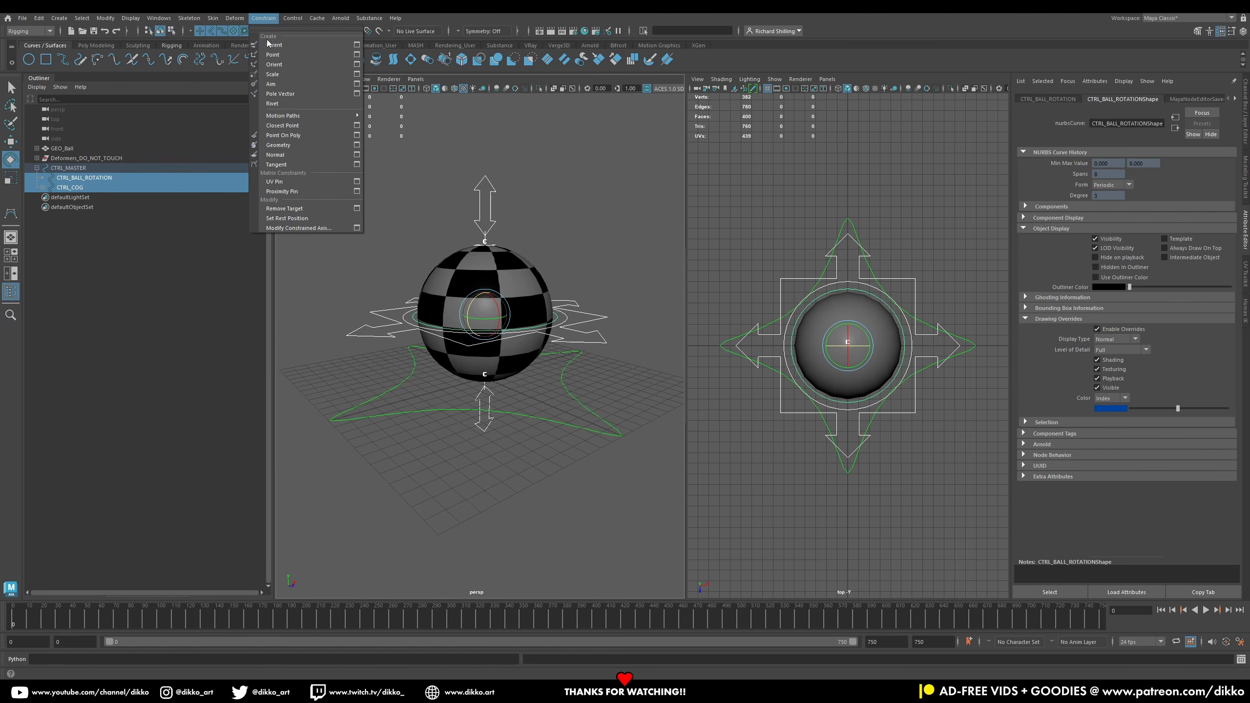
pyautogui.click(357, 64)
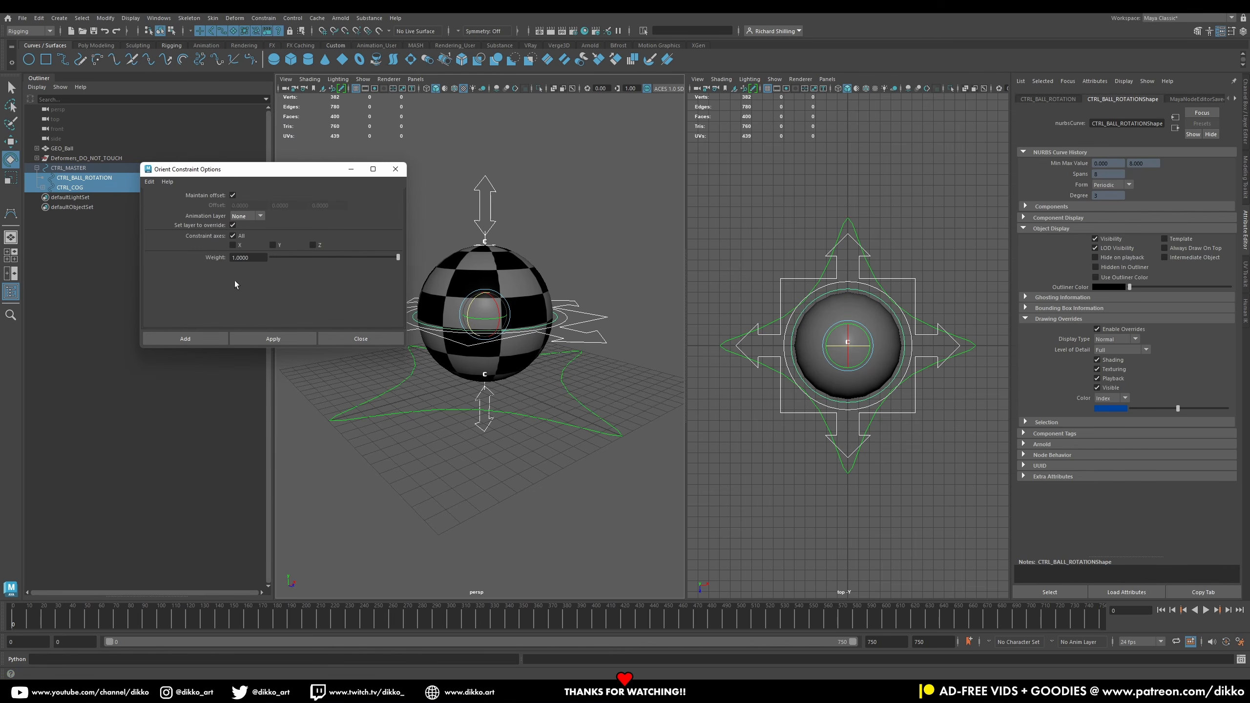
pyautogui.click(200, 340)
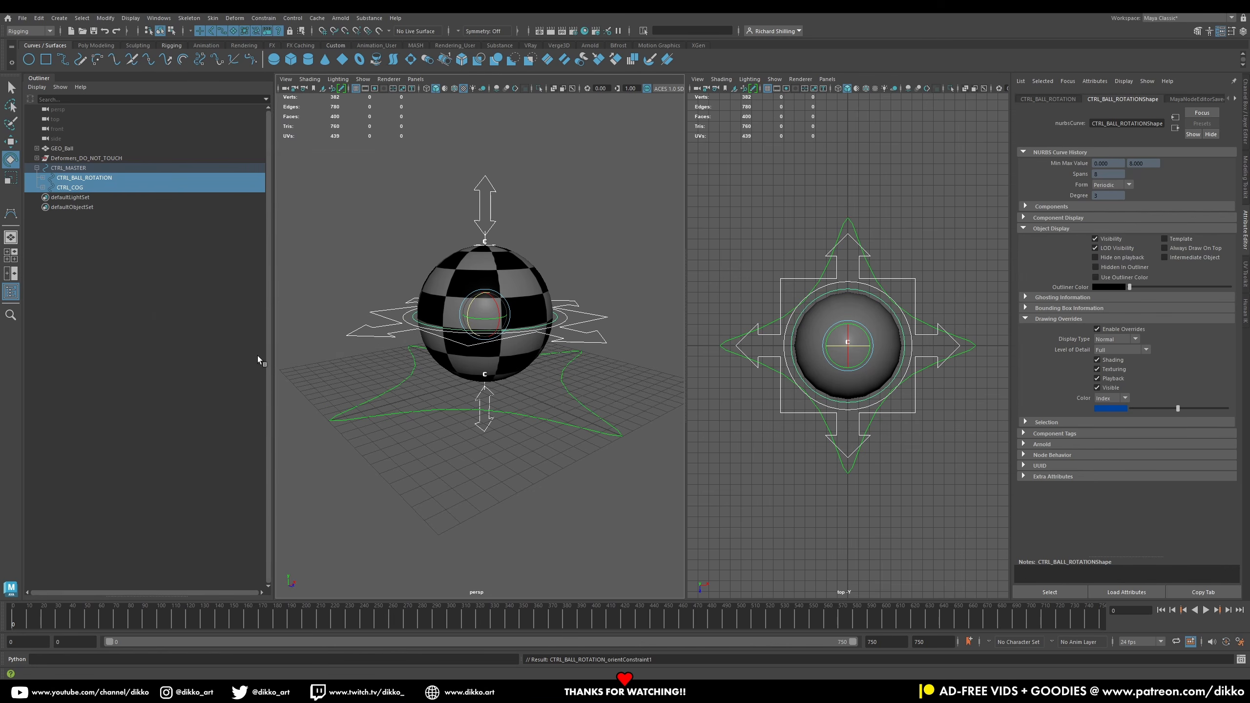
# Step: Test rotating the master control and undo the rotations
pyautogui.click(92, 178)
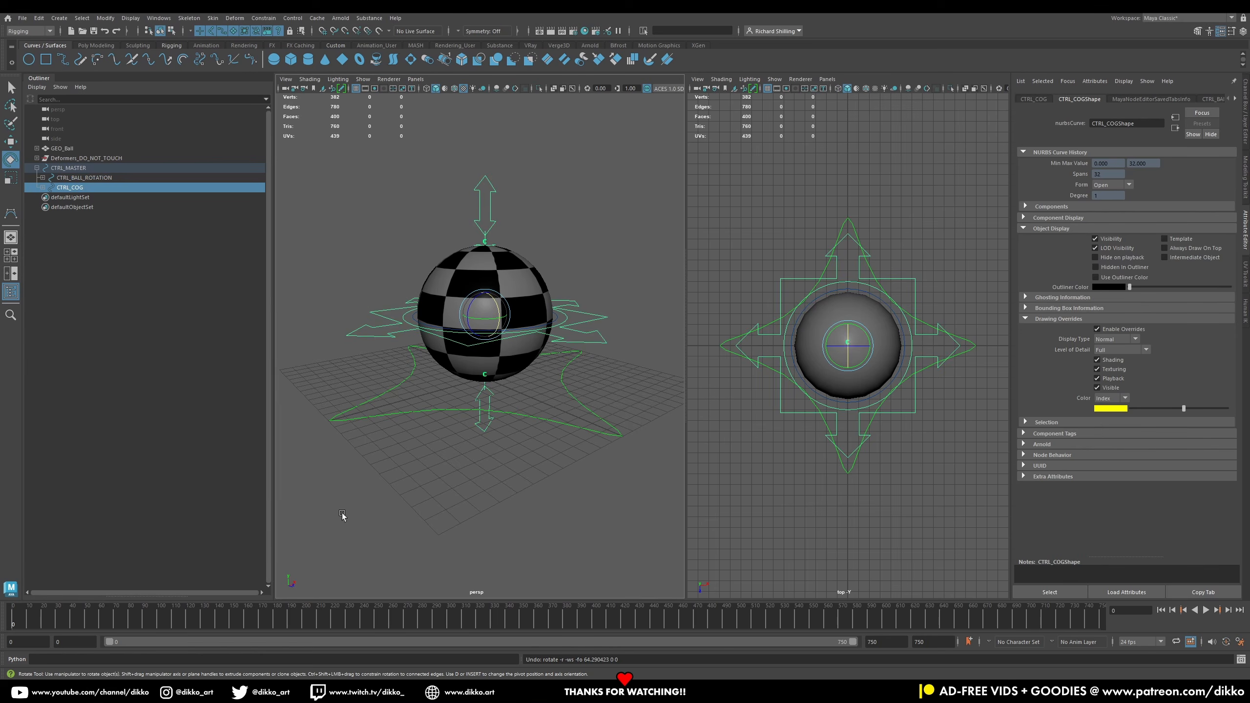
pyautogui.click(418, 413)
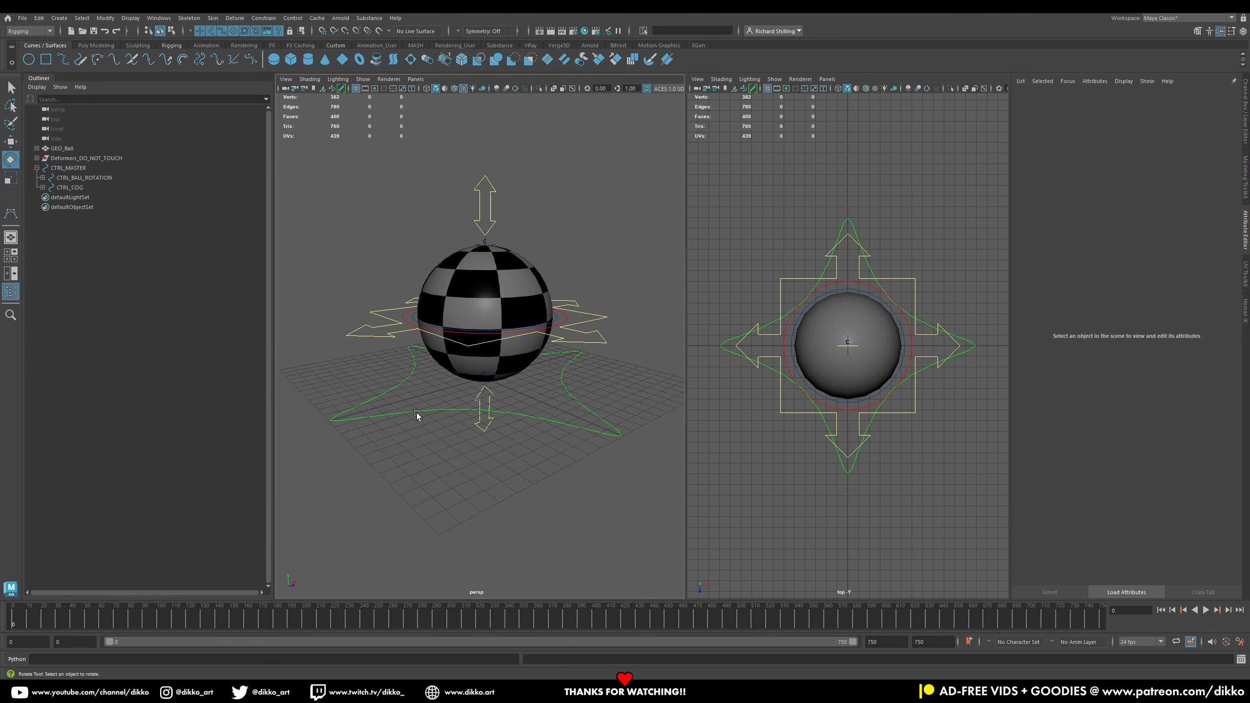
pyautogui.click(416, 412)
pyautogui.moveTo(487, 377); pyautogui.dragTo(466, 391)
pyautogui.hotkey('ctrl', 'z')
pyautogui.hotkey('ctrl', 'z')
pyautogui.hotkey('ctrl', 'z')
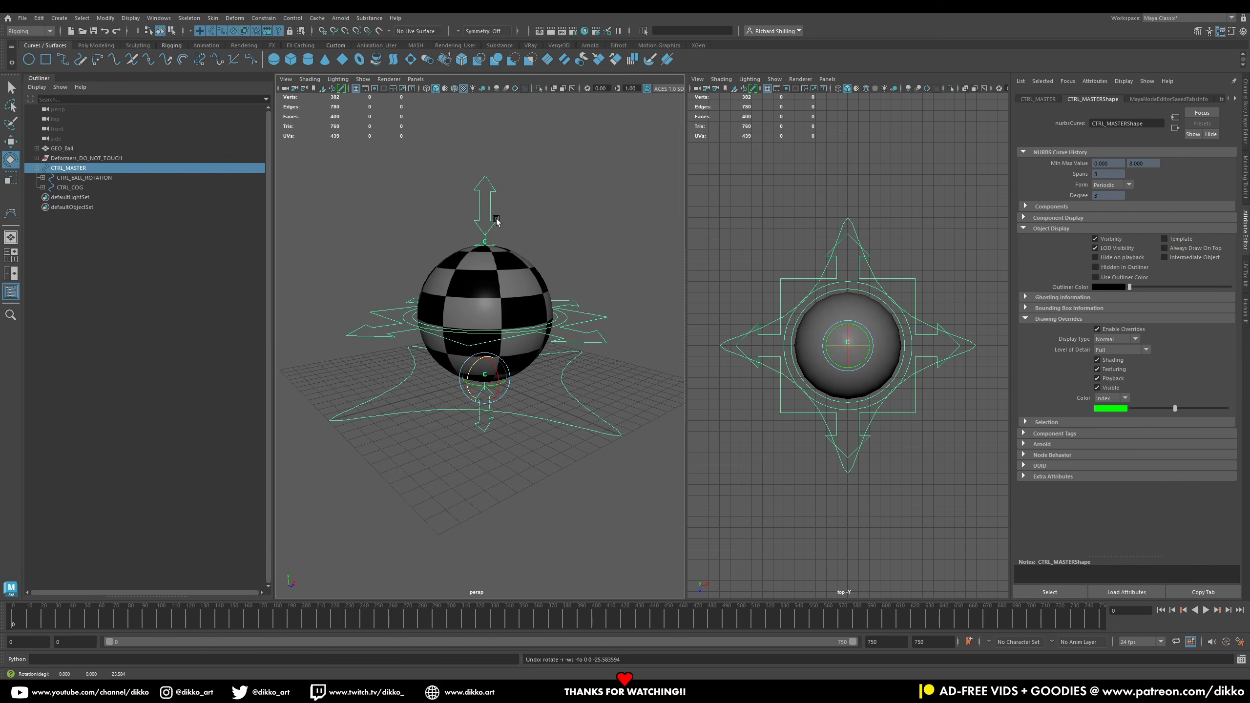
# Step: Test moving the top squash control and rotating the COG control, undoing each change
pyautogui.click(11, 141)
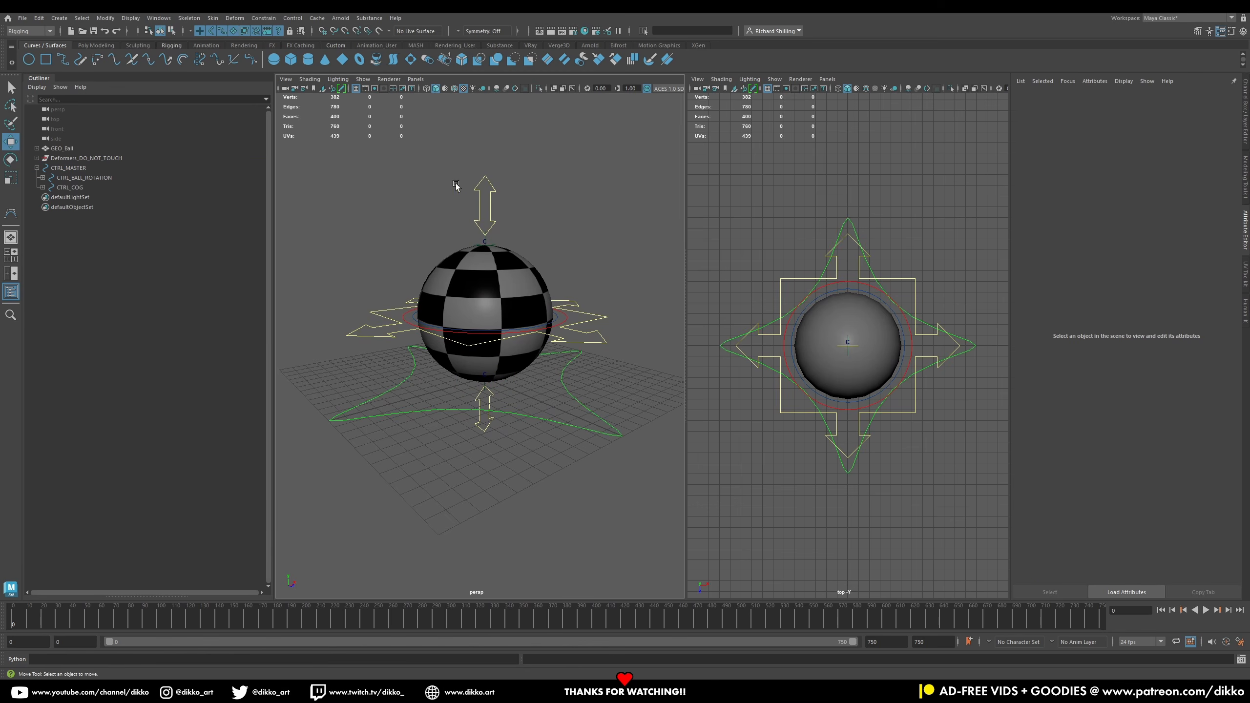
pyautogui.click(485, 212)
pyautogui.moveTo(486, 217); pyautogui.dragTo(486, 253)
pyautogui.hotkey('ctrl', 'z')
pyautogui.click(401, 325)
pyautogui.click(13, 158)
pyautogui.moveTo(499, 309); pyautogui.dragTo(425, 326)
pyautogui.hotkey('ctrl', 'z')
pyautogui.click(413, 319)
pyautogui.hotkey('ctrl', 'z')
pyautogui.click(384, 317)
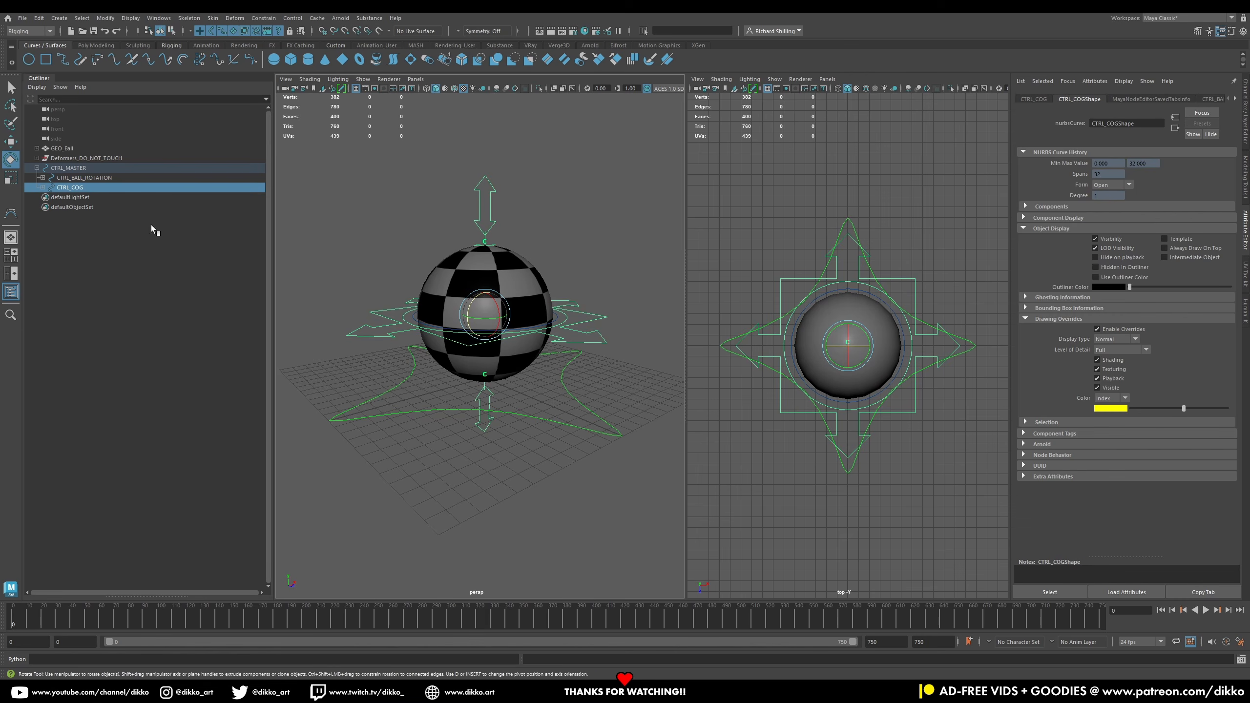
# Step: Test moving the COG and master controls, undoing each move
pyautogui.click(10, 141)
pyautogui.moveTo(485, 317); pyautogui.dragTo(485, 240)
pyautogui.hotkey('ctrl', 'z')
pyautogui.click(508, 412)
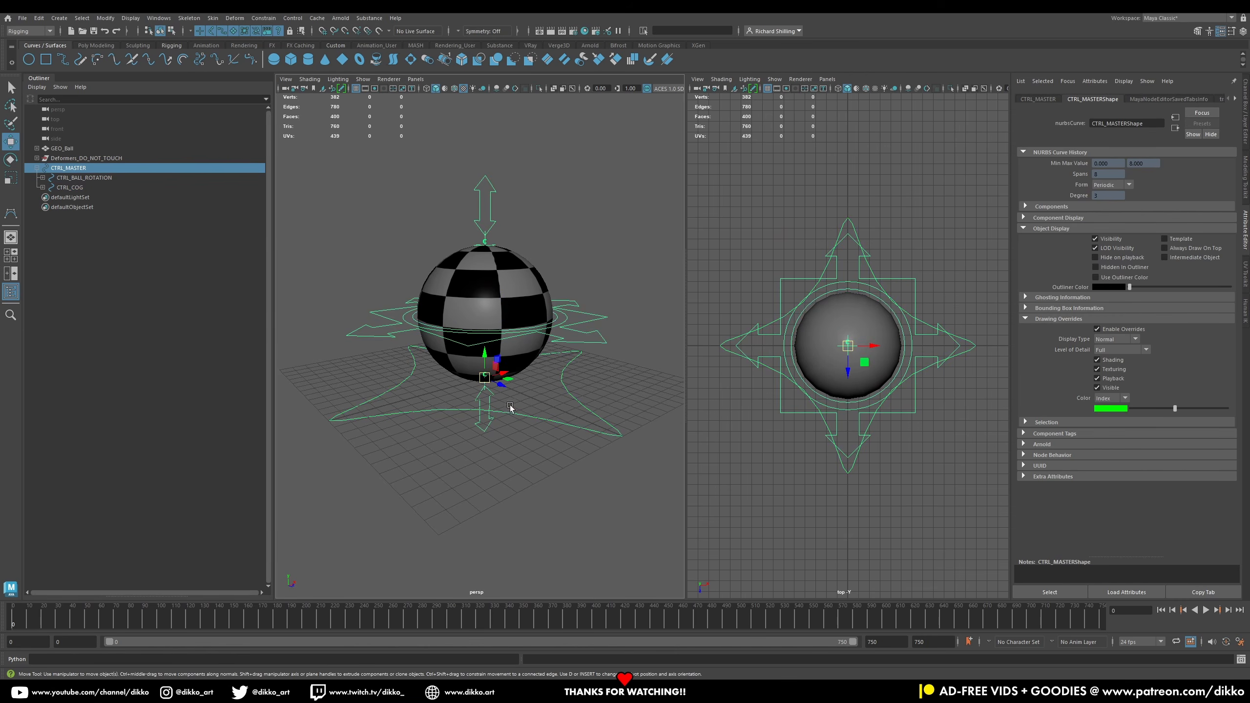
pyautogui.moveTo(486, 379); pyautogui.dragTo(464, 335)
pyautogui.hotkey('ctrl', 'z')
# Step: Test scaling the master control uniformly and undo the scaling
pyautogui.click(529, 429)
pyautogui.click(532, 414)
pyautogui.press('r')
pyautogui.moveTo(510, 374); pyautogui.dragTo(473, 365)
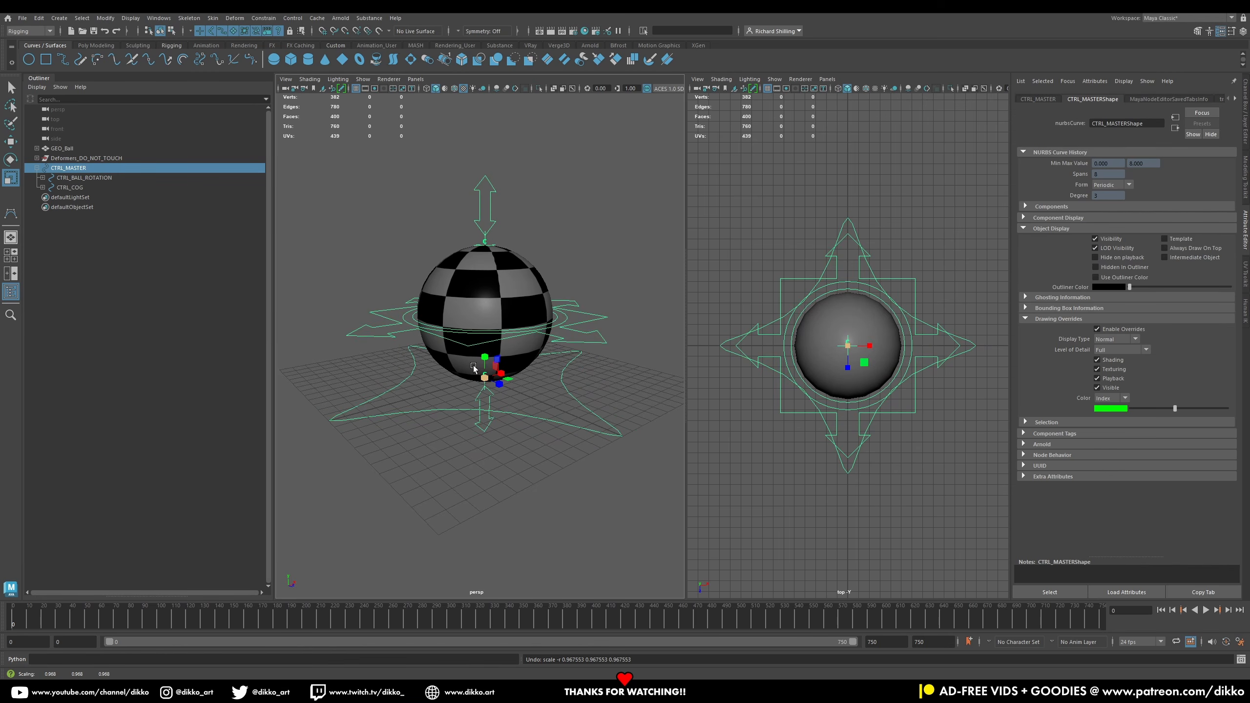
pyautogui.moveTo(472, 366); pyautogui.dragTo(472, 365)
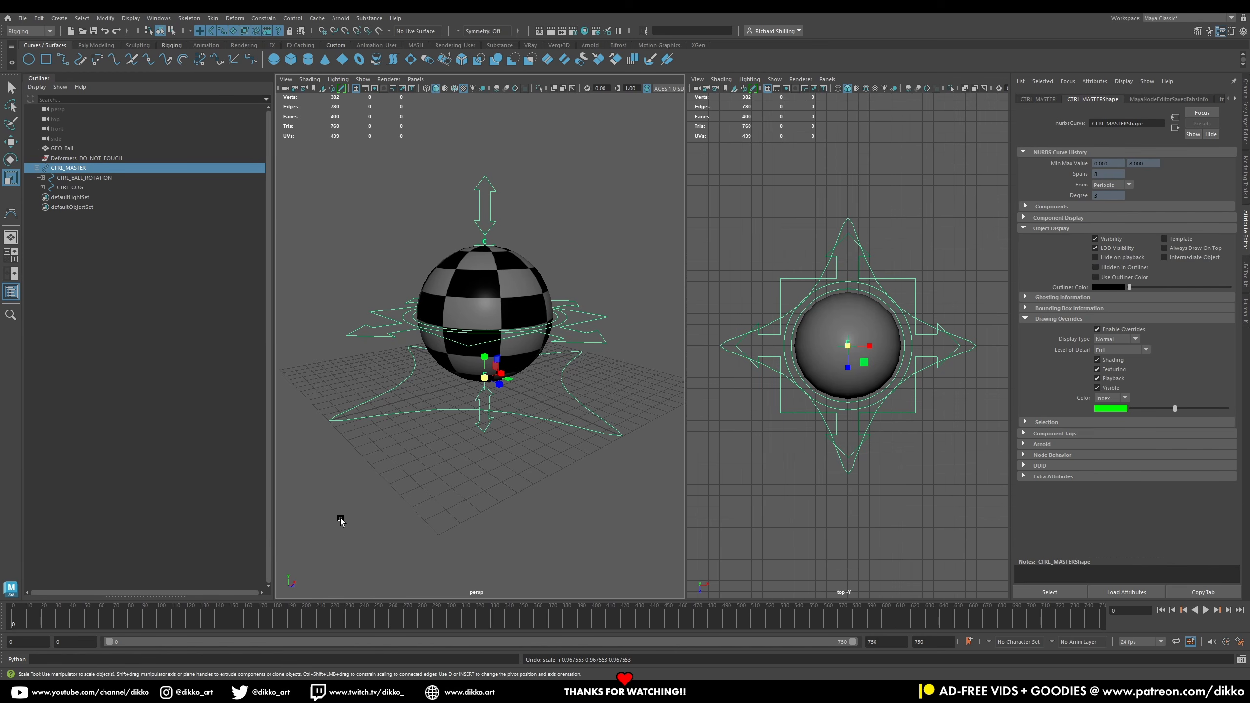
pyautogui.moveTo(485, 378); pyautogui.dragTo(562, 301)
pyautogui.hotkey('ctrl', 'z')
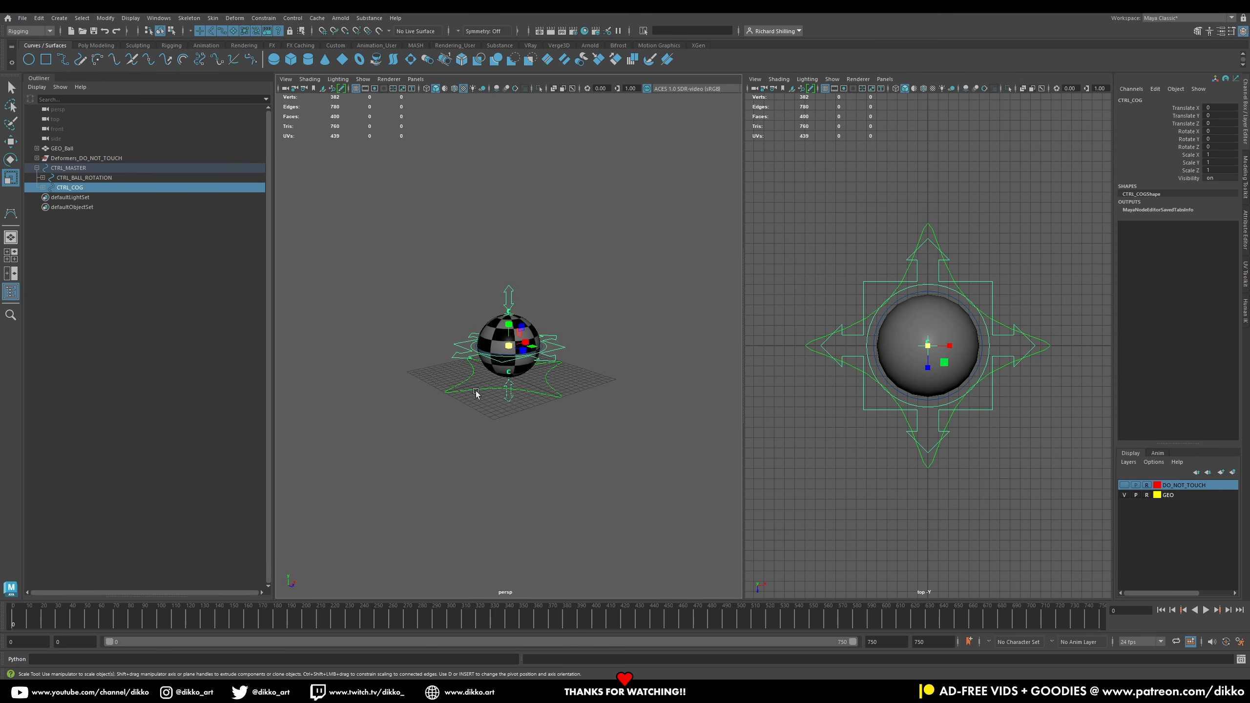
pyautogui.click(476, 392)
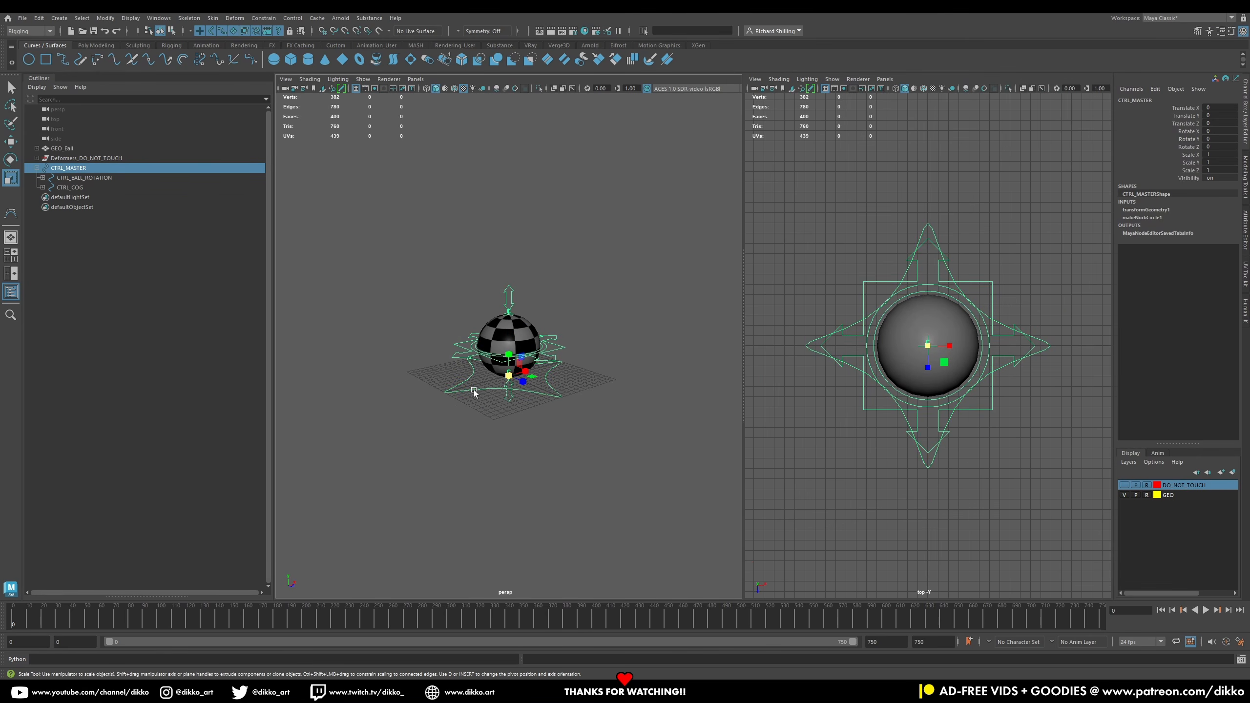
pyautogui.moveTo(522, 379); pyautogui.dragTo(654, 344)
pyautogui.hotkey('ctrl', 'z')
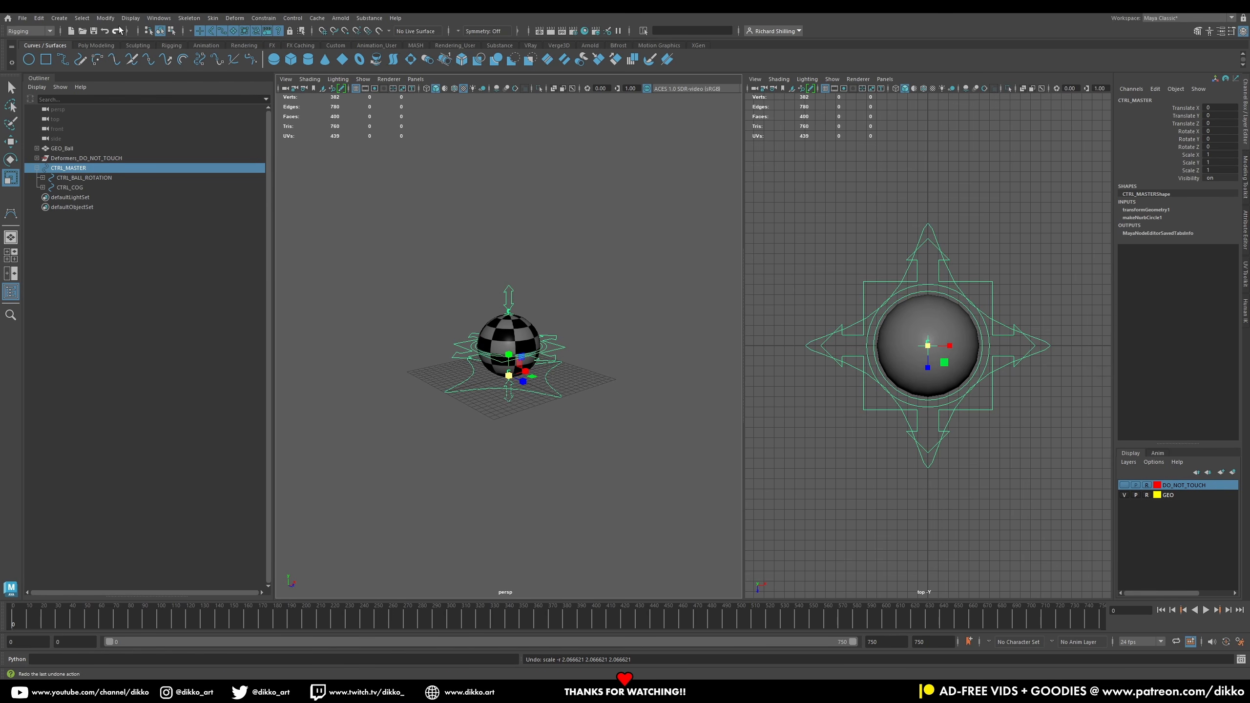
# Step: Open the Node Editor and graph the selected deformer and control nodes in a tidy layout
pyautogui.click(106, 18)
pyautogui.click(159, 18)
pyautogui.click(193, 148)
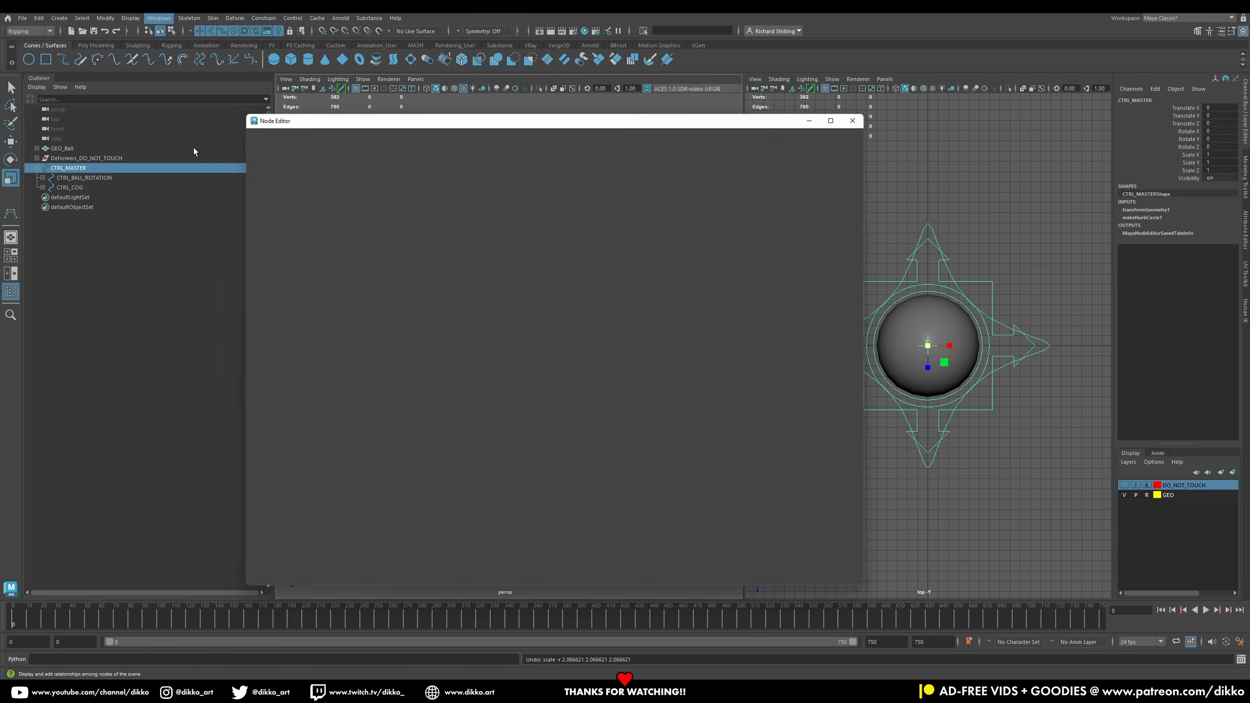
pyautogui.scroll(-6, 492, 359)
pyautogui.keyDown('alt'); pyautogui.moveTo(492, 359); pyautogui.dragTo(577, 475, button='middle'); pyautogui.keyUp('alt')
pyautogui.moveTo(362, 240); pyautogui.dragTo(752, 575)
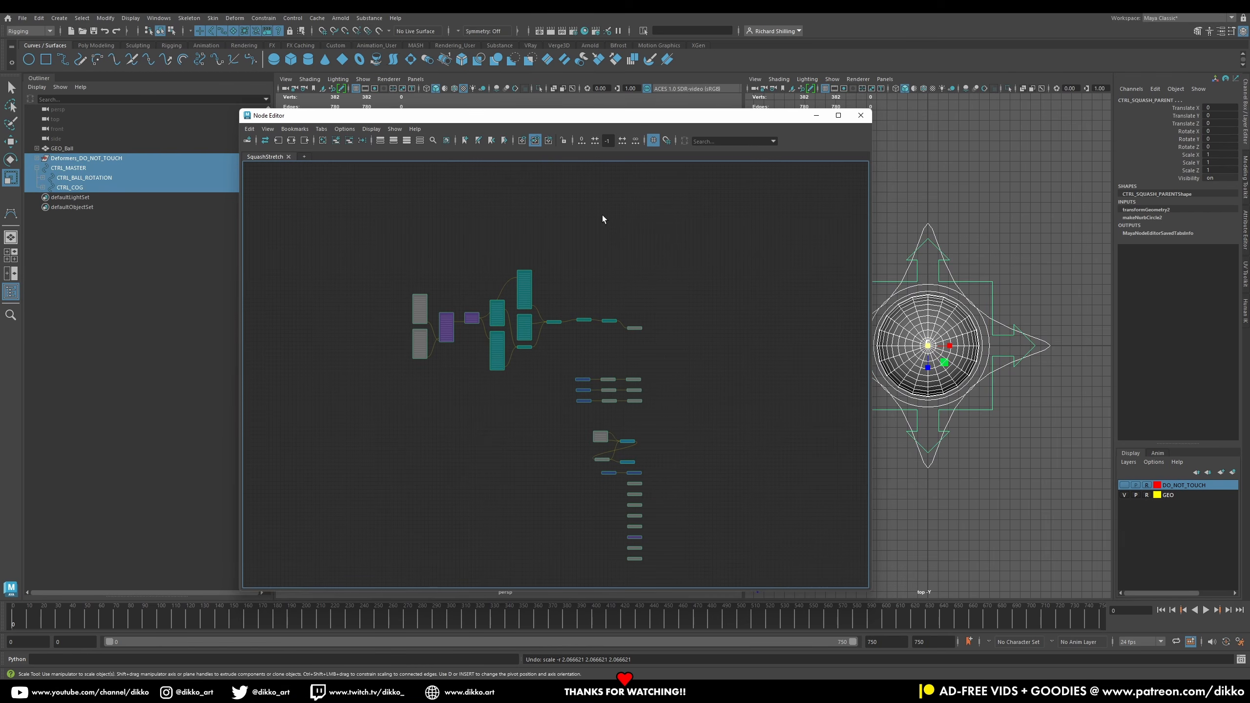
pyautogui.click(363, 141)
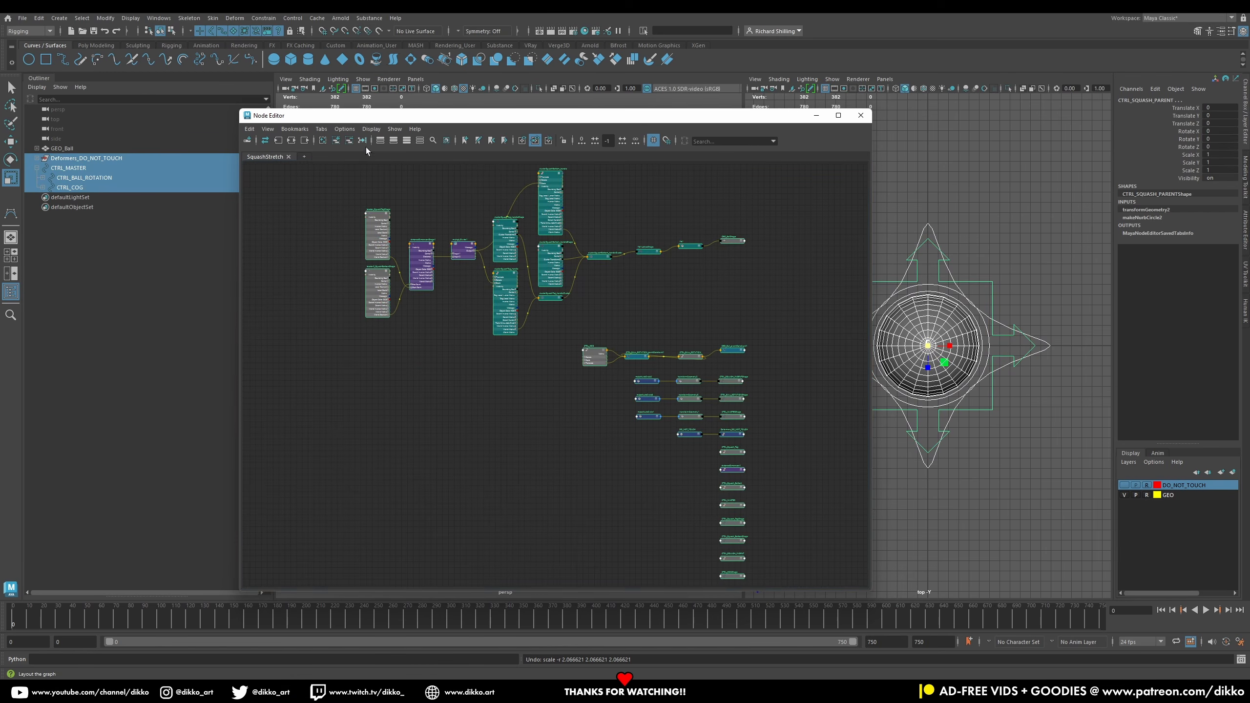
pyautogui.click(617, 479)
pyautogui.scroll(4, 633, 451)
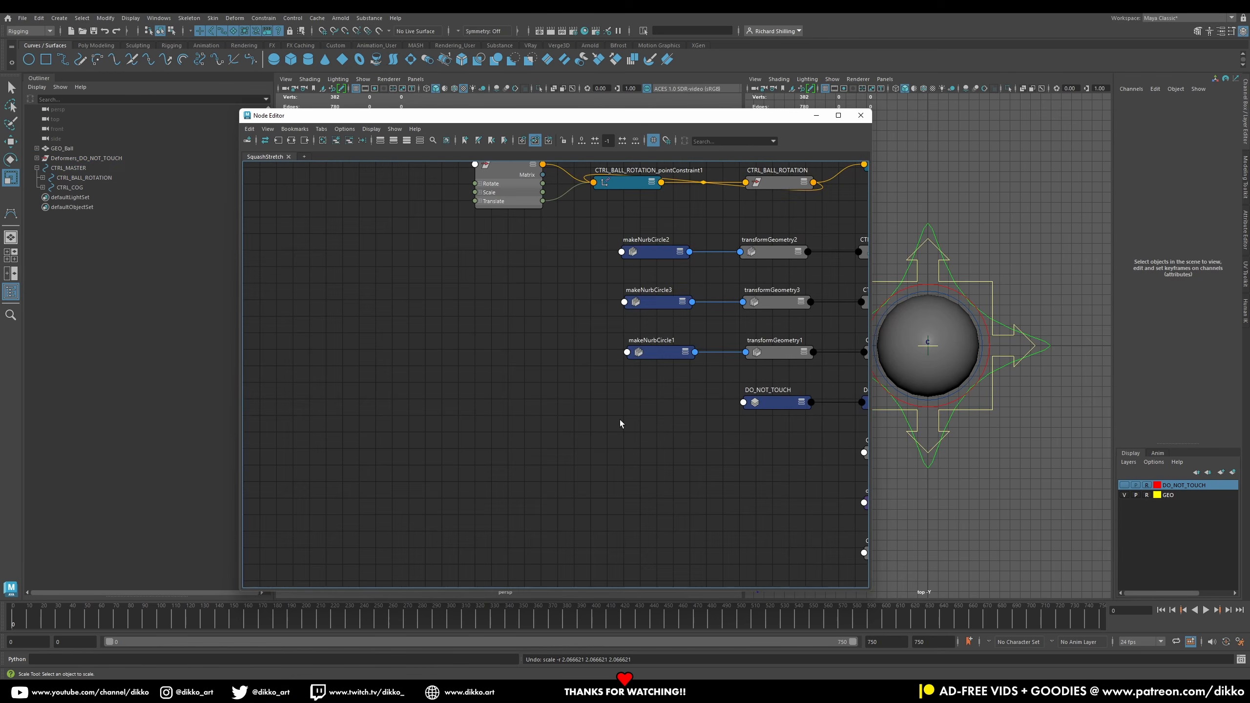
pyautogui.keyDown('alt'); pyautogui.moveTo(589, 385); pyautogui.dragTo(464, 209, button='middle'); pyautogui.keyUp('alt')
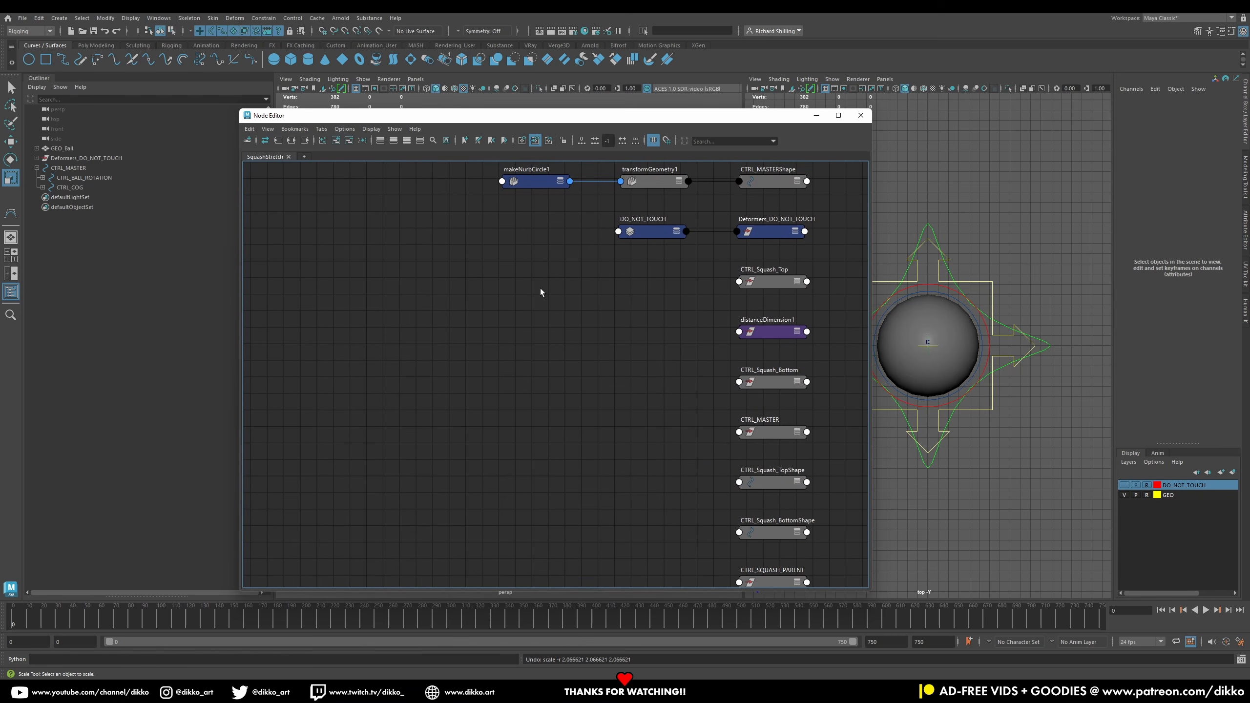
# Step: Move the CTRL_MASTER node beside the locator and distanceDimensionShape1 nodes and expand its attributes
pyautogui.click(769, 431)
pyautogui.moveTo(541, 116); pyautogui.dragTo(599, 100)
pyautogui.moveTo(826, 412); pyautogui.dragTo(402, 258)
pyautogui.keyDown('alt'); pyautogui.moveTo(491, 245); pyautogui.dragTo(430, 205, button='right'); pyautogui.keyUp('alt')
pyautogui.keyDown('alt'); pyautogui.moveTo(430, 206); pyautogui.dragTo(555, 379, button='middle'); pyautogui.keyUp('alt')
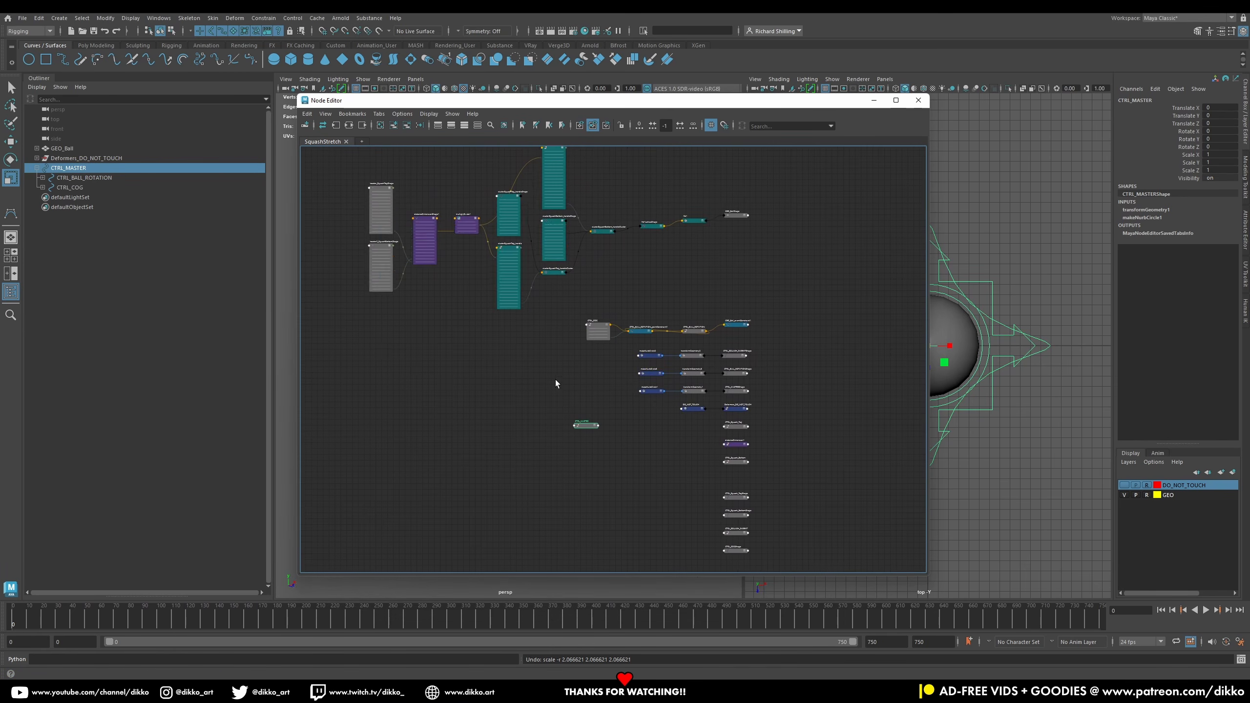
pyautogui.moveTo(586, 424); pyautogui.dragTo(429, 281)
pyautogui.keyDown('alt'); pyautogui.moveTo(432, 263); pyautogui.dragTo(483, 286, button='right'); pyautogui.keyUp('alt')
pyautogui.keyDown('alt'); pyautogui.moveTo(482, 286); pyautogui.dragTo(658, 467, button='middle'); pyautogui.keyUp('alt')
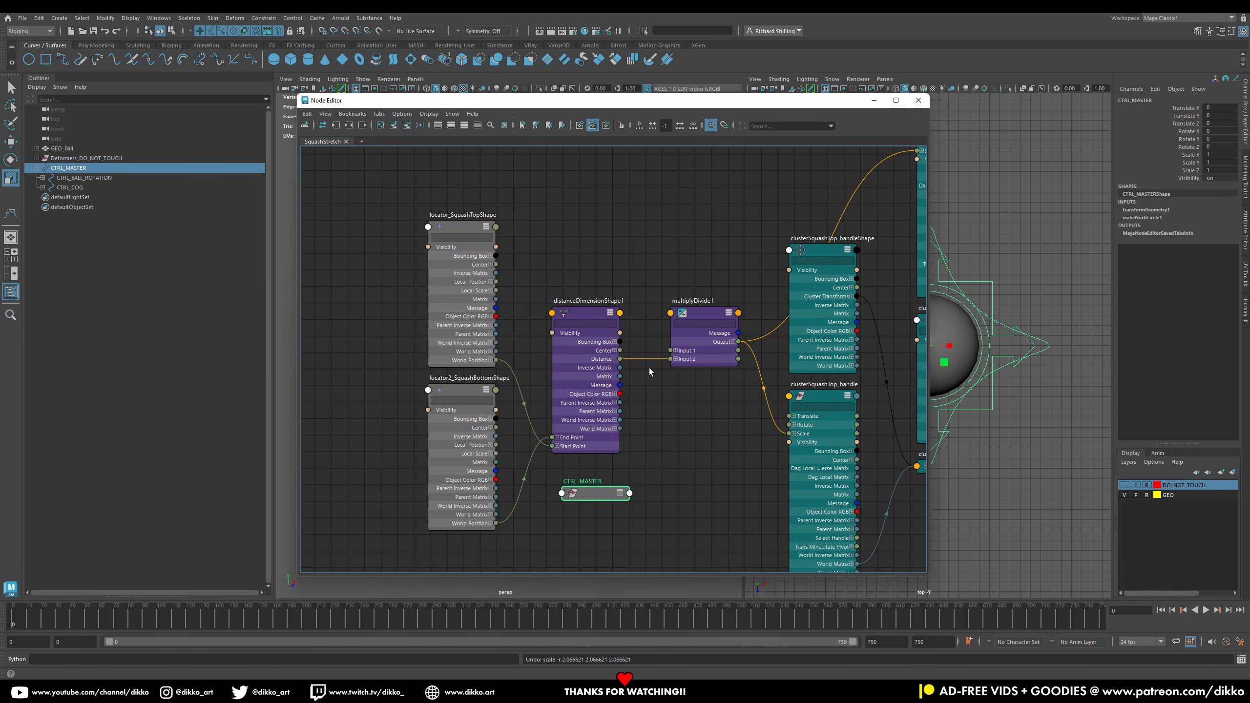
pyautogui.click(453, 228)
pyautogui.keyDown('shift'); pyautogui.click(467, 398); pyautogui.keyUp('shift')
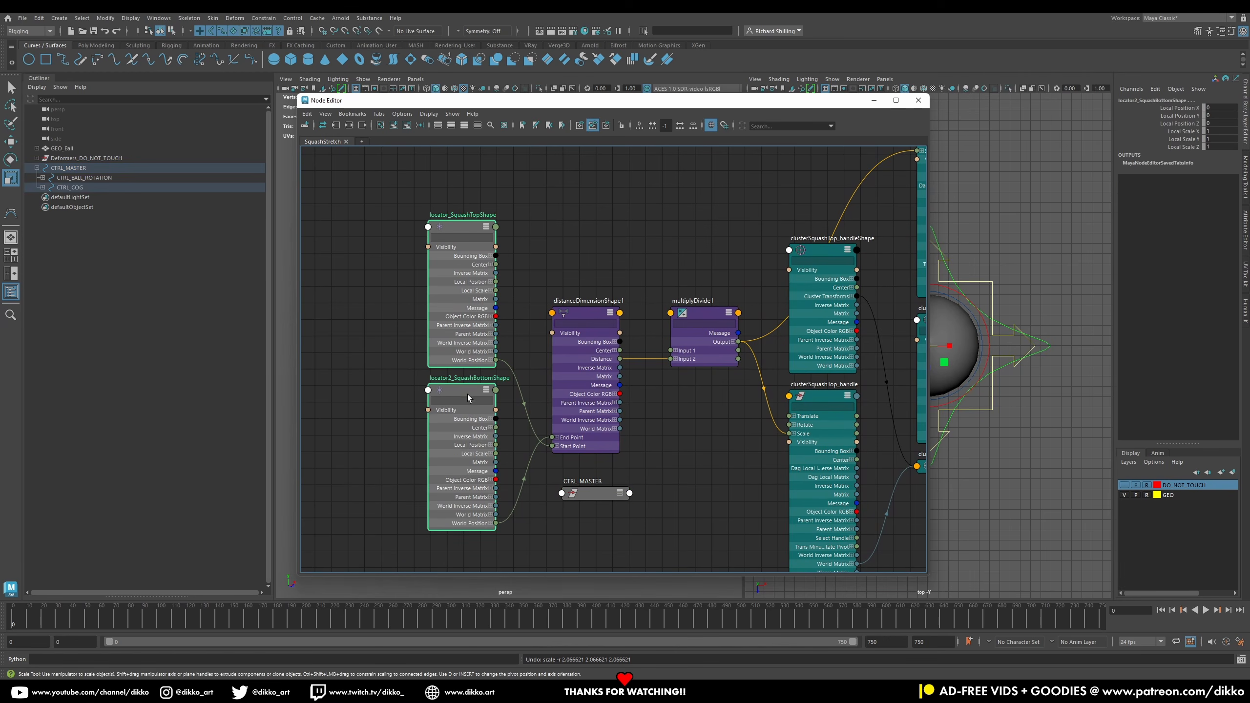
pyautogui.keyDown('shift'); pyautogui.click(586, 315); pyautogui.keyUp('shift')
pyautogui.moveTo(585, 315); pyautogui.dragTo(395, 317)
pyautogui.keyDown('alt'); pyautogui.moveTo(500, 449); pyautogui.dragTo(564, 380, button='middle'); pyautogui.keyUp('alt')
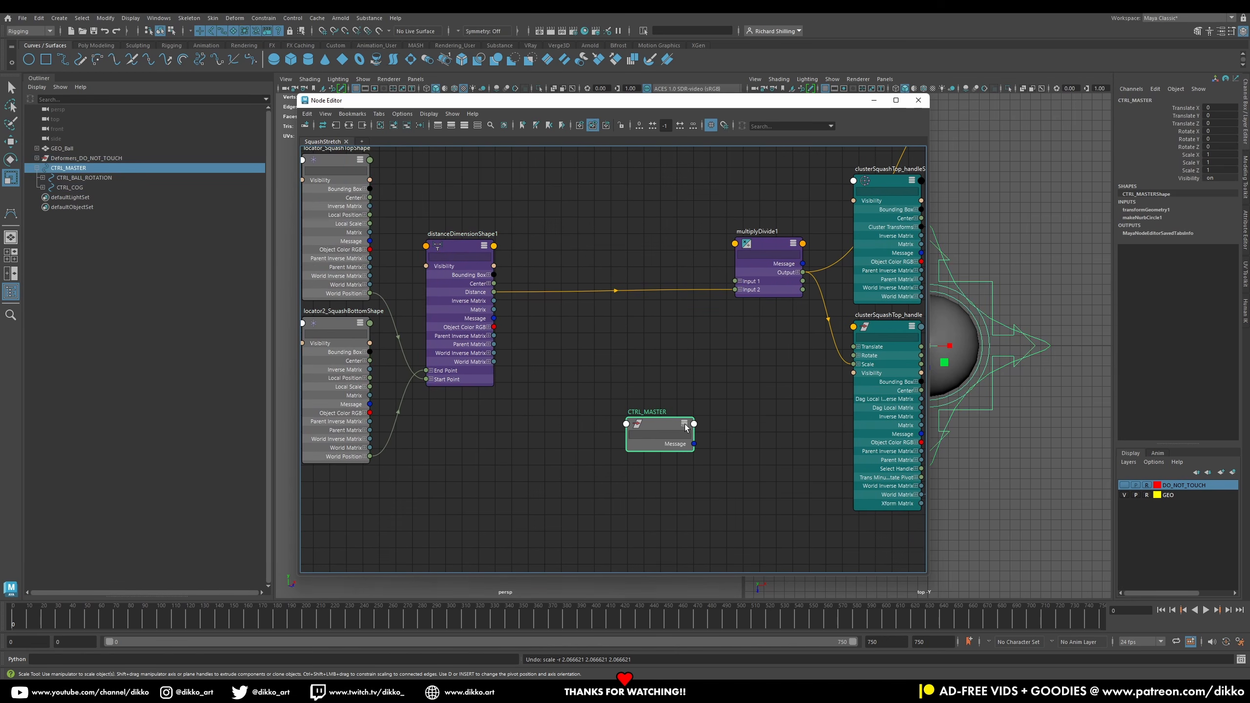
pyautogui.click(684, 424)
pyautogui.click(684, 424)
pyautogui.moveTo(666, 426); pyautogui.dragTo(467, 417)
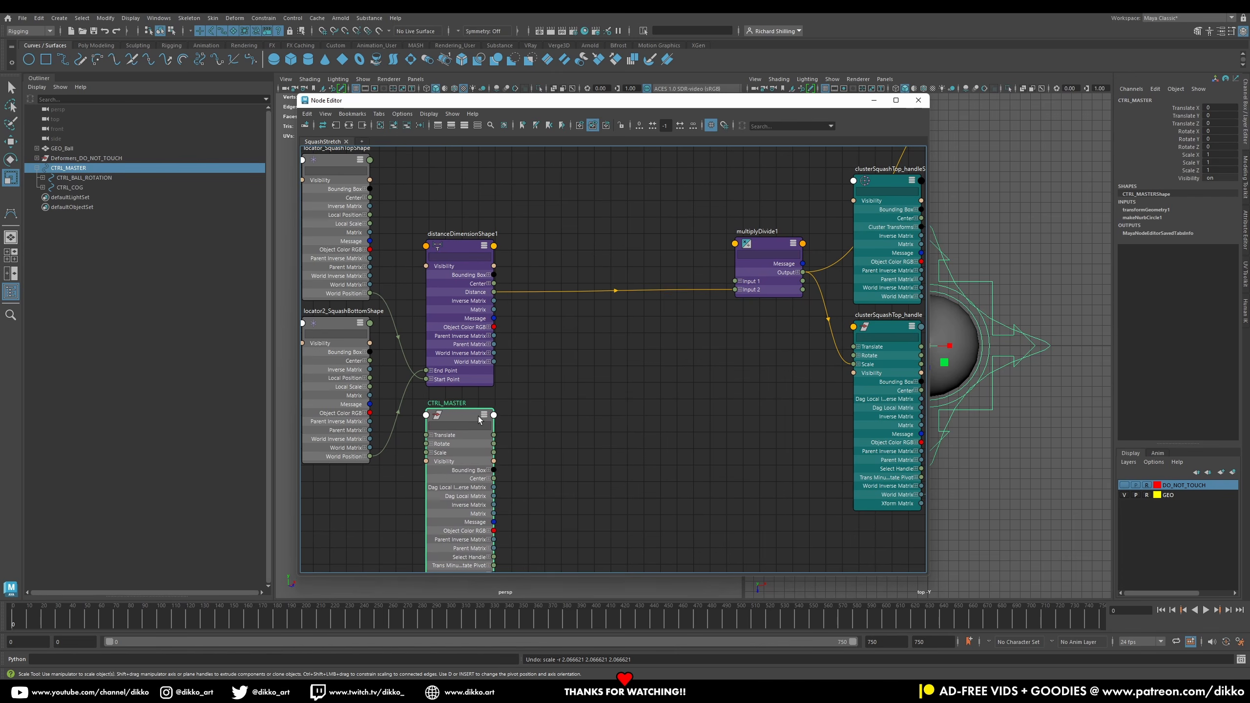
pyautogui.keyDown('alt'); pyautogui.moveTo(607, 422); pyautogui.dragTo(636, 378, button='middle'); pyautogui.keyUp('alt')
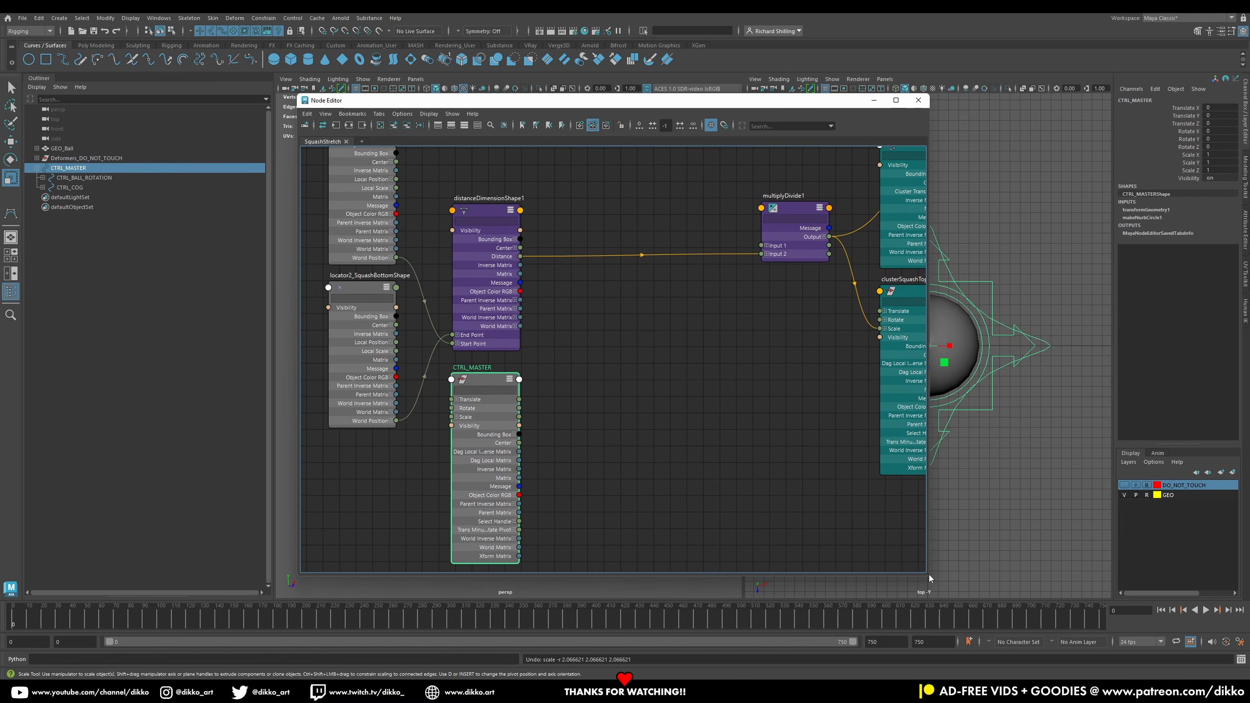
pyautogui.moveTo(929, 578); pyautogui.dragTo(1130, 674)
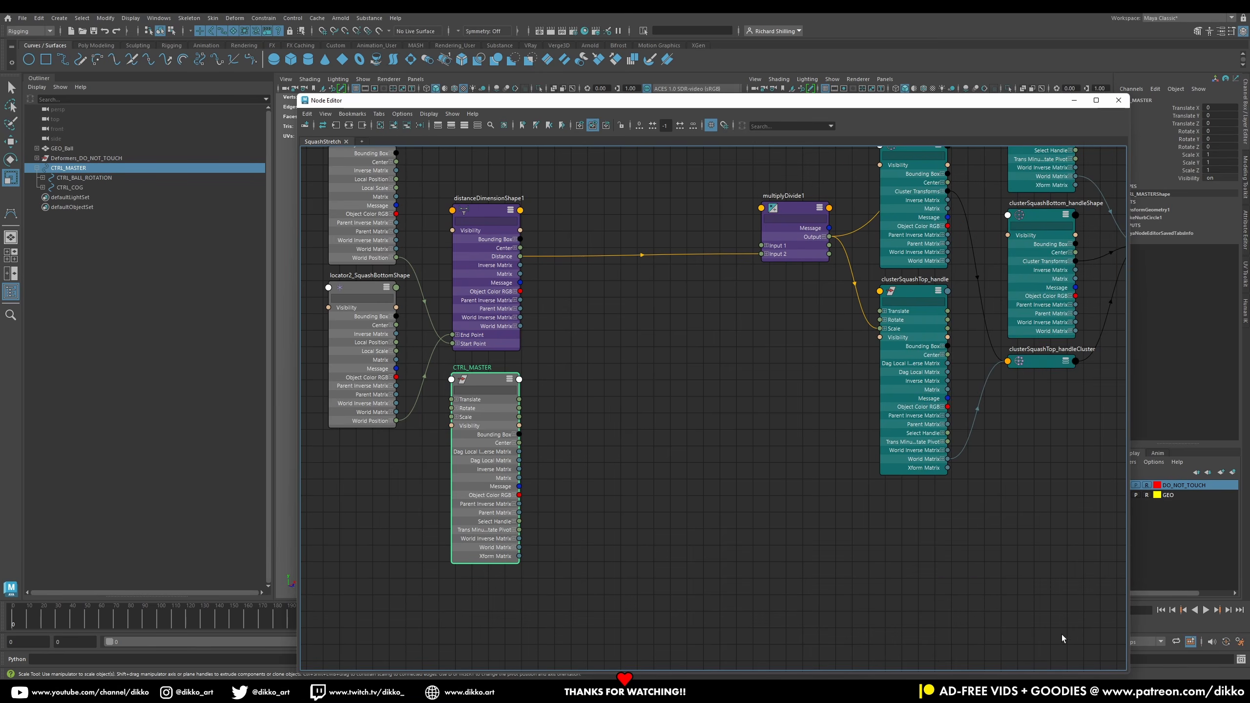
# Step: Create a new multiplyDivide node and place it between CTRL_MASTER and multiplyDivide1
pyautogui.scroll(-3, 768, 567)
pyautogui.keyDown('alt'); pyautogui.moveTo(761, 549); pyautogui.dragTo(717, 563, button='middle'); pyautogui.keyUp('alt')
pyautogui.scroll(4, 715, 562)
pyautogui.scroll(-2, 714, 561)
pyautogui.keyDown('alt'); pyautogui.moveTo(707, 500); pyautogui.dragTo(836, 573, button='middle'); pyautogui.keyUp('alt')
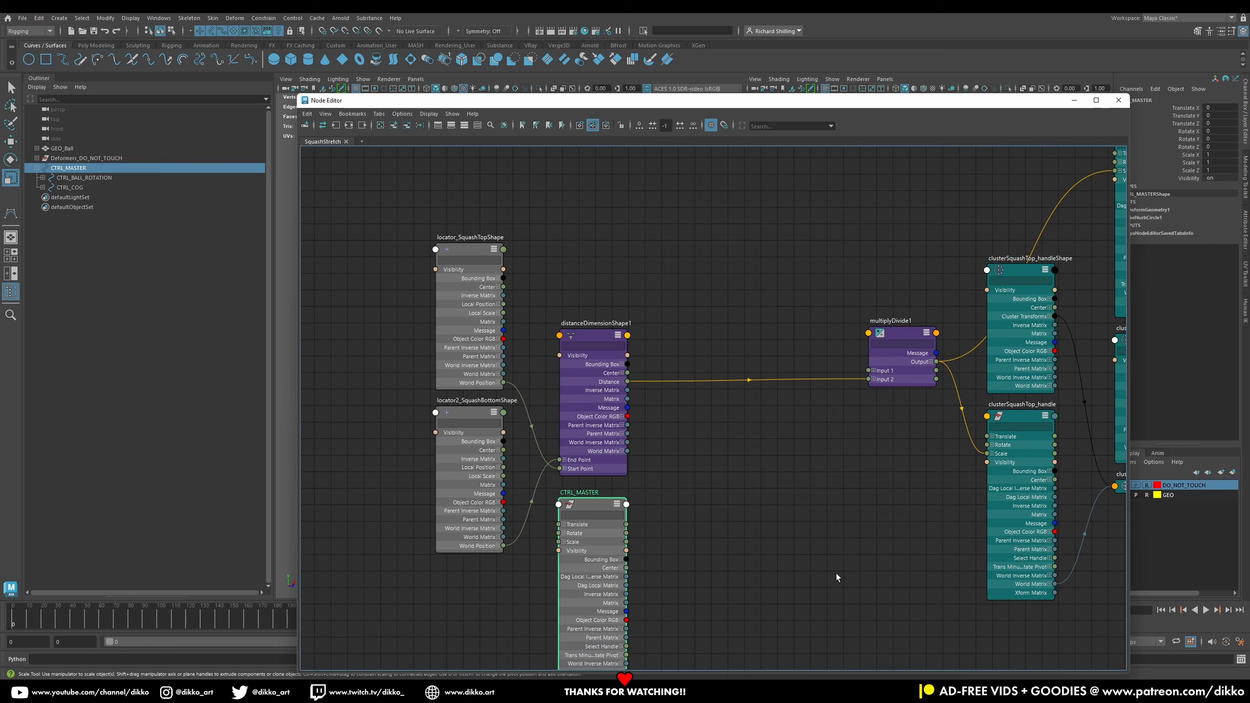
pyautogui.keyDown('alt'); pyautogui.moveTo(754, 519); pyautogui.dragTo(686, 446, button='middle'); pyautogui.keyUp('alt')
pyautogui.click(720, 422)
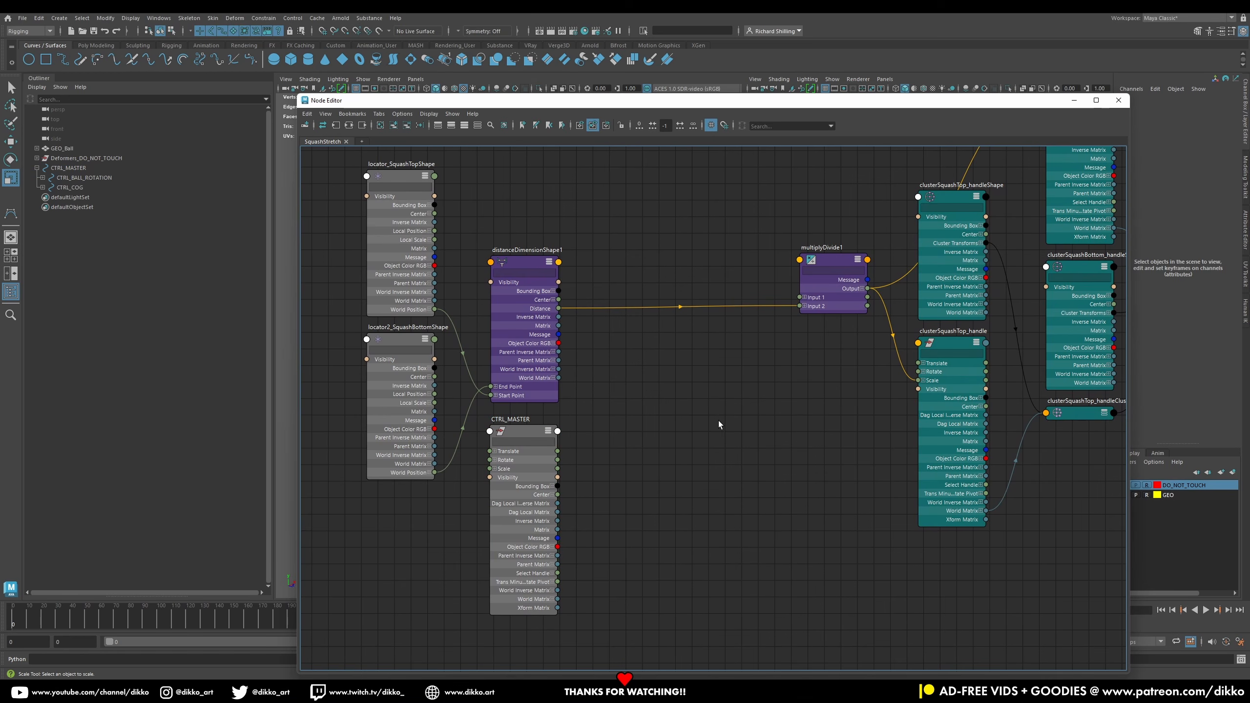
pyautogui.press('Tab')
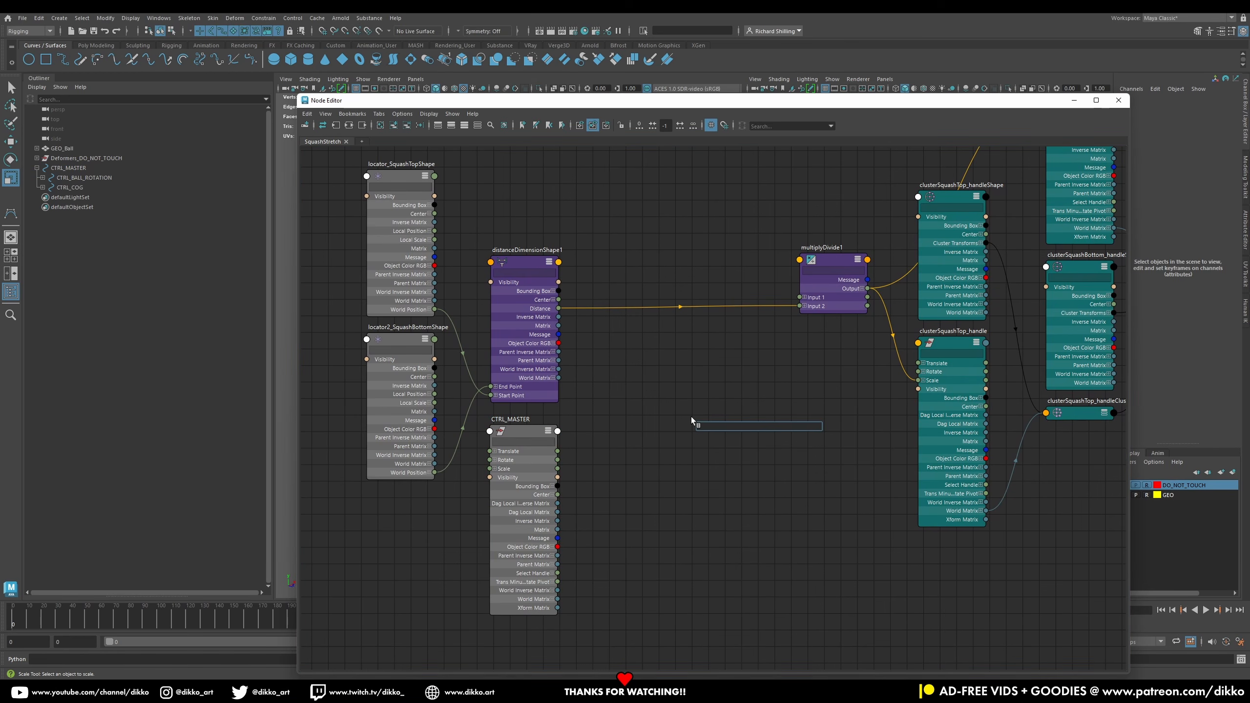
pyautogui.write('mult')
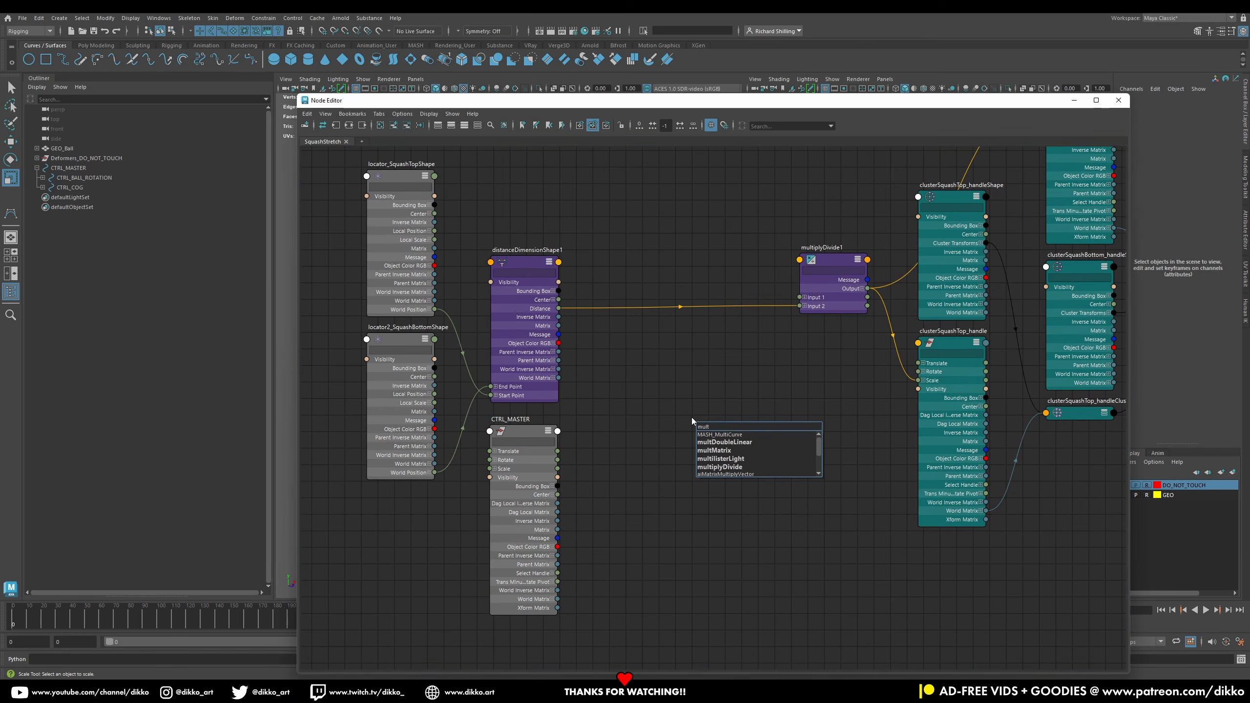
pyautogui.click(728, 467)
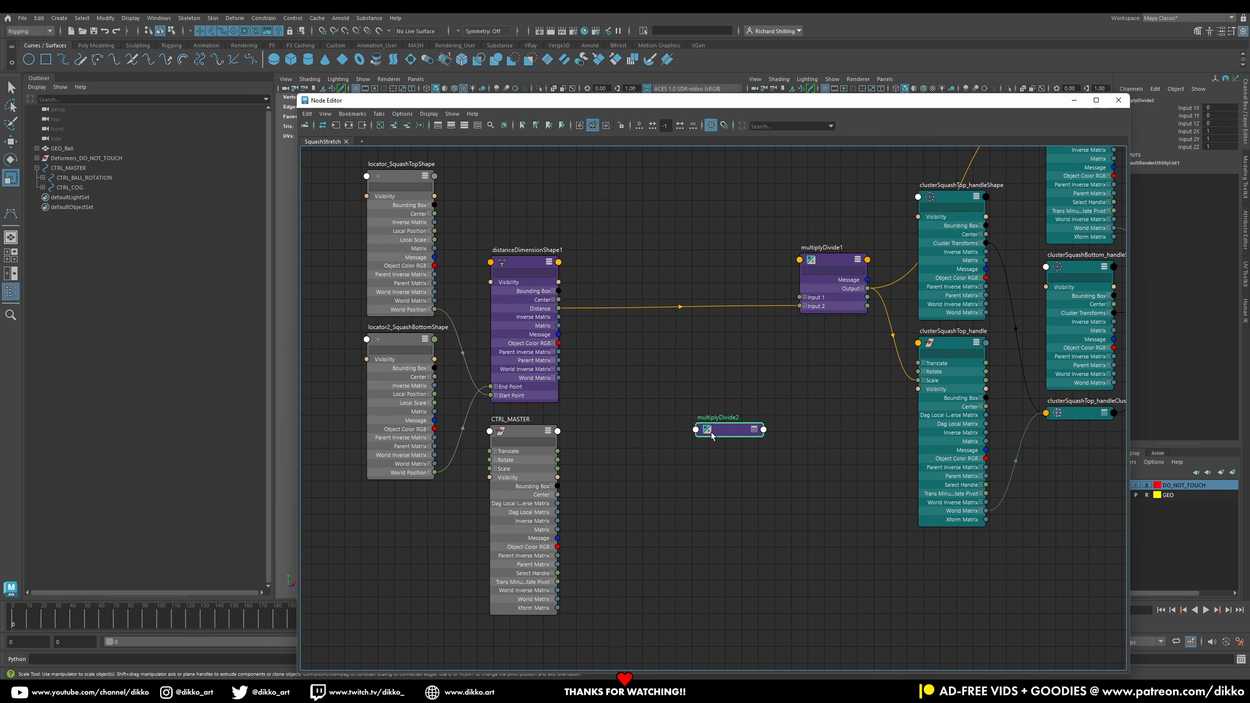
pyautogui.click(754, 430)
pyautogui.moveTo(737, 434); pyautogui.dragTo(684, 390)
pyautogui.click(721, 415)
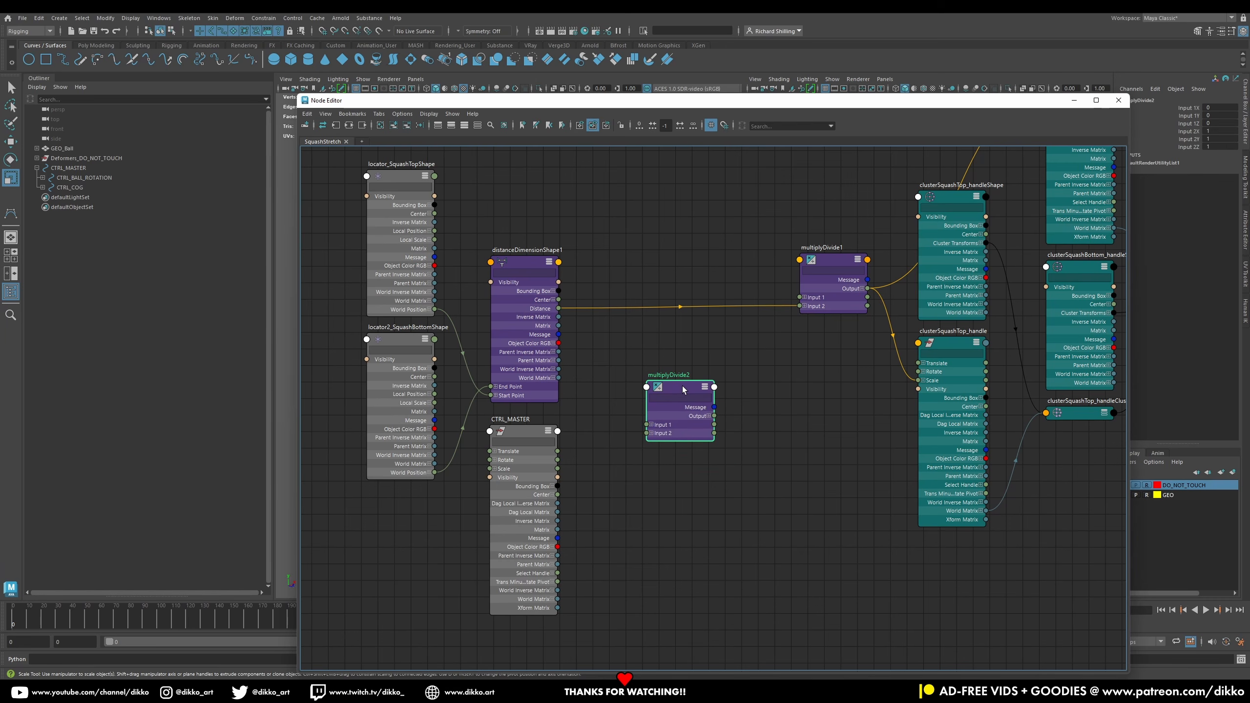
# Step: Set multiplyDivide2's operation to Divide and expand its Input 1 and Input 2 attributes
pyautogui.click(1245, 230)
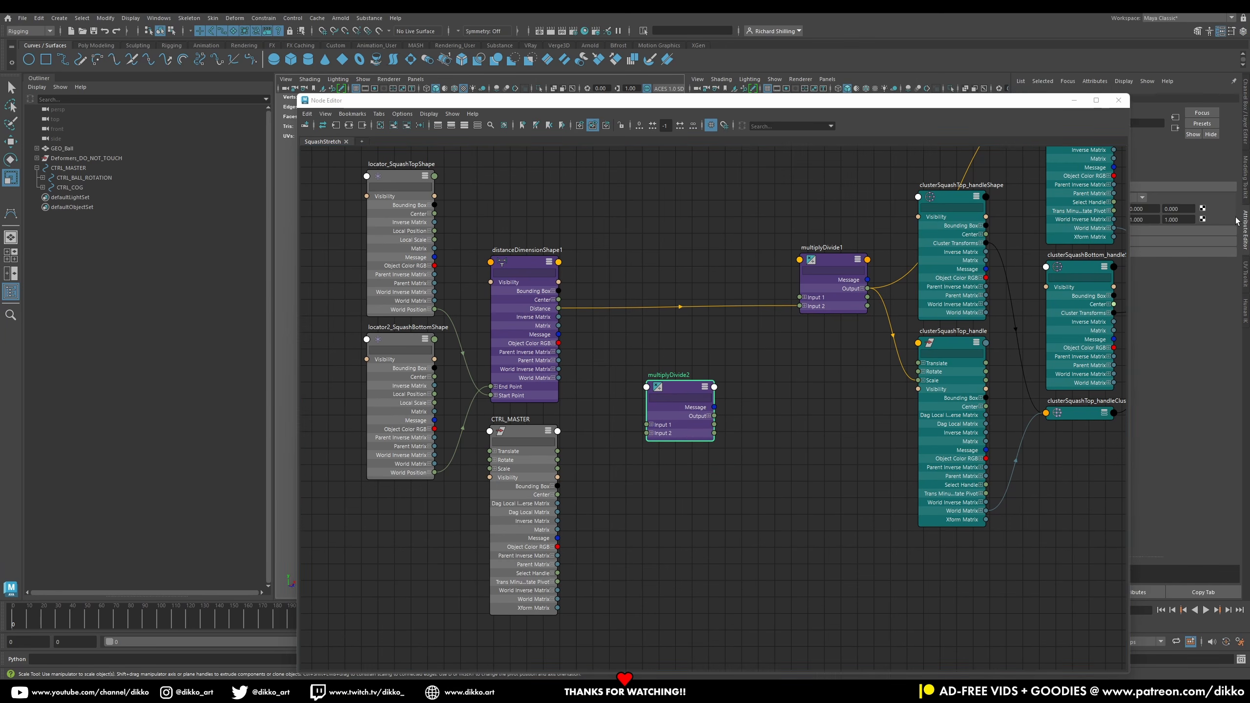
pyautogui.moveTo(1035, 106); pyautogui.dragTo(901, 88)
pyautogui.click(1140, 197)
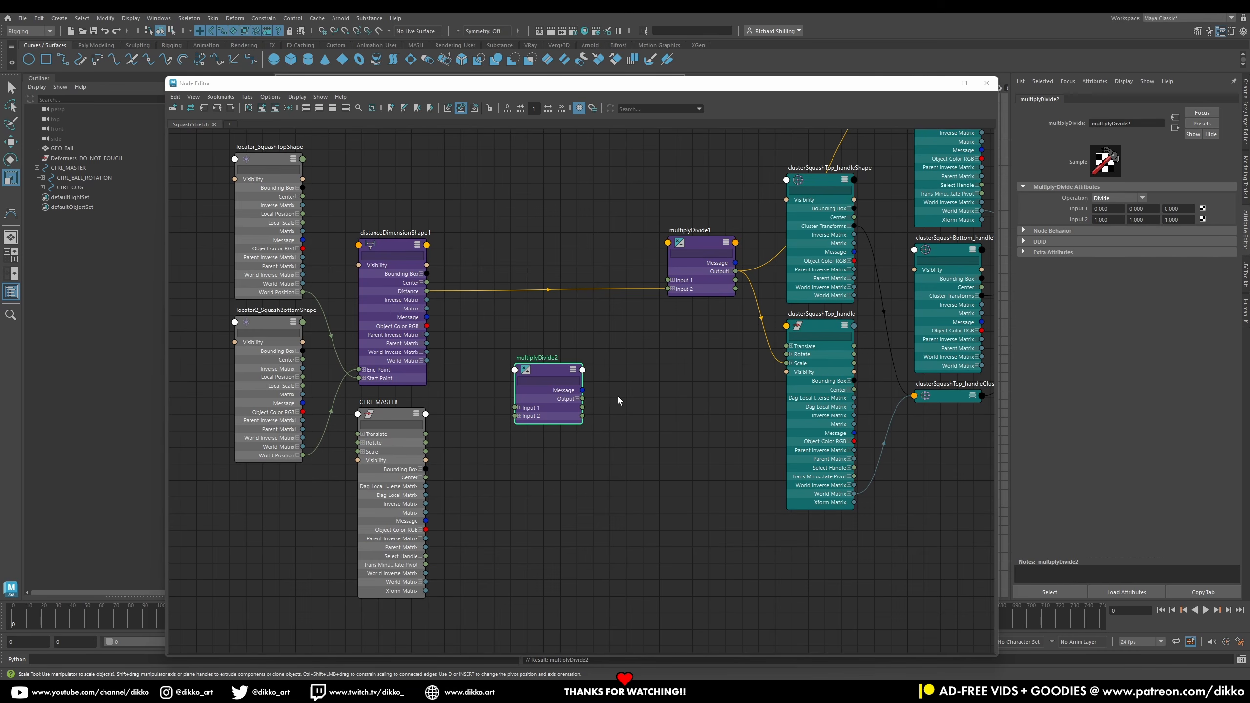
pyautogui.click(519, 408)
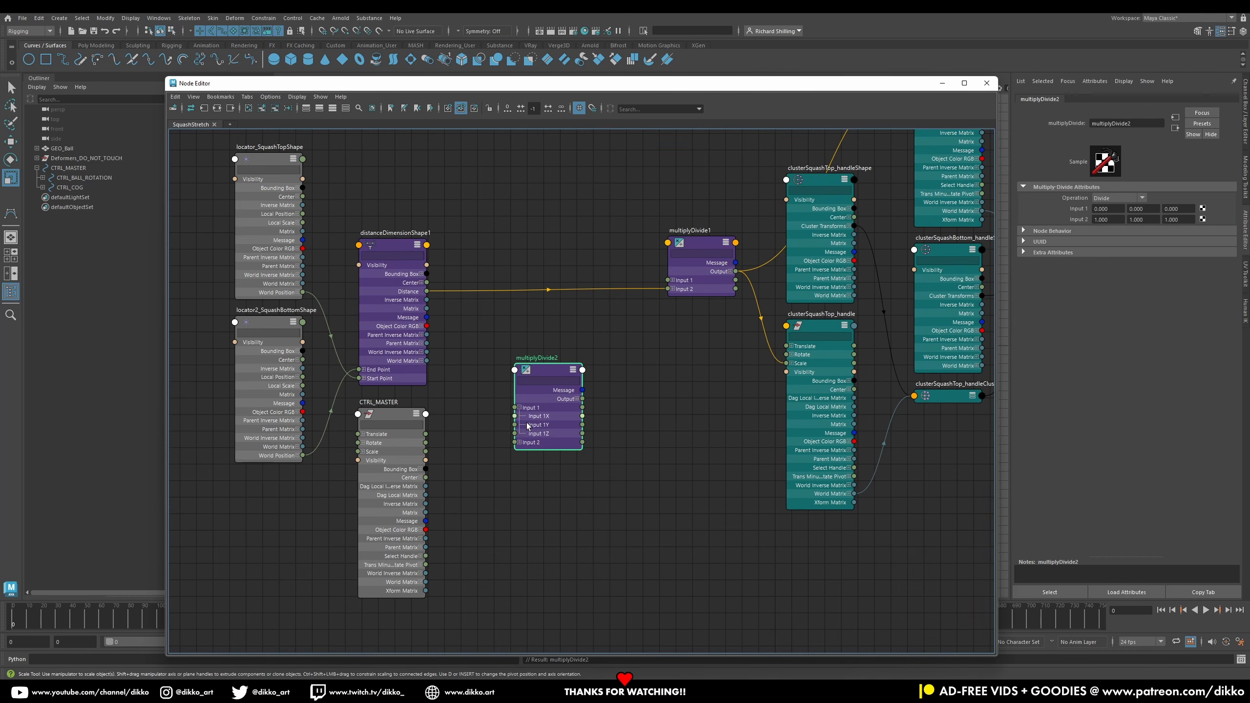
pyautogui.click(519, 443)
pyautogui.moveTo(537, 374); pyautogui.dragTo(550, 345)
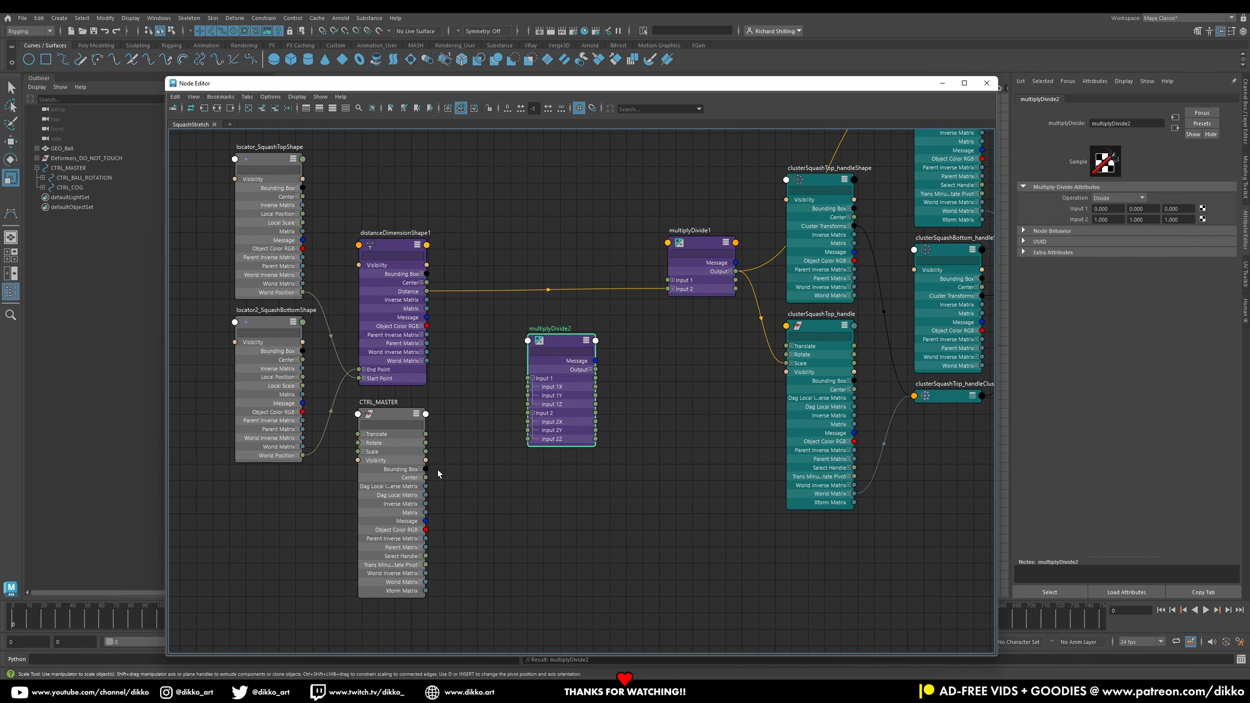
# Step: Connect distanceDimensionShape1's Distance to multiplyDivide2's Input 1X, Input 1Y and Input 1Z
pyautogui.click(363, 452)
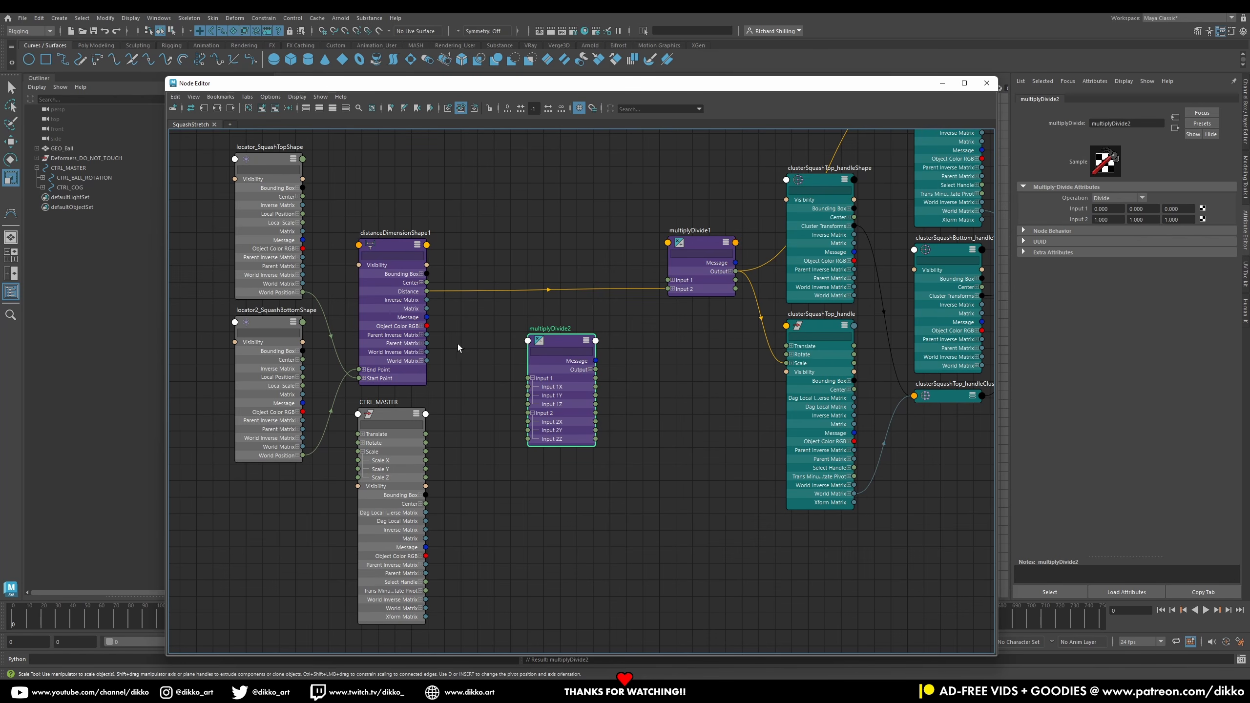
pyautogui.moveTo(510, 373); pyautogui.dragTo(528, 387)
pyautogui.moveTo(426, 292); pyautogui.dragTo(527, 395)
pyautogui.moveTo(451, 336); pyautogui.dragTo(527, 405)
pyautogui.moveTo(554, 341); pyautogui.dragTo(536, 354)
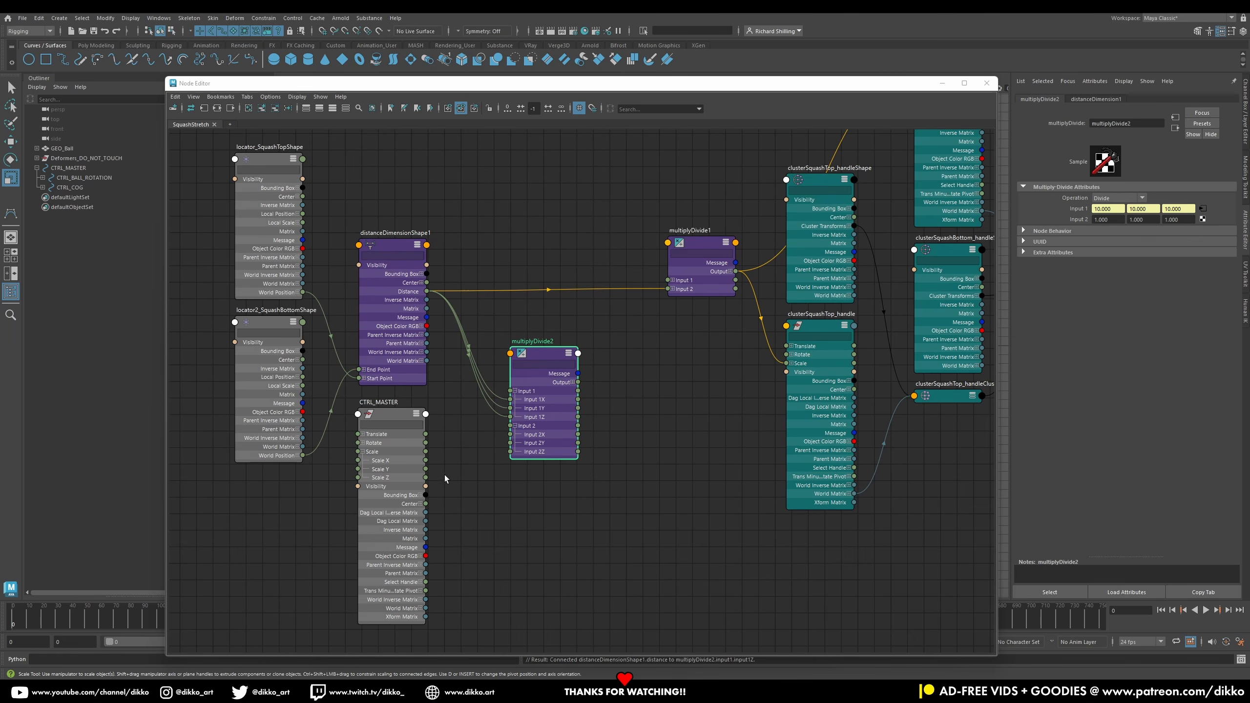
# Step: Connect CTRL_MASTER's Scale Y into multiplyDivide2's Input 2 channels and expand its Output
pyautogui.moveTo(425, 469); pyautogui.dragTo(510, 434)
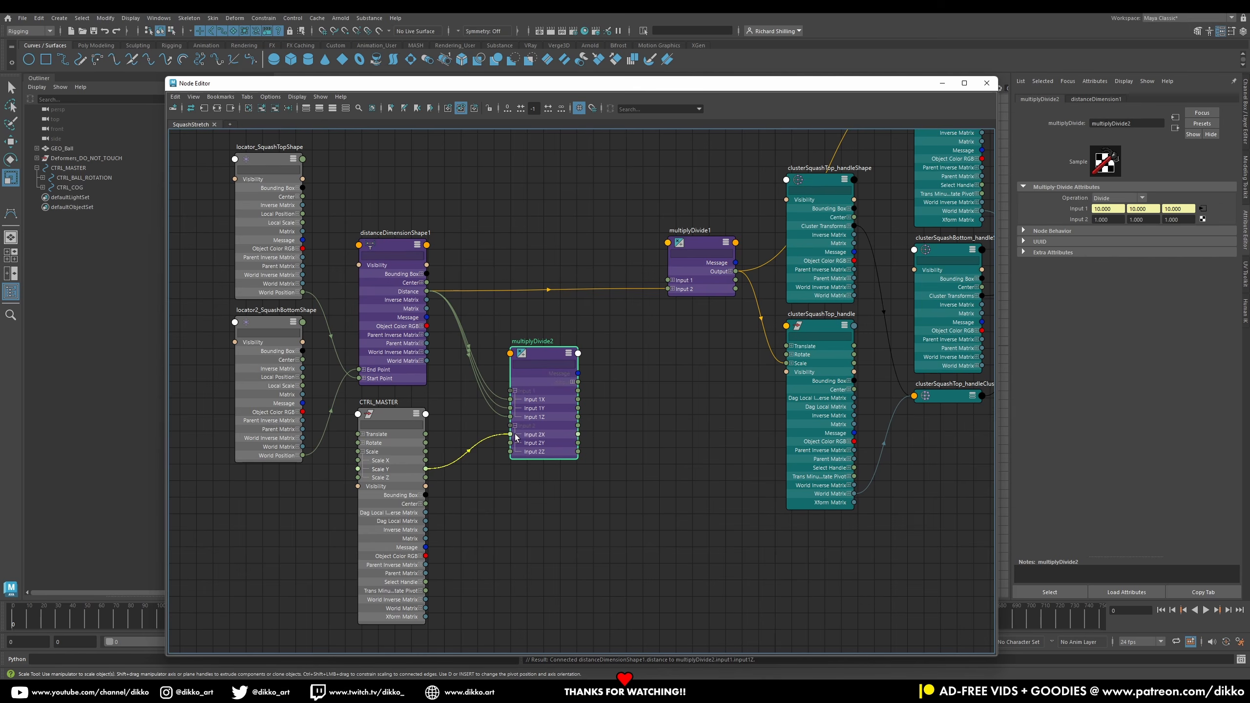
pyautogui.moveTo(426, 469); pyautogui.dragTo(519, 451)
pyautogui.moveTo(548, 350); pyautogui.dragTo(556, 346)
pyautogui.click(580, 373)
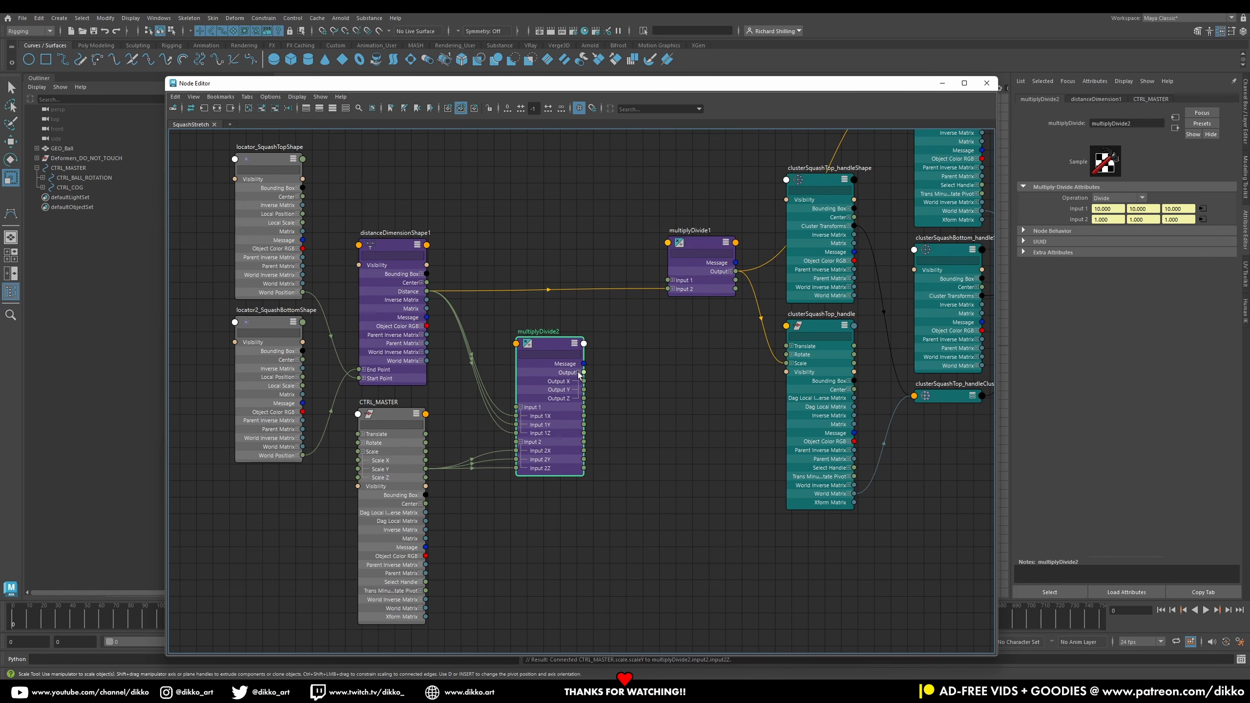
# Step: Connect multiplyDivide2's Output X, Y and Z to multiplyDivide1's Input 2X, 2Y and 2Z, then close the Node Editor
pyautogui.click(673, 289)
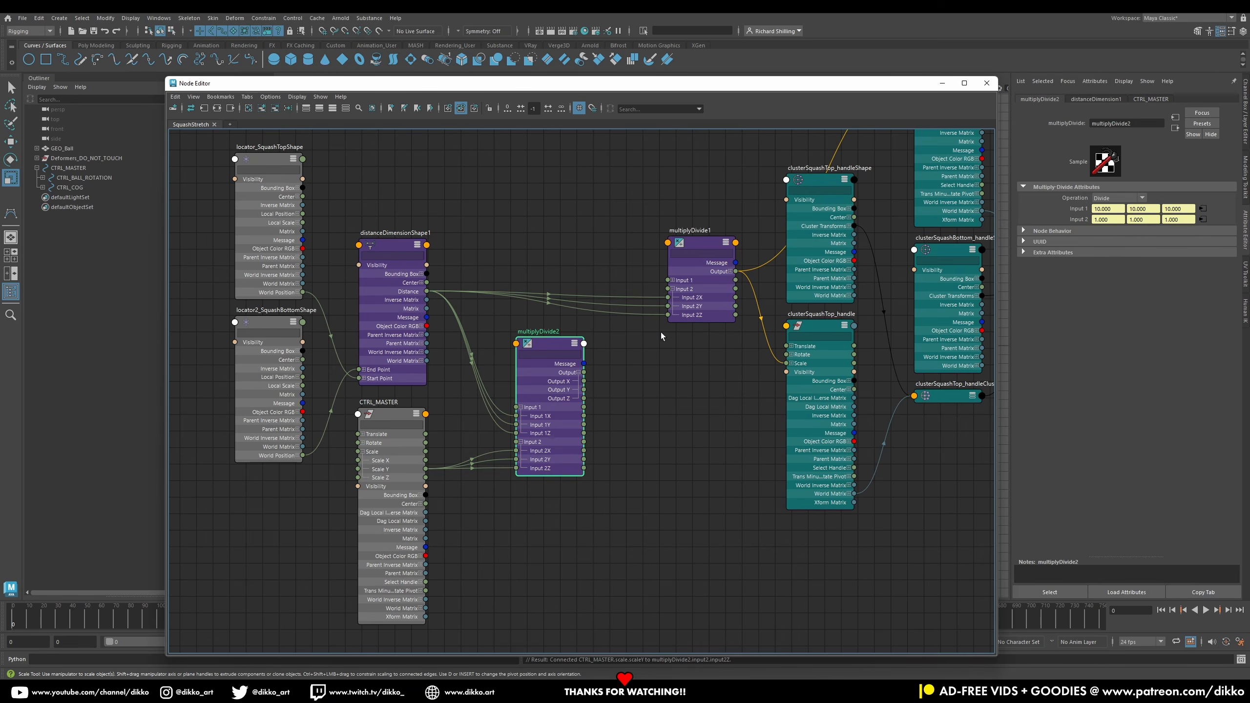
pyautogui.moveTo(628, 353); pyautogui.dragTo(668, 298)
pyautogui.moveTo(584, 390); pyautogui.dragTo(668, 305)
pyautogui.moveTo(583, 398); pyautogui.dragTo(667, 315)
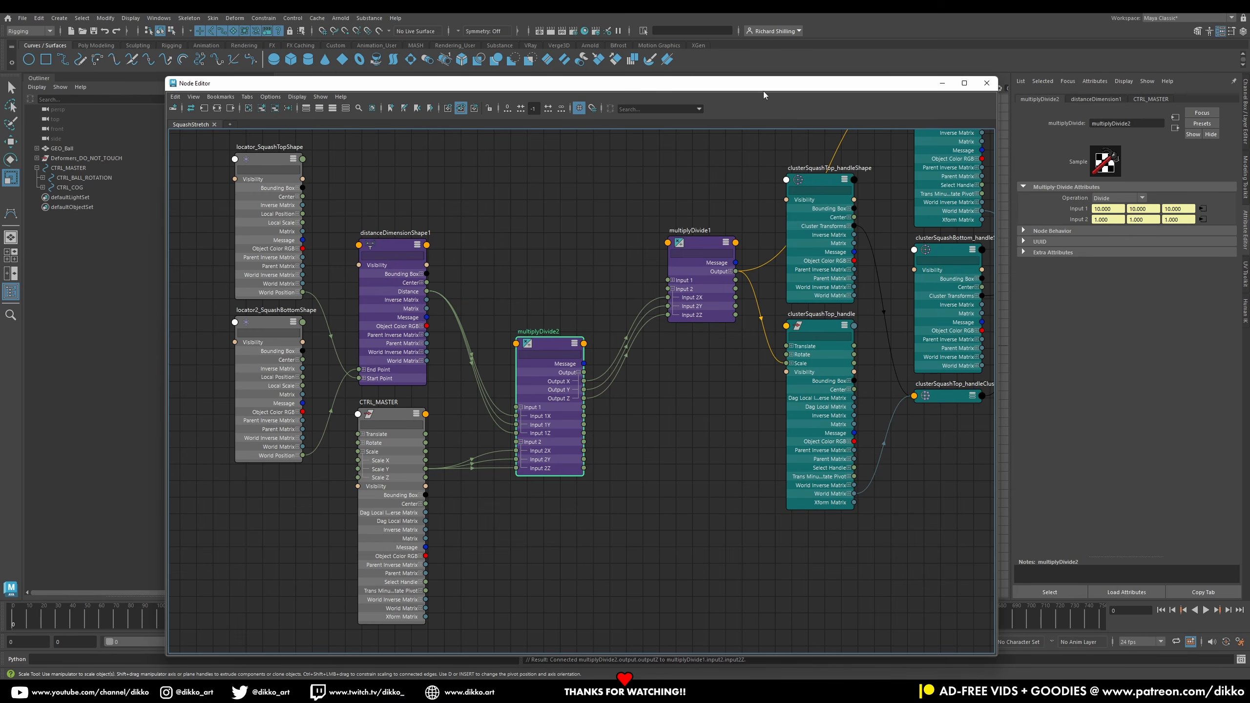
pyautogui.click(942, 82)
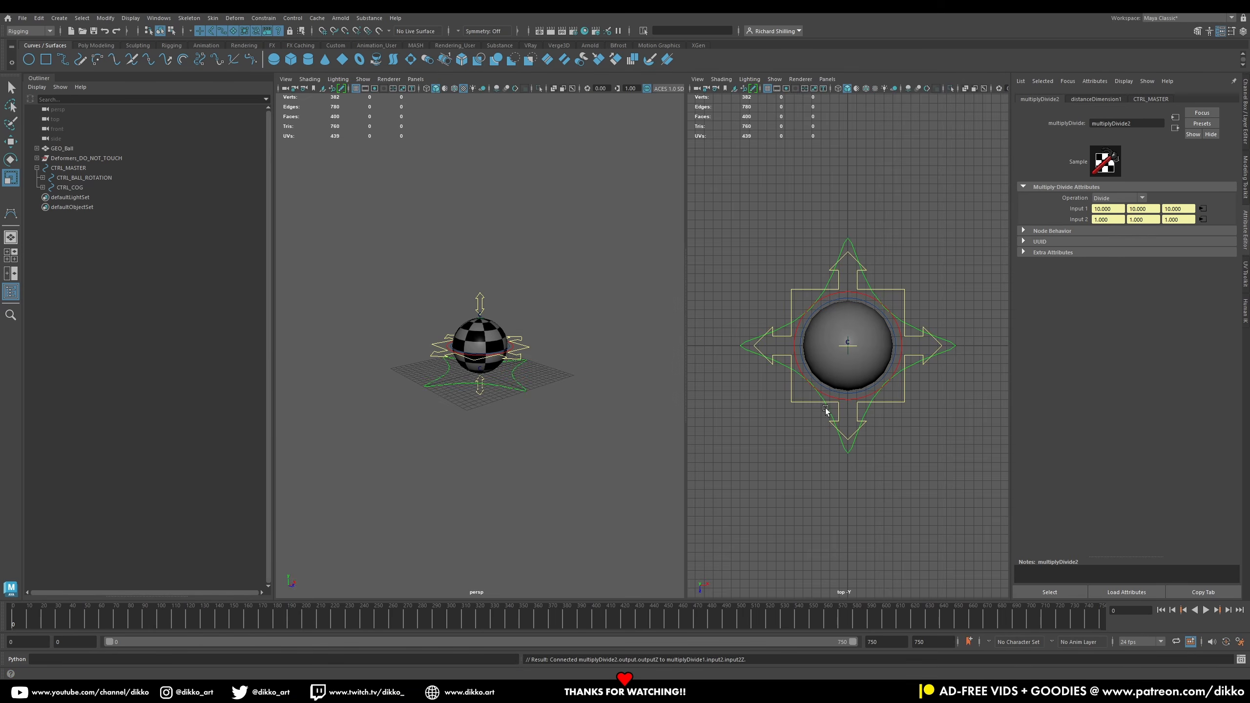
# Step: Test scaling and rotating the master control, undoing each change
pyautogui.click(515, 388)
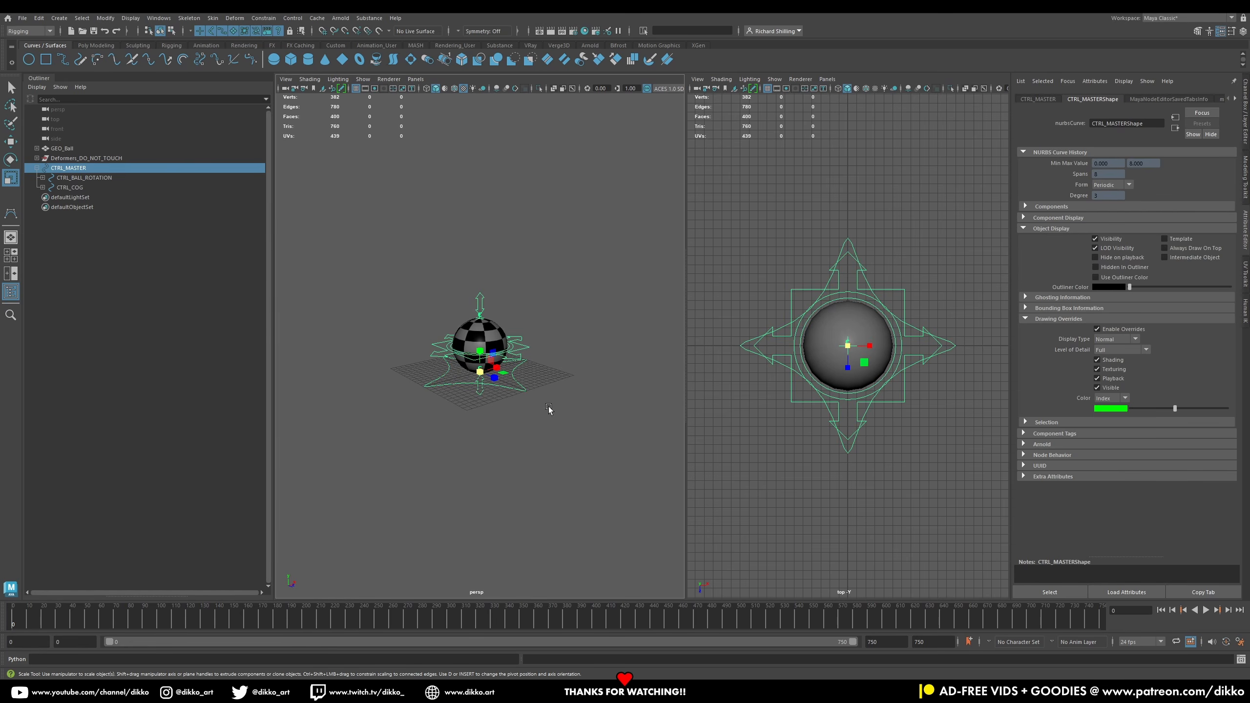
pyautogui.moveTo(480, 371); pyautogui.dragTo(586, 361)
pyautogui.hotkey('ctrl', 'z')
pyautogui.click(10, 159)
pyautogui.moveTo(470, 364); pyautogui.dragTo(527, 392)
pyautogui.hotkey('ctrl', 'z')
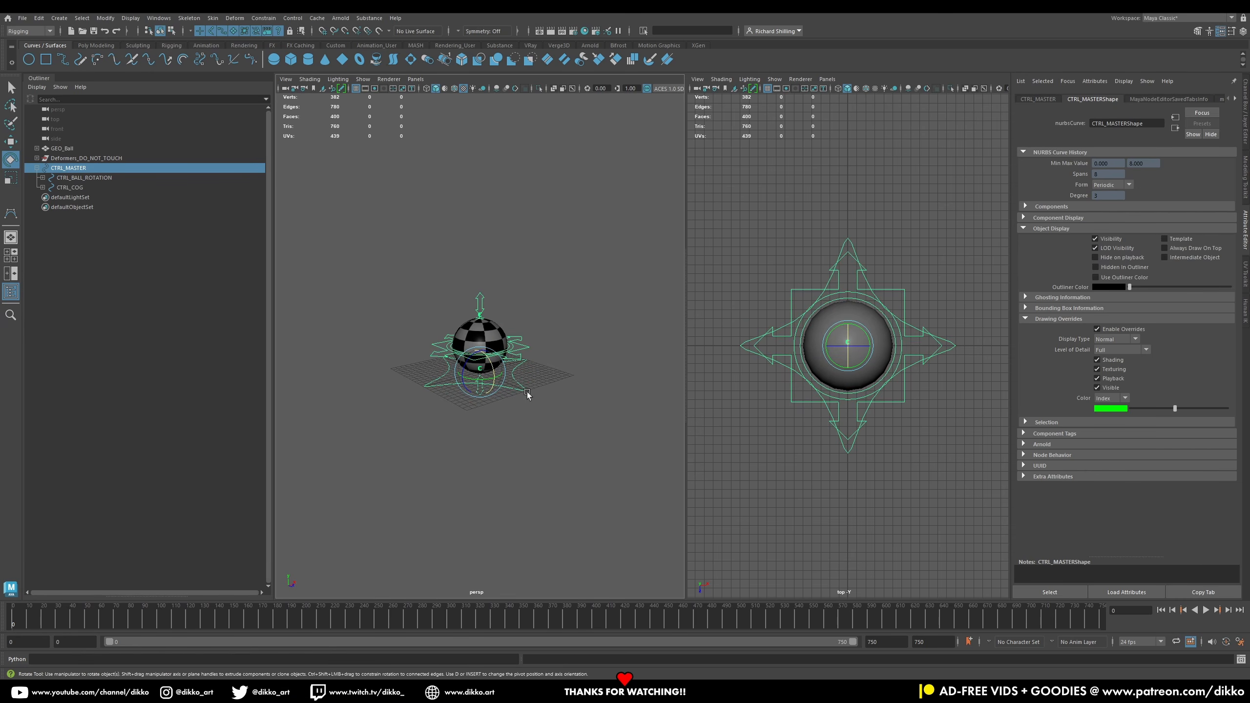
# Step: Test rotating the master control and moving the top squash control, undoing the changes
pyautogui.click(535, 398)
pyautogui.click(522, 388)
pyautogui.moveTo(488, 355); pyautogui.dragTo(506, 326)
pyautogui.hotkey('ctrl', 'z')
pyautogui.moveTo(465, 363)
pyautogui.mouseDown()
pyautogui.moveTo(458, 382)
pyautogui.moveTo(483, 352)
pyautogui.moveTo(474, 368)
pyautogui.moveTo(487, 365)
pyautogui.mouseUp()
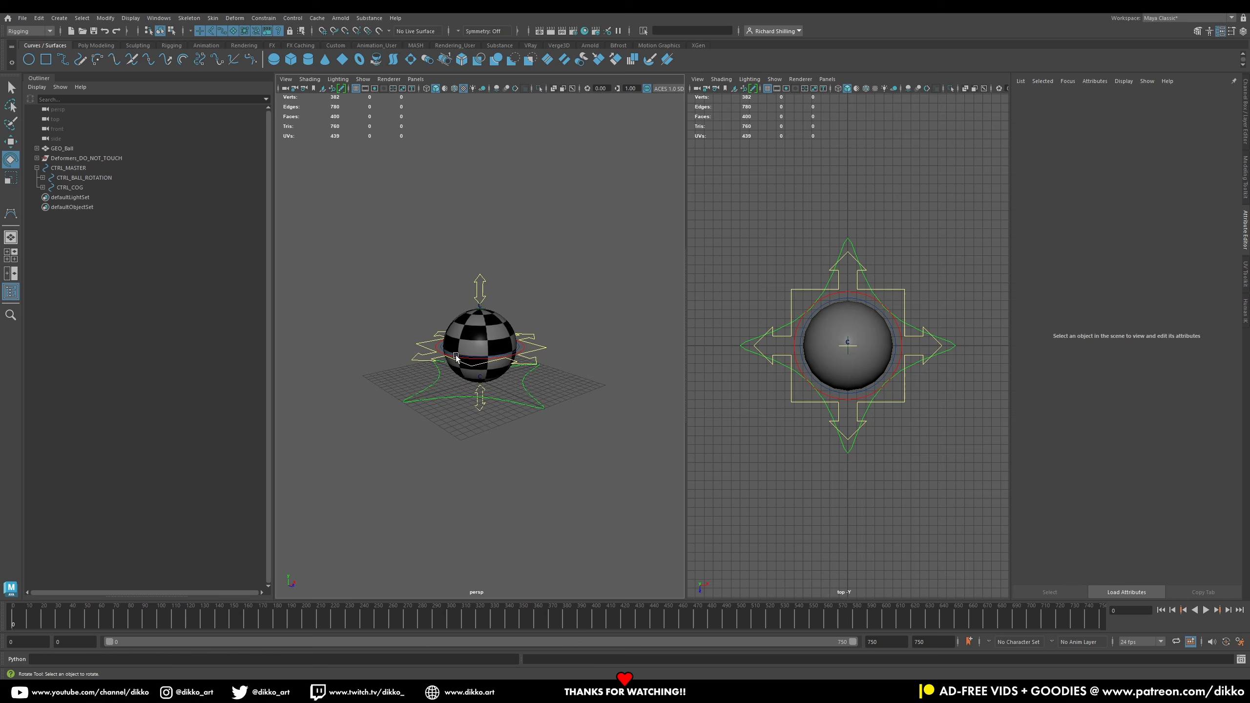
pyautogui.click(456, 356)
pyautogui.moveTo(456, 356); pyautogui.dragTo(492, 345)
pyautogui.scroll(4, 492, 352)
pyautogui.click(519, 360)
pyautogui.click(482, 270)
pyautogui.press('w')
pyautogui.moveTo(480, 291); pyautogui.dragTo(456, 240)
pyautogui.hotkey('ctrl', 'z')
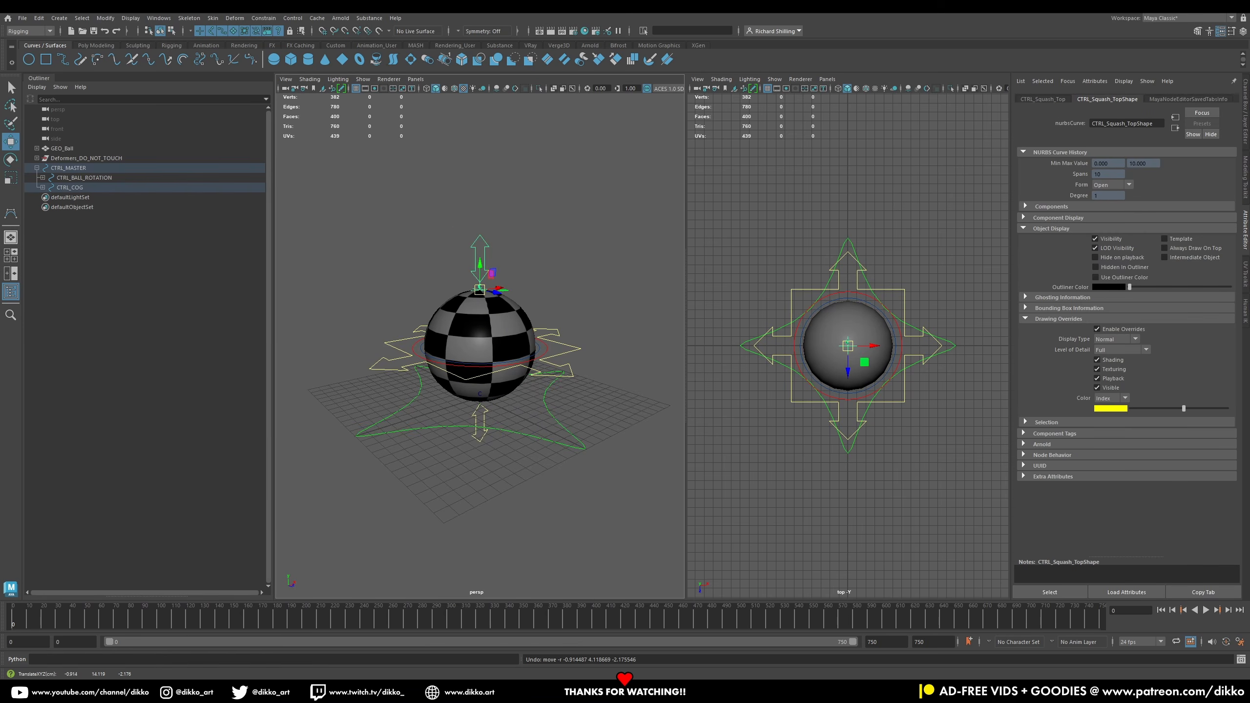
# Step: Lock and hide the unused transform channels on the top squash control
pyautogui.click(933, 327)
pyautogui.moveTo(1190, 132); pyautogui.dragTo(1189, 146)
pyautogui.rightClick(1189, 145)
pyautogui.click(1179, 359)
# Step: Test scaling the COG control, undo it, and lock and hide its scale channels
pyautogui.click(838, 365)
pyautogui.press('r')
pyautogui.moveTo(508, 345); pyautogui.dragTo(692, 291)
pyautogui.hotkey('ctrl', 'z')
pyautogui.moveTo(1190, 155); pyautogui.dragTo(1190, 171)
pyautogui.rightClick(1191, 172)
pyautogui.click(1181, 411)
# Step: Lock and hide the unused transform channels on the master and ball rotation controls
pyautogui.click(585, 351)
pyautogui.rightClick(1191, 123)
pyautogui.click(1181, 360)
pyautogui.moveTo(1196, 109); pyautogui.dragTo(1190, 169)
pyautogui.rightClick(1190, 147)
pyautogui.click(1171, 354)
pyautogui.press('e')
pyautogui.press('q')
pyautogui.click(576, 352)
pyautogui.rightClick(1190, 124)
pyautogui.click(1168, 359)
pyautogui.rightClick(1191, 149)
pyautogui.click(1200, 384)
# Step: Lock and hide the unused channels on the top and bottom squash controls and save the scene
pyautogui.click(514, 248)
pyautogui.click(1177, 405)
pyautogui.click(505, 426)
pyautogui.rightClick(1191, 124)
pyautogui.moveTo(1191, 109); pyautogui.dragTo(1191, 170)
pyautogui.rightClick(1191, 170)
pyautogui.click(1181, 405)
pyautogui.click(582, 407)
pyautogui.hotkey('ctrl', 's')
# Step: Test moving the top and bottom squash controls, undoing each move
pyautogui.click(513, 246)
pyautogui.click(11, 142)
pyautogui.moveTo(508, 282); pyautogui.dragTo(450, 268)
pyautogui.hotkey('ctrl', 'z')
pyautogui.click(503, 426)
pyautogui.moveTo(508, 405); pyautogui.dragTo(283, 272)
pyautogui.hotkey('ctrl', 'z')
# Step: Test rotating and moving the ball rotation control and undo the changes
pyautogui.click(443, 358)
pyautogui.press('e')
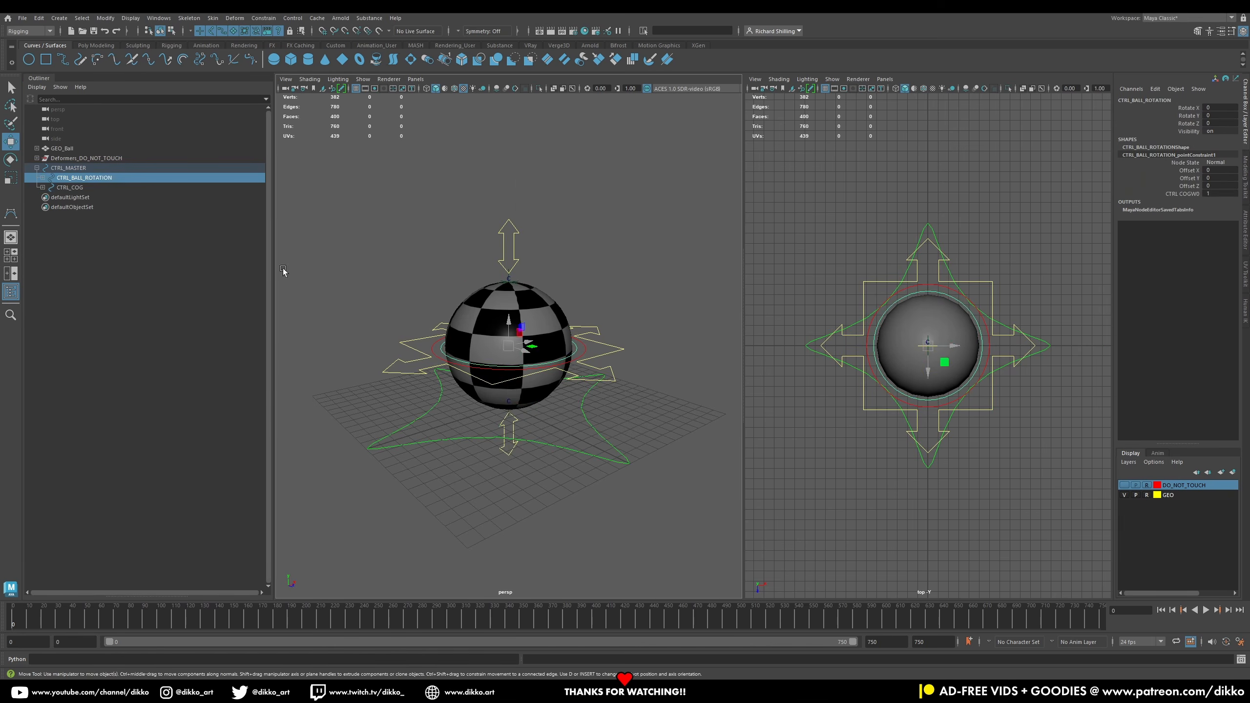
pyautogui.click(435, 358)
pyautogui.moveTo(508, 342)
pyautogui.mouseDown()
pyautogui.moveTo(546, 352)
pyautogui.moveTo(450, 327)
pyautogui.moveTo(526, 333)
pyautogui.mouseUp()
pyautogui.hotkey('ctrl', 'z')
pyautogui.hotkey('ctrl', 'z')
pyautogui.hotkey('ctrl', 'z')
pyautogui.click(423, 357)
pyautogui.press('w')
pyautogui.hotkey('ctrl', 'z')
pyautogui.press('e')
pyautogui.hotkey('ctrl', 'z')
# Step: Hide the Deformers_DO_NOT_TOUCH group
pyautogui.click(37, 168)
pyautogui.click(75, 160)
pyautogui.press('h')
pyautogui.click(37, 149)
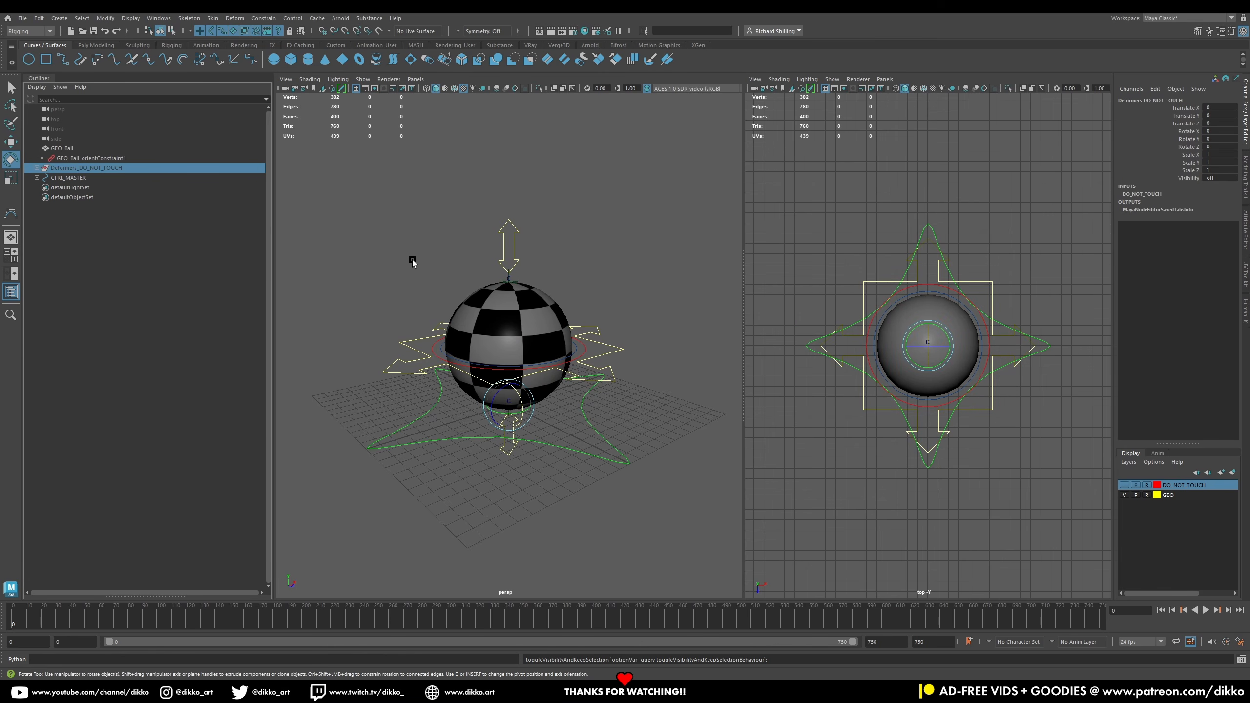
# Step: Expand the control hierarchy in the outliner to show every control under CTRL_MASTER
pyautogui.click(36, 168)
pyautogui.moveTo(69, 178); pyautogui.dragTo(71, 194)
pyautogui.click(104, 284)
pyautogui.click(37, 168)
pyautogui.click(37, 178)
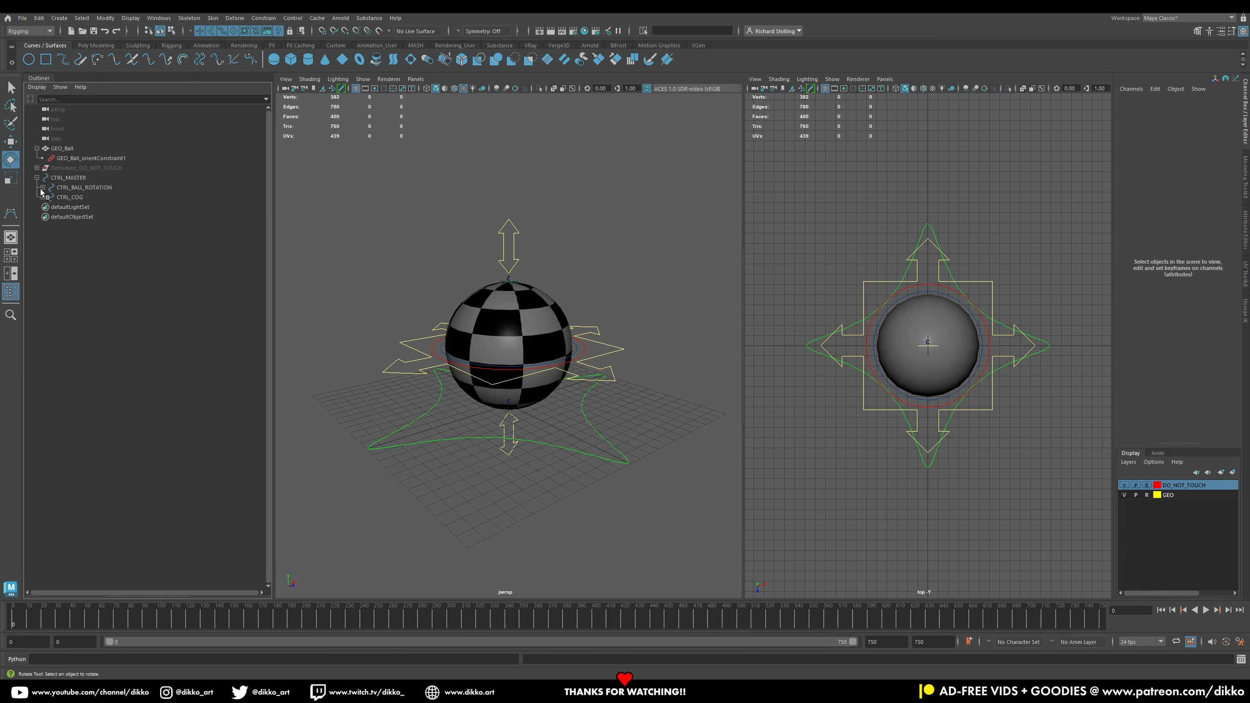
pyautogui.click(43, 188)
pyautogui.keyDown('shift'); pyautogui.click(42, 207); pyautogui.keyUp('shift')
pyautogui.click(90, 269)
pyautogui.keyDown('ctrl'); pyautogui.click(94, 275); pyautogui.keyUp('ctrl')
pyautogui.keyDown('ctrl'); pyautogui.click(93, 246); pyautogui.keyUp('ctrl')
pyautogui.keyDown('ctrl'); pyautogui.click(93, 237); pyautogui.keyUp('ctrl')
pyautogui.press('h')
pyautogui.click(43, 207)
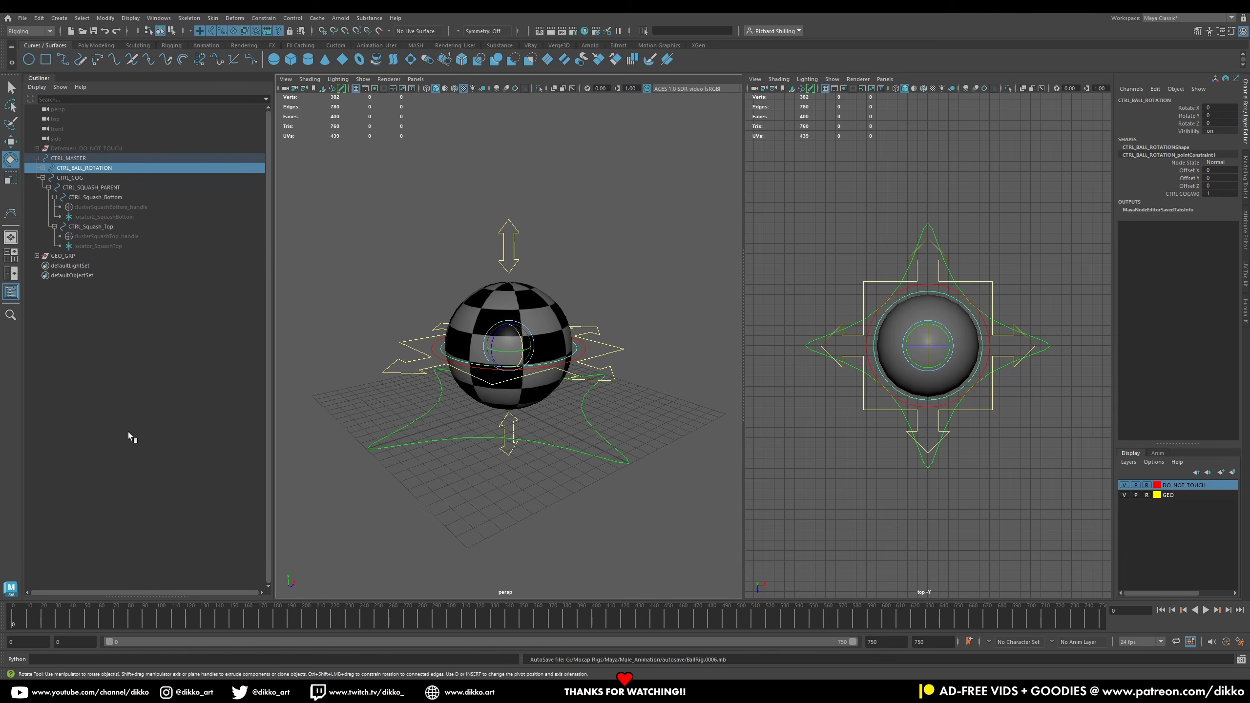
# Step: Test moving and rotating the master control, undoing each change
pyautogui.moveTo(495, 208); pyautogui.dragTo(549, 253)
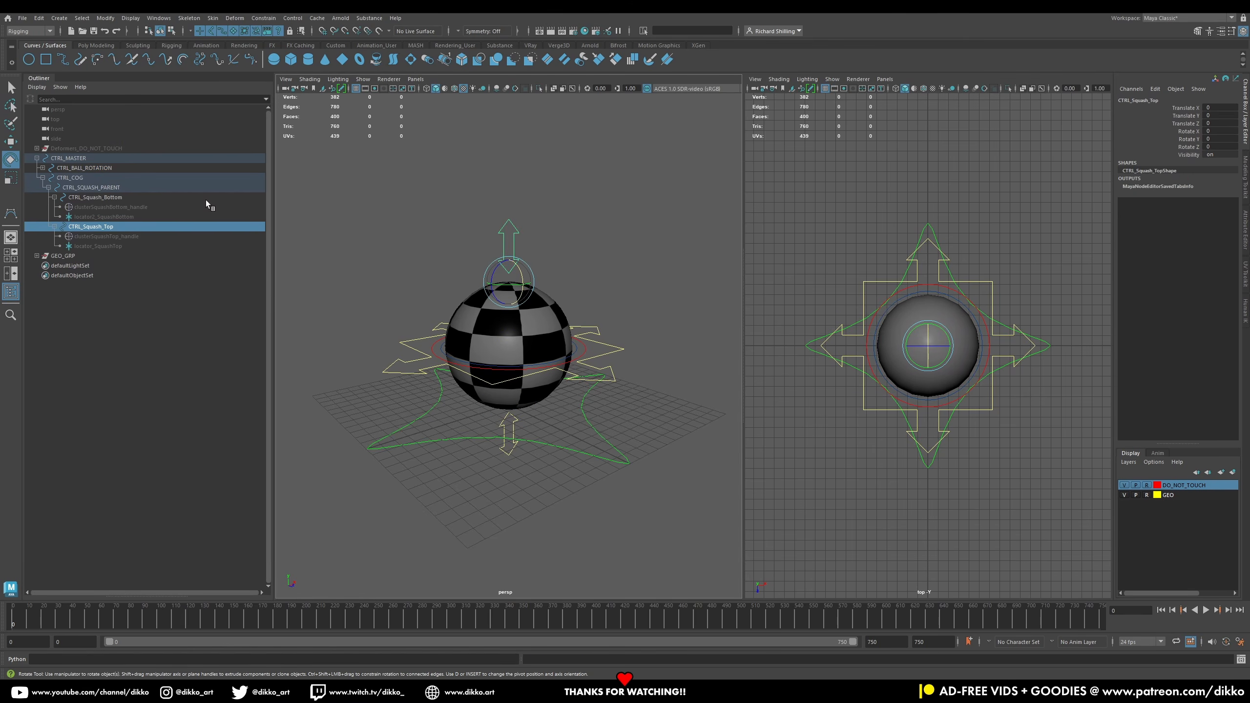
pyautogui.press('w')
pyautogui.click(406, 412)
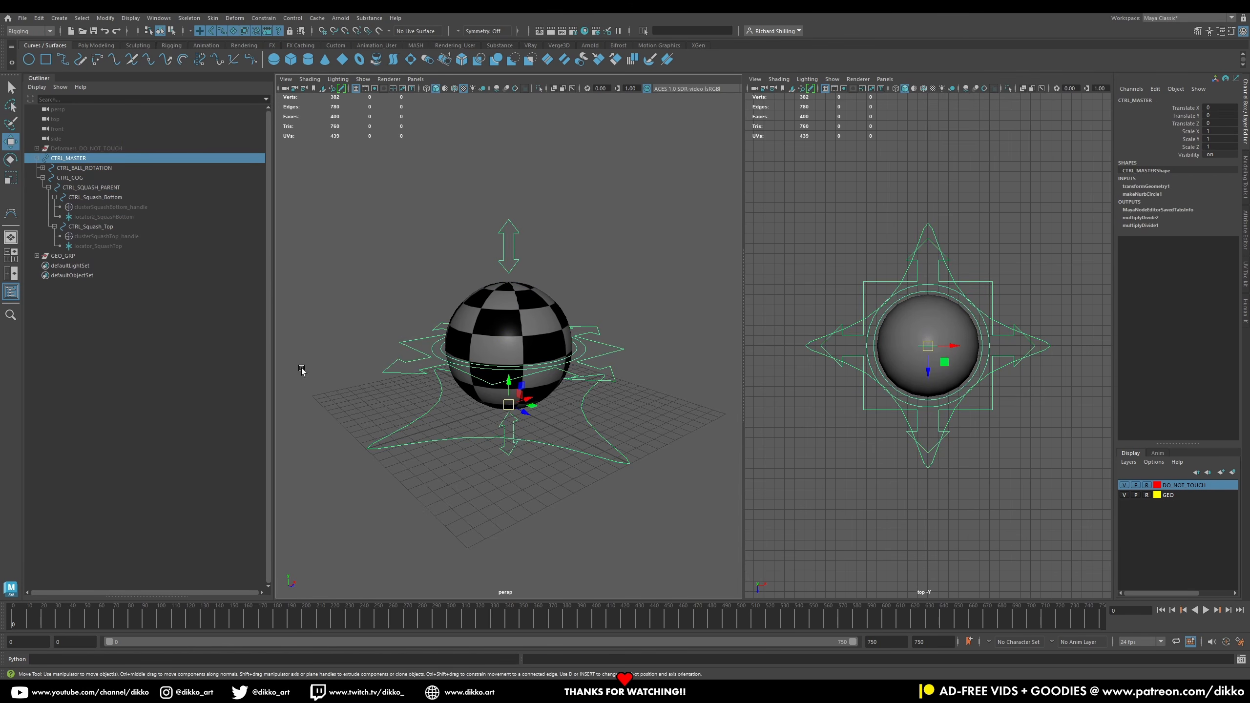
pyautogui.click(10, 160)
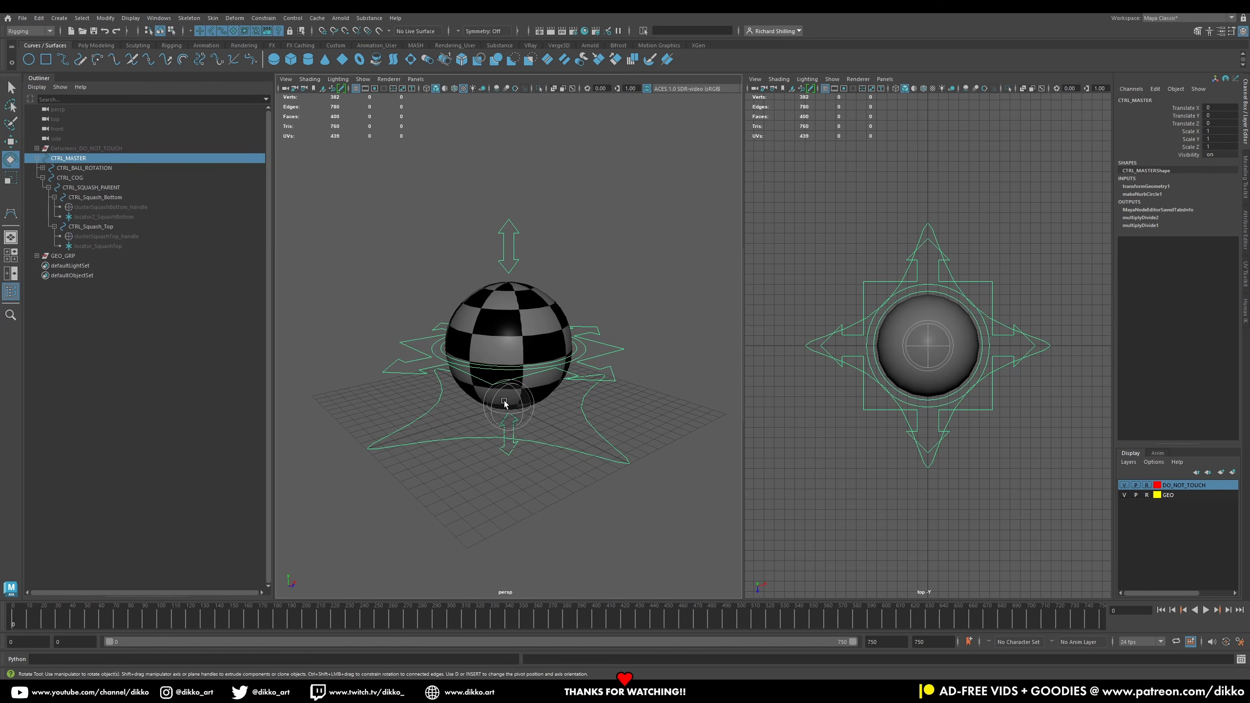
pyautogui.click(11, 141)
pyautogui.moveTo(525, 413)
pyautogui.mouseDown()
pyautogui.moveTo(524, 391)
pyautogui.moveTo(550, 418)
pyautogui.moveTo(473, 385)
pyautogui.moveTo(443, 345)
pyautogui.moveTo(458, 428)
pyautogui.moveTo(661, 330)
pyautogui.moveTo(641, 358)
pyautogui.moveTo(514, 409)
pyautogui.mouseUp()
pyautogui.hotkey('ctrl', 'z')
pyautogui.hotkey('ctrl', 'z')
pyautogui.click(9, 179)
pyautogui.hotkey('ctrl', 'z')
pyautogui.click(7, 142)
pyautogui.click(417, 356)
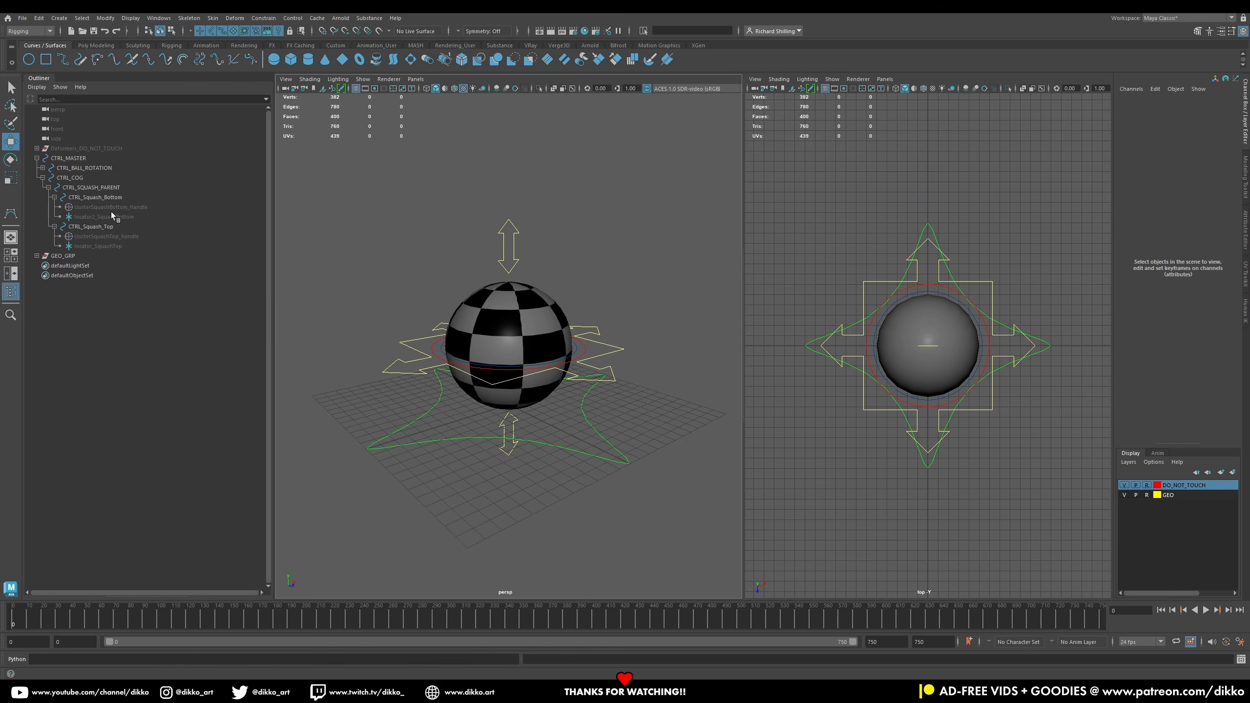
# Step: Test rotating and moving the COG control, undoing the changes
pyautogui.moveTo(398, 354); pyautogui.dragTo(399, 357)
pyautogui.press('e')
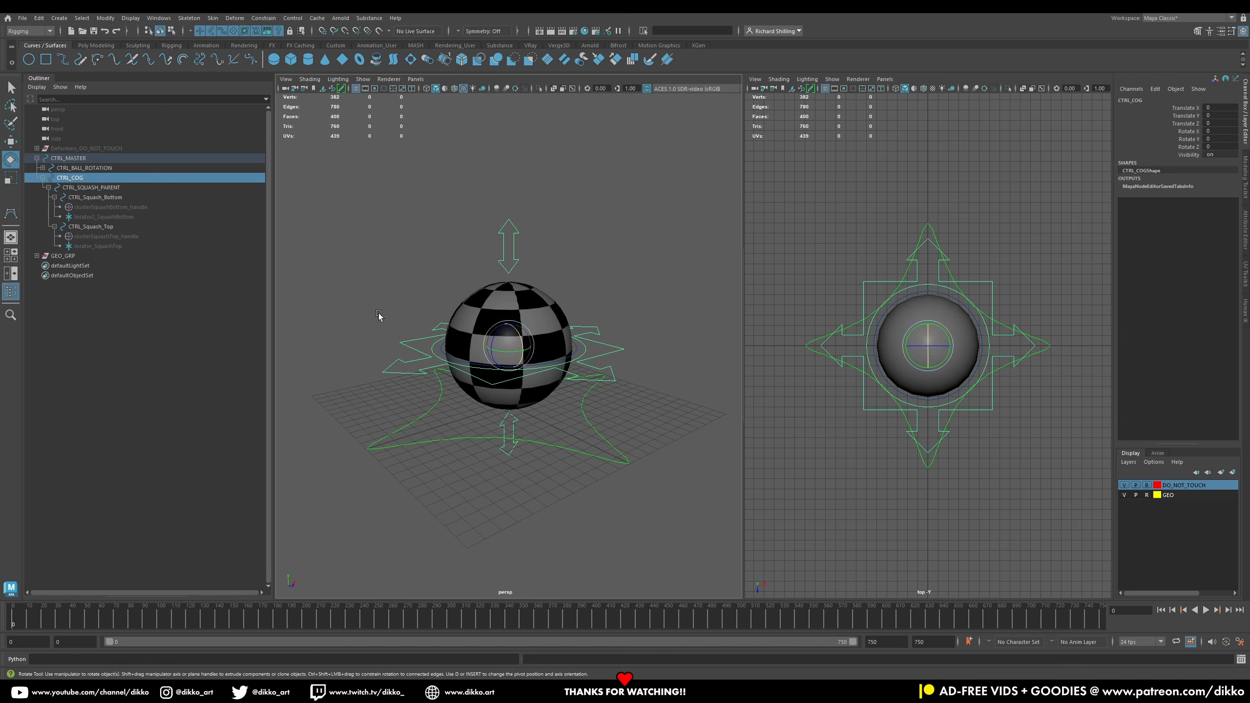
pyautogui.moveTo(510, 340); pyautogui.dragTo(524, 233)
pyautogui.hotkey('ctrl', 'z')
pyautogui.click(10, 142)
pyautogui.hotkey('ctrl', 'z')
pyautogui.hotkey('ctrl', 'z')
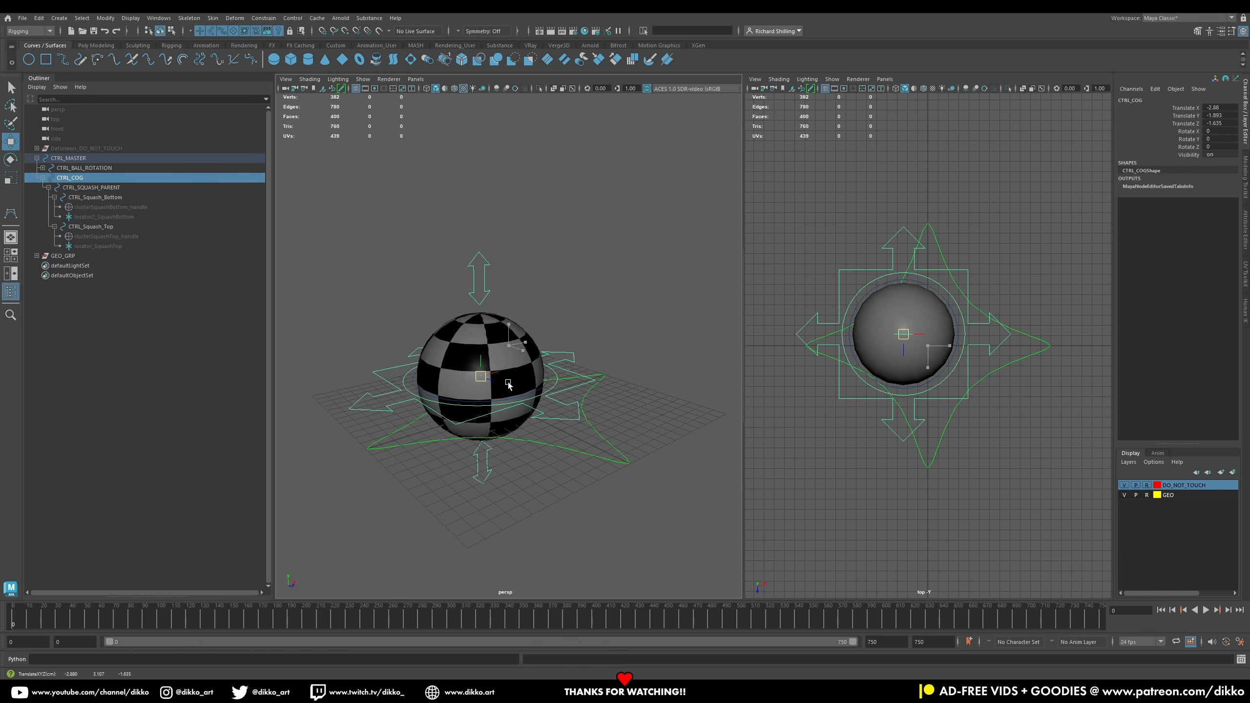
# Step: Test rotating the squash parent control and undo the rotation
pyautogui.click(433, 349)
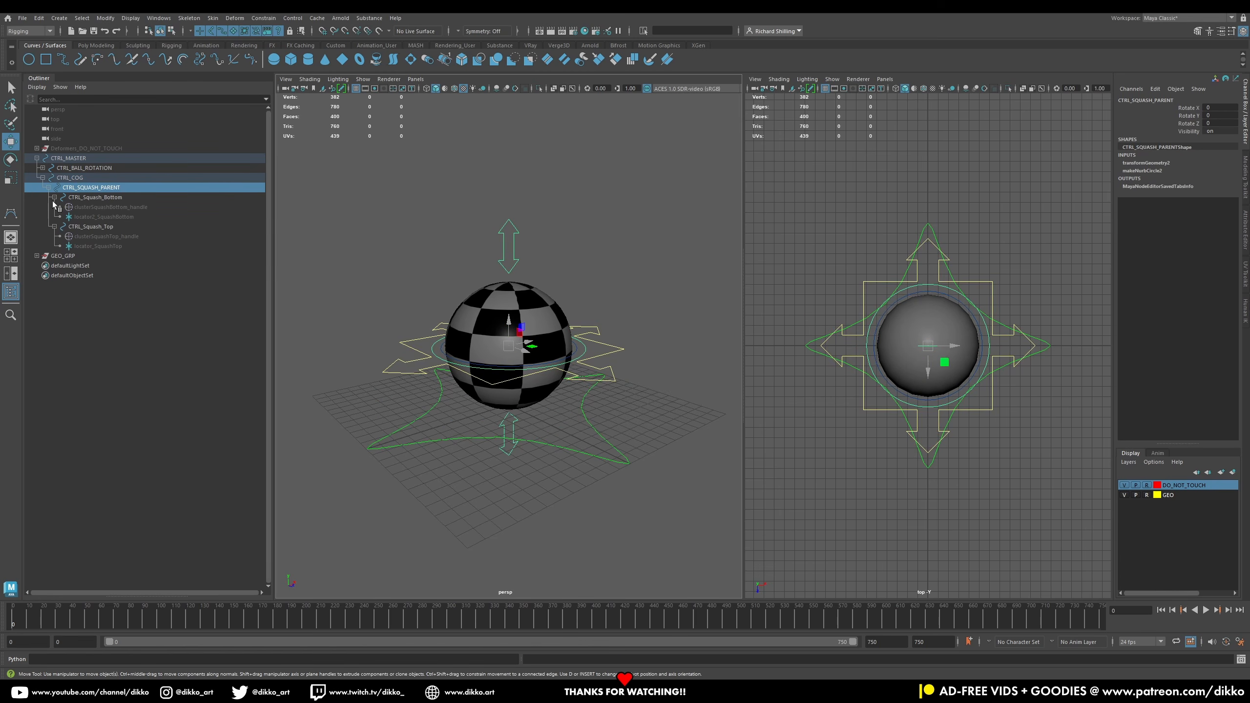
pyautogui.click(10, 160)
pyautogui.moveTo(517, 328); pyautogui.dragTo(509, 360)
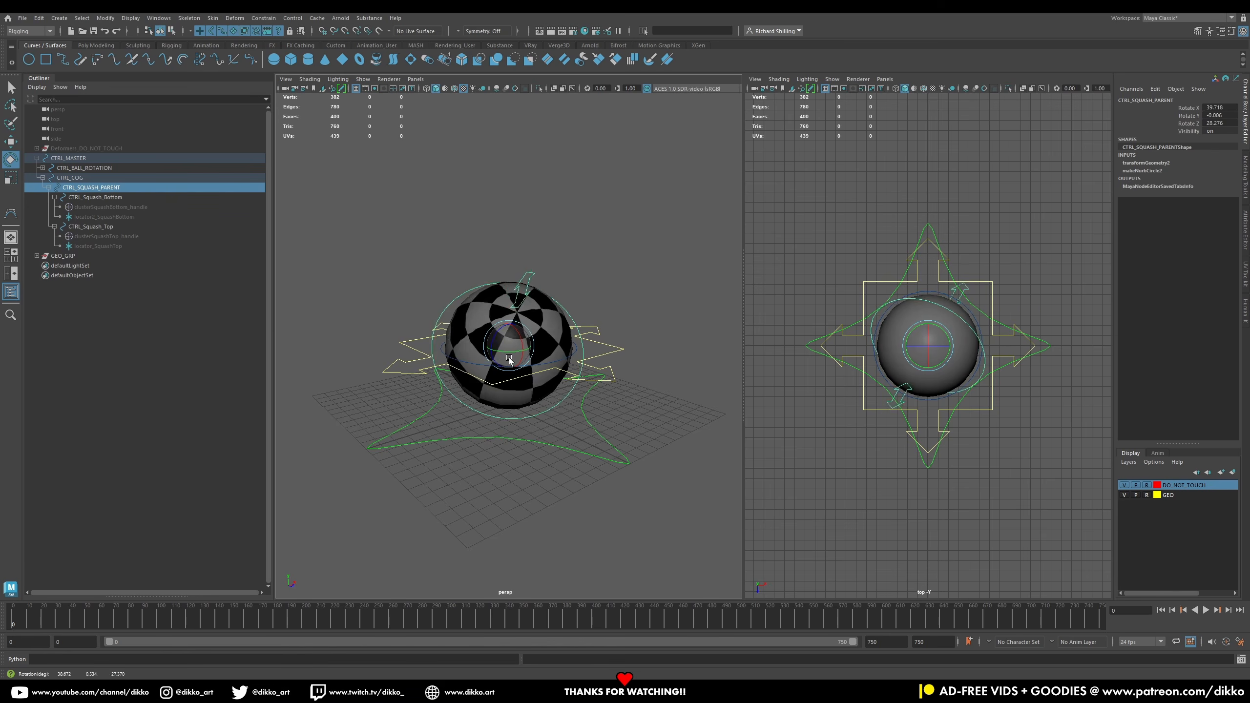
pyautogui.hotkey('ctrl', 'z')
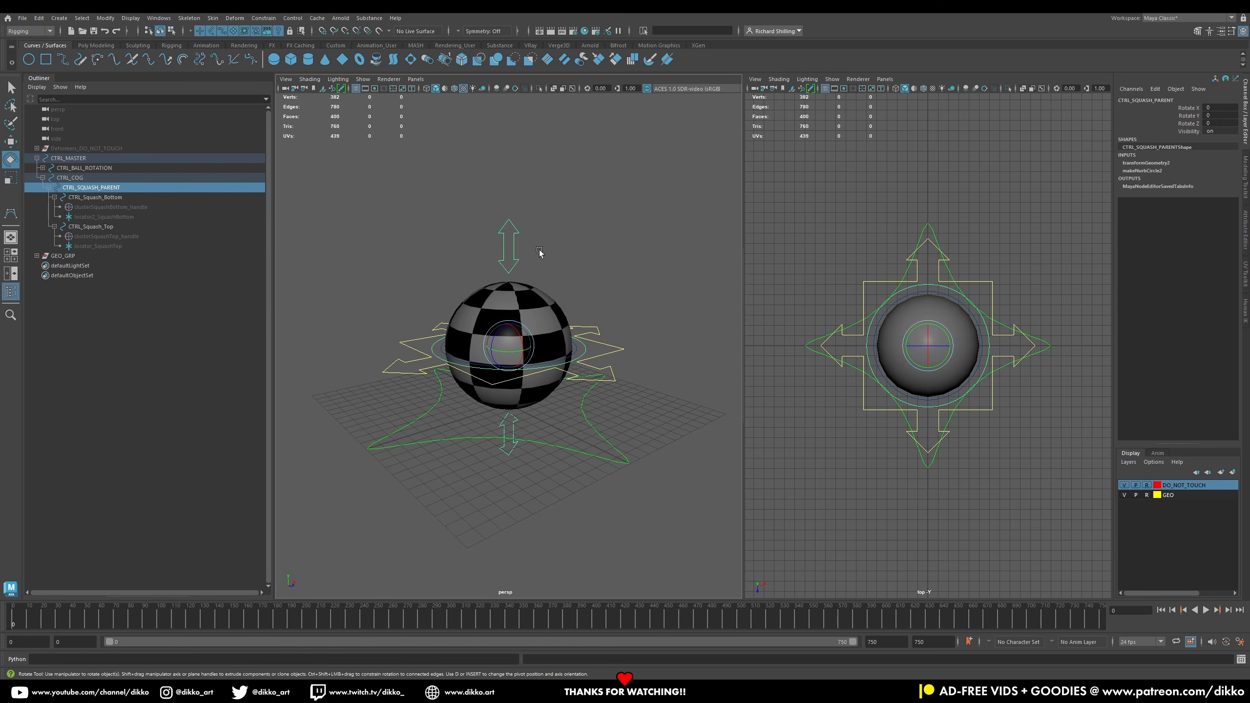
# Step: Test stretching the ball by moving the top and bottom squash controls, then undo
pyautogui.click(509, 251)
pyautogui.press('w')
pyautogui.moveTo(509, 282)
pyautogui.mouseDown()
pyautogui.moveTo(511, 311)
pyautogui.moveTo(509, 170)
pyautogui.moveTo(527, 296)
pyautogui.mouseUp()
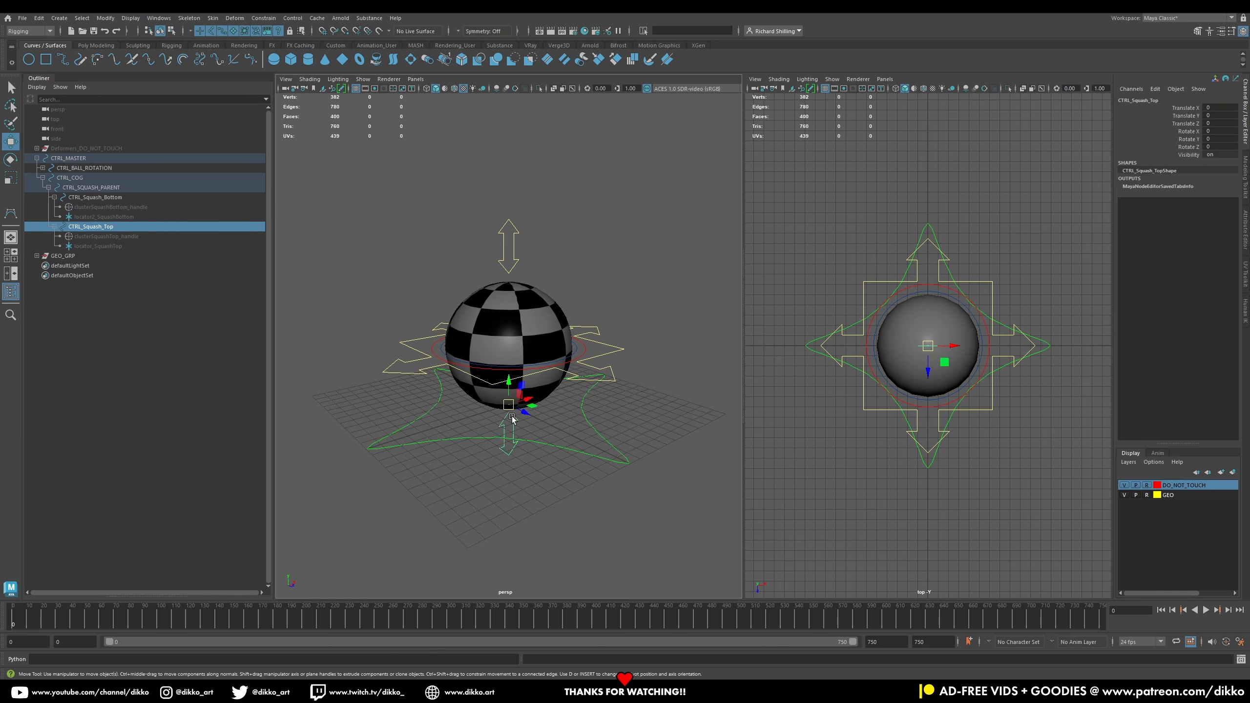
pyautogui.click(508, 433)
pyautogui.moveTo(508, 433); pyautogui.dragTo(512, 477)
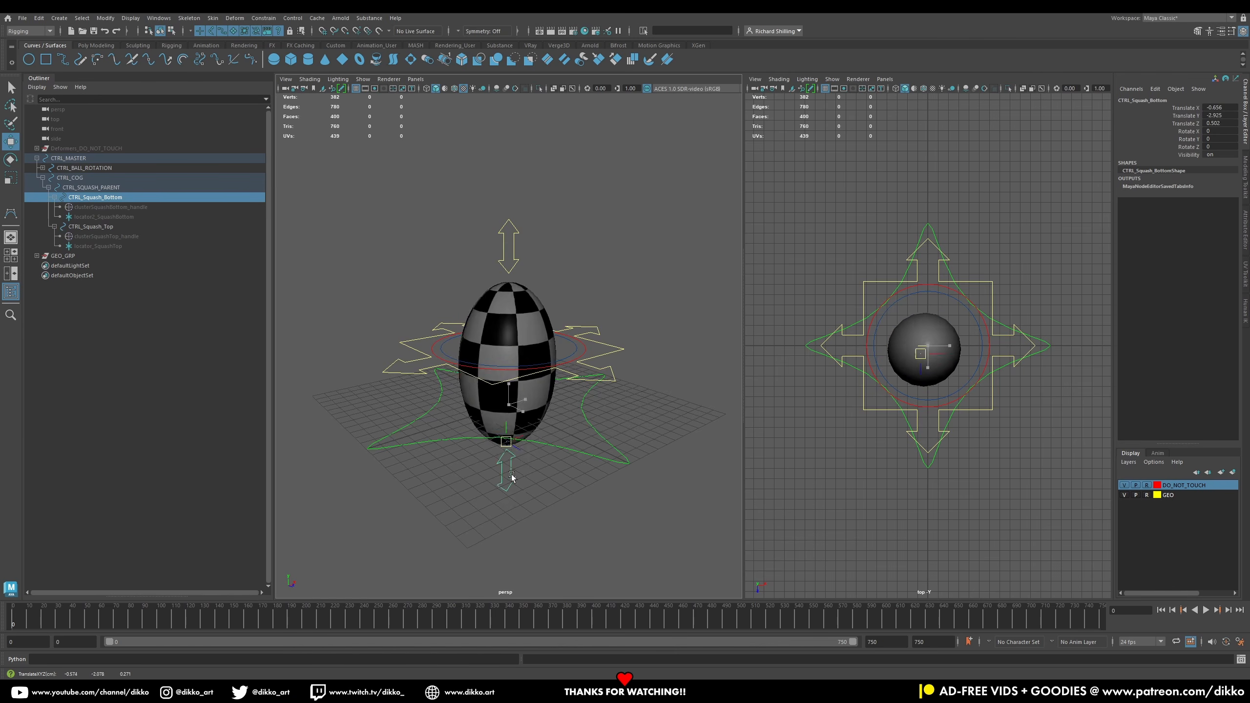
pyautogui.hotkey('ctrl', 'z')
# Step: Test rotating the ball rotation control and undo the rotation
pyautogui.click(106, 168)
pyautogui.click(9, 159)
pyautogui.moveTo(485, 343); pyautogui.dragTo(518, 350)
pyautogui.hotkey('ctrl', 'z')
pyautogui.hotkey('ctrl', 'z')
pyautogui.hotkey('ctrl', 'z')
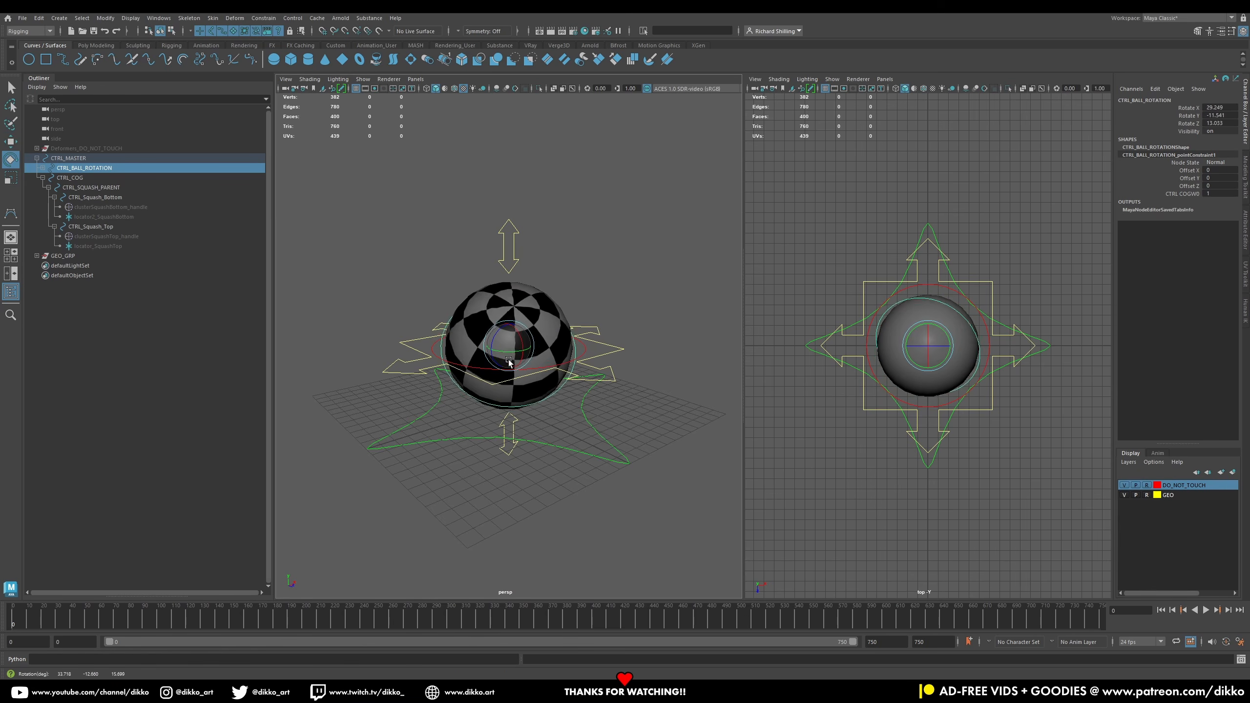
# Step: Test rotating the COG control and undo the rotation
pyautogui.click(619, 350)
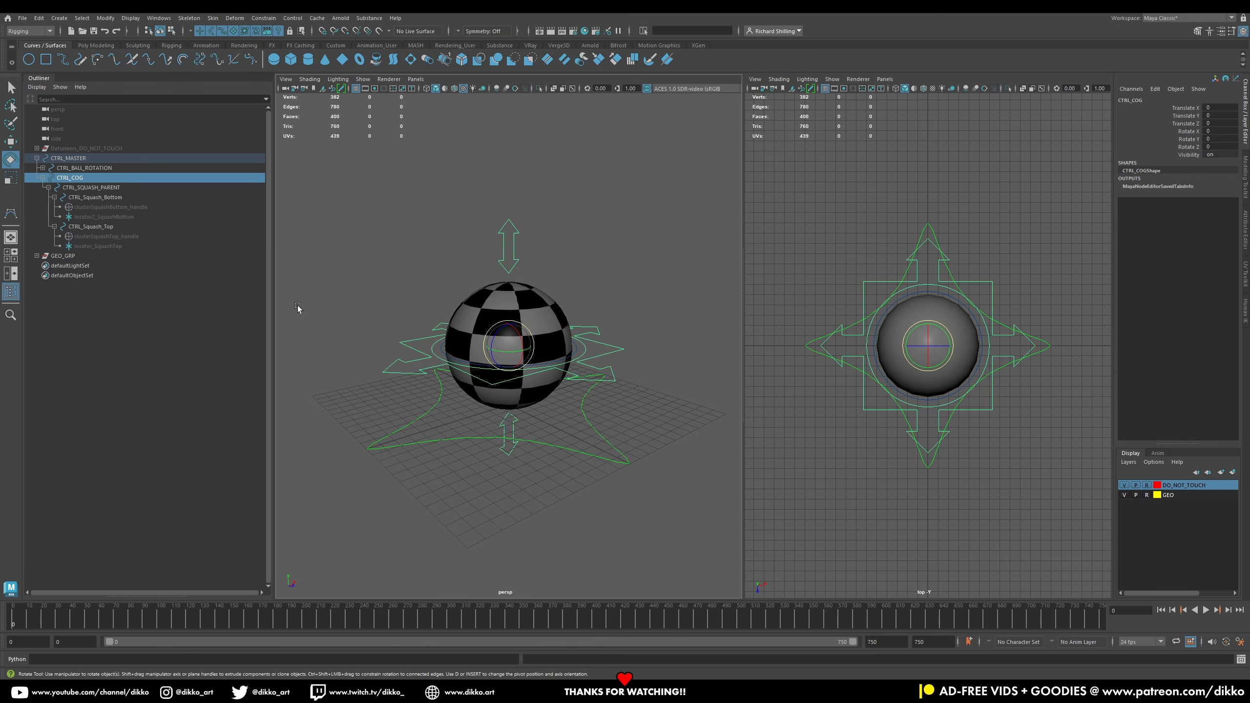
pyautogui.moveTo(507, 352); pyautogui.dragTo(544, 380)
pyautogui.hotkey('ctrl', 'z')
pyautogui.hotkey('ctrl', 'z')
pyautogui.hotkey('ctrl', 'z')
pyautogui.hotkey('ctrl', 'z')
pyautogui.hotkey('ctrl', 'z')
pyautogui.hotkey('ctrl', 'z')
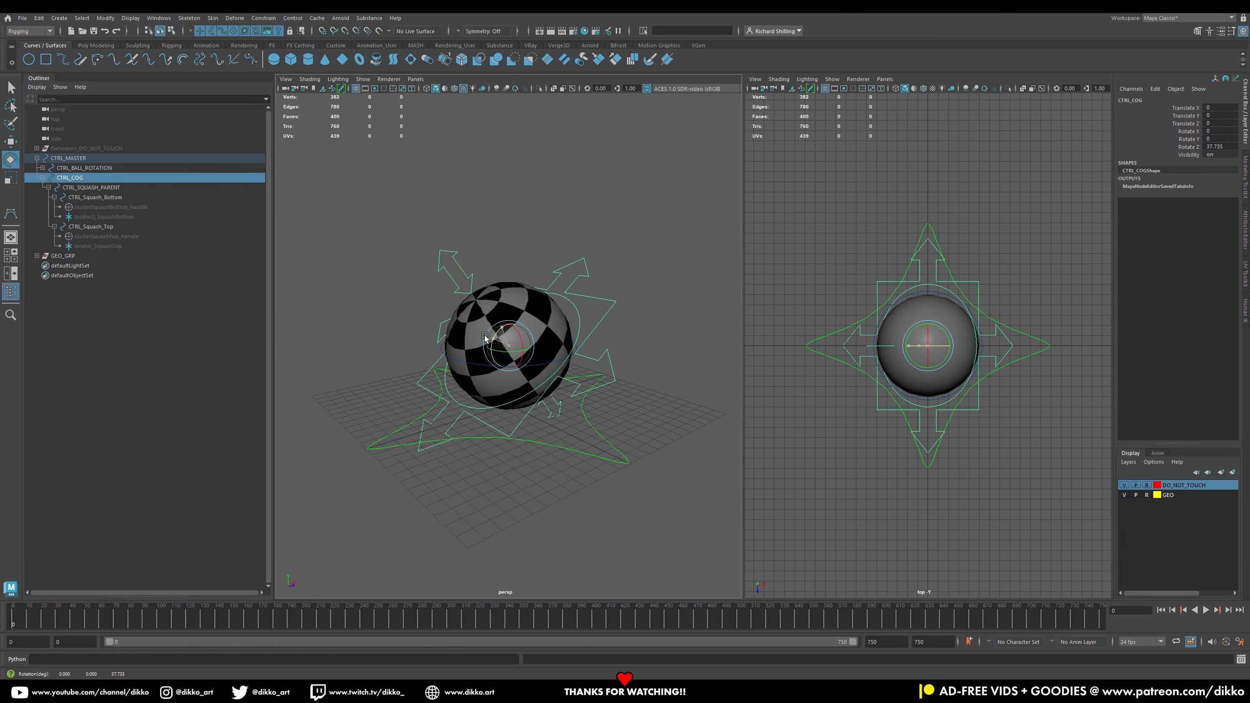